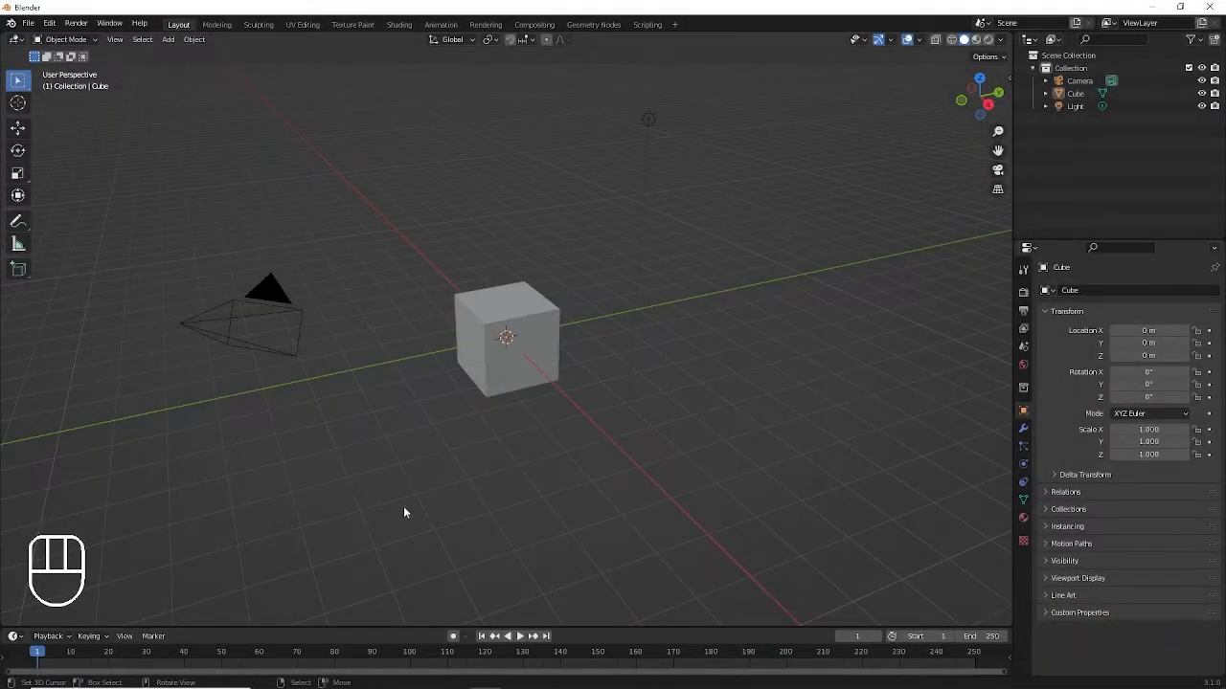
# Delete all the default objects from the scene: the camera, cube and light.
pyautogui.press('a')
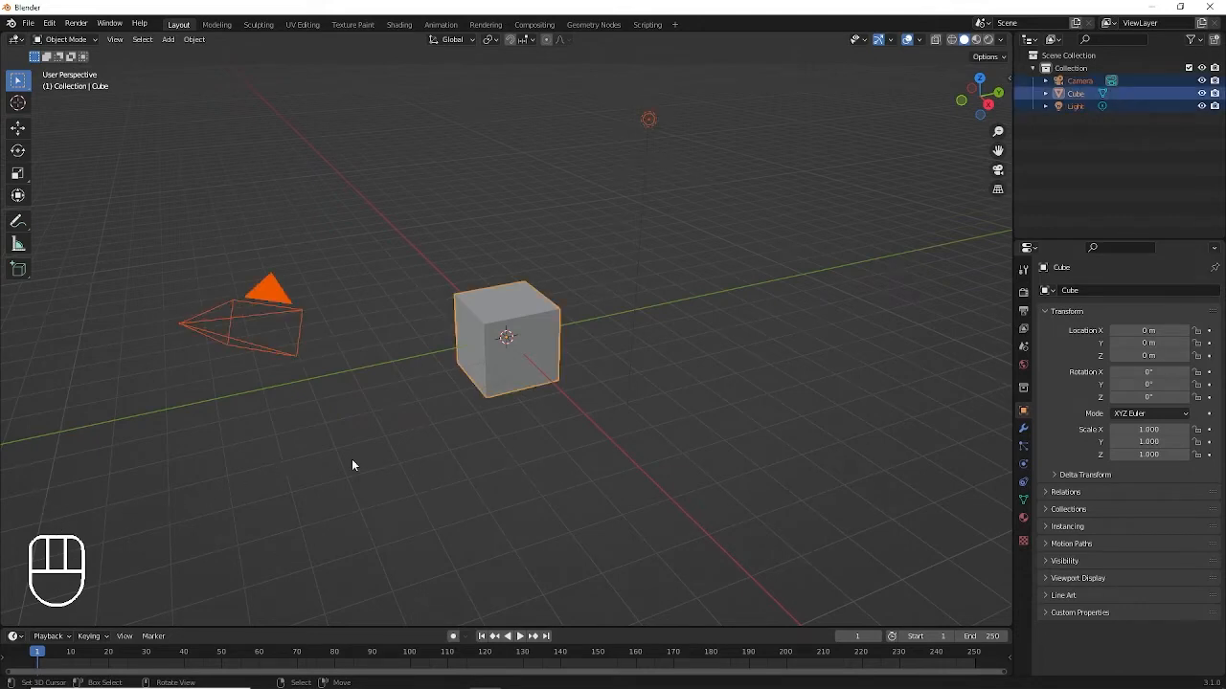
pyautogui.press('a')
pyautogui.press('a')
pyautogui.press('a')
pyautogui.press('a')
pyautogui.press('Delete')
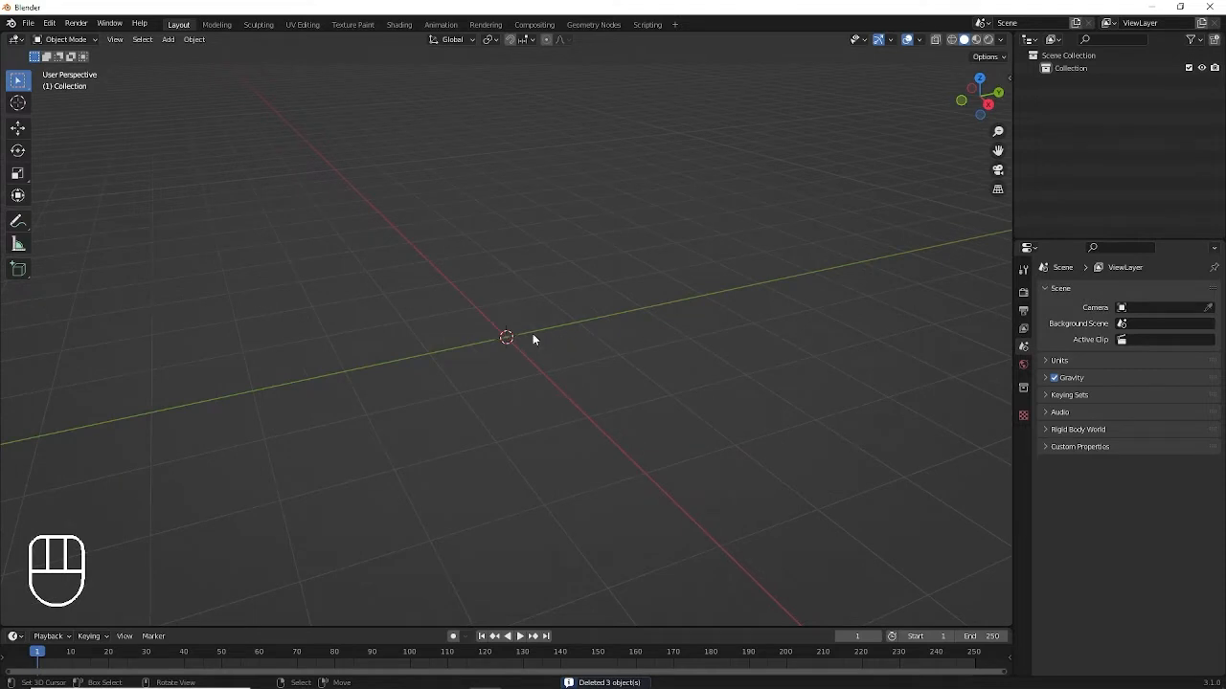
# Add a mesh plane at the origin and scale it up uniformly to about 16.07 as the ground.
pyautogui.hotkey('shift', 'a')
pyautogui.moveTo(532, 335)
pyautogui.click(582, 335)
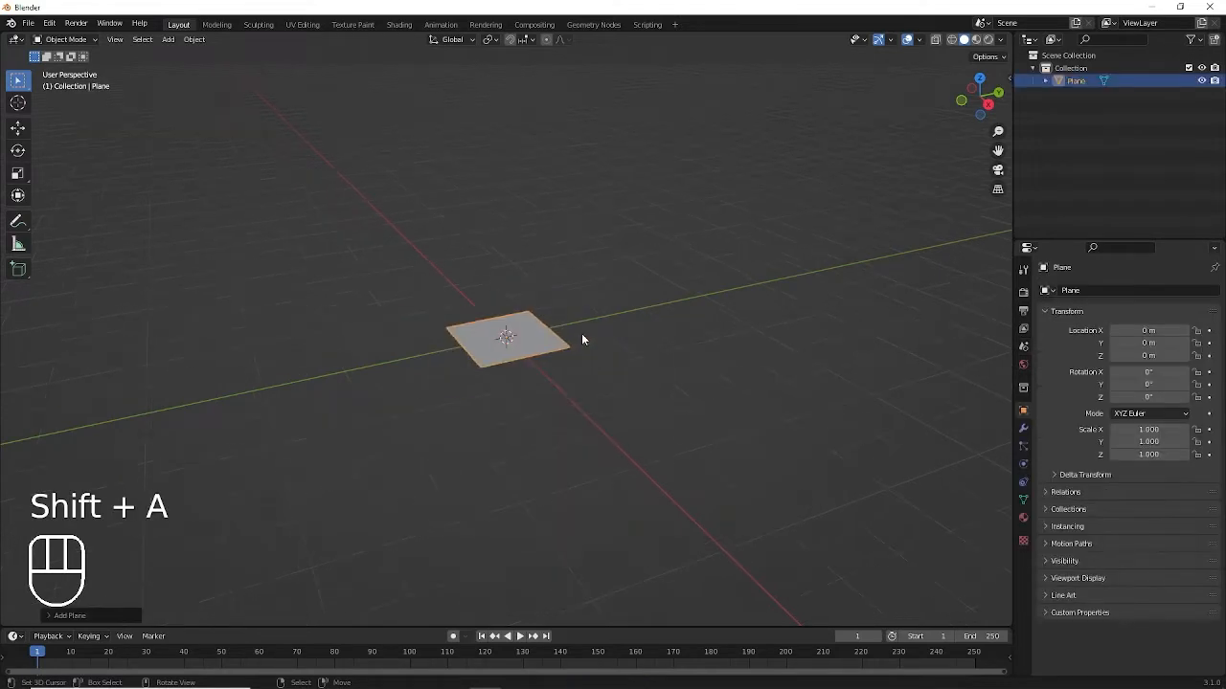
pyautogui.press('s')
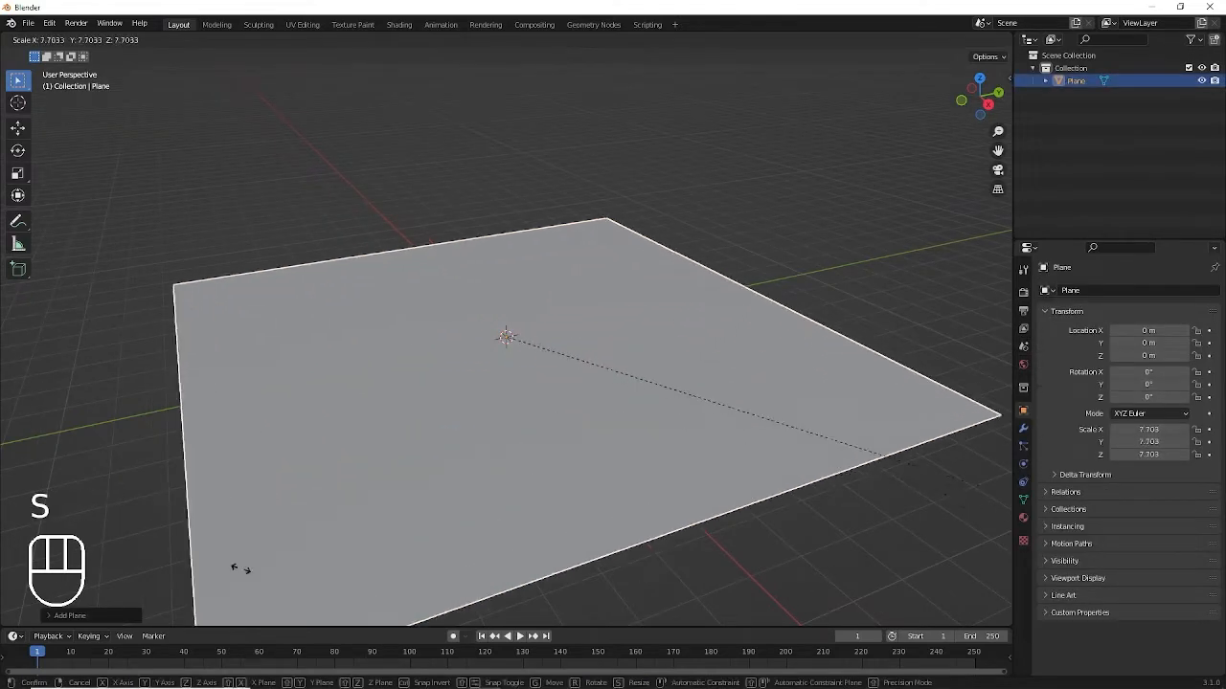
pyautogui.click(567, 218)
pyautogui.press('s')
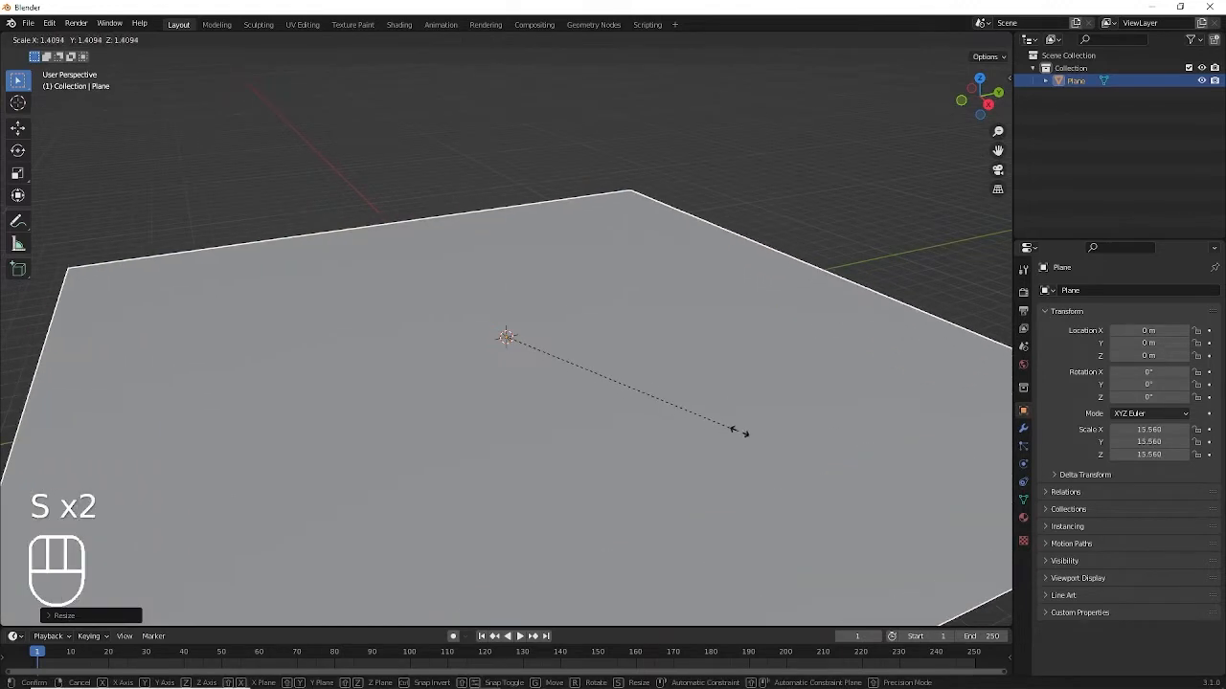
pyautogui.click(782, 417)
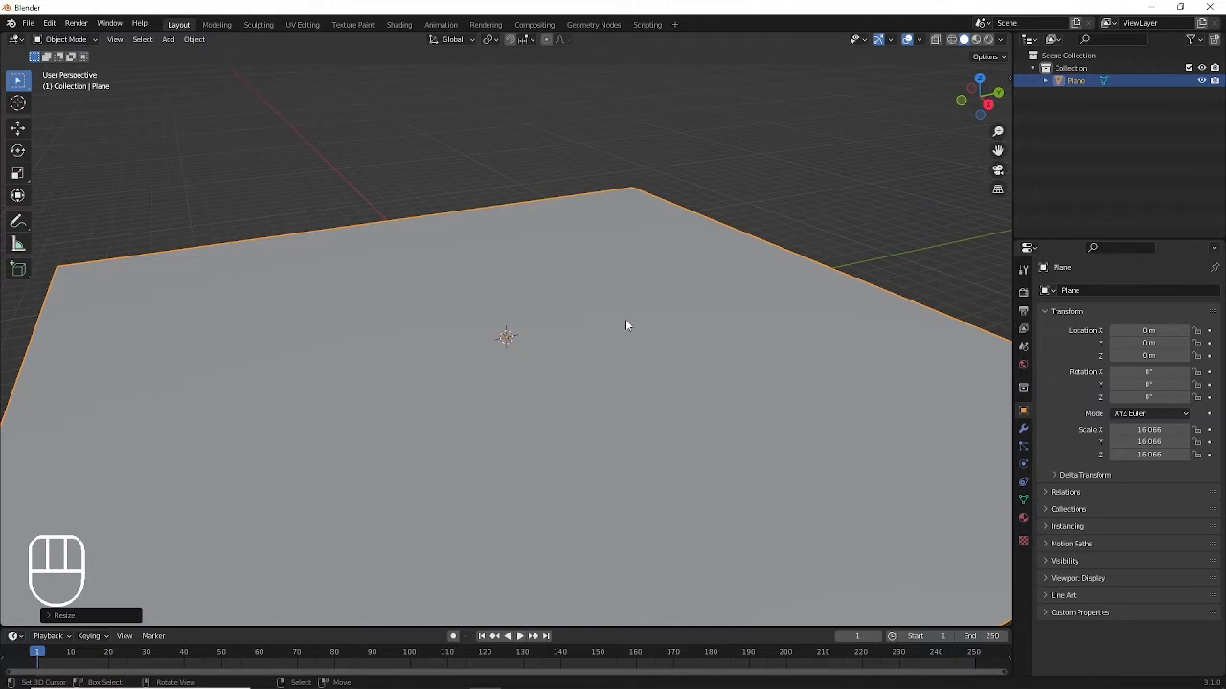
# Add a camera and align it to the current viewport view.
pyautogui.hotkey('shift', 'a')
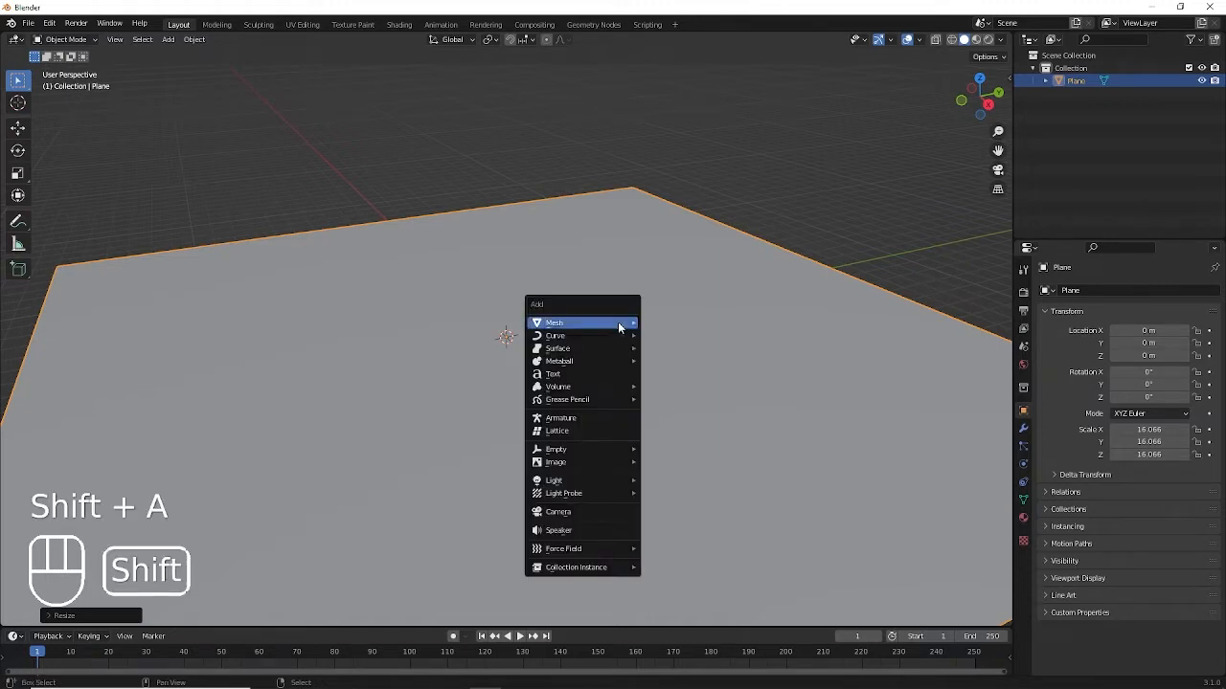
pyautogui.click(573, 514)
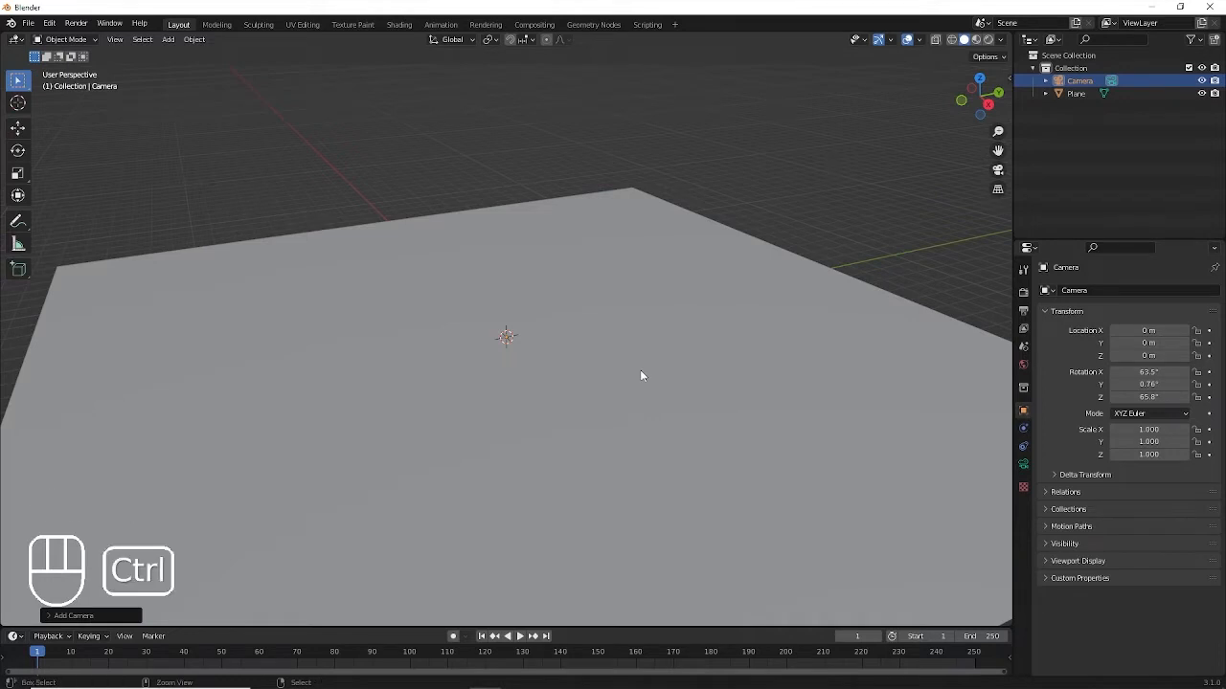
pyautogui.press('ctrl+alt+KP_0')
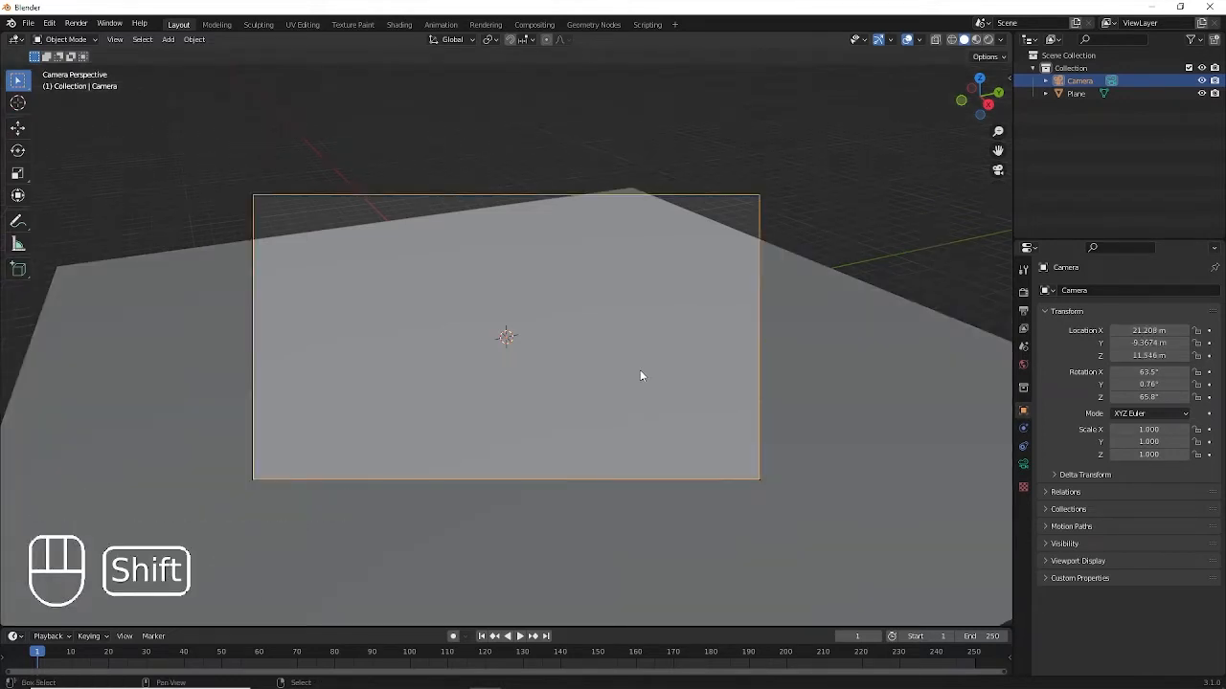
# Fly the camera low over the plane to about X 13.6 m, Y -12.3 m, Z 5.9 m, with rotation about 67.4°, 0.8°, 44°.
pyautogui.hotkey('shift', 'f')
pyautogui.moveTo(449, 408)
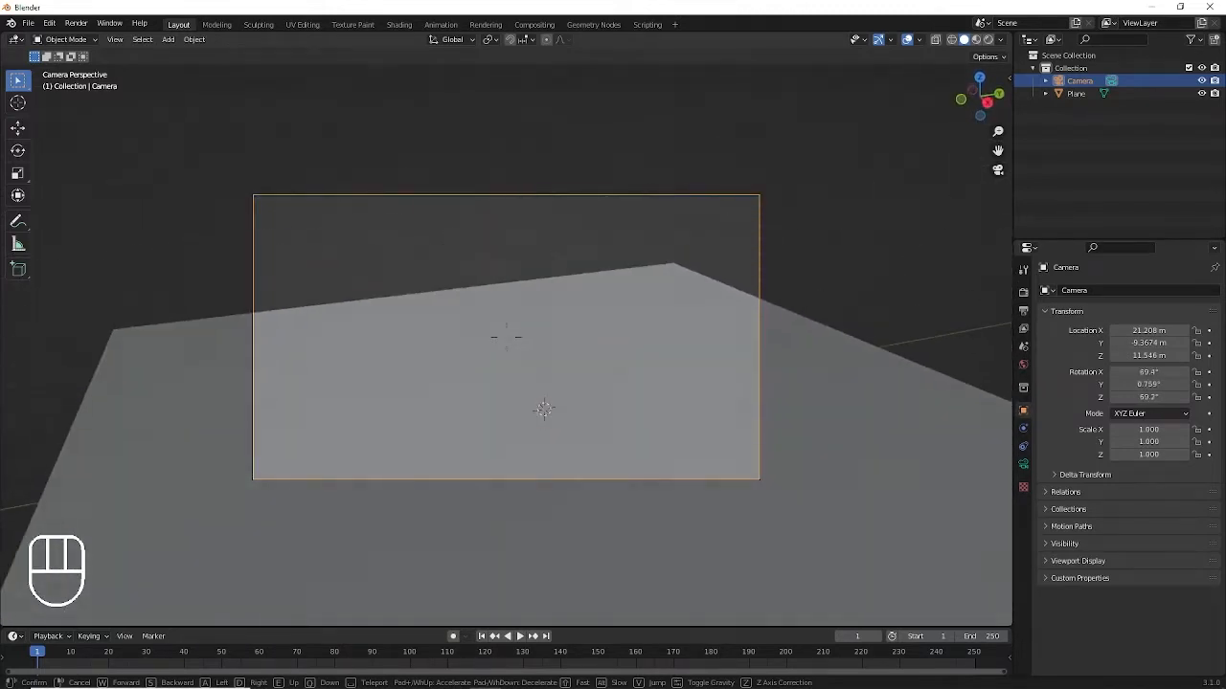
pyautogui.press('w')
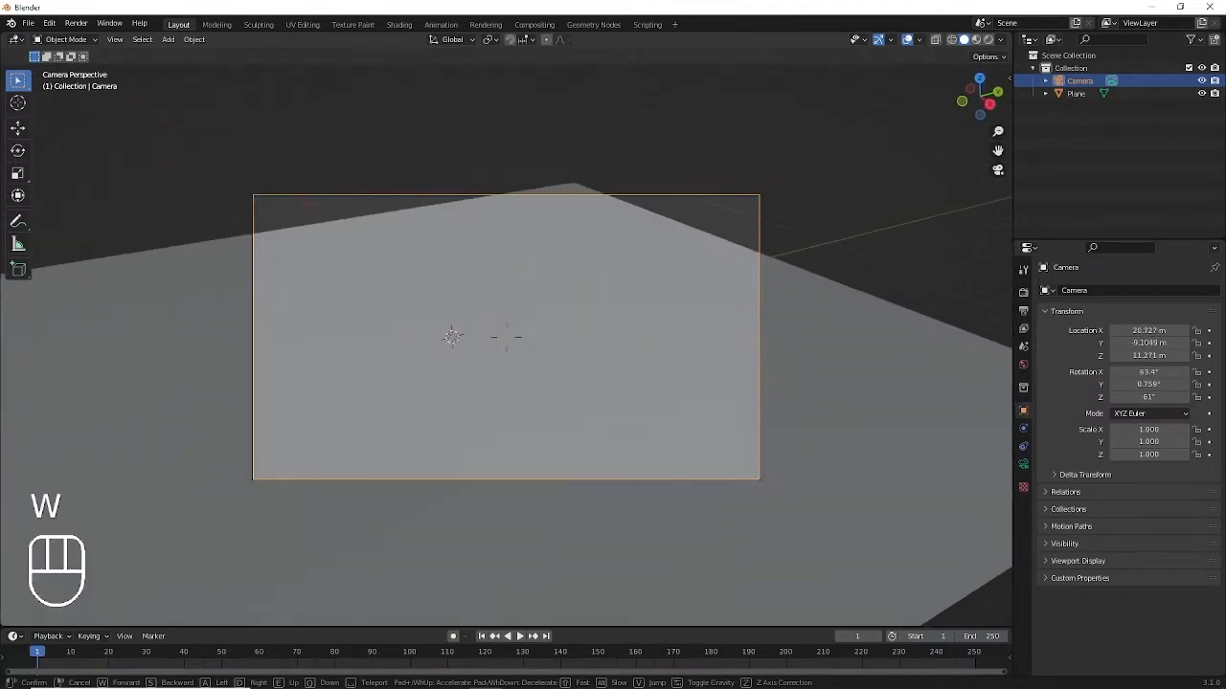
pyautogui.press('a')
pyautogui.press('s')
pyautogui.press('d')
pyautogui.press('w')
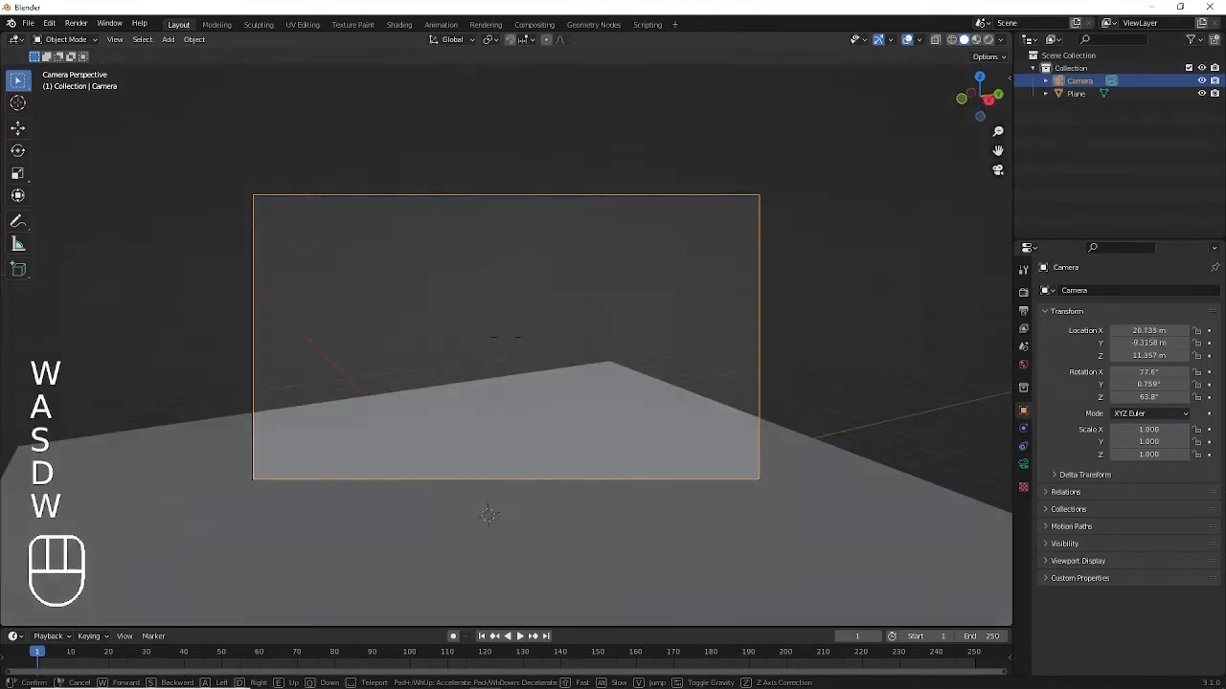
pyautogui.press('a')
pyautogui.press('s')
pyautogui.press('d')
pyautogui.press('w')
pyautogui.press('a')
pyautogui.press('s')
pyautogui.press('d')
pyautogui.press('e')
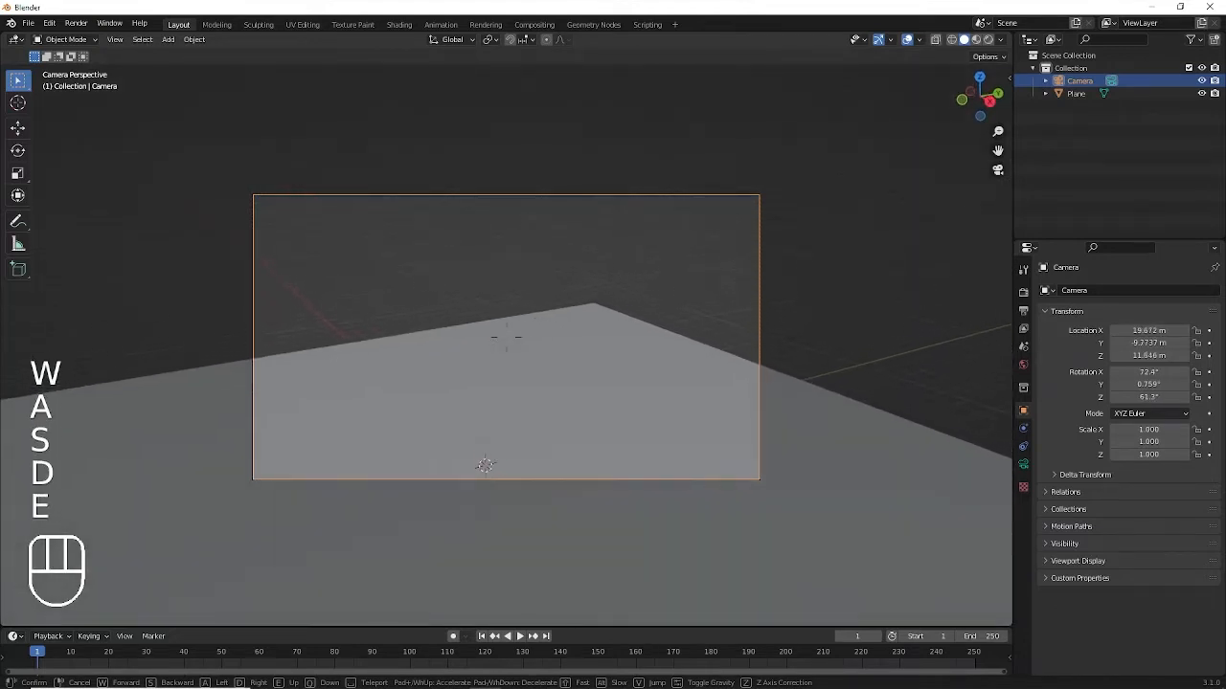
pyautogui.press('e')
pyautogui.press('e')
pyautogui.press('e')
pyautogui.press('e')
pyautogui.press('e')
pyautogui.press('q')
pyautogui.press('q')
pyautogui.press('q')
pyautogui.press('q')
pyautogui.press('q')
pyautogui.press('q')
pyautogui.press('q')
pyautogui.press('q')
pyautogui.press('q')
pyautogui.press('q')
pyautogui.press('q')
pyautogui.press('q')
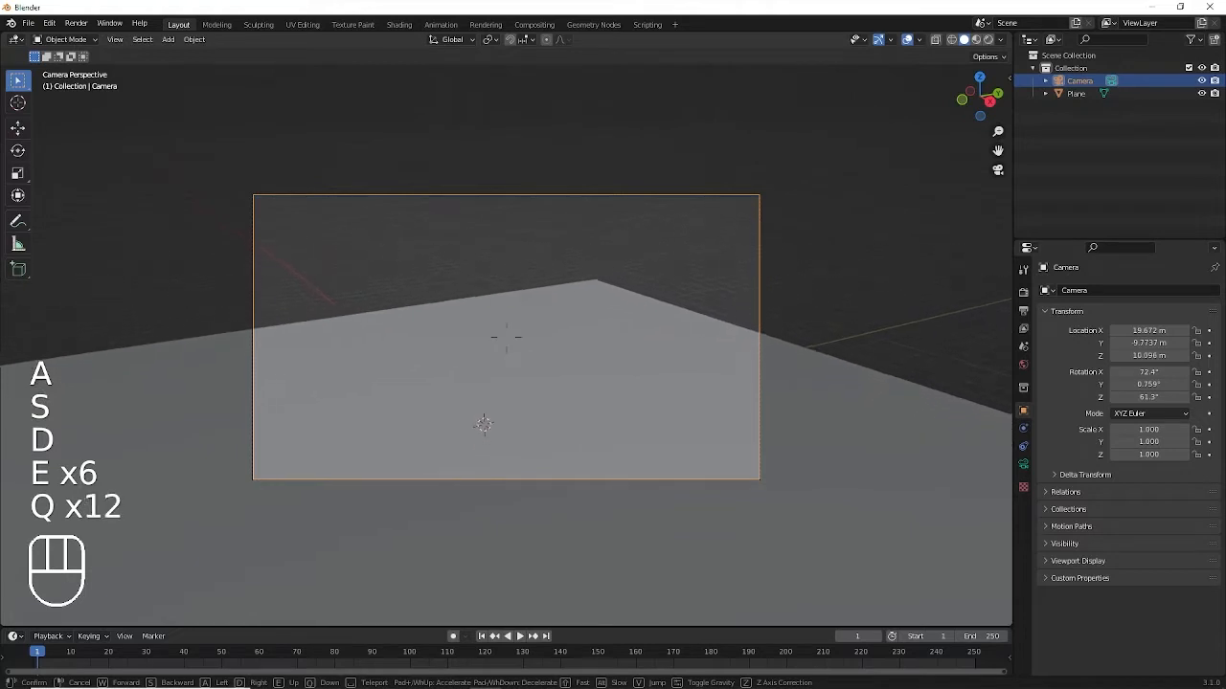
pyautogui.press('q')
pyautogui.press('q')
pyautogui.press('q')
pyautogui.press('q')
pyautogui.press('q')
pyautogui.press('q')
pyautogui.press('q')
pyautogui.press('q')
pyautogui.press('q')
pyautogui.press('q')
pyautogui.press('q')
pyautogui.press('q')
pyautogui.press('q')
pyautogui.press('q')
pyautogui.press('q')
pyautogui.press('q')
pyautogui.press('q')
pyautogui.press('q')
pyautogui.press('w')
pyautogui.press('a')
pyautogui.press('w')
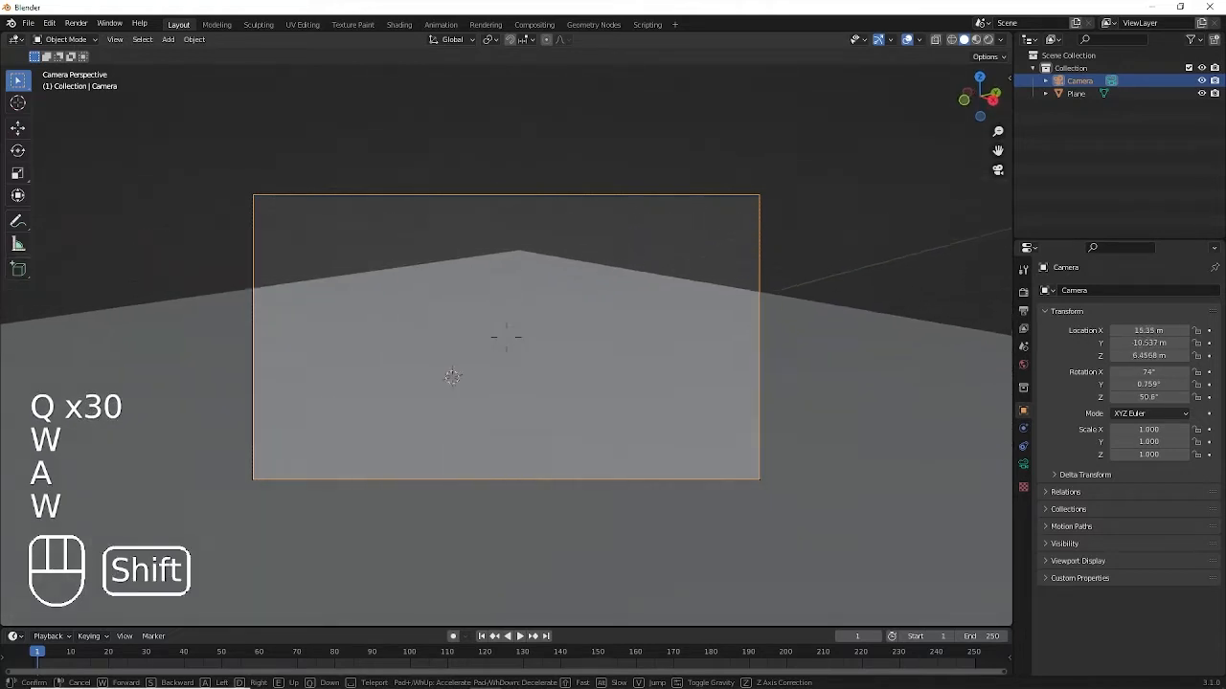
pyautogui.press('s')
pyautogui.press('d')
pyautogui.press('w')
pyautogui.press('a')
pyautogui.press('s')
pyautogui.press('s')
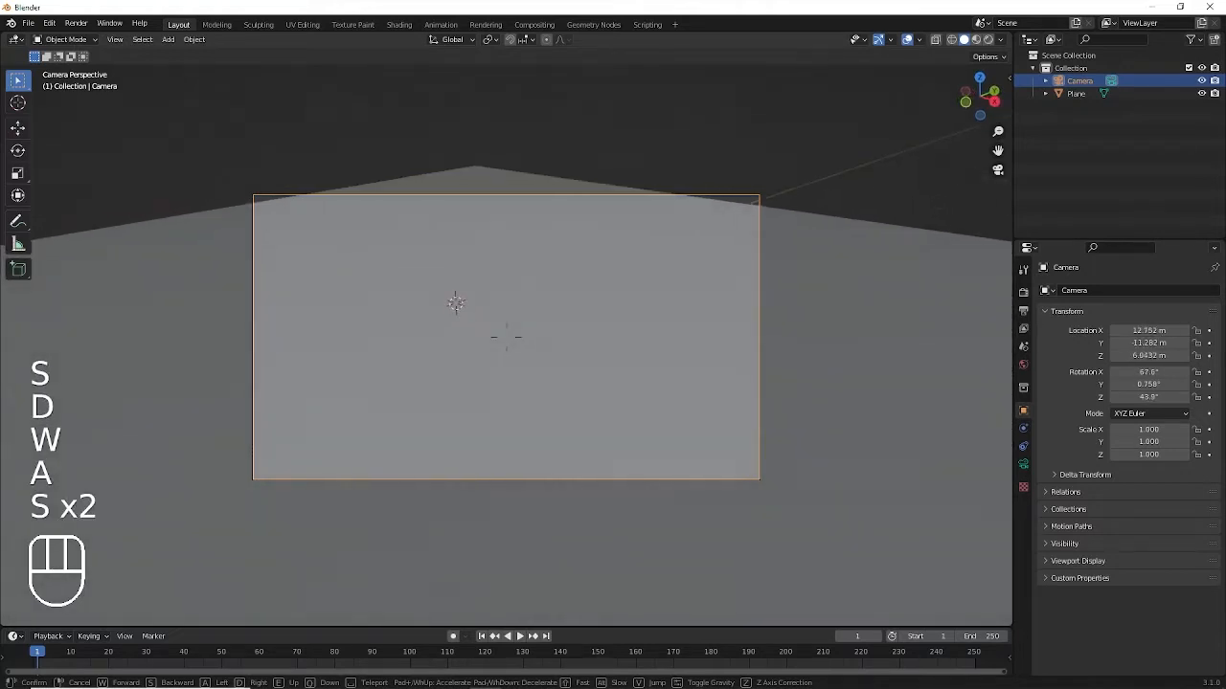
pyautogui.press('a')
pyautogui.press('shift')
pyautogui.press('s')
pyautogui.press('q')
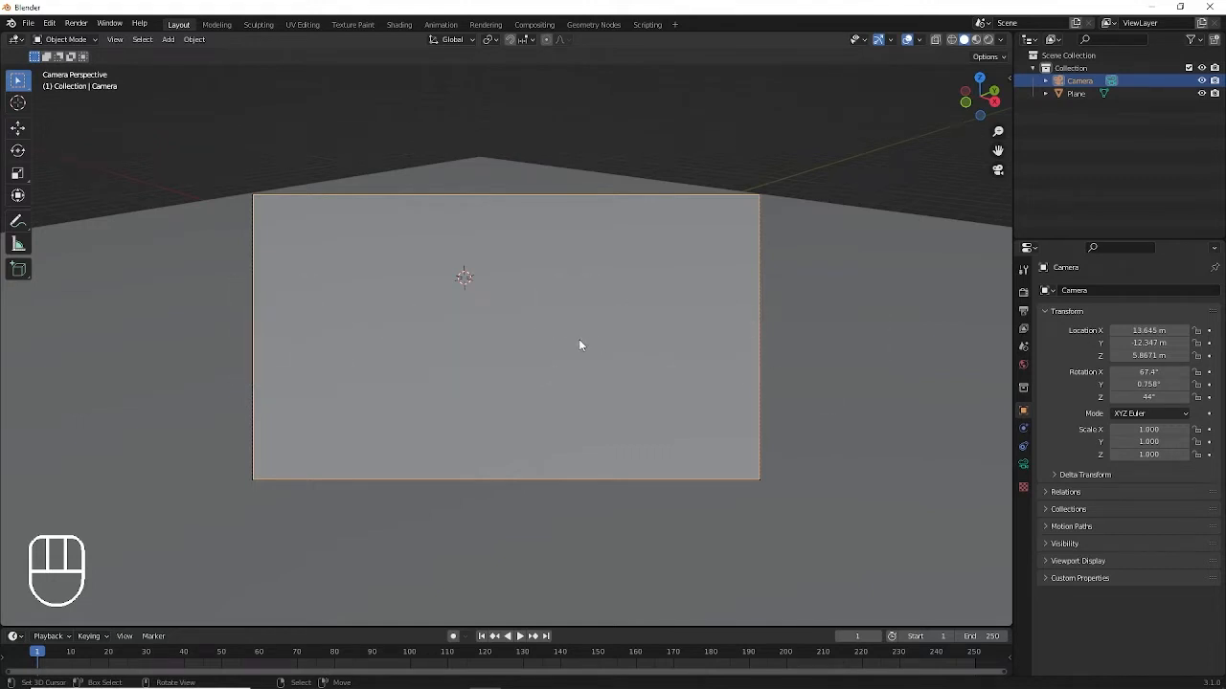
# Start a Wavefront (.obj) import, maximize the file browser and go to the New folder (2) directory.
pyautogui.click(29, 23)
pyautogui.moveTo(90, 195)
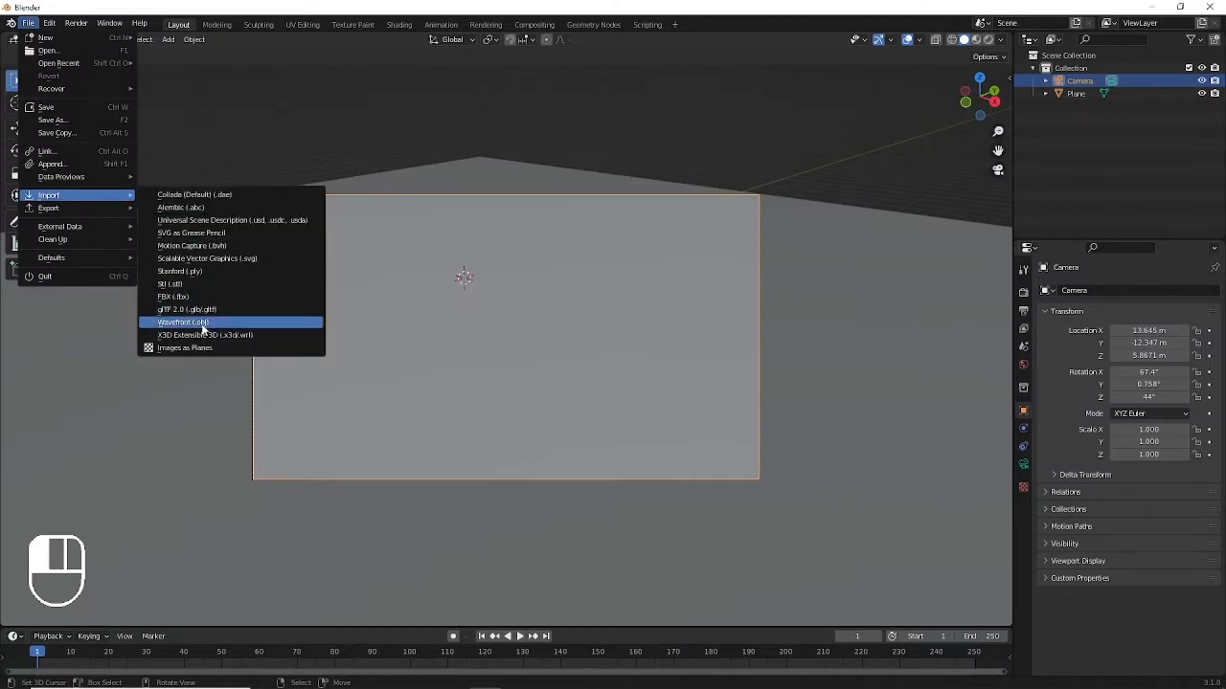
pyautogui.click(198, 324)
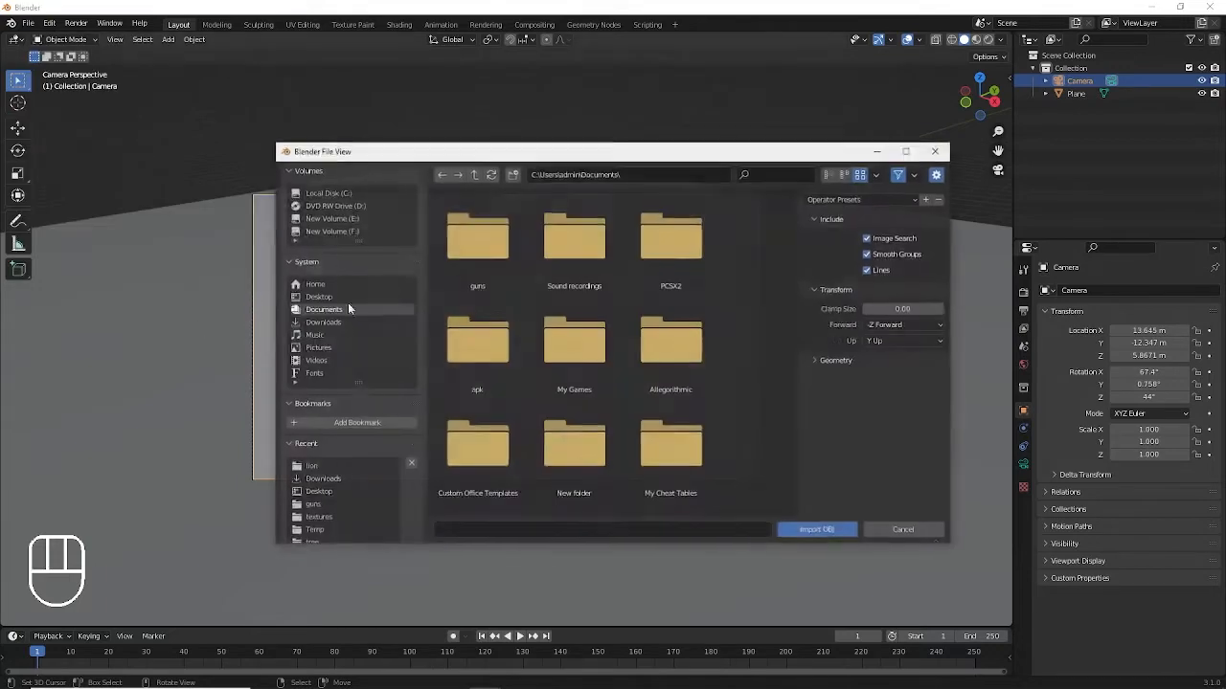
pyautogui.click(907, 150)
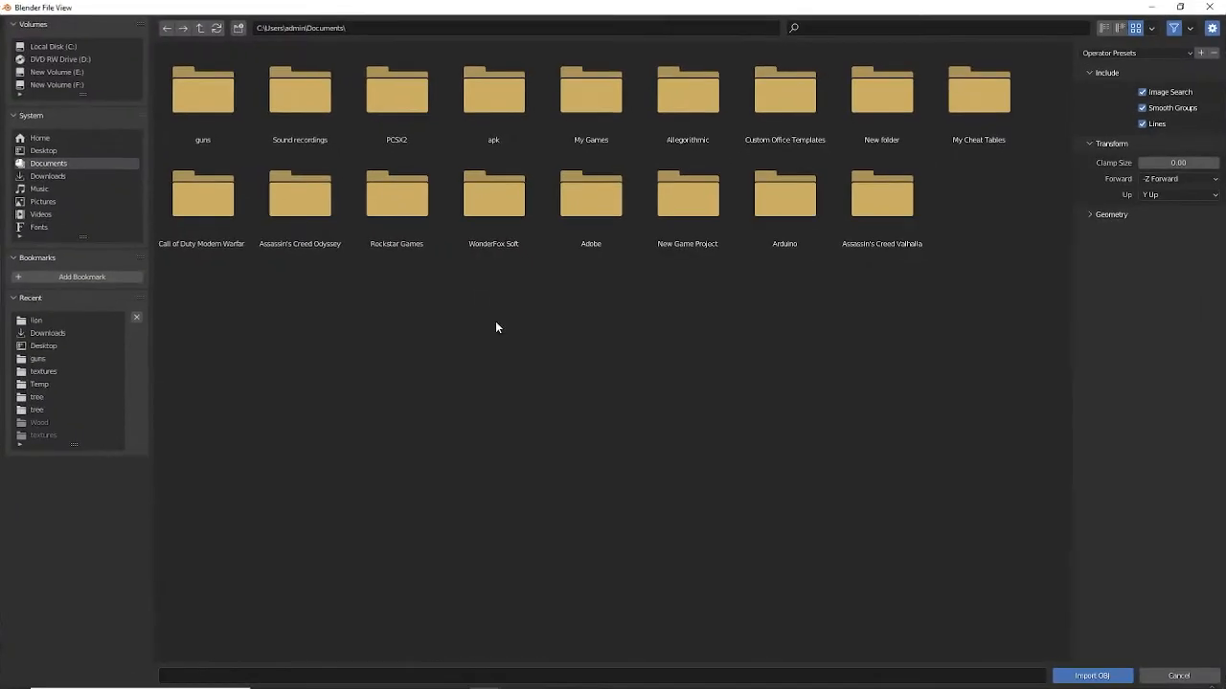
pyautogui.click(41, 320)
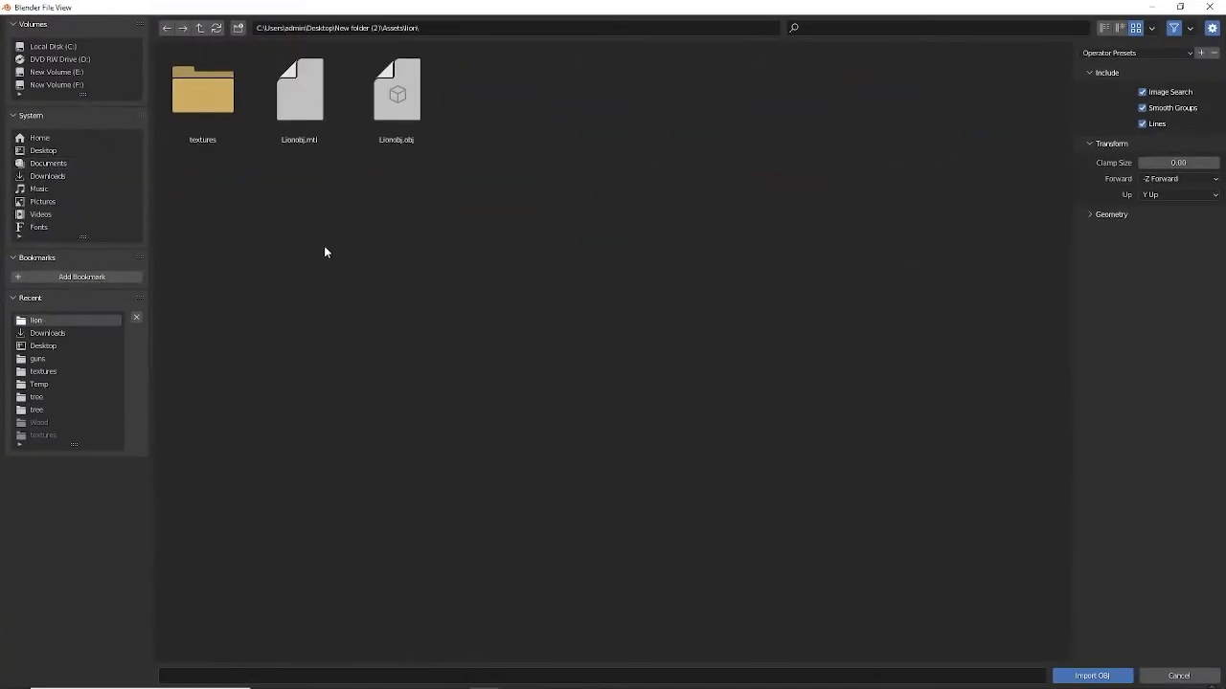
pyautogui.click(199, 27)
pyautogui.click(198, 27)
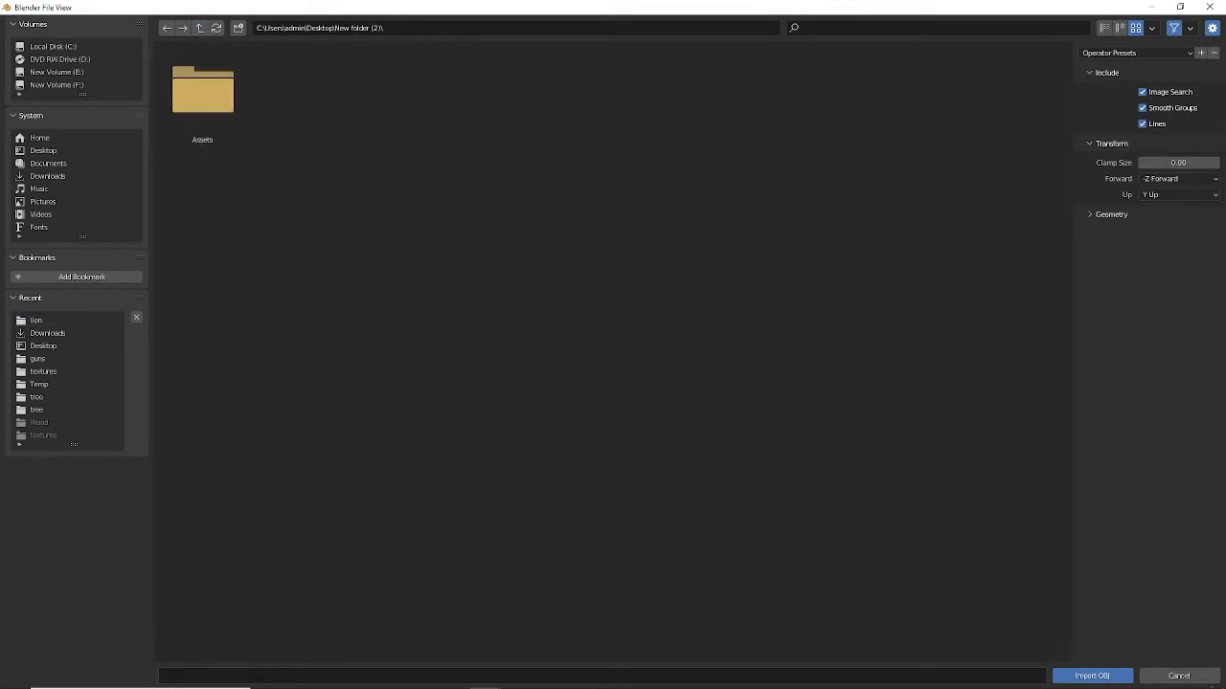
# Switch to File Explorer and examine the Assets folder: the Ground, lion and tree subfolders and the ButterFly and Cloud images.
pyautogui.click(421, 677)
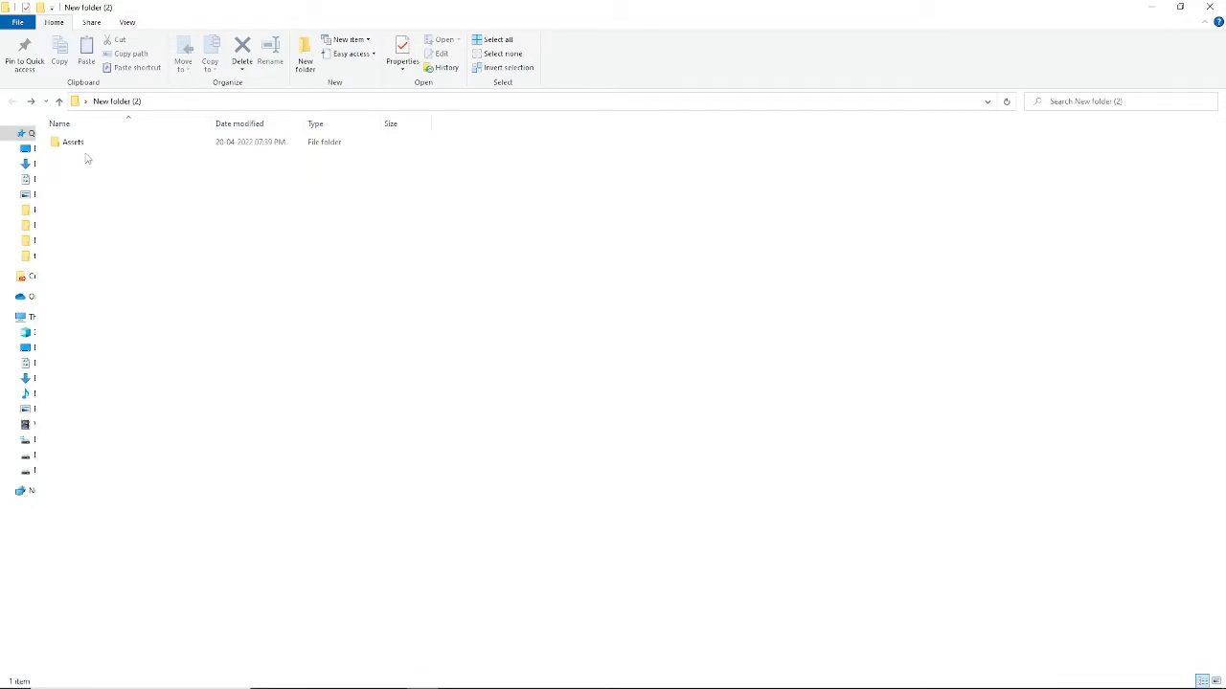
pyautogui.moveTo(80, 150)
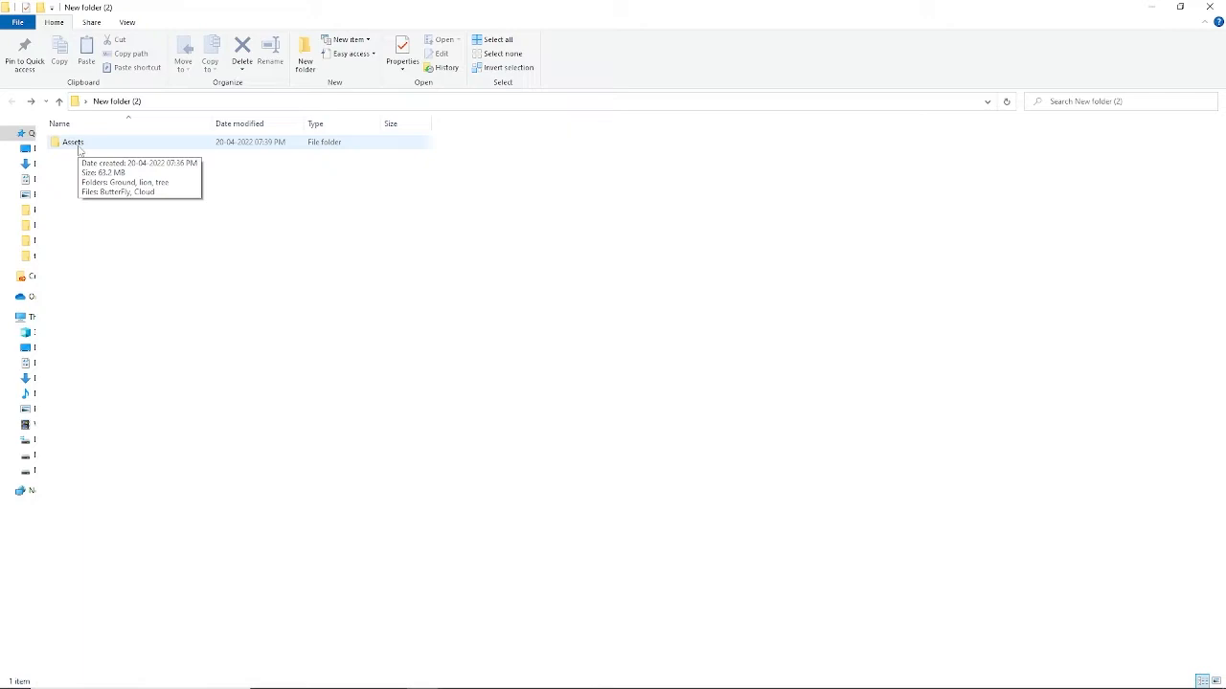
pyautogui.doubleClick(80, 148)
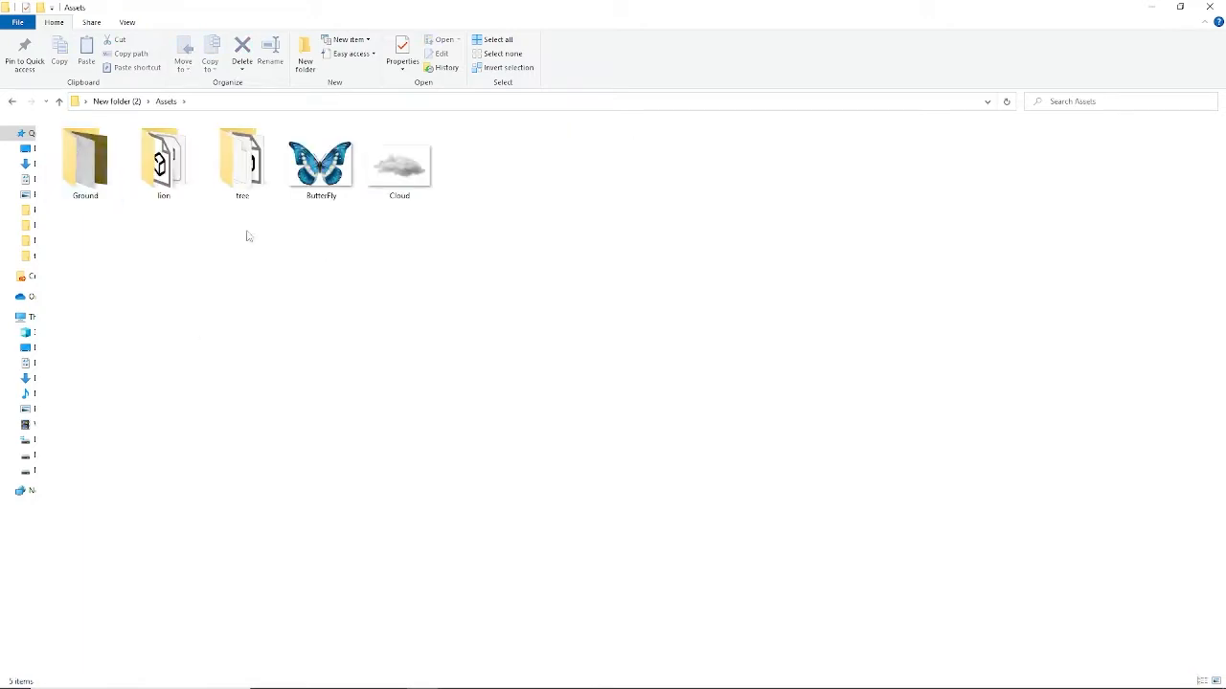
pyautogui.moveTo(563, 309); pyautogui.dragTo(113, 172)
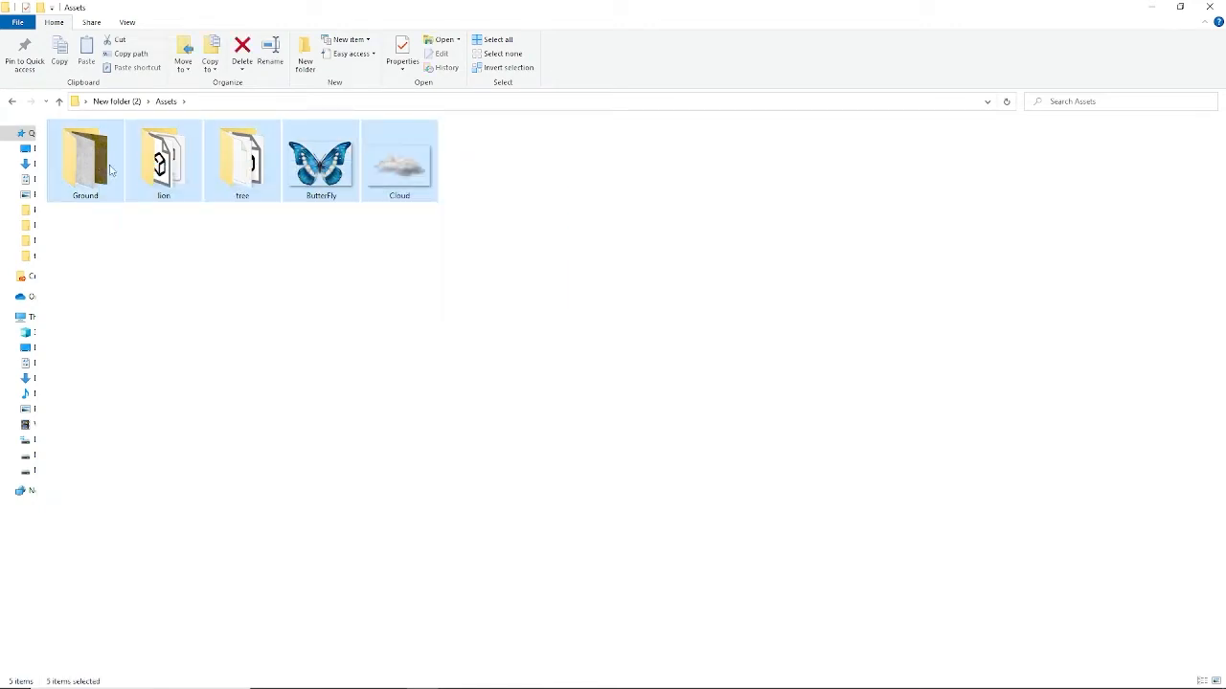
pyautogui.click(334, 252)
pyautogui.doubleClick(94, 185)
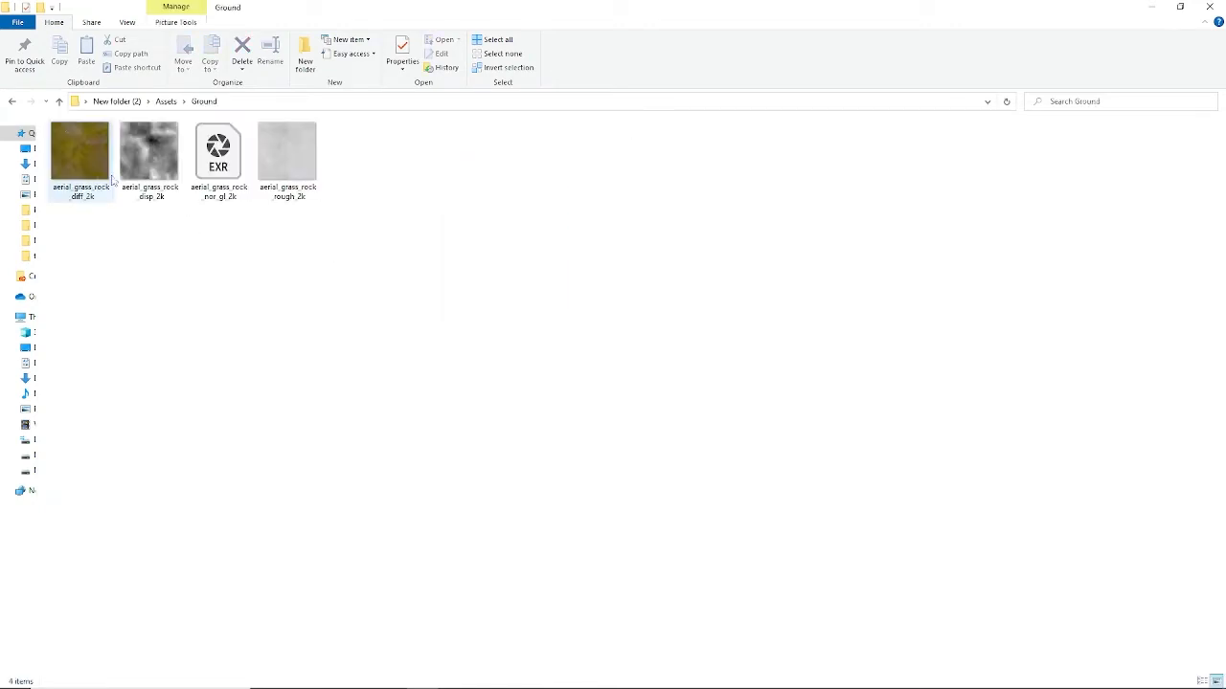
pyautogui.hotkey('alt', 'Left')
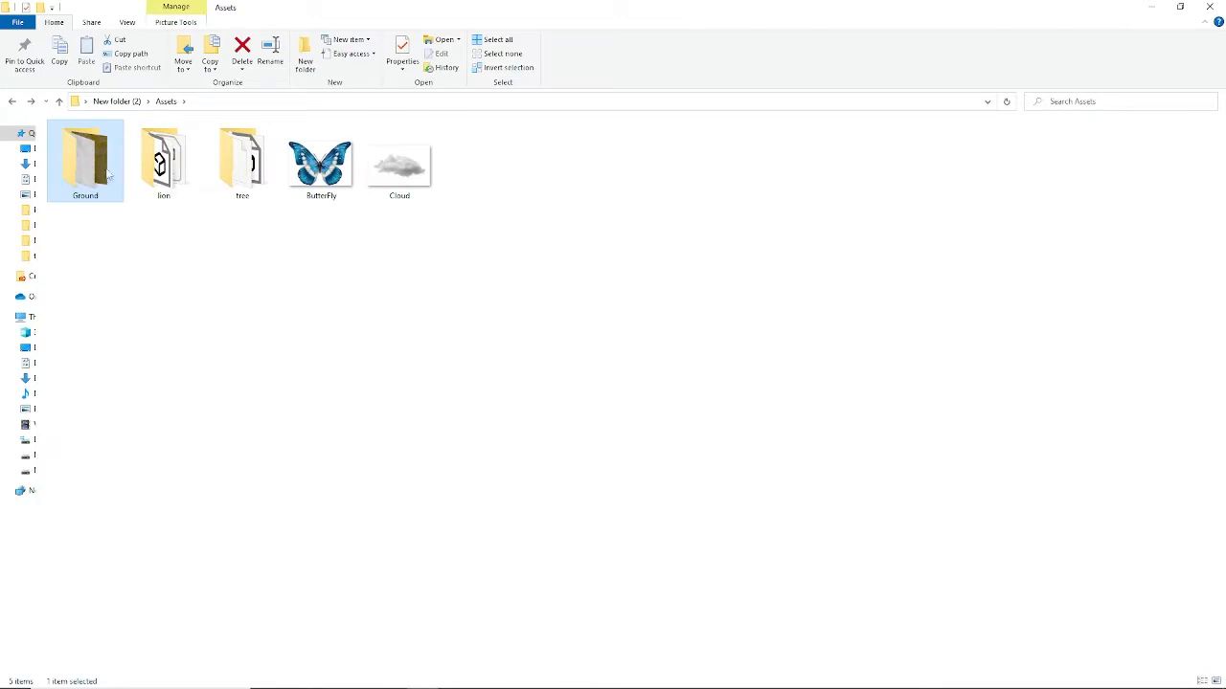
pyautogui.doubleClick(153, 171)
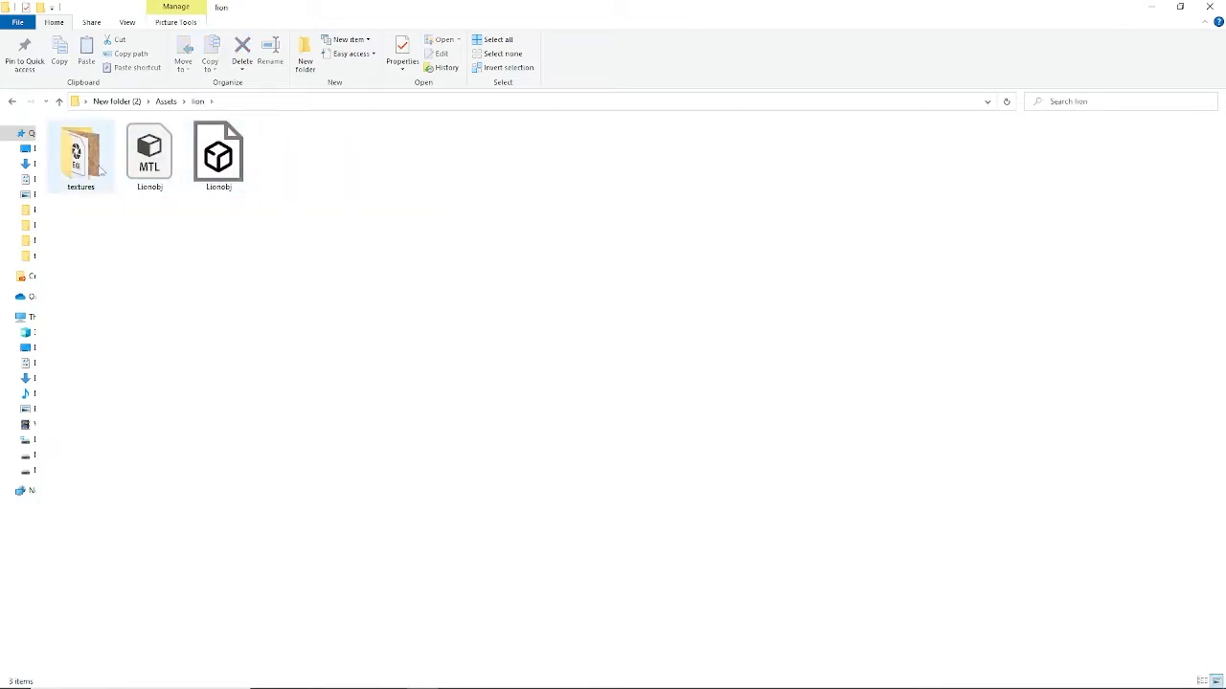
pyautogui.hotkey('alt', 'Left')
pyautogui.doubleClick(240, 169)
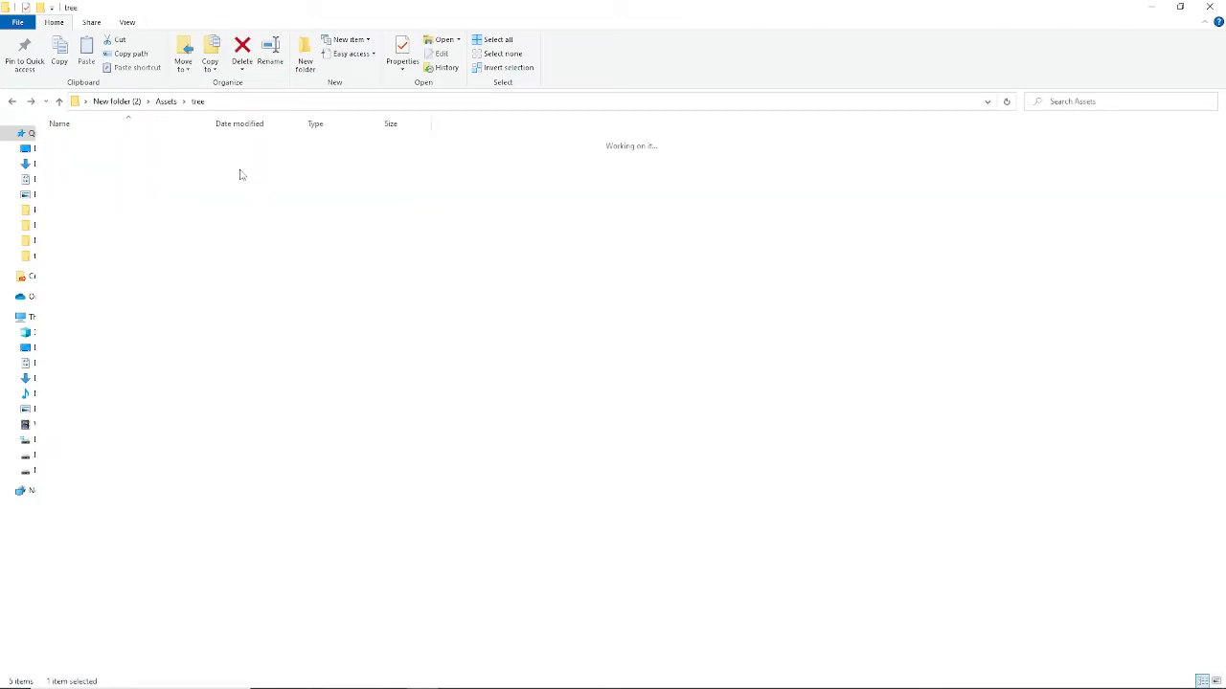
pyautogui.hotkey('alt', 'Left')
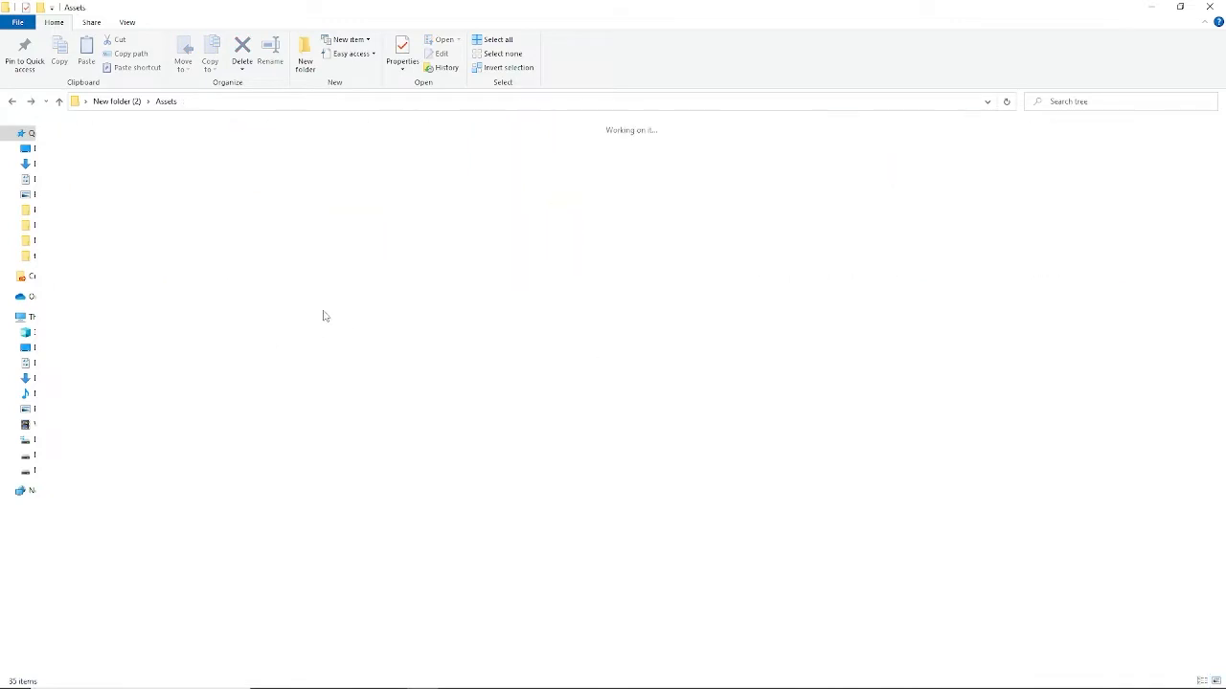
pyautogui.click(319, 189)
pyautogui.click(400, 186)
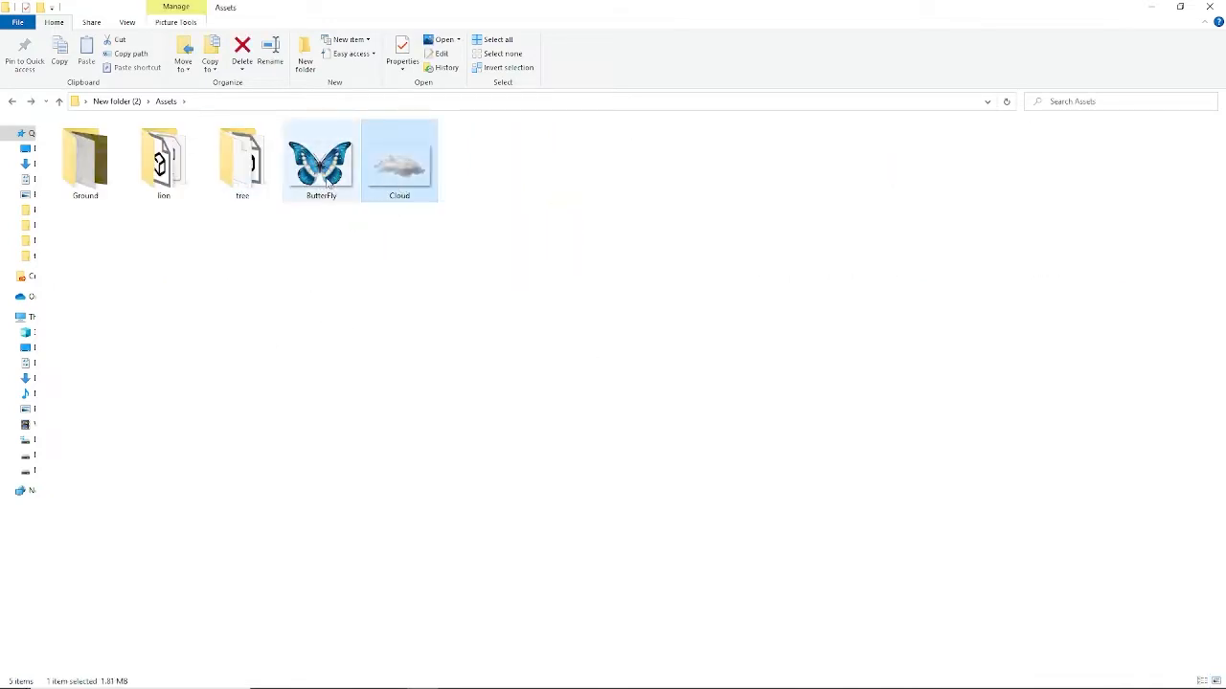
pyautogui.click(335, 180)
pyautogui.click(372, 176)
pyautogui.click(337, 180)
pyautogui.click(404, 252)
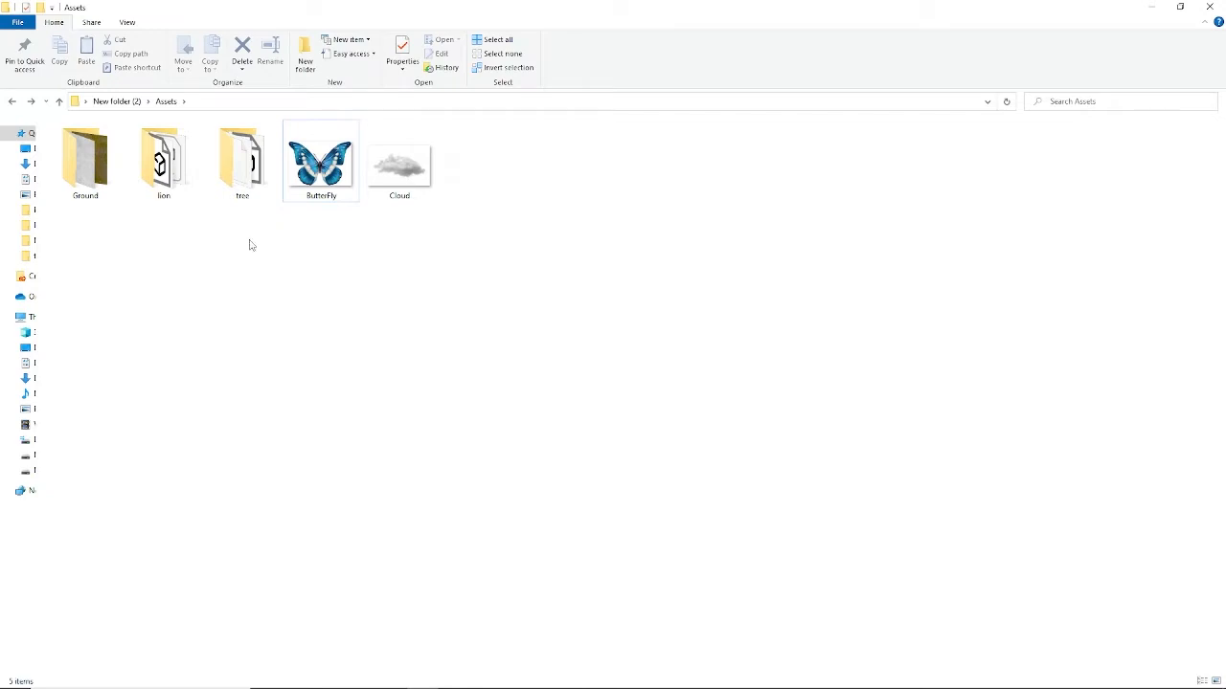
pyautogui.click(1208, 6)
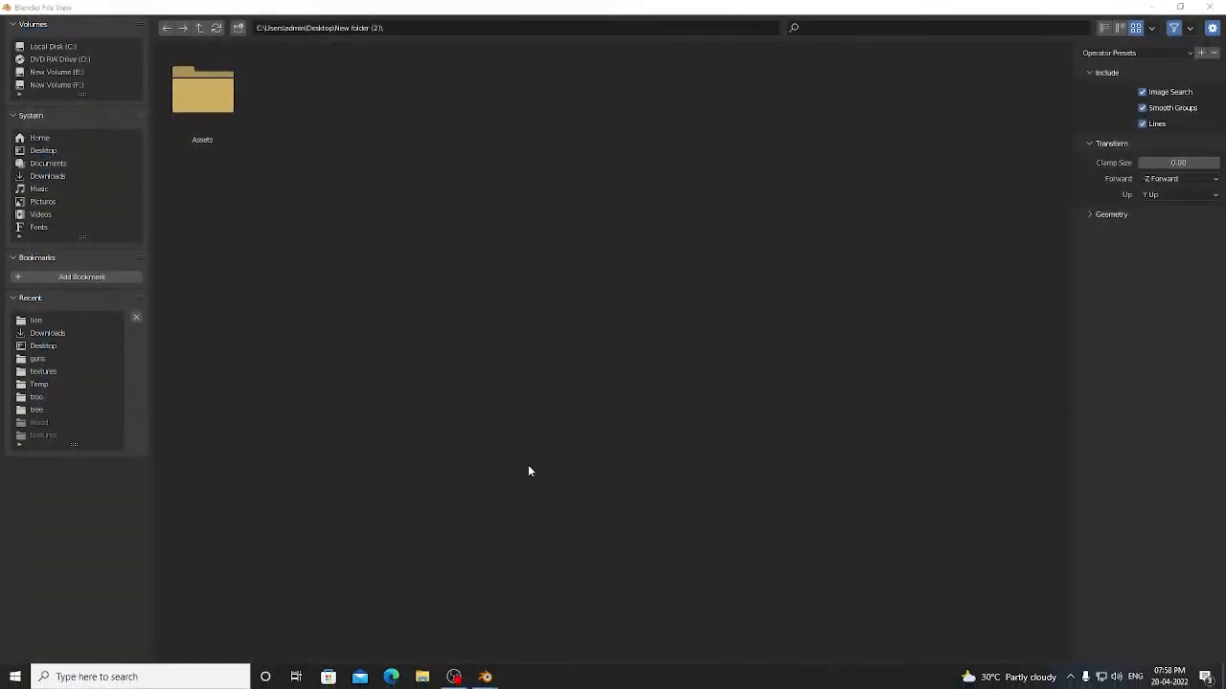
# Import Lionobj.obj from the lion subfolder of the Assets folder.
pyautogui.doubleClick(213, 111)
pyautogui.doubleClick(208, 113)
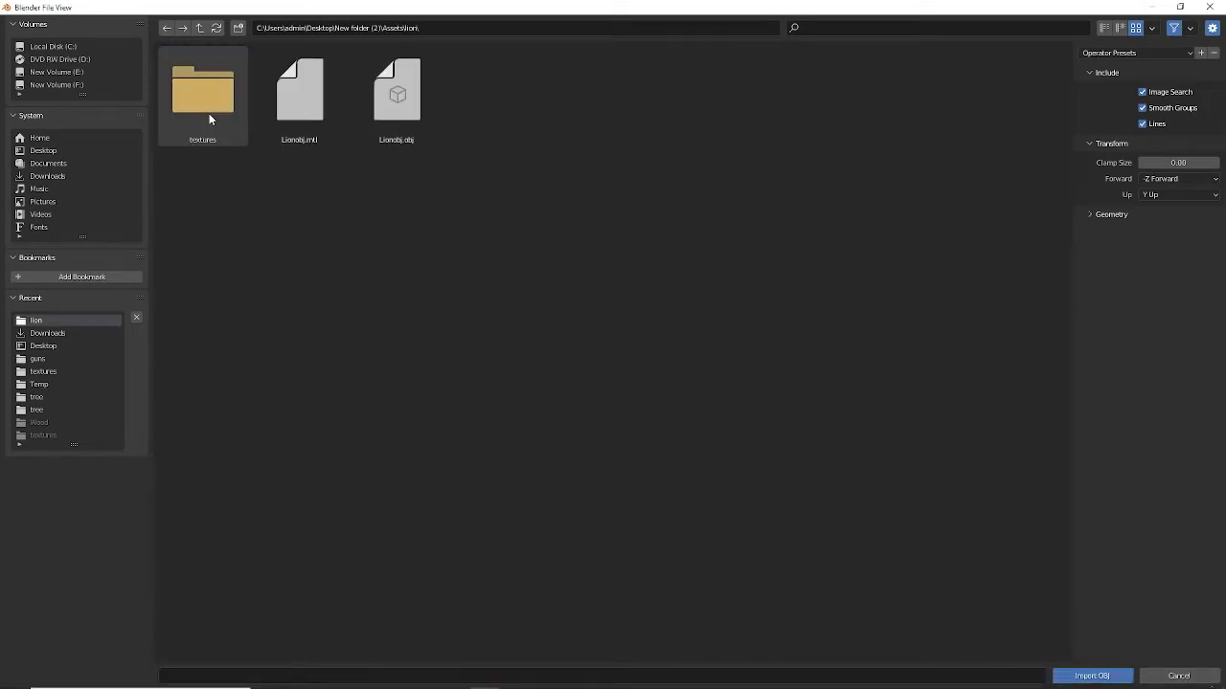
pyautogui.click(397, 129)
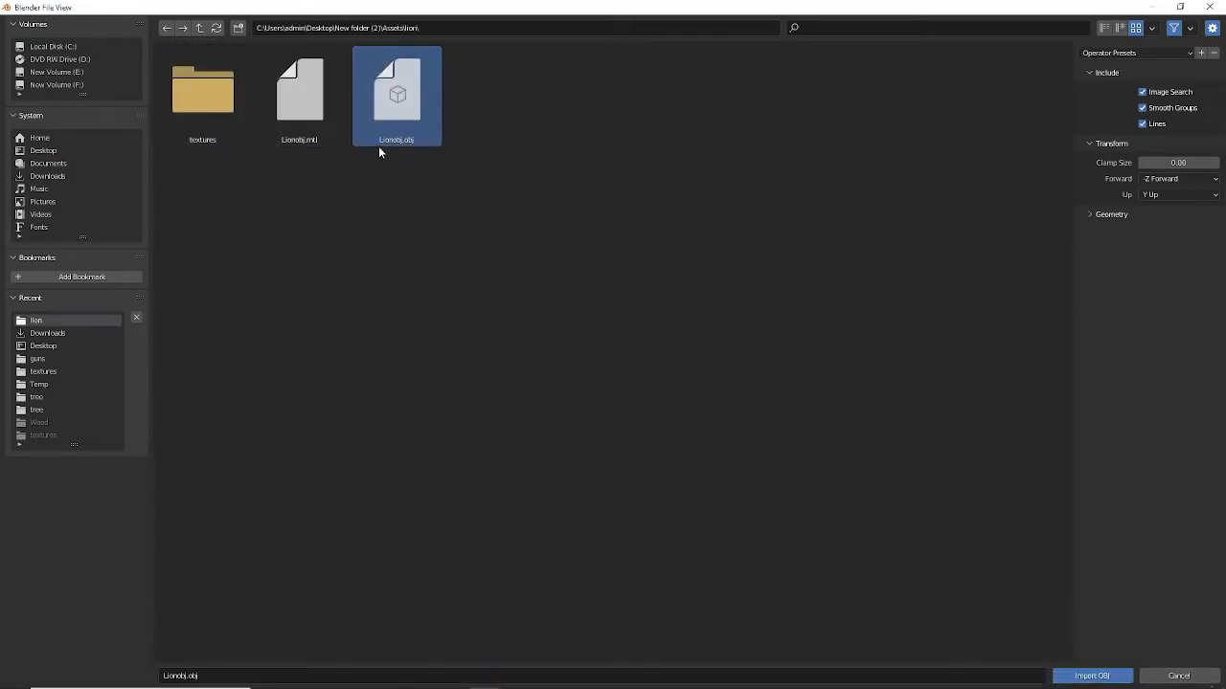
pyautogui.click(1086, 675)
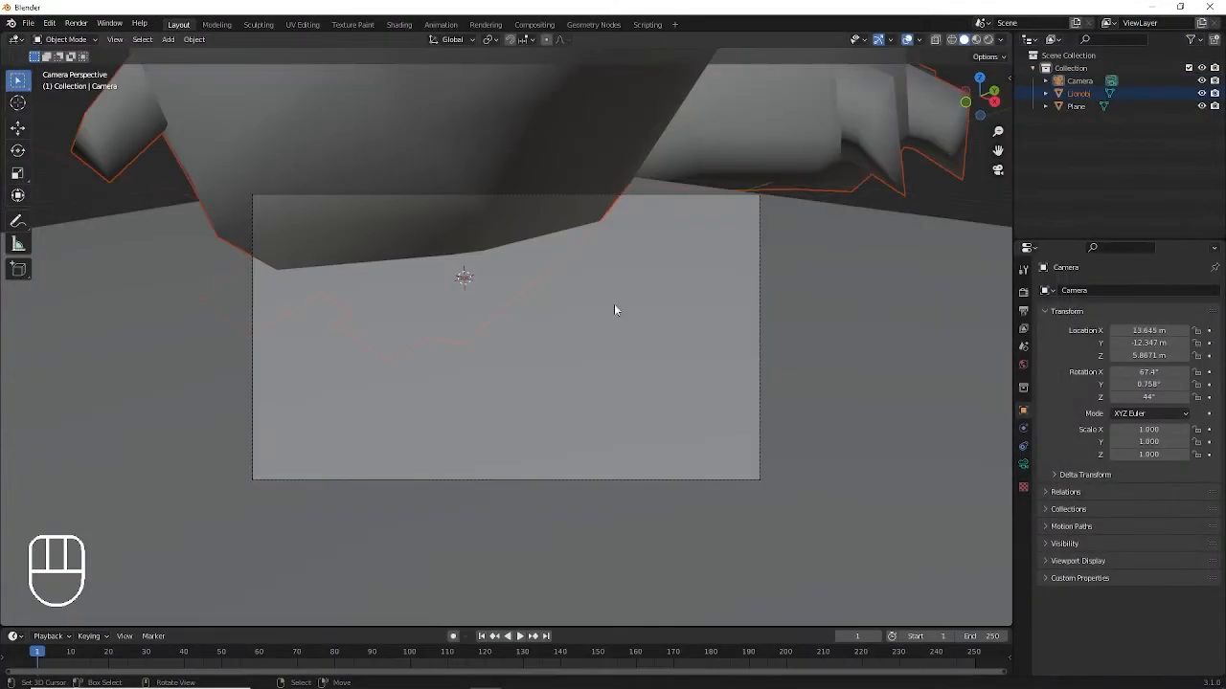
# Leave the camera view and scale the imported lion down until it is roughly as long as the ground plane.
pyautogui.press('KP_0')
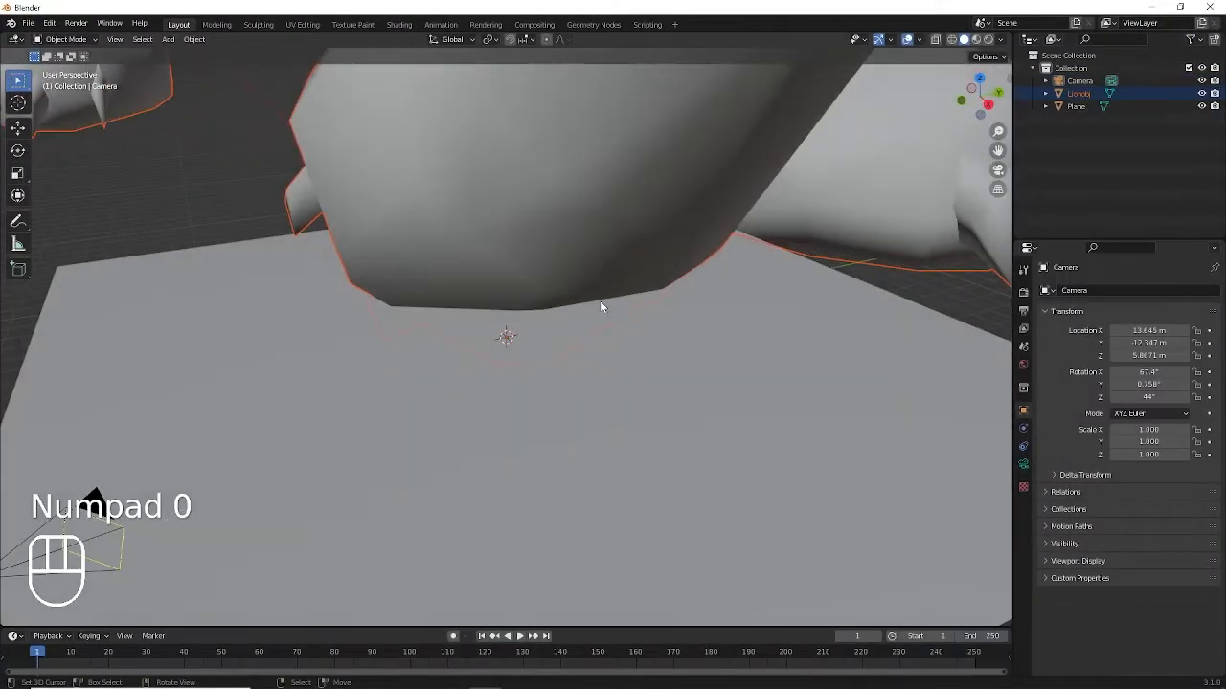
pyautogui.press('KP_0')
pyautogui.scroll(-6, 598, 309)
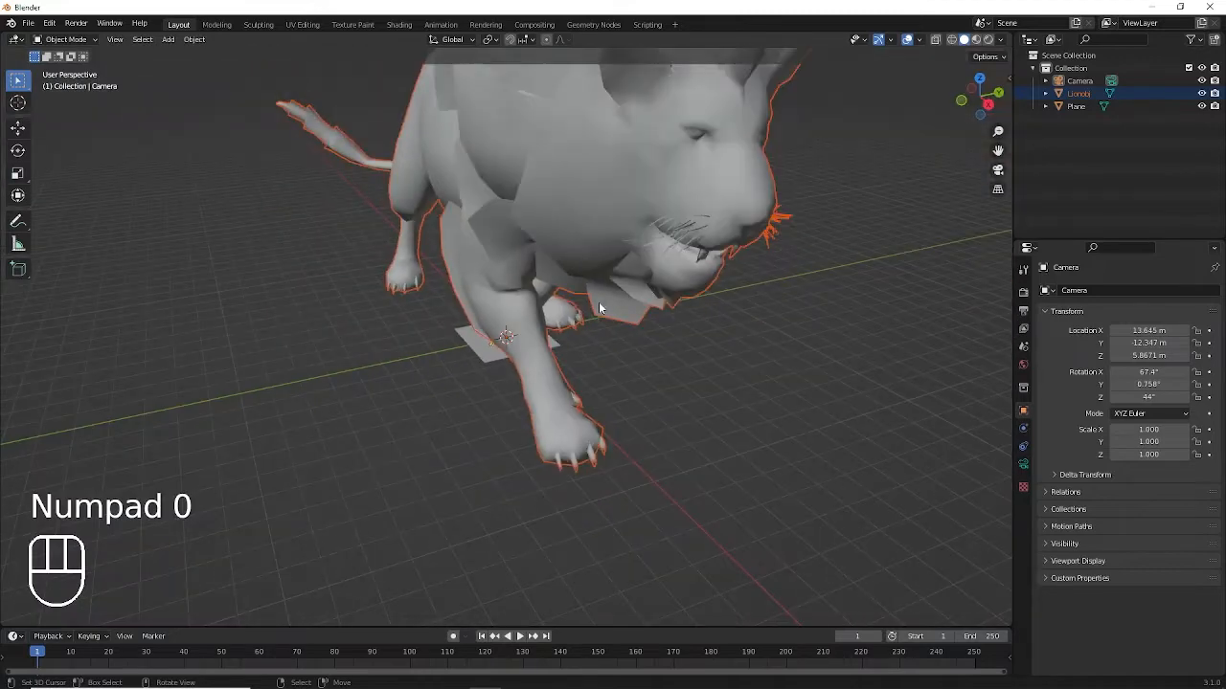
pyautogui.press('KP_4')
pyautogui.press('KP_4')
pyautogui.press('KP_4')
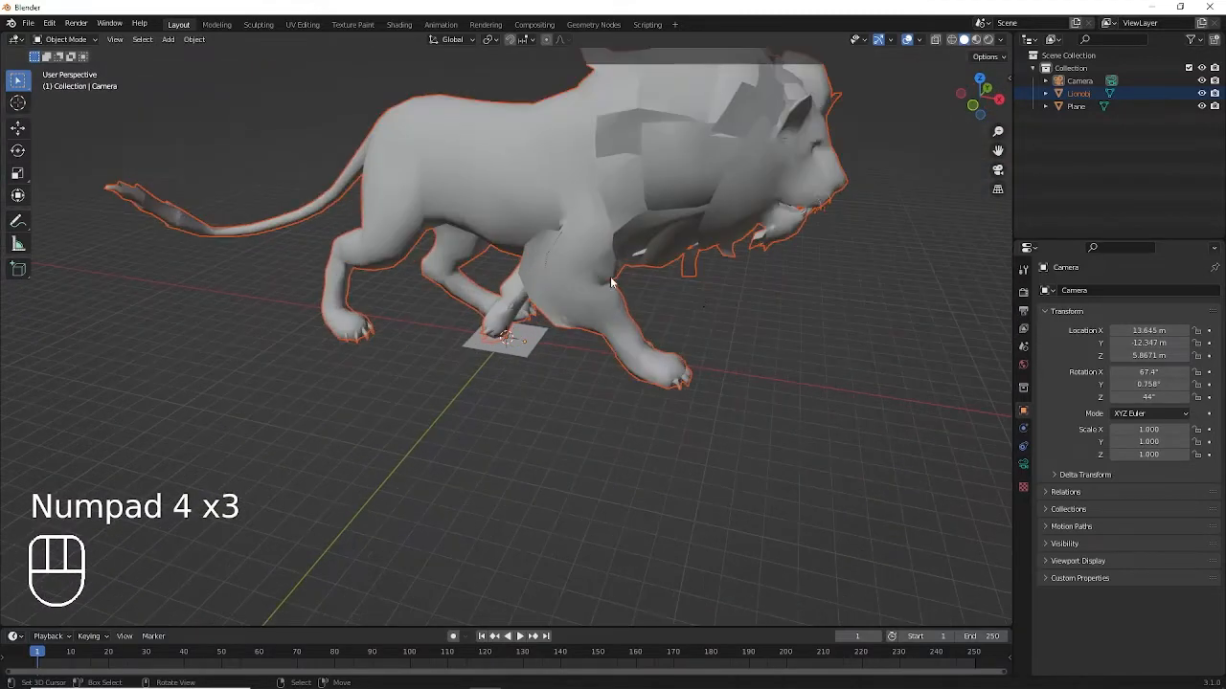
pyautogui.scroll(4, 662, 333)
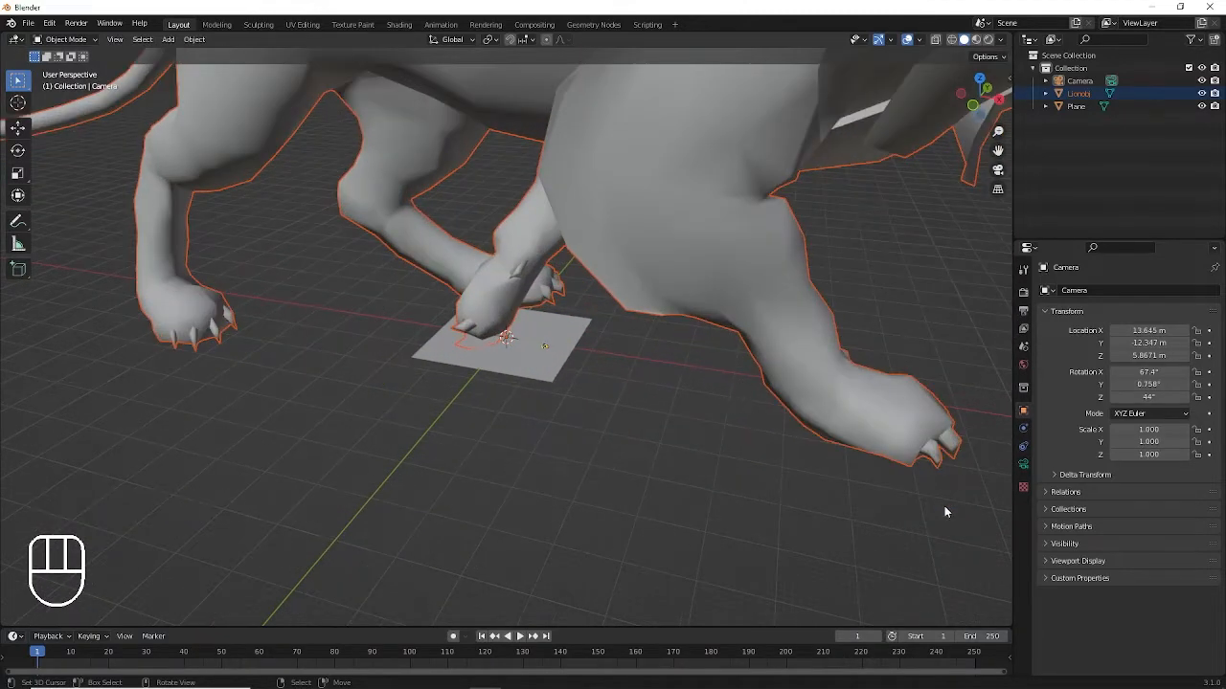
pyautogui.press('s')
pyautogui.click(514, 380)
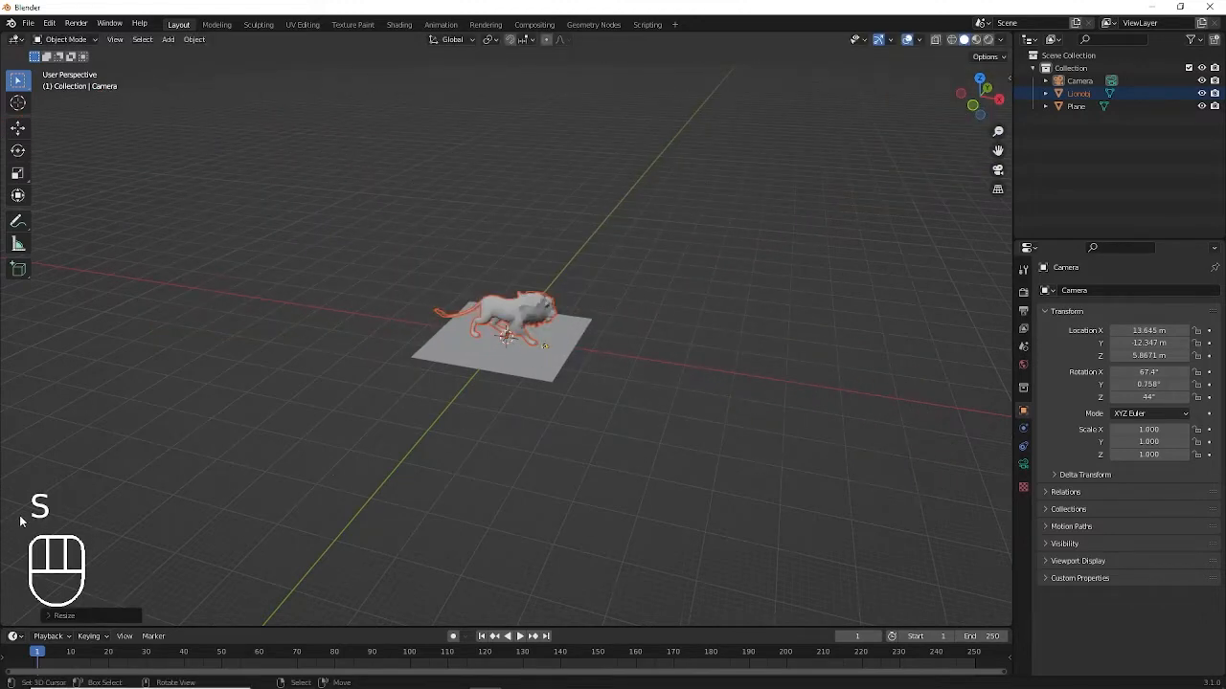
# Return to the camera view and scale the lion down further to suit the camera frame.
pyautogui.press('KP_0')
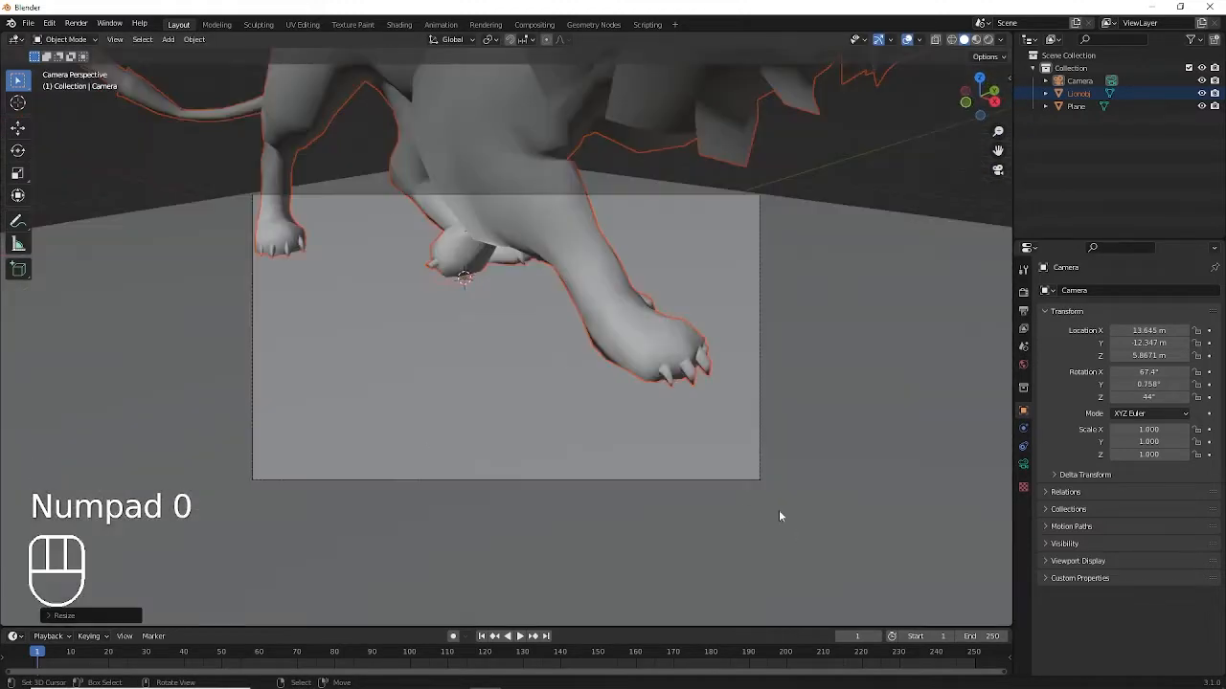
pyautogui.press('s')
pyautogui.click(589, 316)
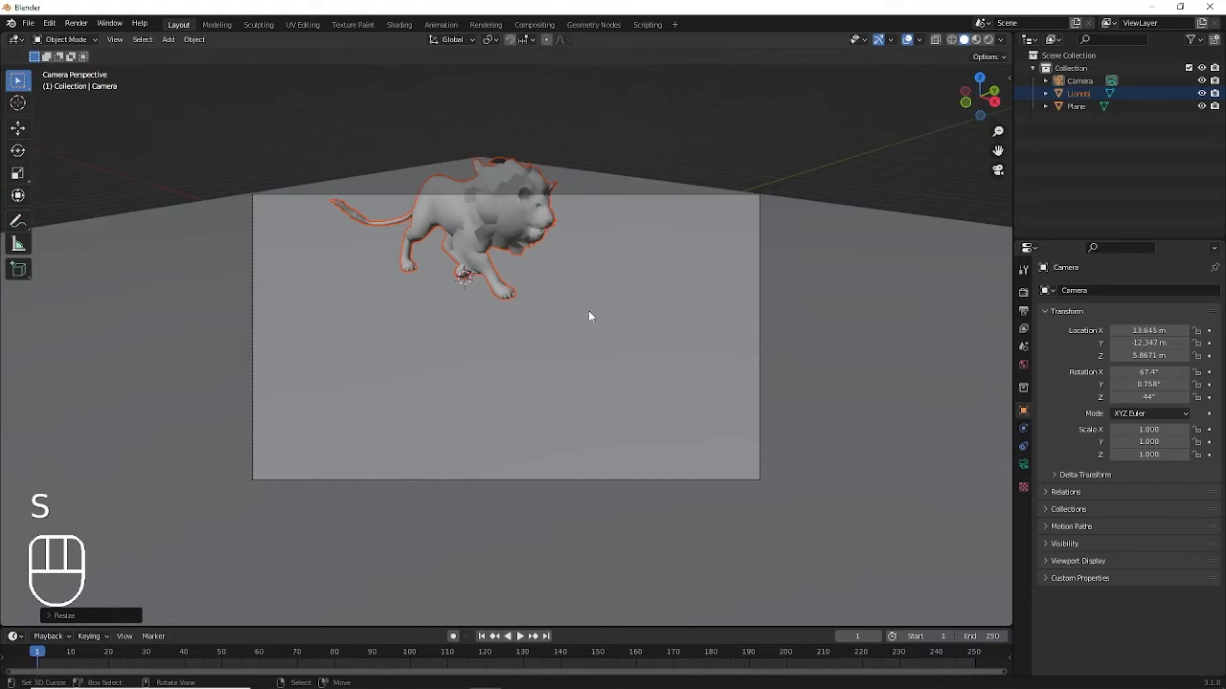
# Try moving the lion freely without an axis constraint in the camera view, and undo the move.
pyautogui.press('g')
pyautogui.click(647, 357)
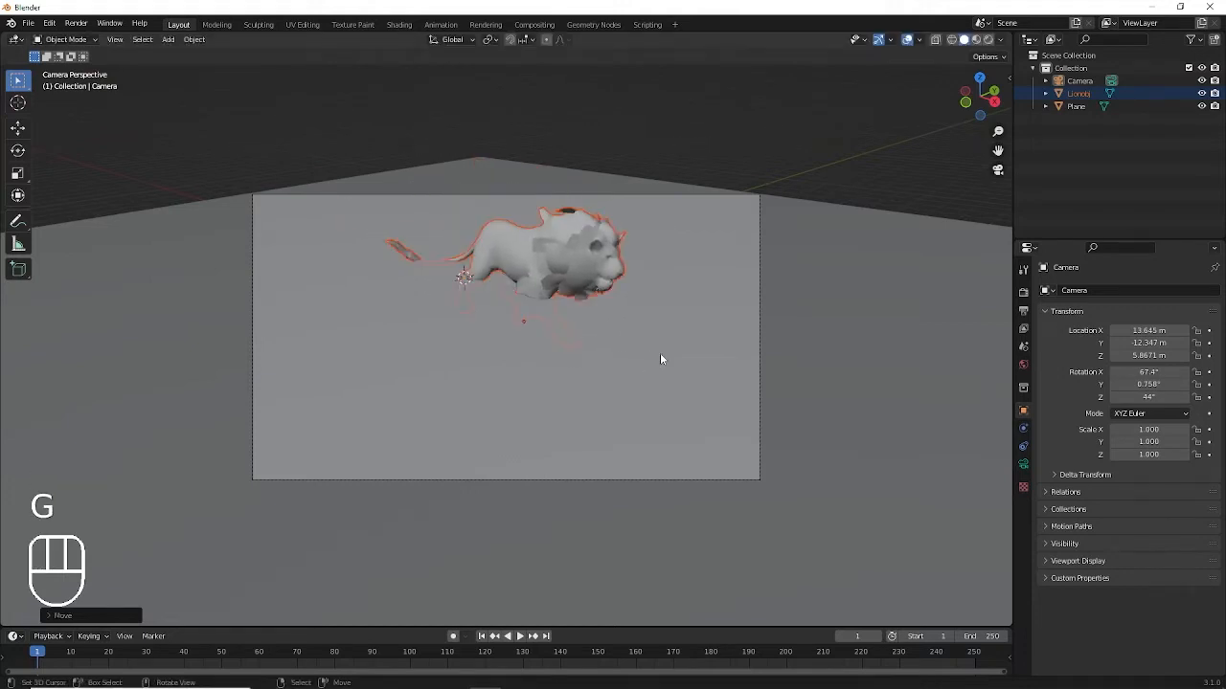
pyautogui.hotkey('ctrl', 'z')
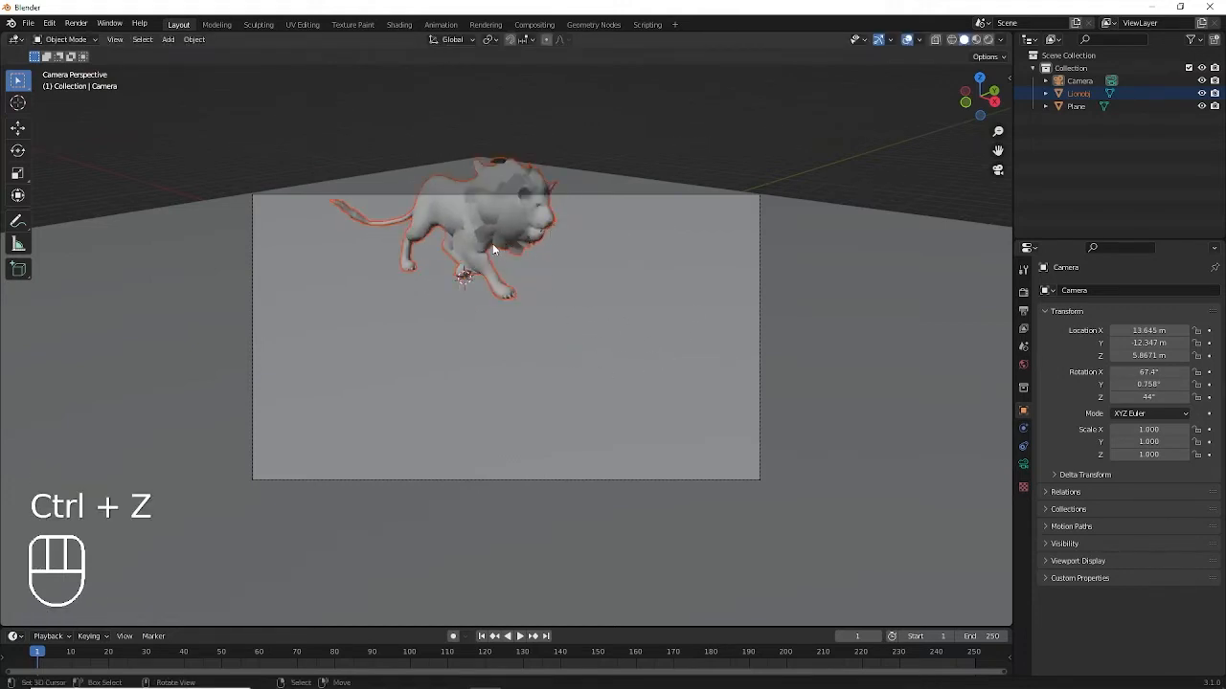
# Place the 3D cursor on the ground in front of the lion and try sliding the lion with the Z axis locked.
pyautogui.keyDown('shift'); pyautogui.rightClick(518, 338); pyautogui.keyUp('shift')
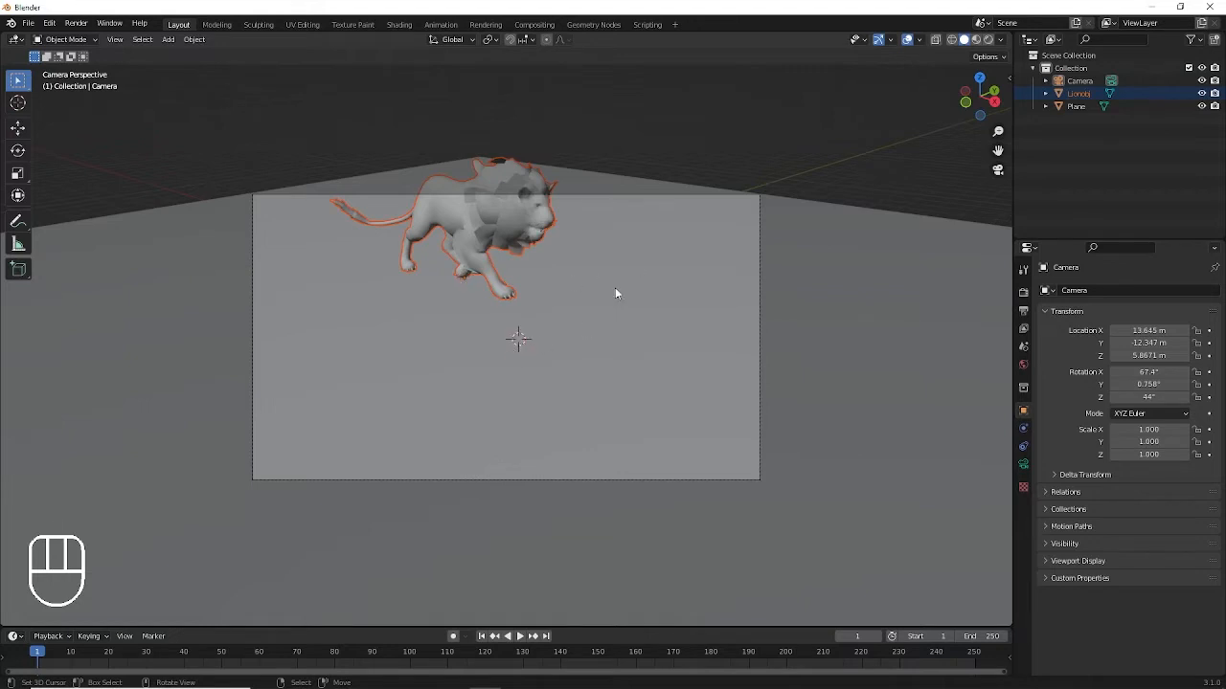
pyautogui.press('g')
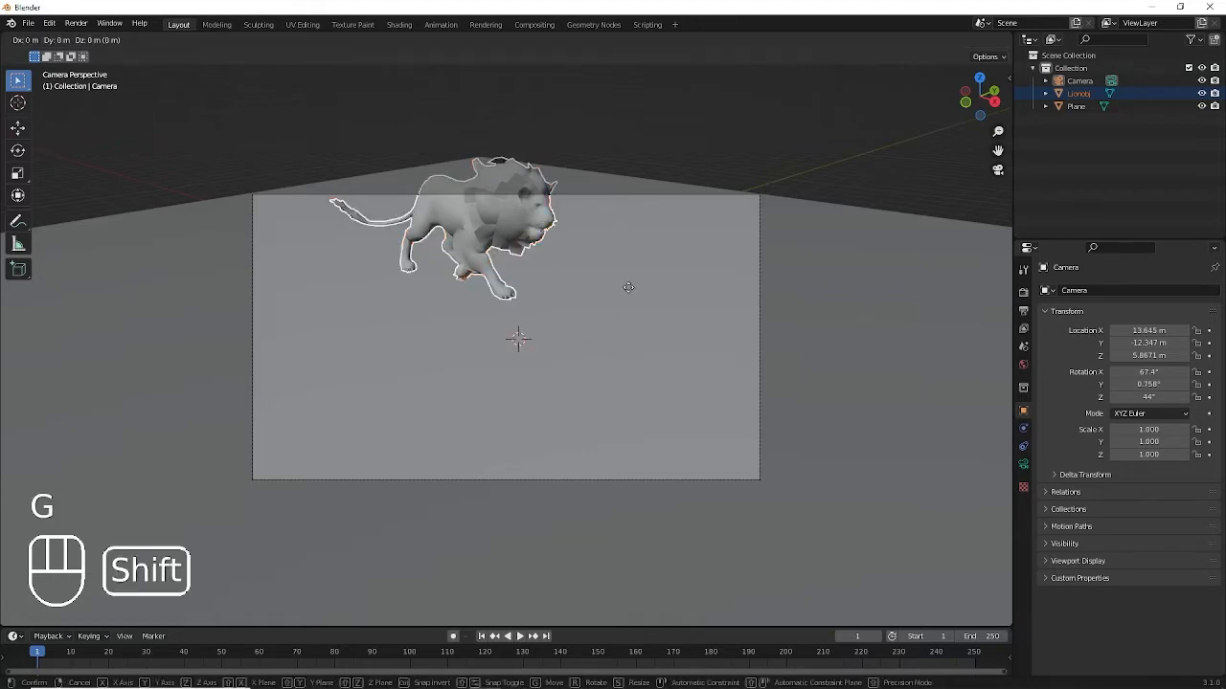
pyautogui.hotkey('shift', 'z')
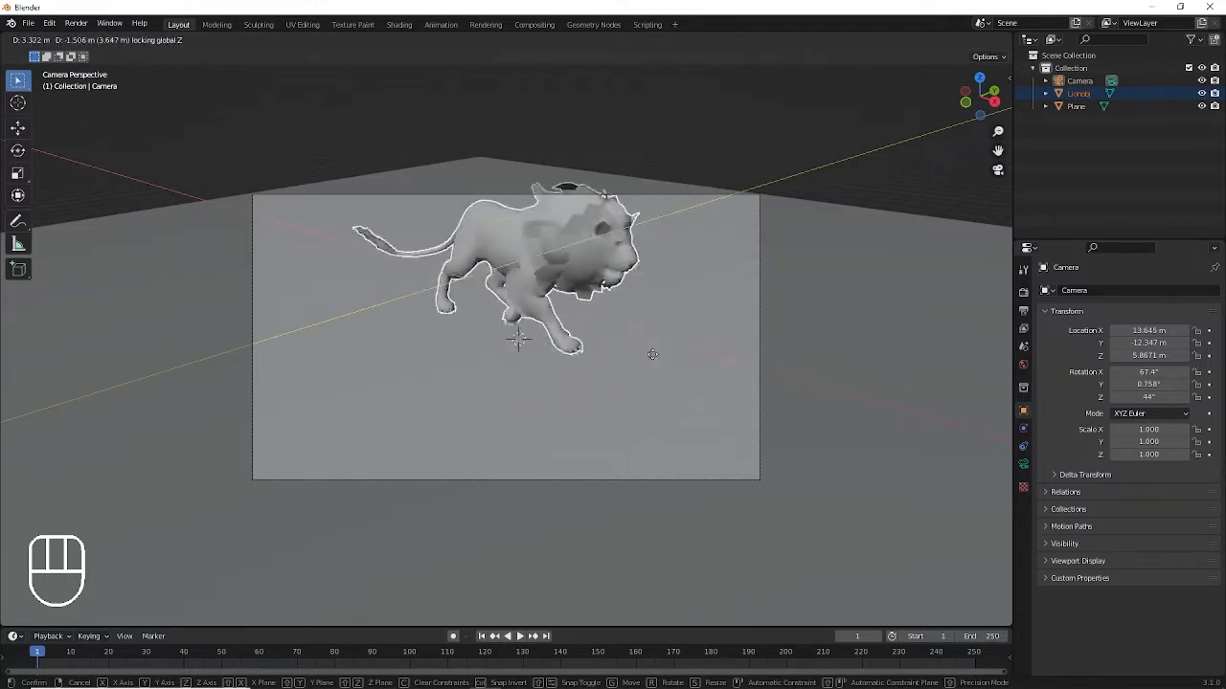
pyautogui.rightClick(698, 379)
# Try moving the lion vertically along the global Z axis only.
pyautogui.press('g')
pyautogui.press('z')
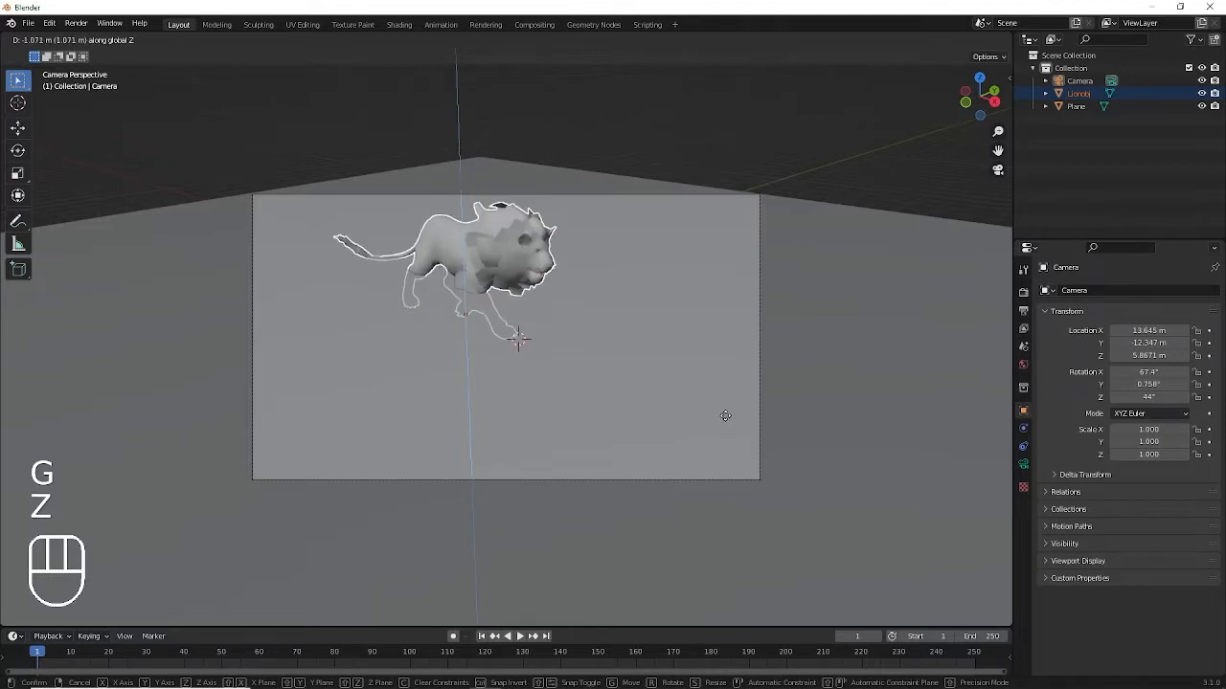
pyautogui.click(750, 360)
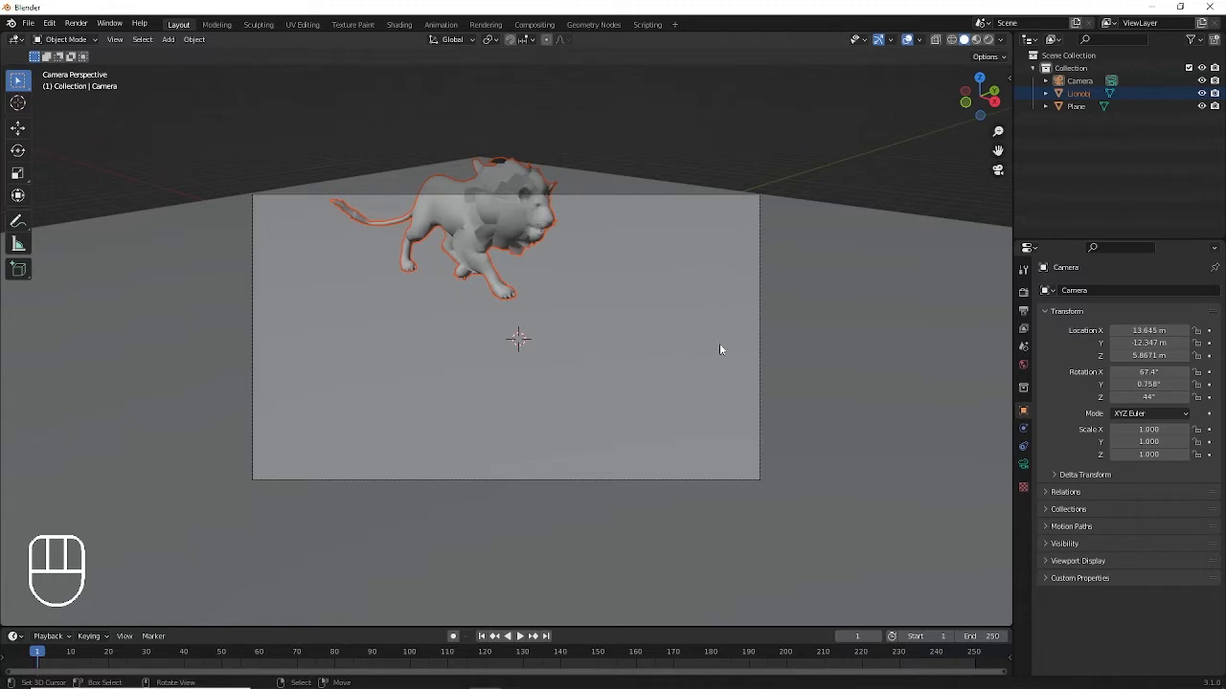
# Move the lion across the ground toward the camera with Z locked, and scale it down to about 0.73.
pyautogui.press('g')
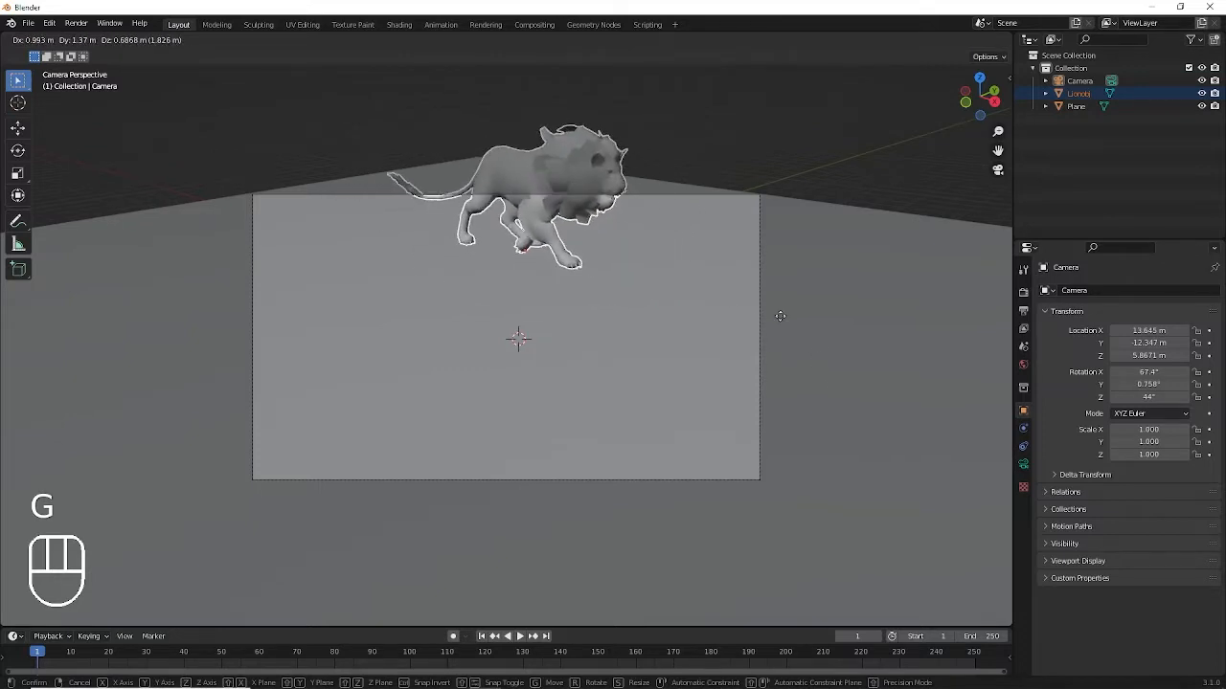
pyautogui.hotkey('shift', 'z')
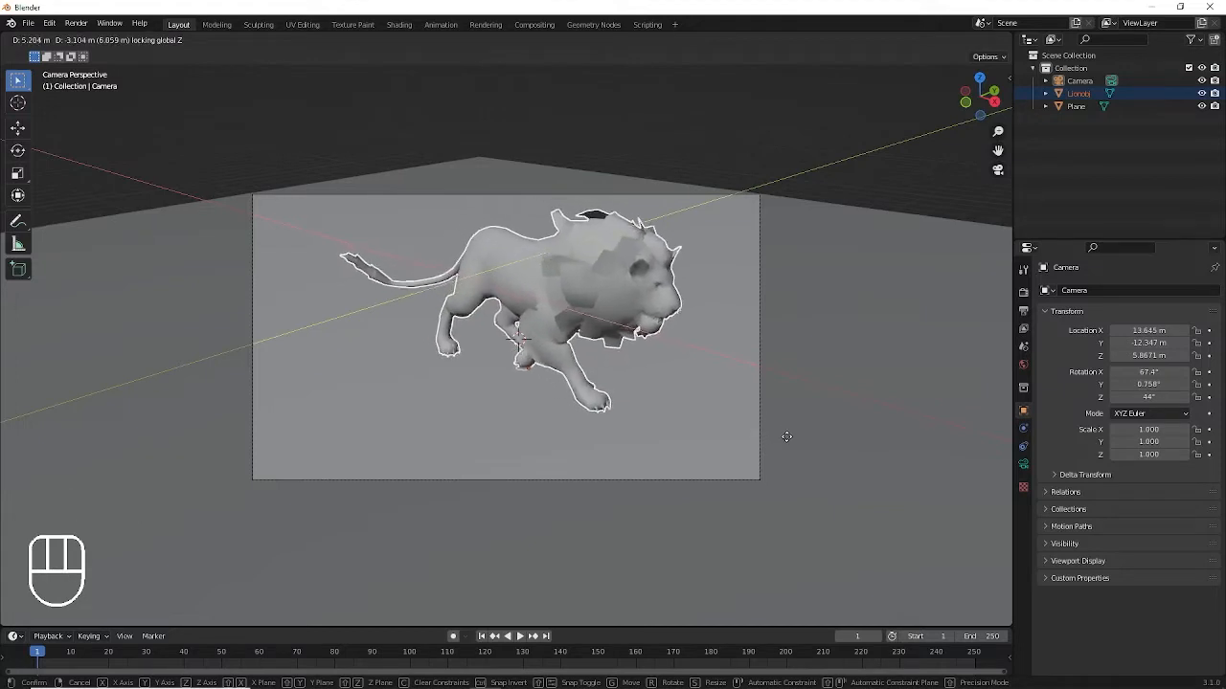
pyautogui.click(837, 455)
pyautogui.press('s')
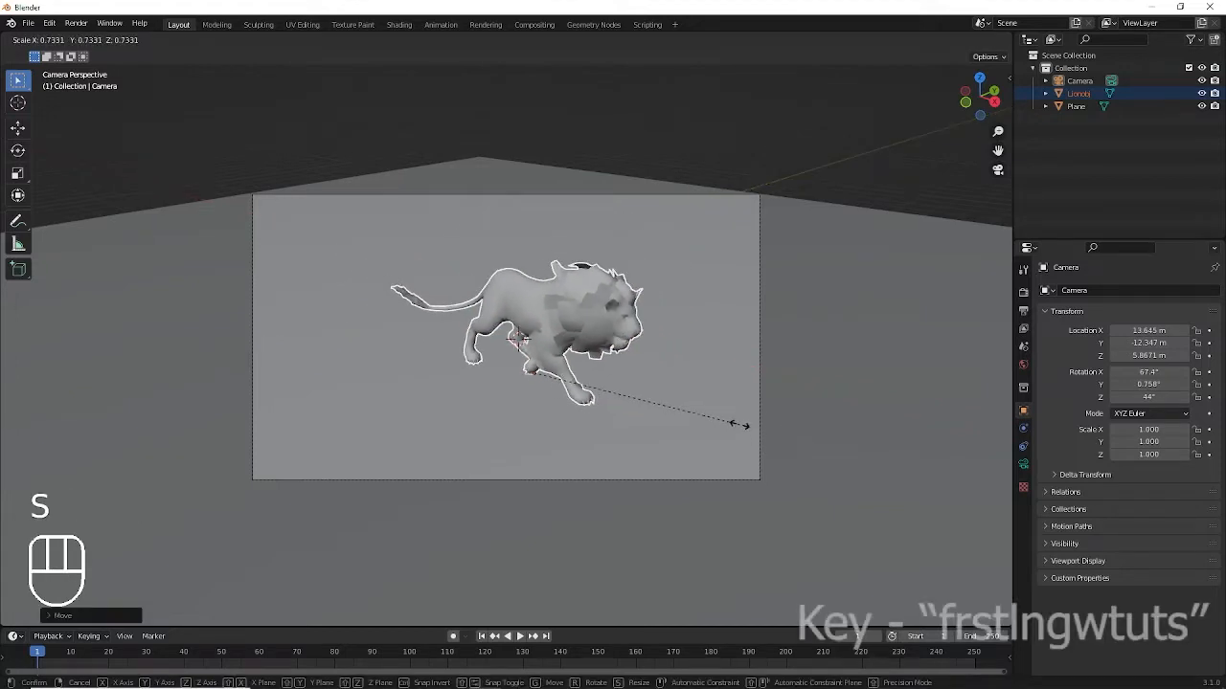
pyautogui.rightClick(754, 433)
# Fine-tune the lion's ground position to about X 4.94 m, Y -3.26 m with Z locked, and its scale to about 0.021.
pyautogui.press('g')
pyautogui.hotkey('shift', 'z')
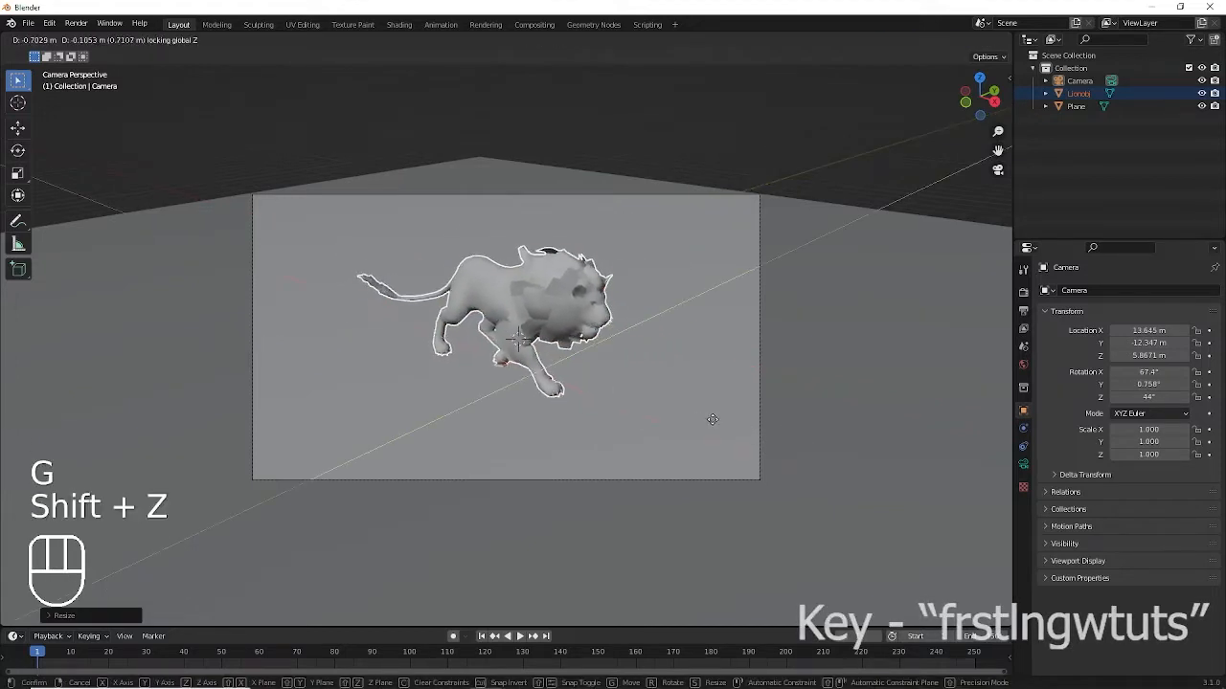
pyautogui.press('s')
pyautogui.click(740, 430)
pyautogui.press('g')
pyautogui.hotkey('shift', 'z')
pyautogui.press('s')
pyautogui.hotkey('shift', 'z')
pyautogui.press('s')
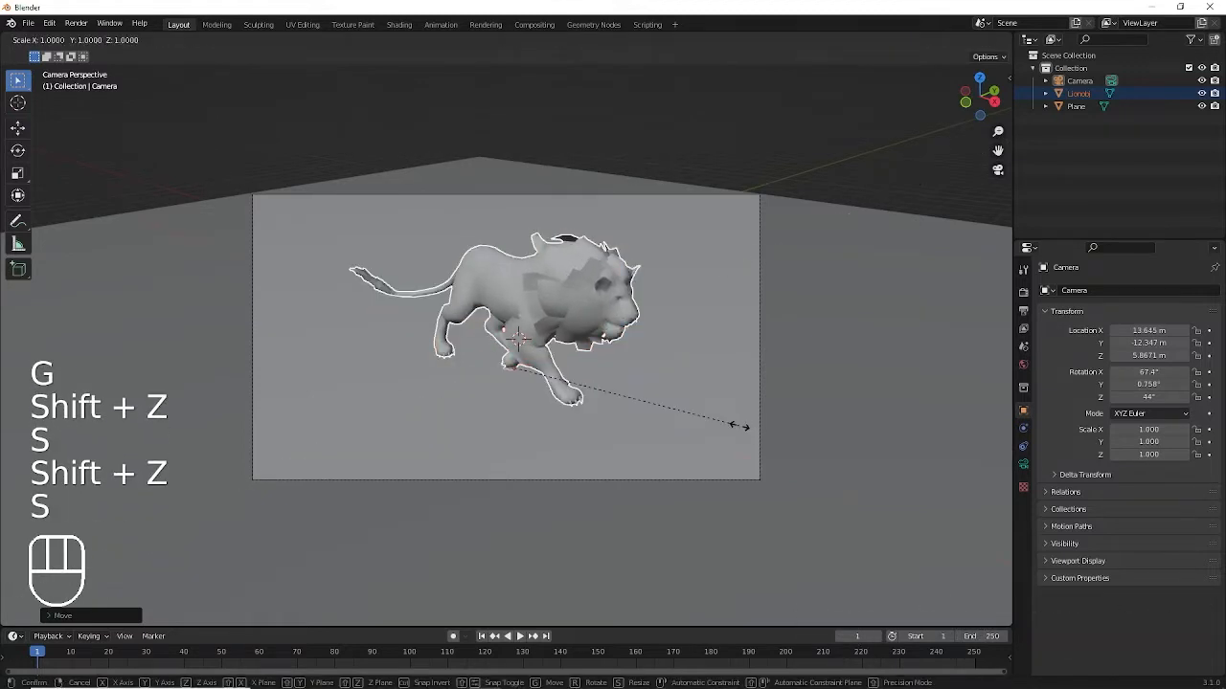
pyautogui.press('g')
pyautogui.hotkey('shift', 'z')
pyautogui.press('s')
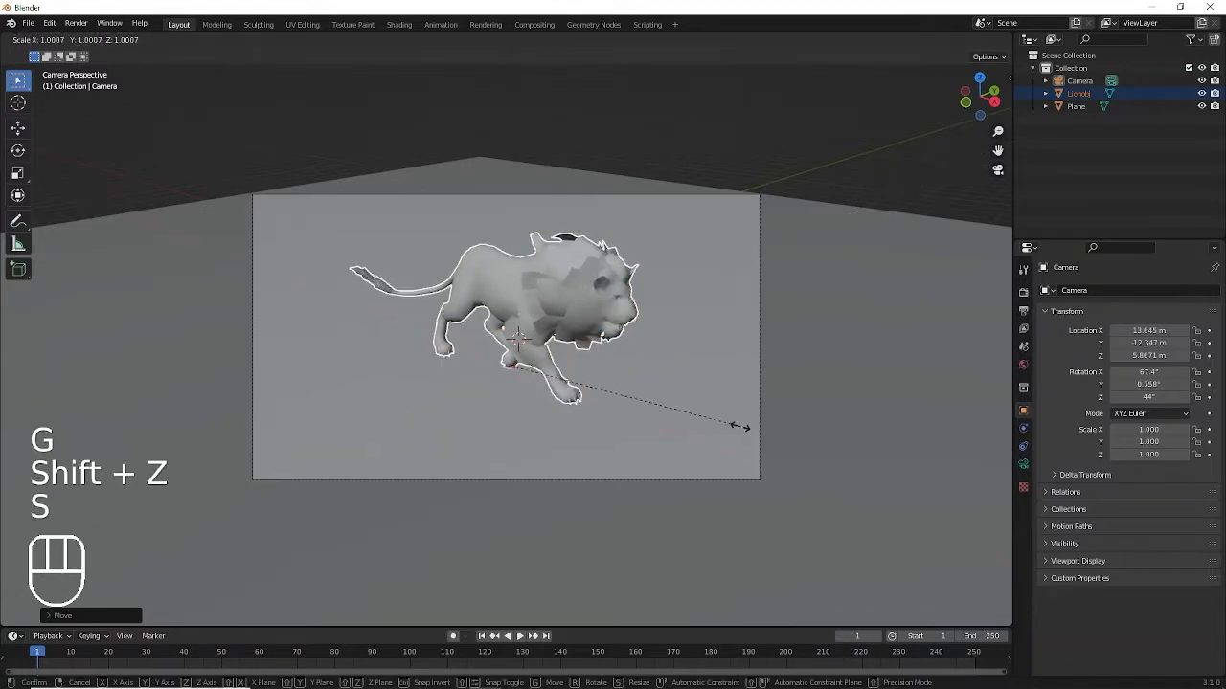
pyautogui.click(734, 428)
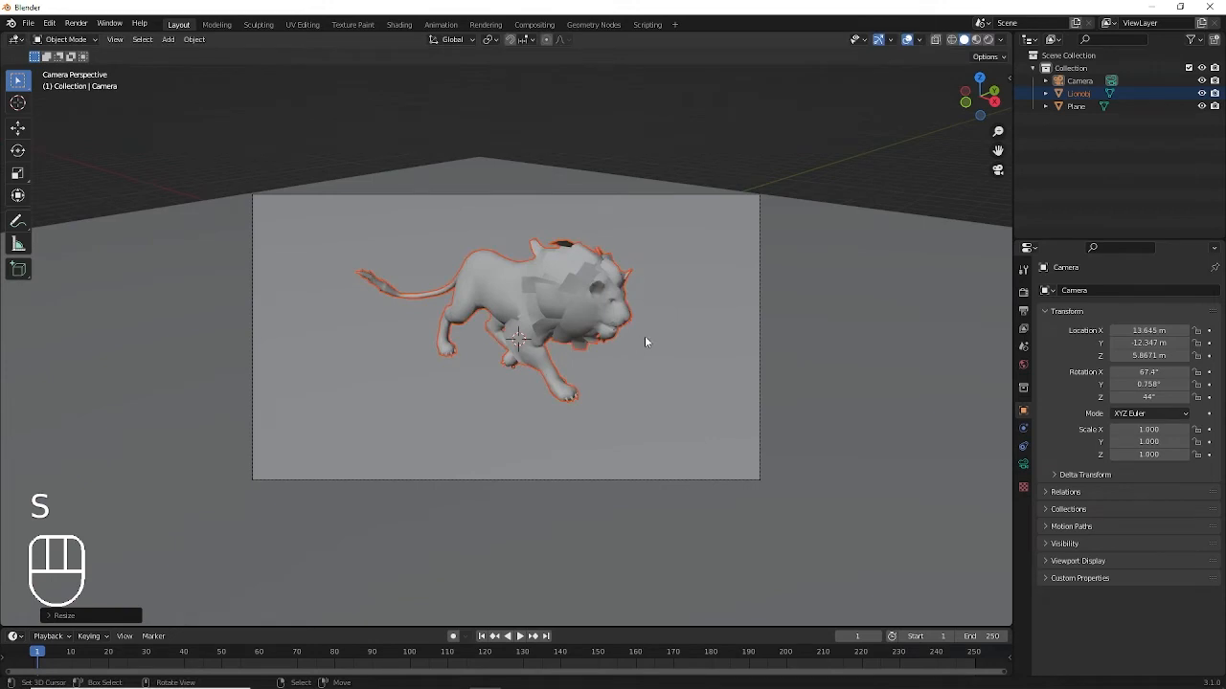
# Deselect everything and annotate a diagonal across the camera frame from upper-left to lower-right corner, circling the lion's tail tip and marking its front paw.
pyautogui.press('a')
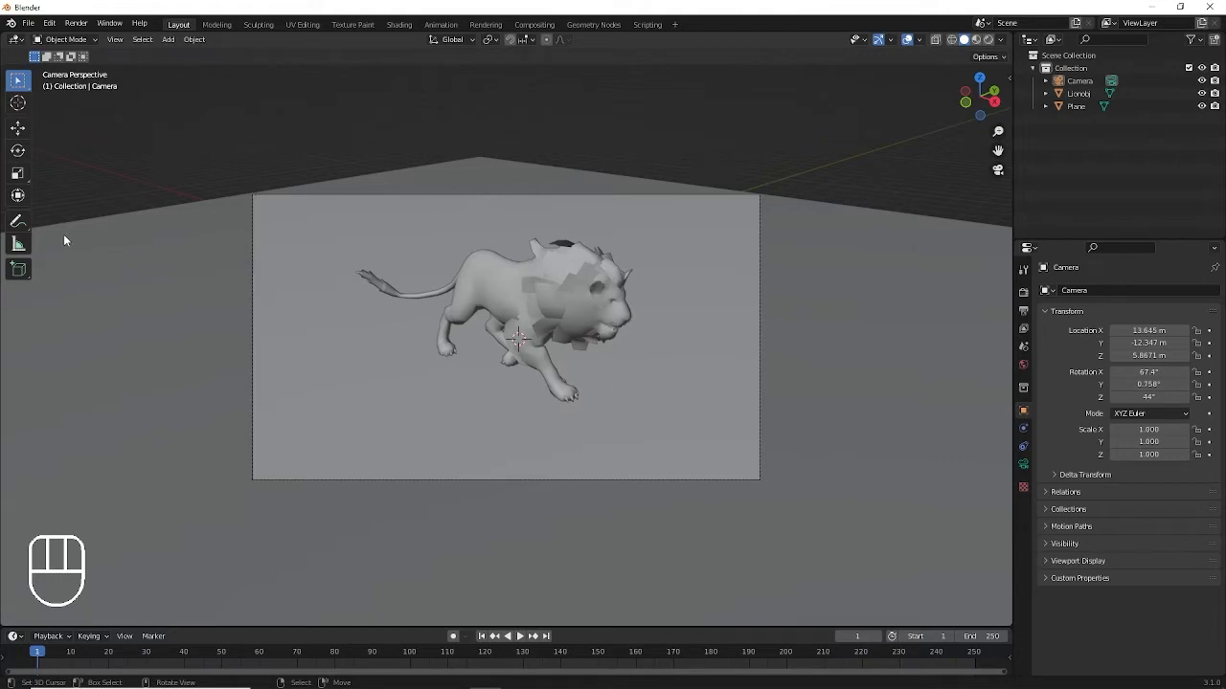
pyautogui.click(18, 220)
pyautogui.moveTo(253, 189); pyautogui.dragTo(351, 243)
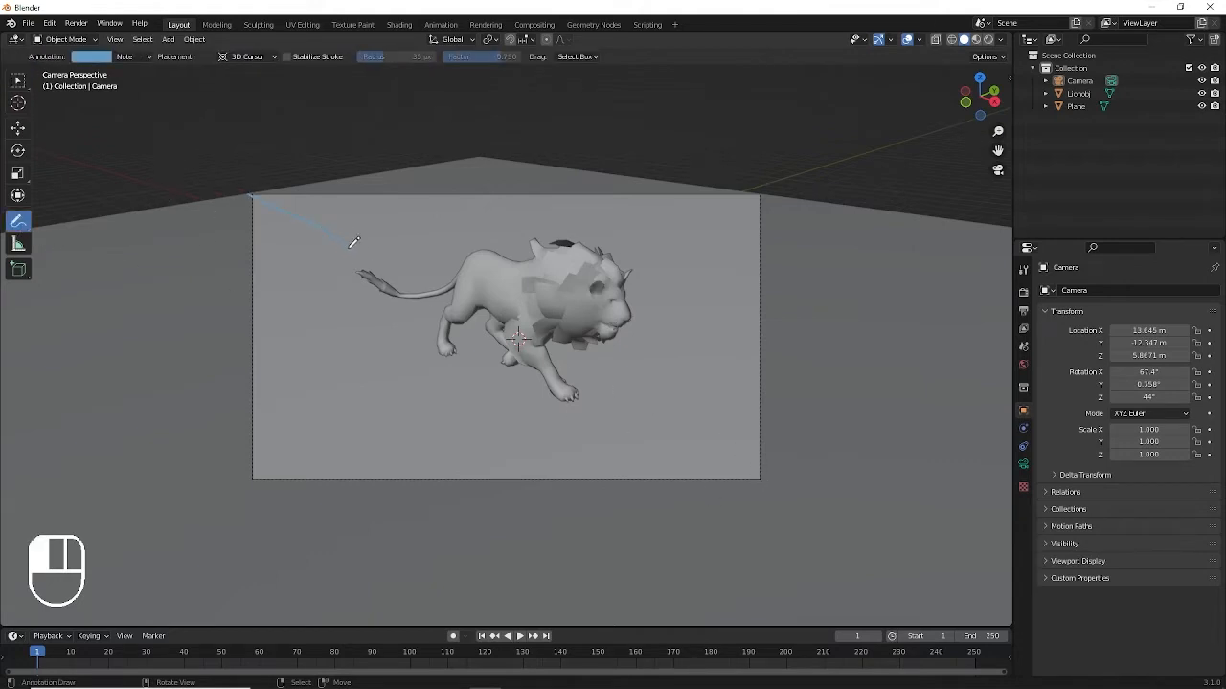
pyautogui.moveTo(720, 445); pyautogui.dragTo(748, 475)
pyautogui.moveTo(367, 264)
pyautogui.mouseDown()
pyautogui.moveTo(351, 260)
pyautogui.moveTo(378, 273)
pyautogui.moveTo(366, 251)
pyautogui.mouseUp()
pyautogui.moveTo(578, 391); pyautogui.dragTo(644, 409)
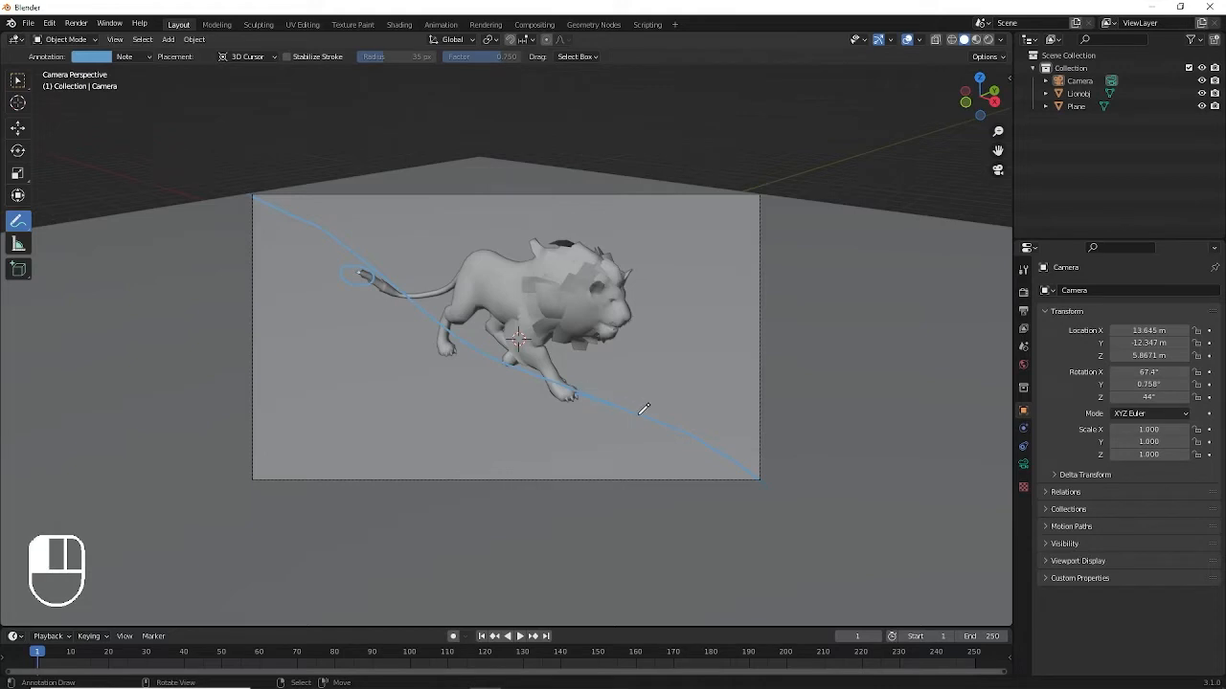
pyautogui.moveTo(757, 461); pyautogui.dragTo(769, 470)
pyautogui.click(763, 473)
# Keep the annotation placement at 3D Cursor and erase all annotation strokes over the lion and camera frame.
pyautogui.click(17, 244)
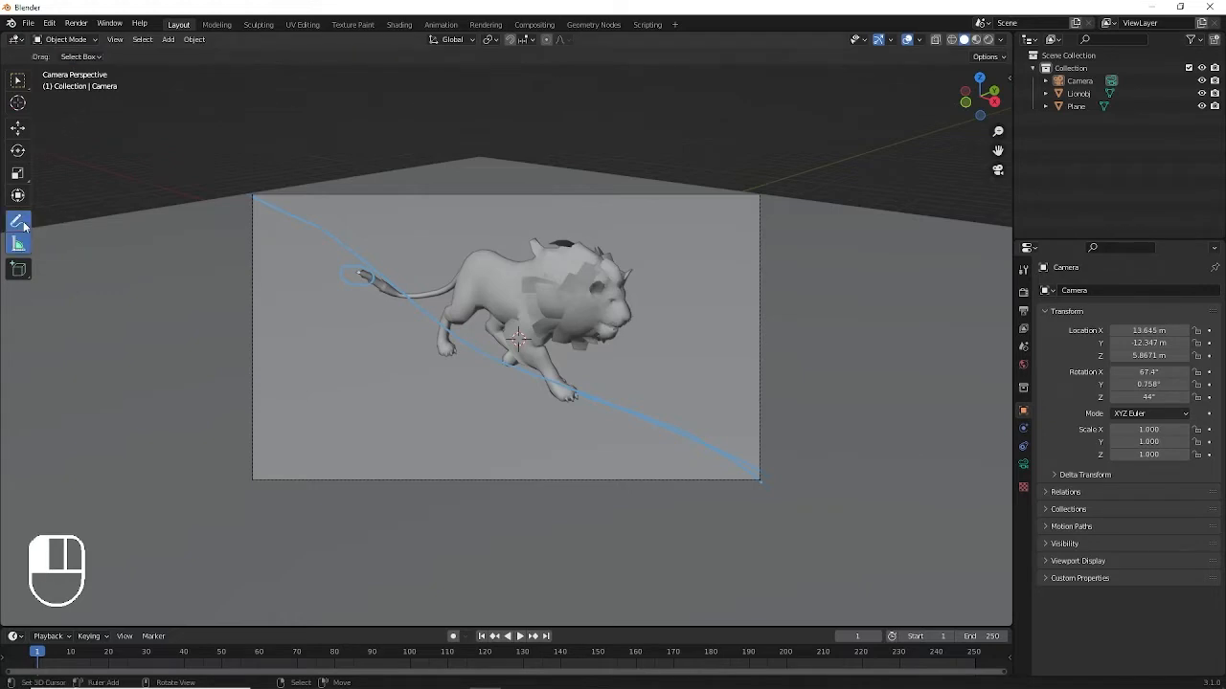
pyautogui.click(18, 221)
pyautogui.click(222, 60)
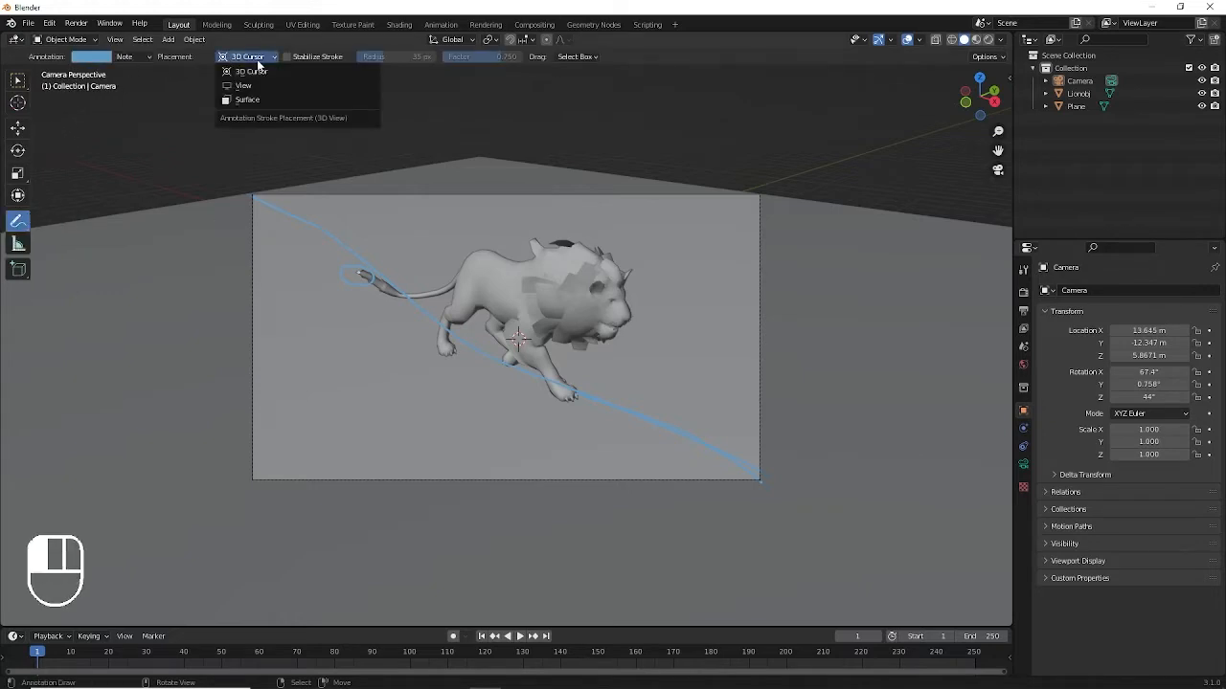
pyautogui.click(222, 72)
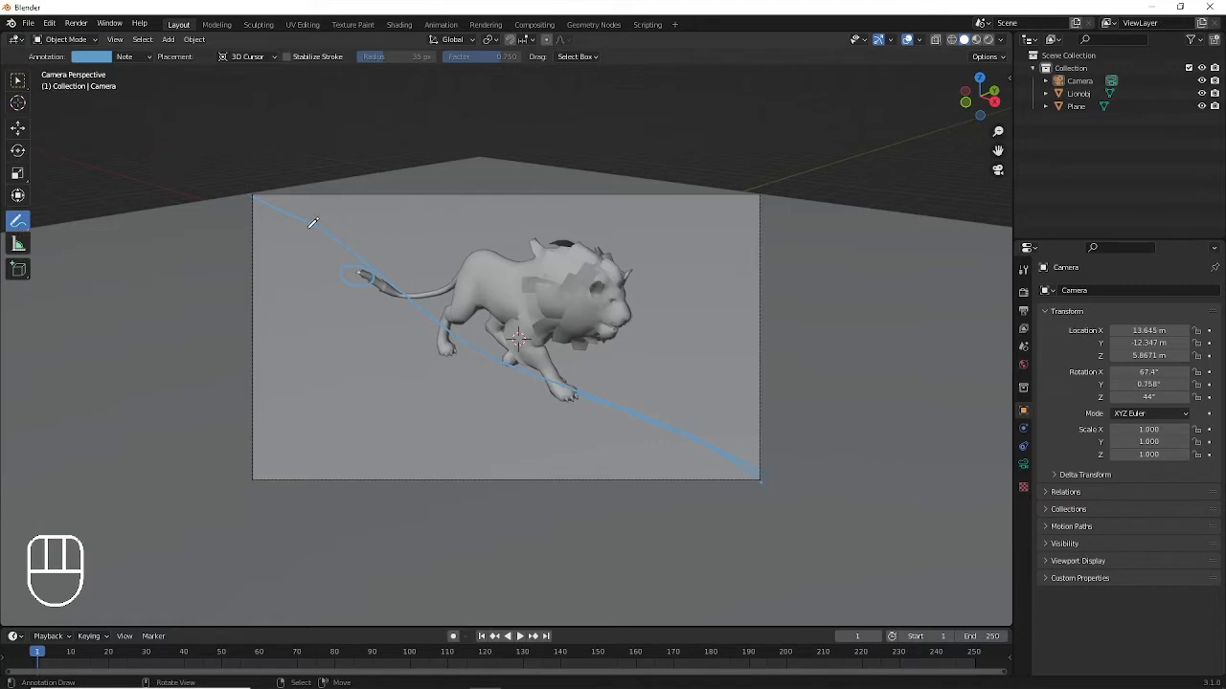
pyautogui.moveTo(289, 199)
pyautogui.keyDown('ctrl'); pyautogui.mouseDown()
pyautogui.moveTo(639, 414)
pyautogui.moveTo(752, 462)
pyautogui.mouseUp(); pyautogui.keyUp('ctrl')
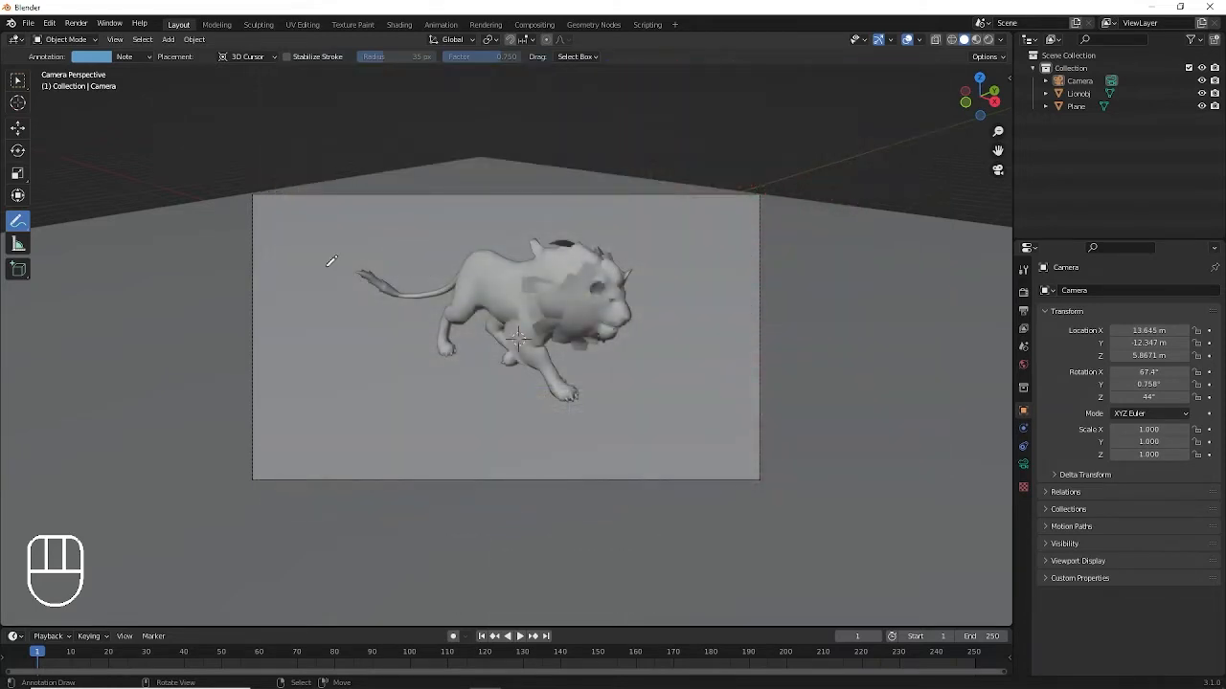
# Switch back to the Select Box tool and select the lion.
pyautogui.press('w')
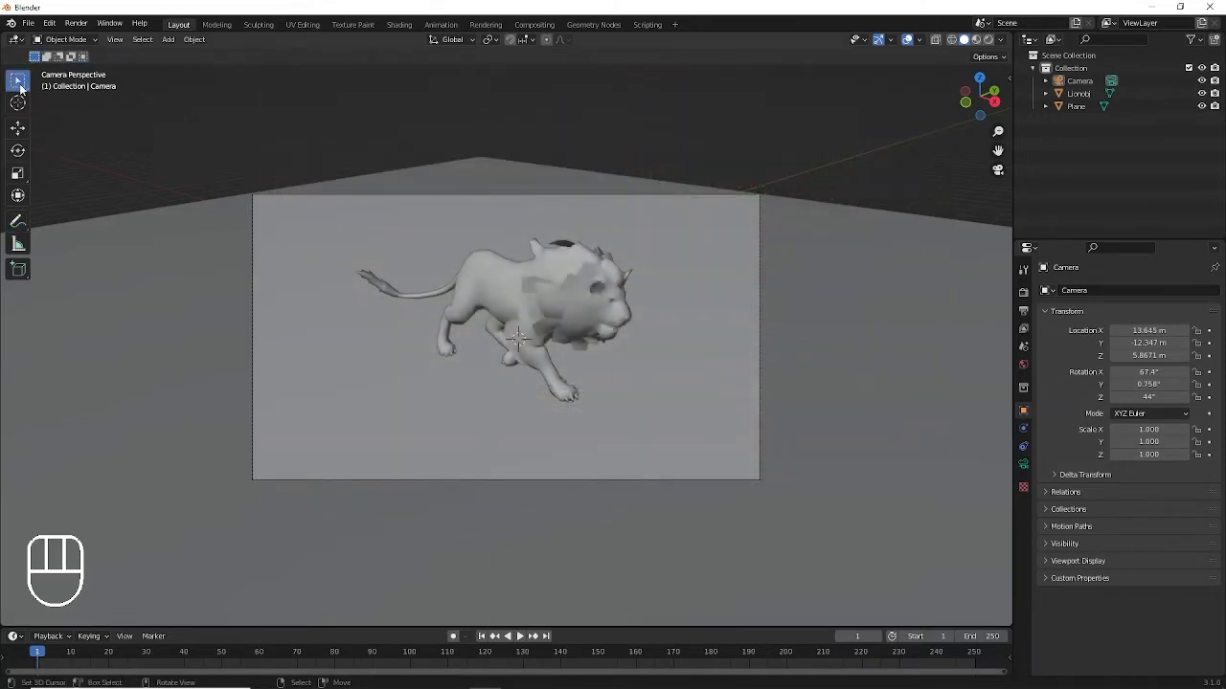
pyautogui.rightClick(483, 278)
pyautogui.rightClick(780, 318)
pyautogui.rightClick(615, 304)
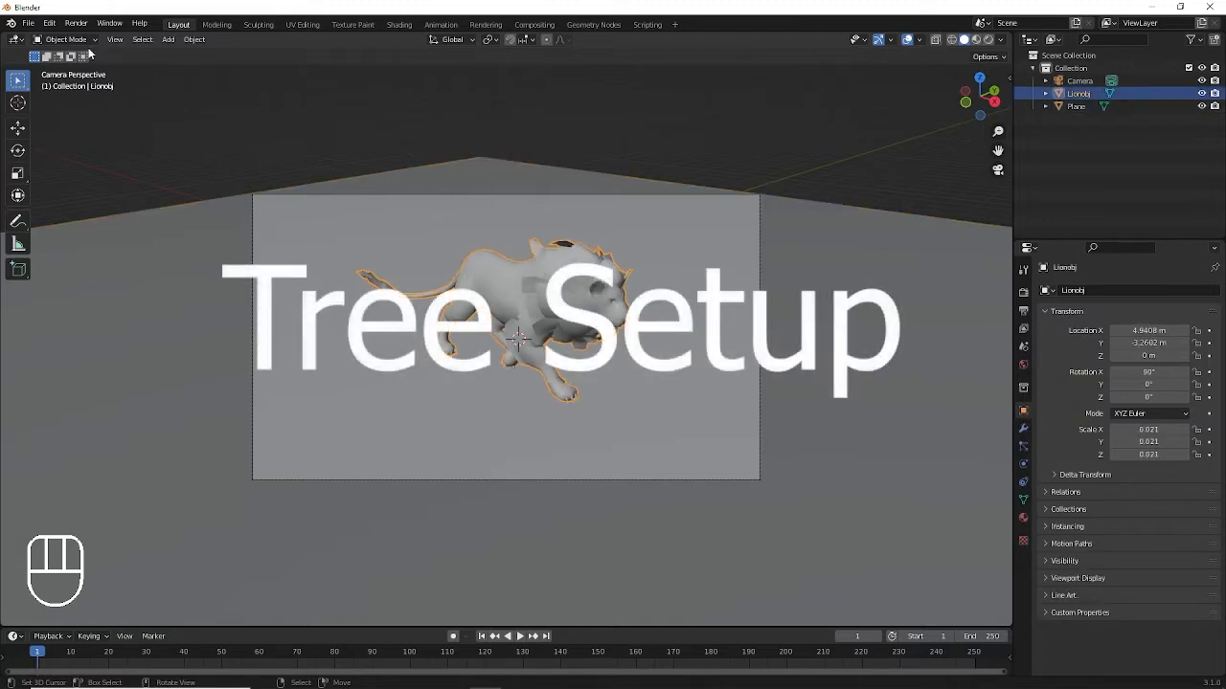
# Import the tree model 2.fbx from the Assets\tree folder as FBX with the default import options.
pyautogui.click(28, 23)
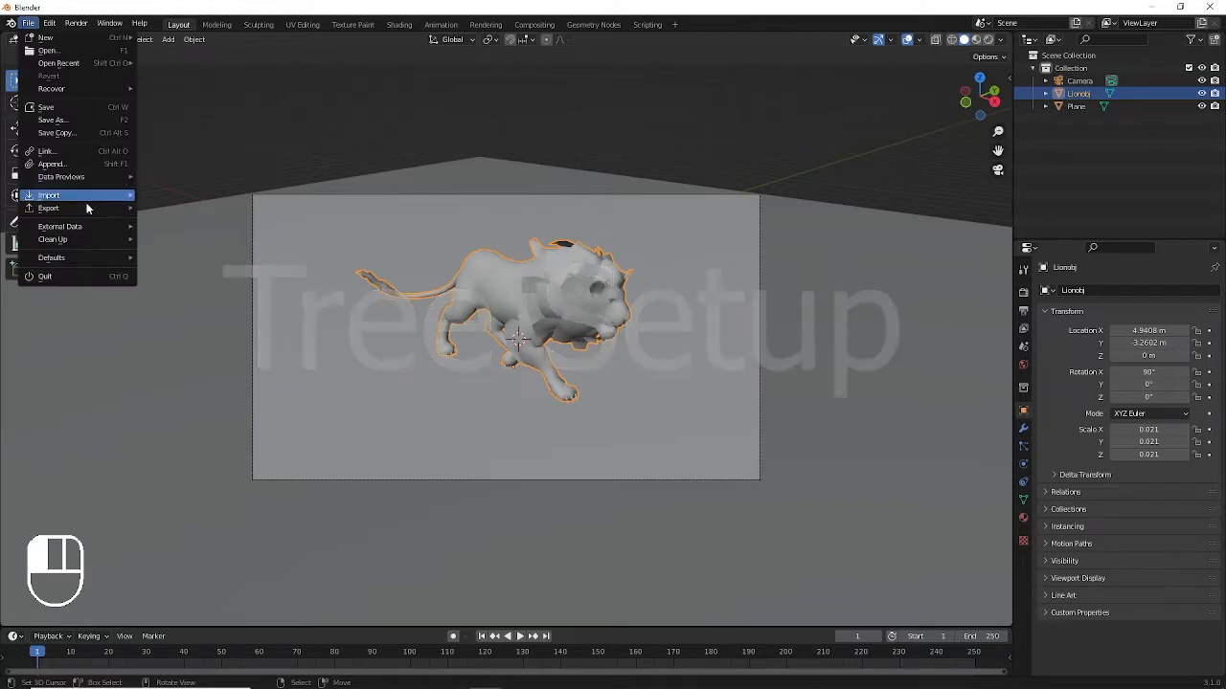
pyautogui.moveTo(90, 196)
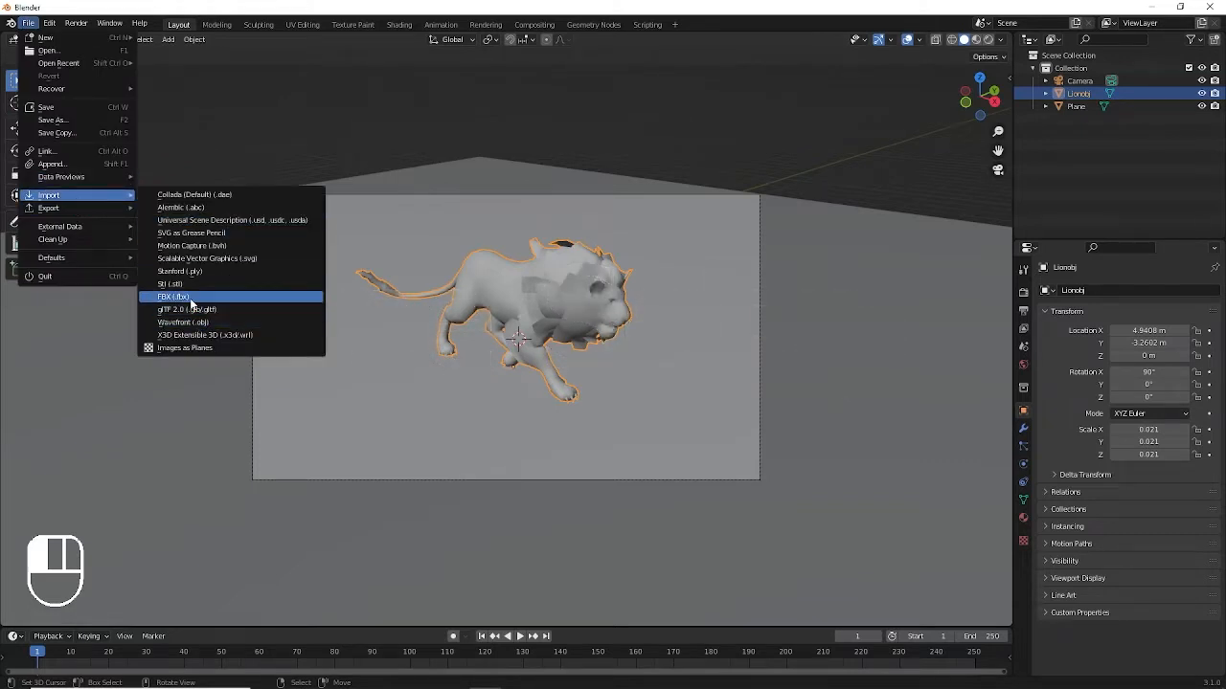
pyautogui.click(187, 298)
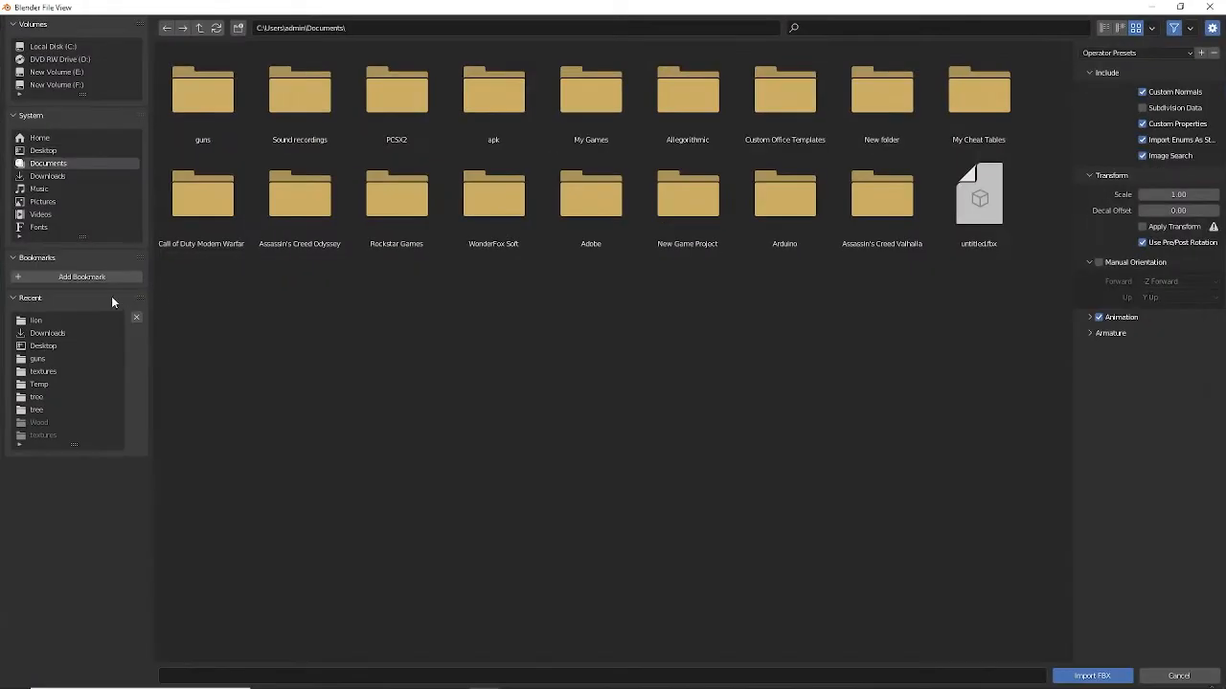
pyautogui.click(44, 320)
pyautogui.click(199, 27)
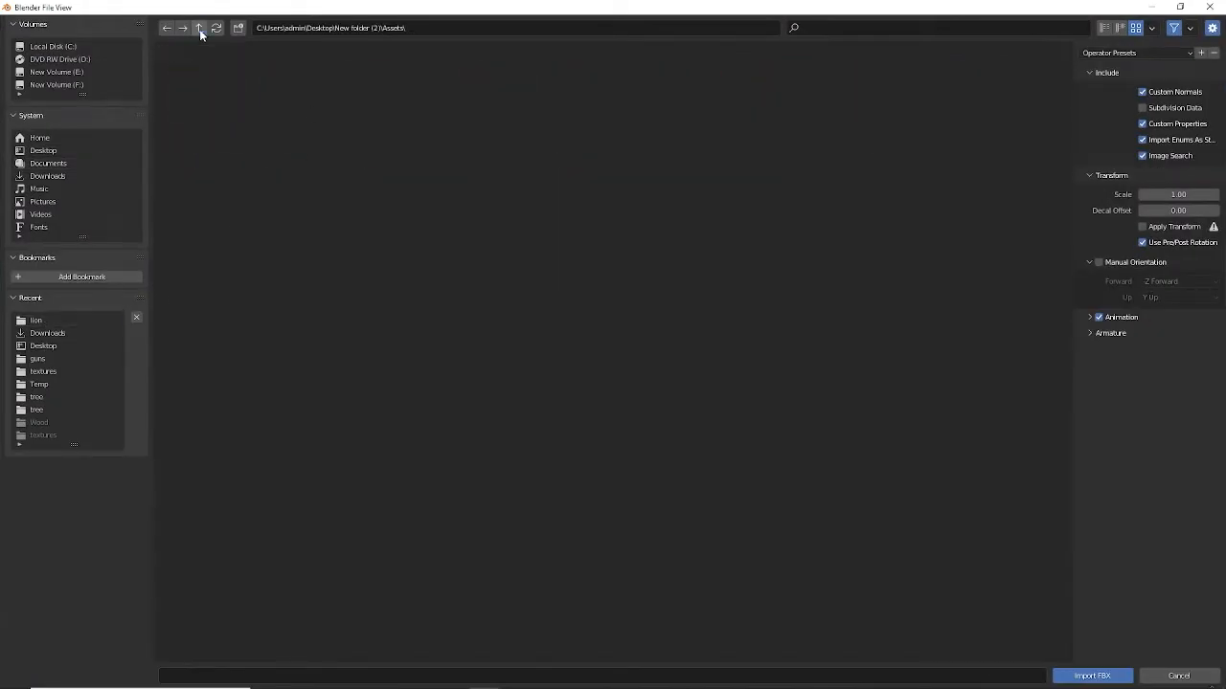
pyautogui.click(200, 28)
pyautogui.doubleClick(217, 111)
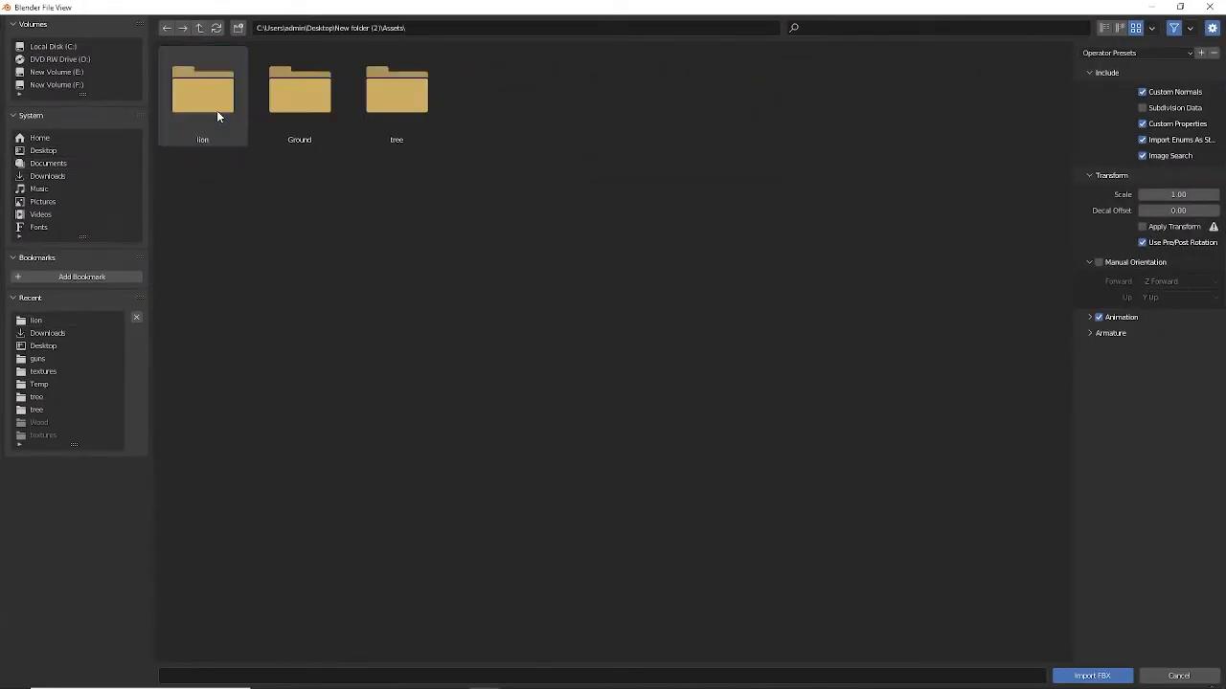
pyautogui.click(399, 111)
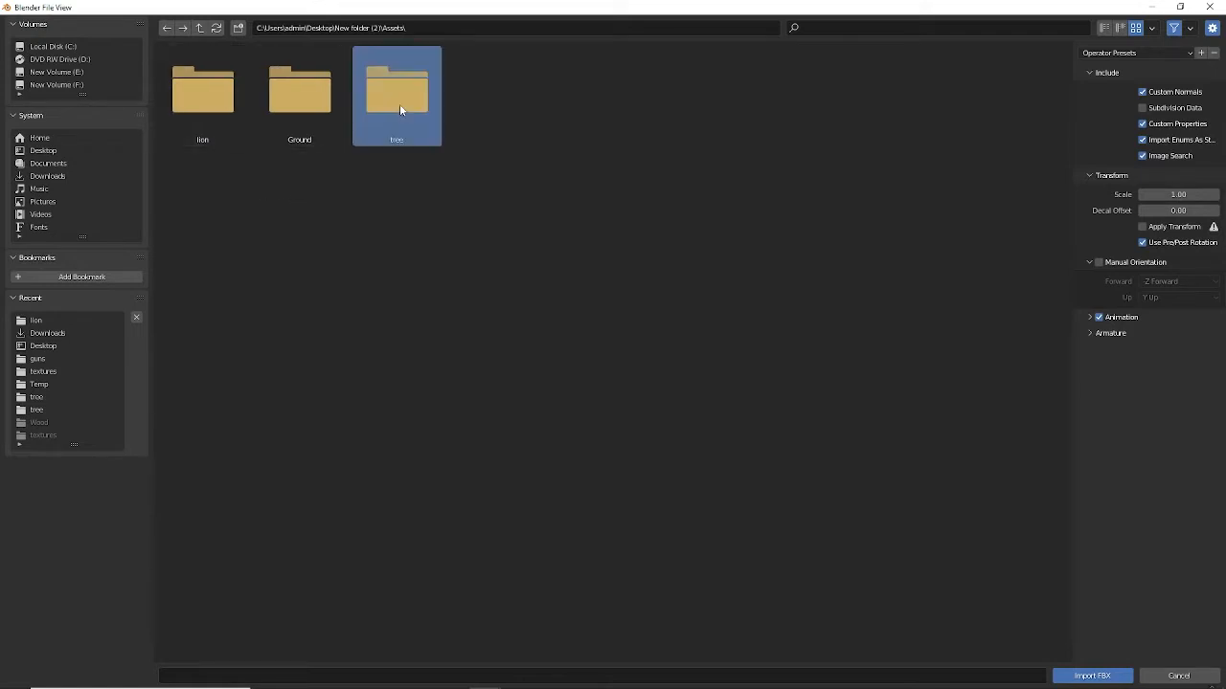
pyautogui.doubleClick(387, 111)
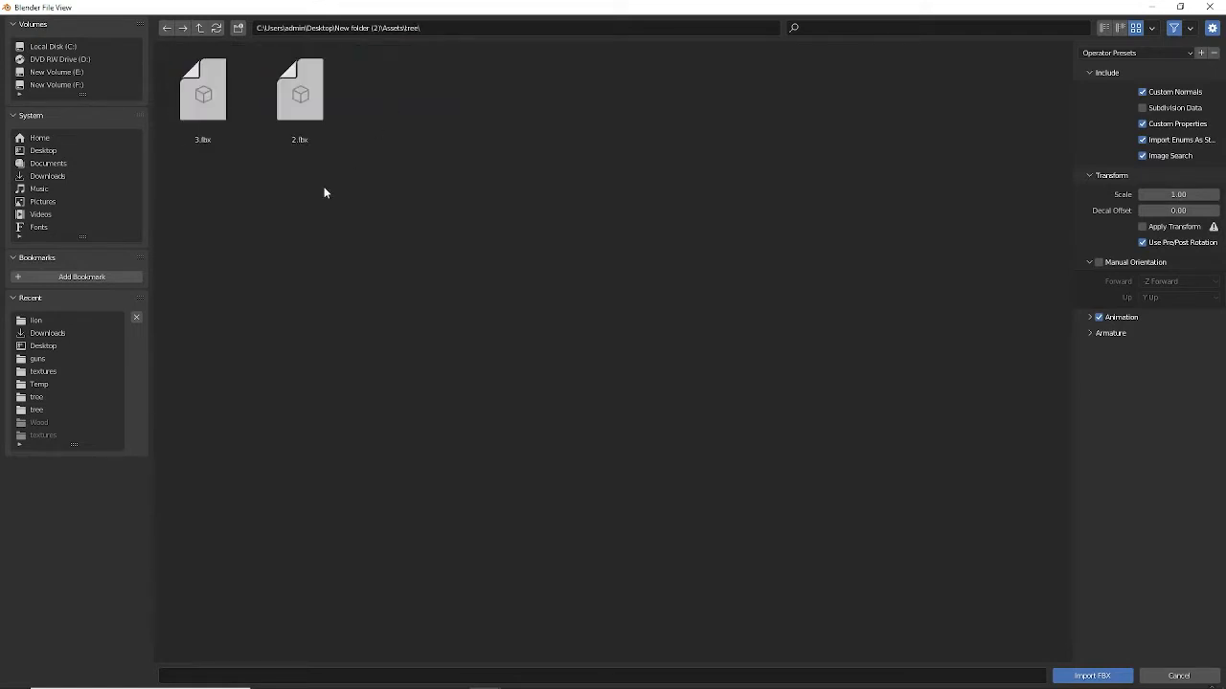
pyautogui.click(291, 113)
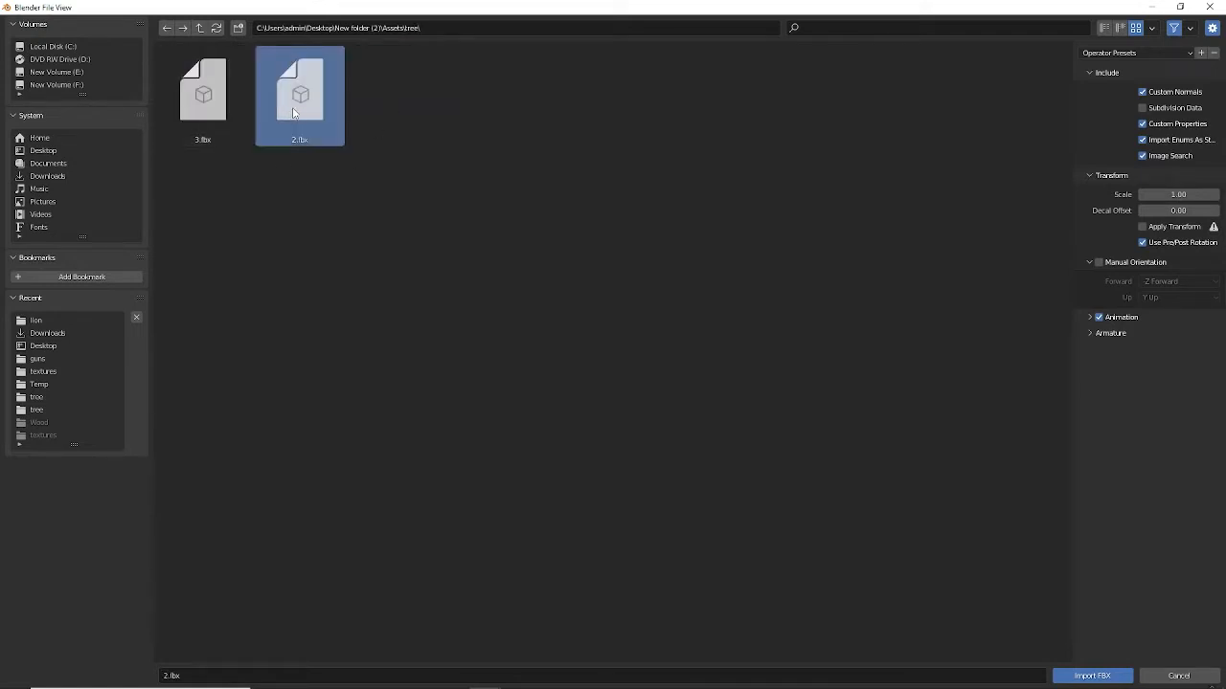
pyautogui.click(1074, 676)
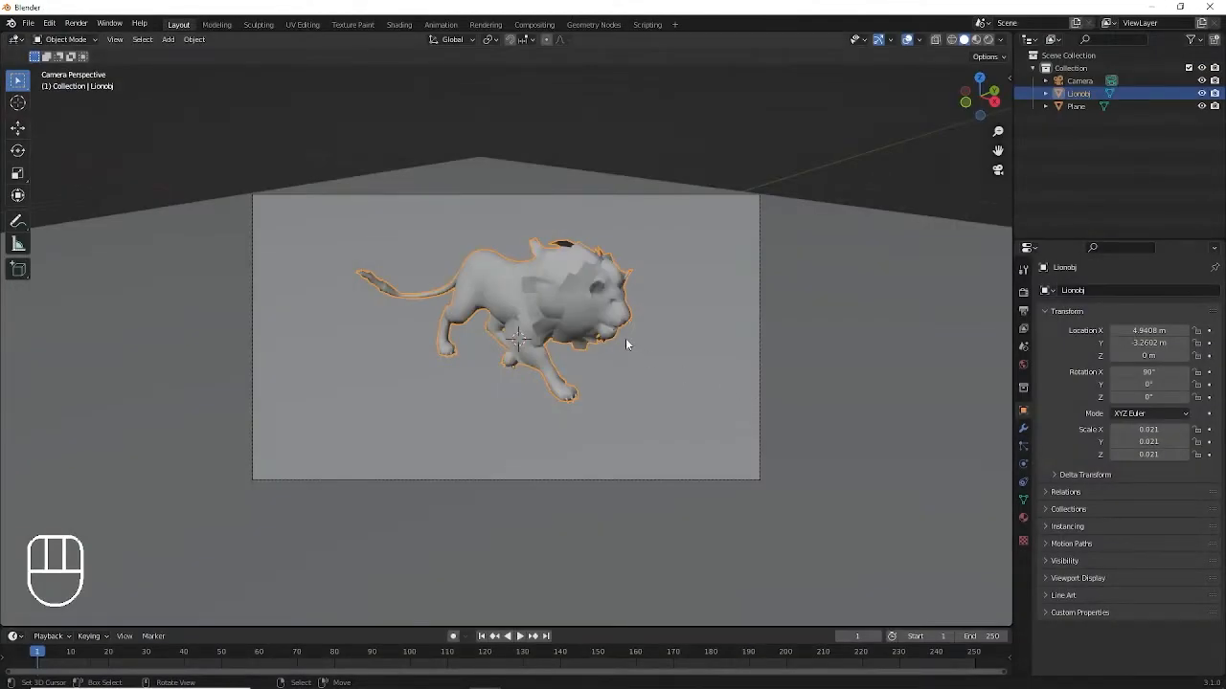
# Scale the tiny imported tree up uniformly to roughly the lion's size and check it through the camera.
pyautogui.press('KP_0')
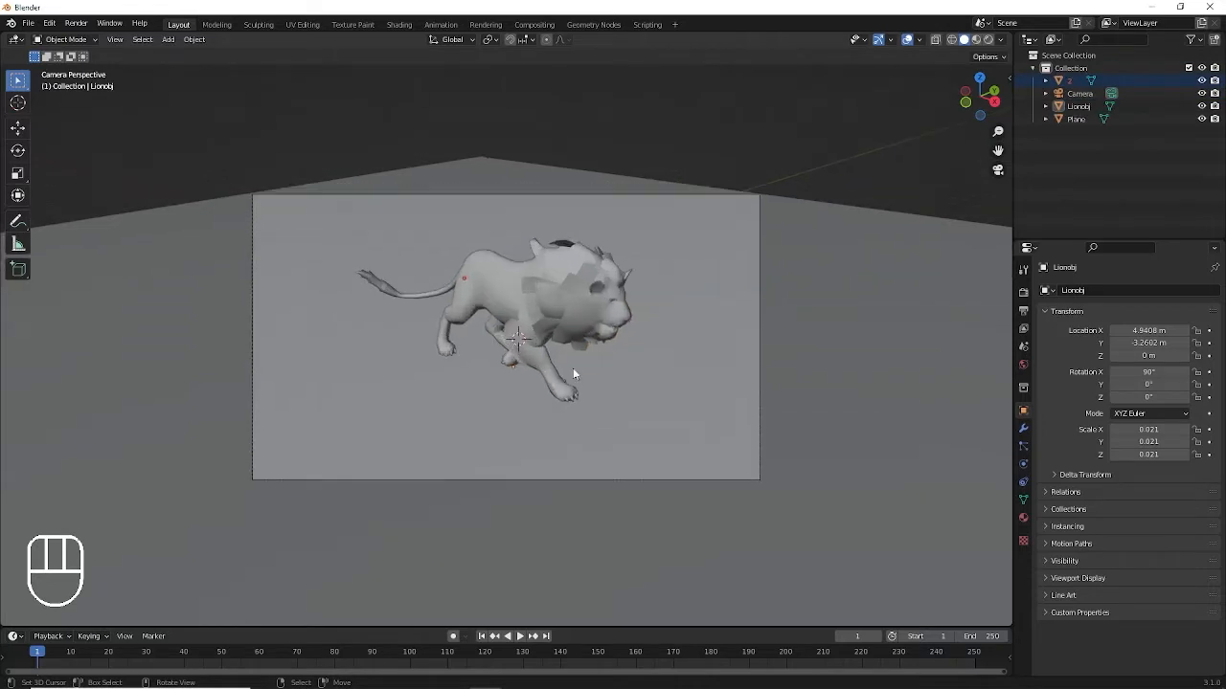
pyautogui.press('KP_Decimal')
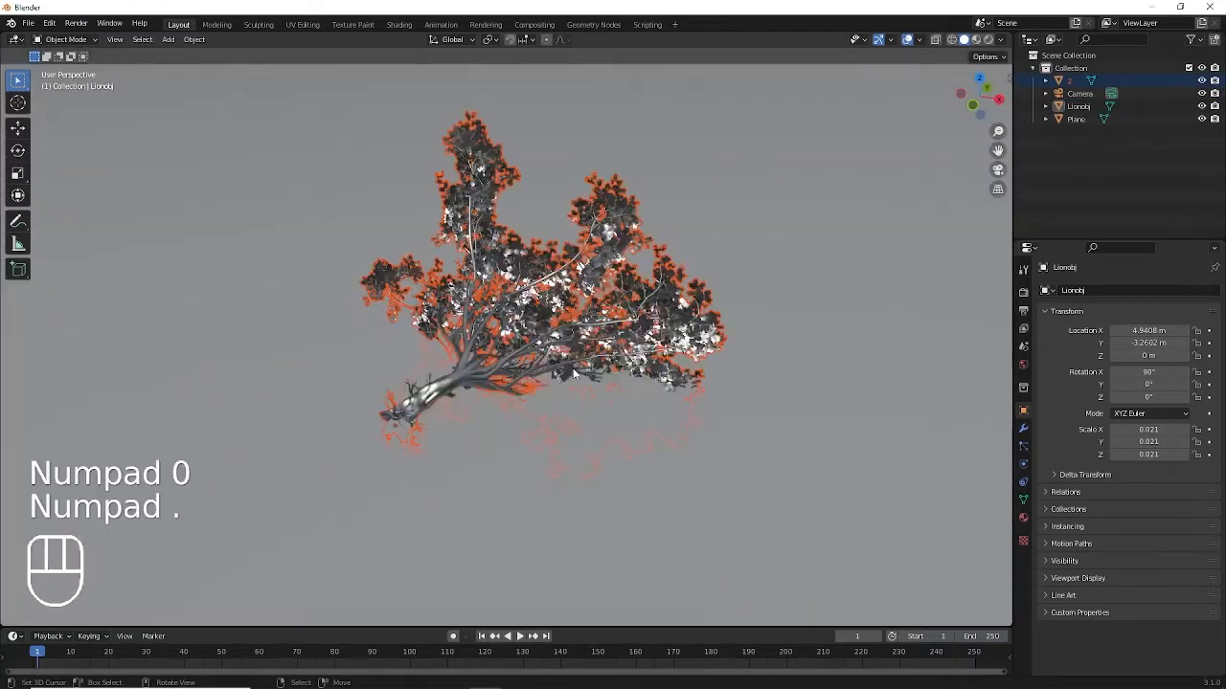
pyautogui.scroll(-15, 573, 374)
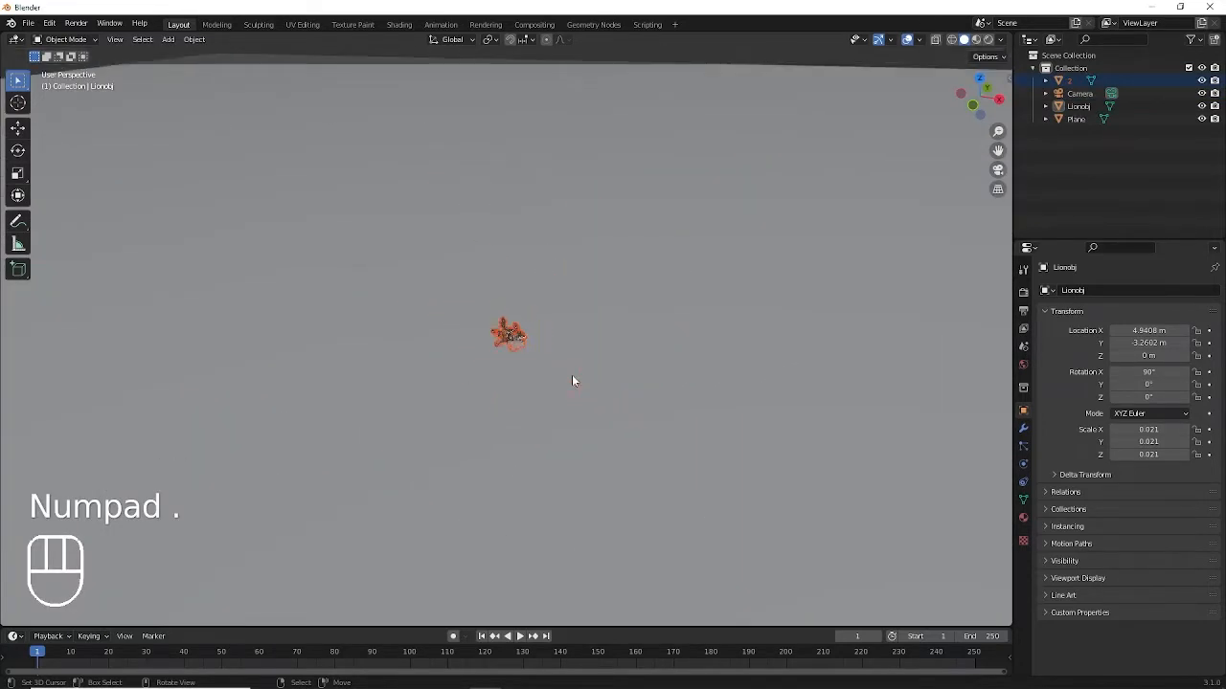
pyautogui.scroll(5, 564, 374)
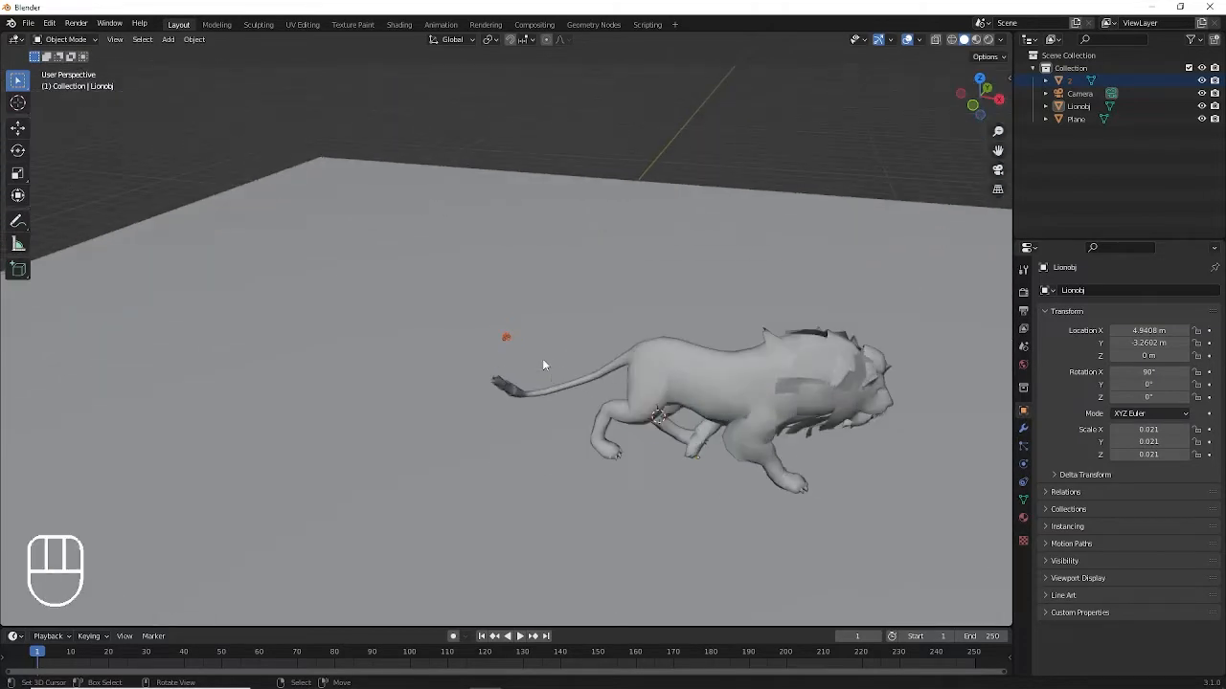
pyautogui.press('s')
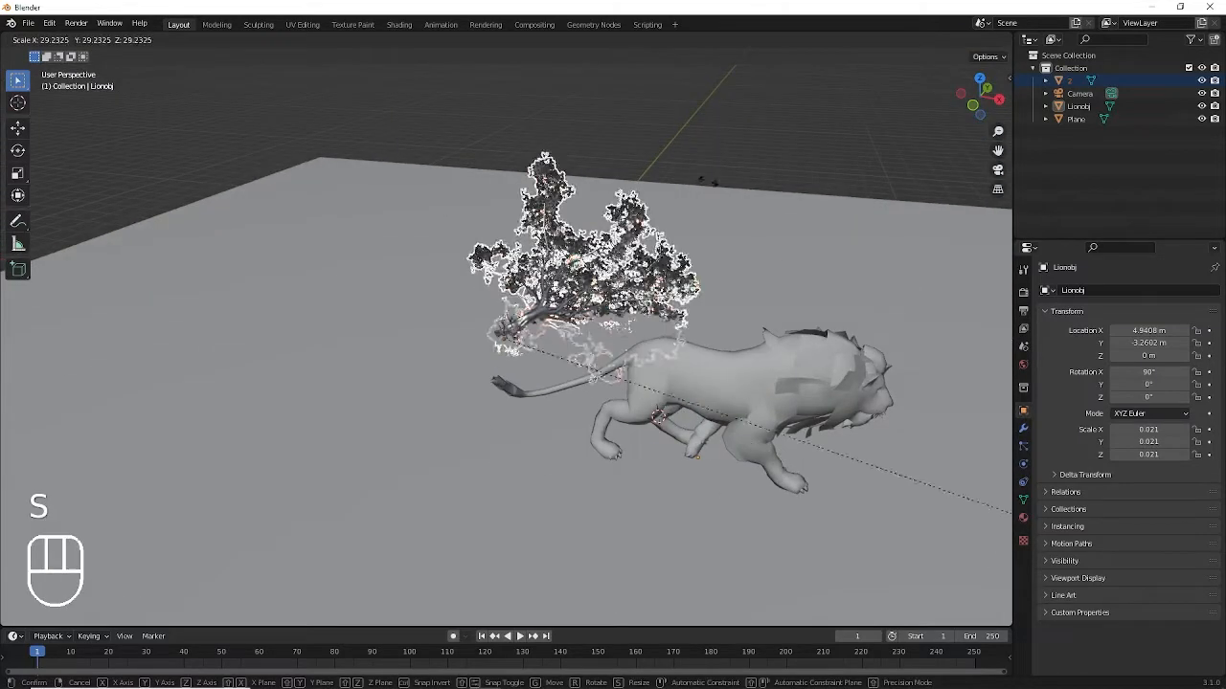
pyautogui.click(640, 194)
pyautogui.press('KP_0')
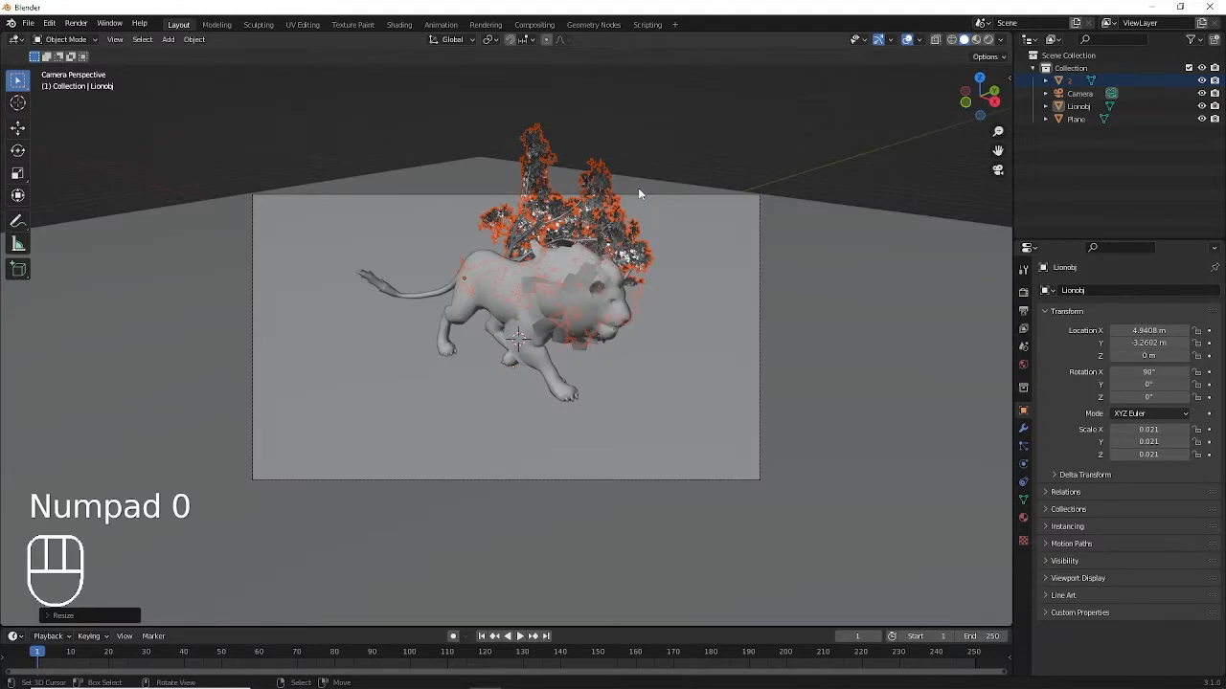
# Rotate the first tree 90° about the global X axis so it stands upright.
pyautogui.press('r')
pyautogui.press('x')
pyautogui.press('KP_9')
pyautogui.press('KP_0')
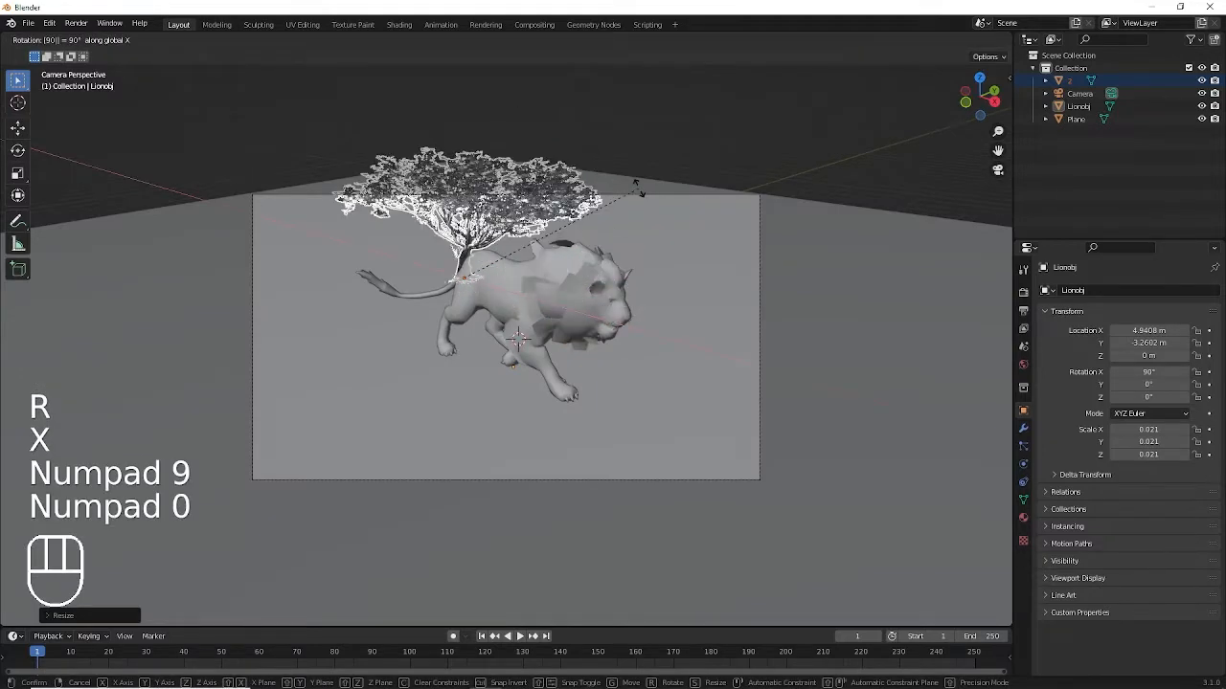
pyautogui.press('KP_Enter')
# Compare the first tree with the lion in front orthographic view and enlarge the tree very slightly.
pyautogui.press('KP_1')
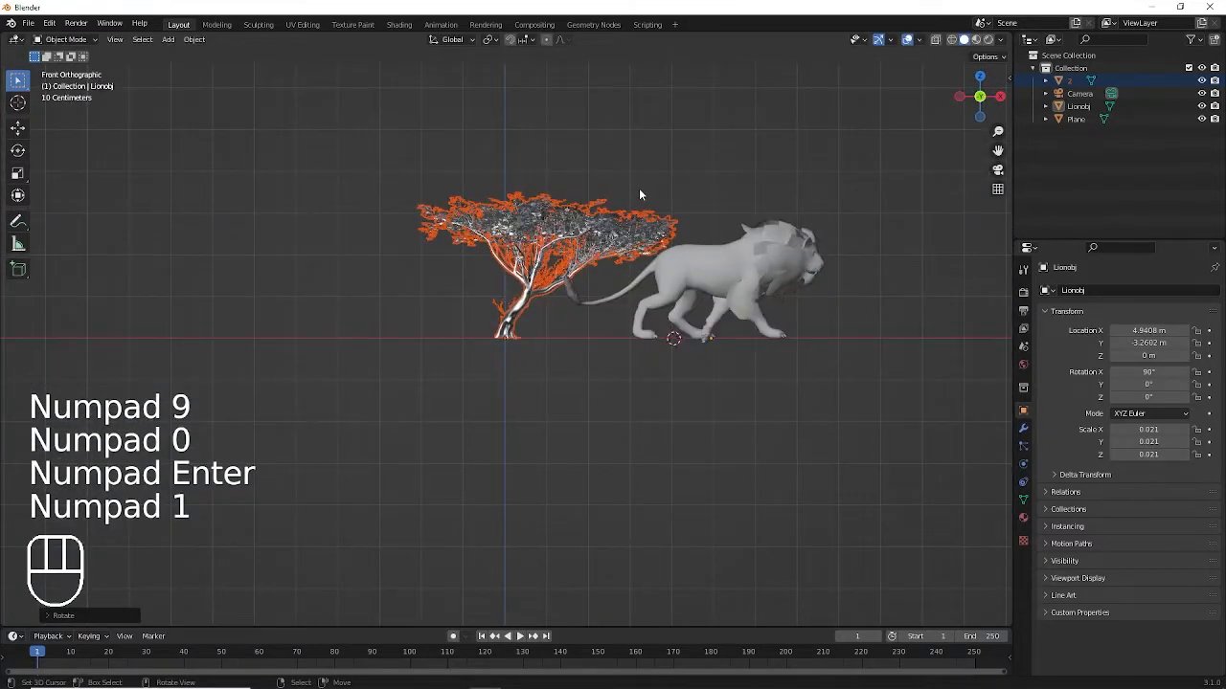
pyautogui.scroll(-2, 673, 269)
pyautogui.keyDown('ctrl'); pyautogui.scroll(-4, 679, 273); pyautogui.keyUp('ctrl')
pyautogui.scroll(2, 682, 280)
pyautogui.keyDown('shift'); pyautogui.scroll(1, 682, 280); pyautogui.keyUp('shift')
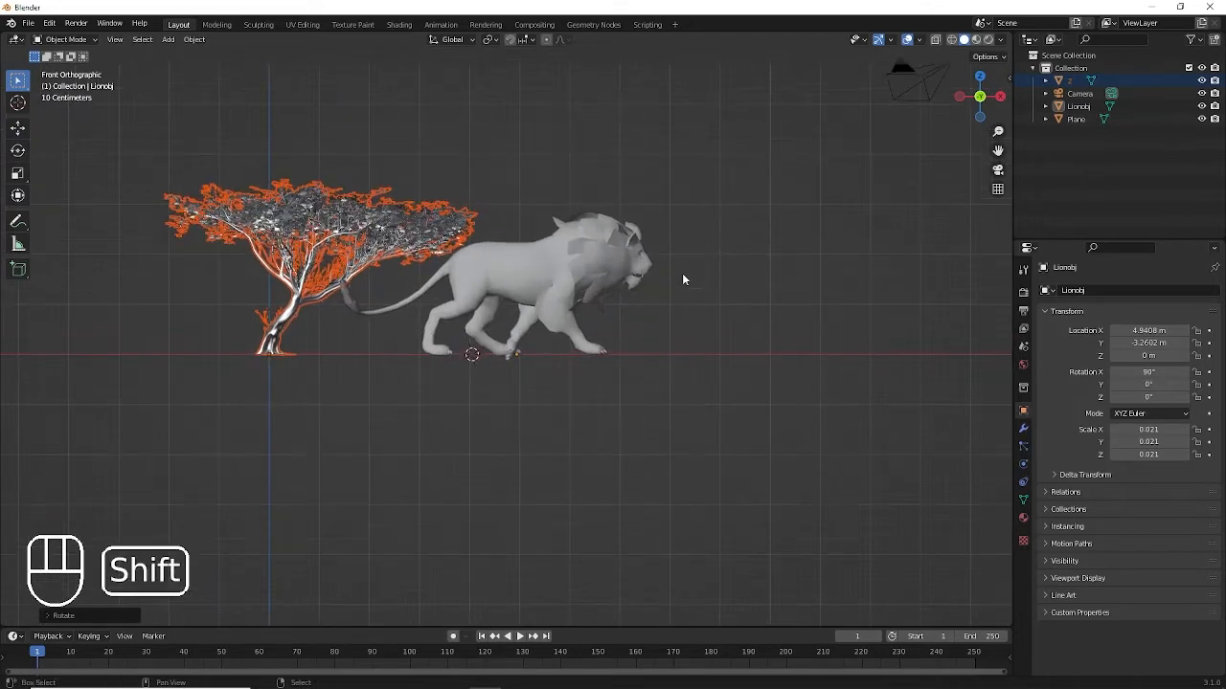
pyautogui.press('s')
pyautogui.click(774, 354)
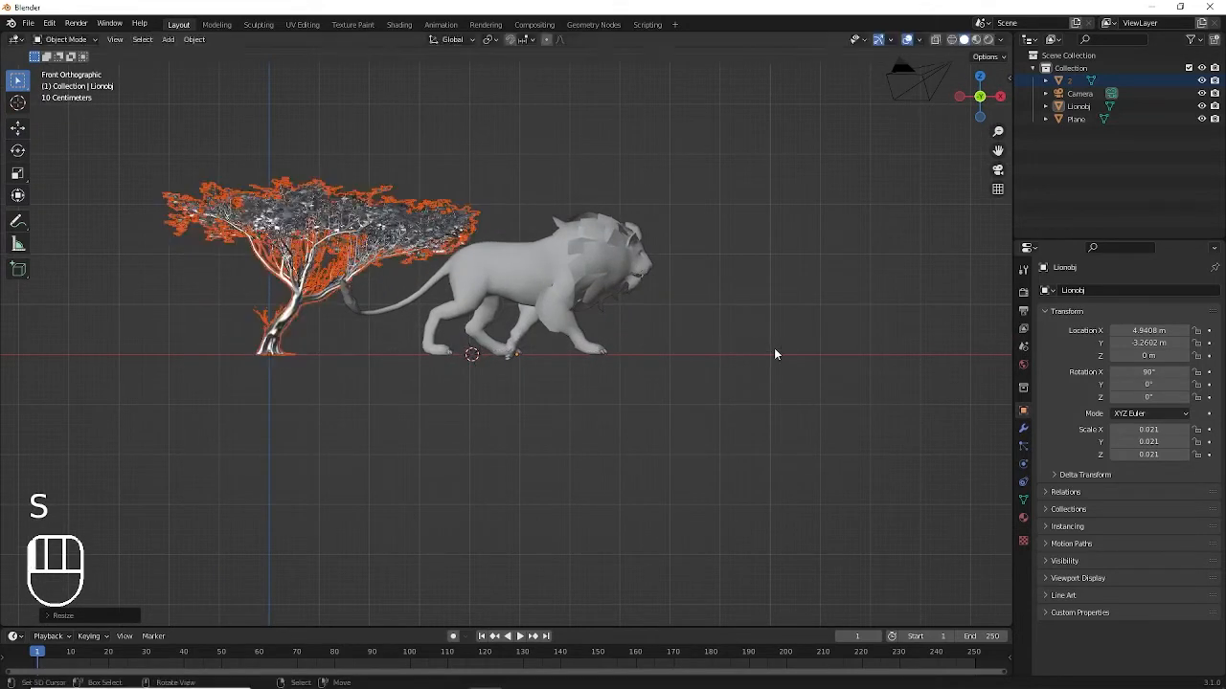
# Import the second tree model, 3.fbx, from the tree folder as FBX.
pyautogui.click(29, 23)
pyautogui.moveTo(62, 195)
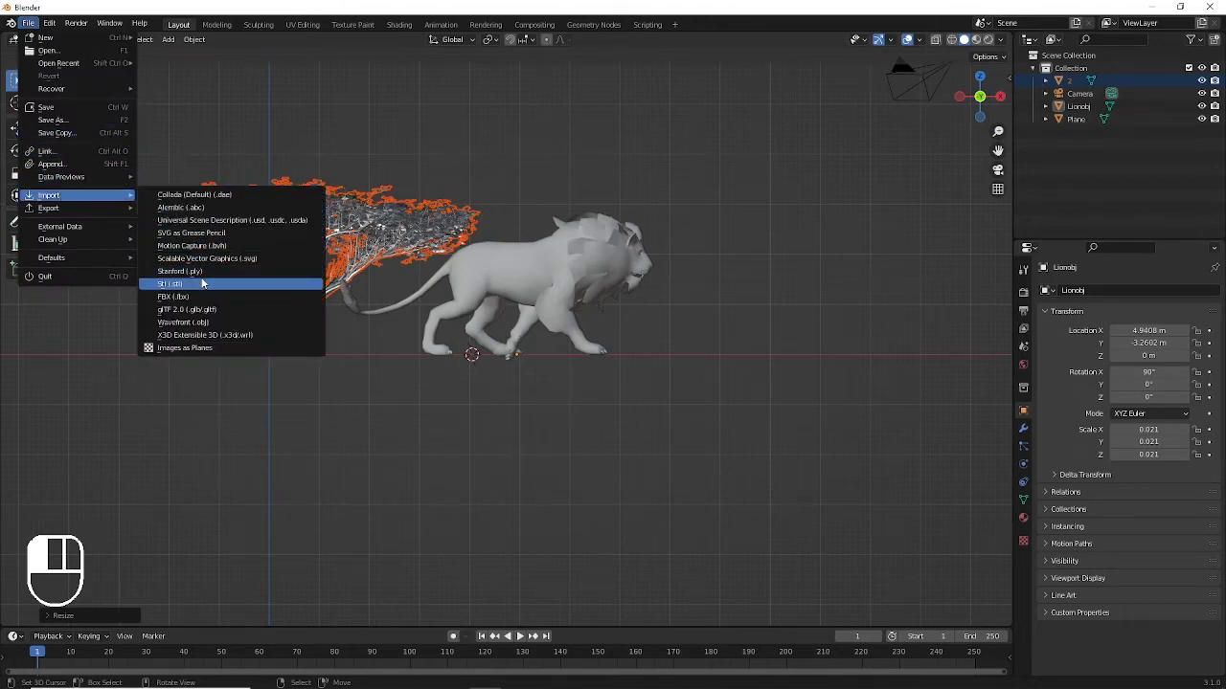
pyautogui.click(226, 296)
pyautogui.click(476, 245)
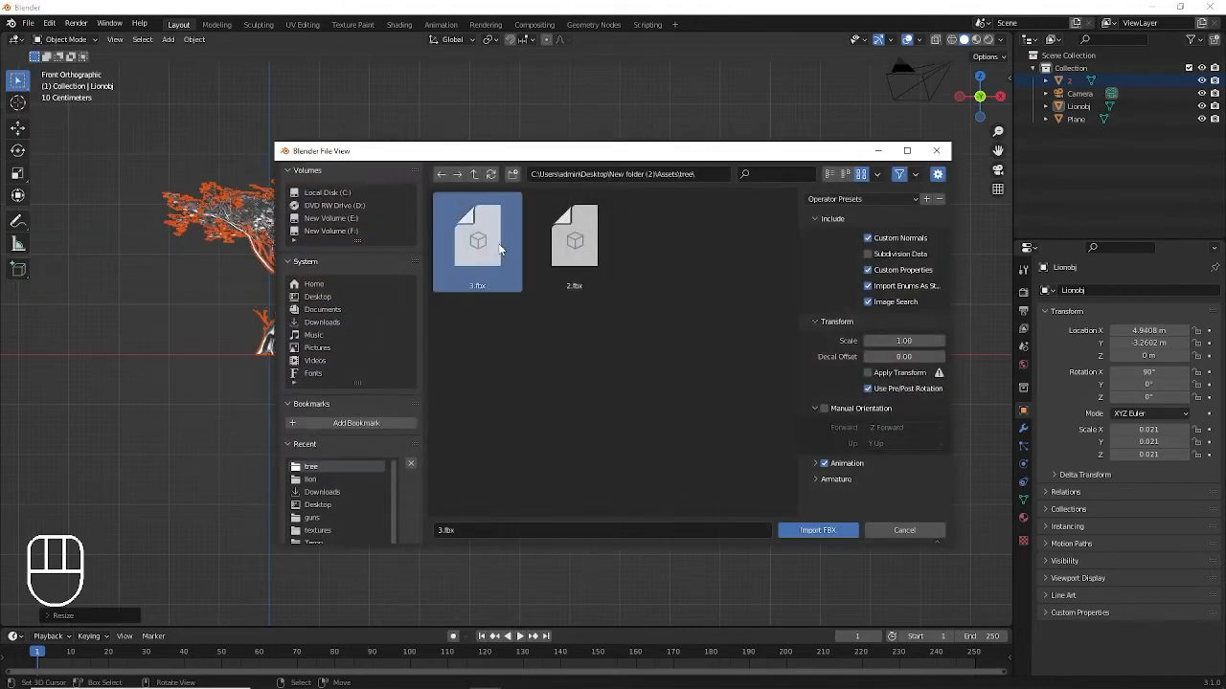
pyautogui.click(816, 532)
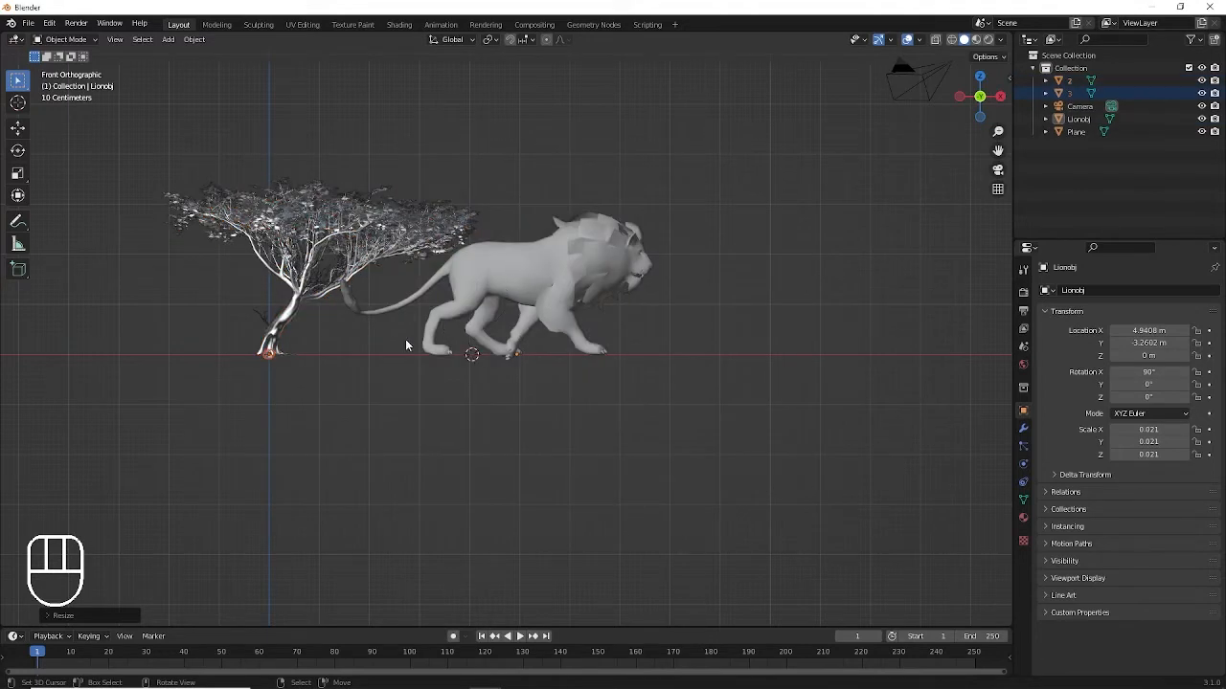
# Scale the second imported tree up uniformly from its tiny size at the first tree's base.
pyautogui.scroll(4, 230, 368)
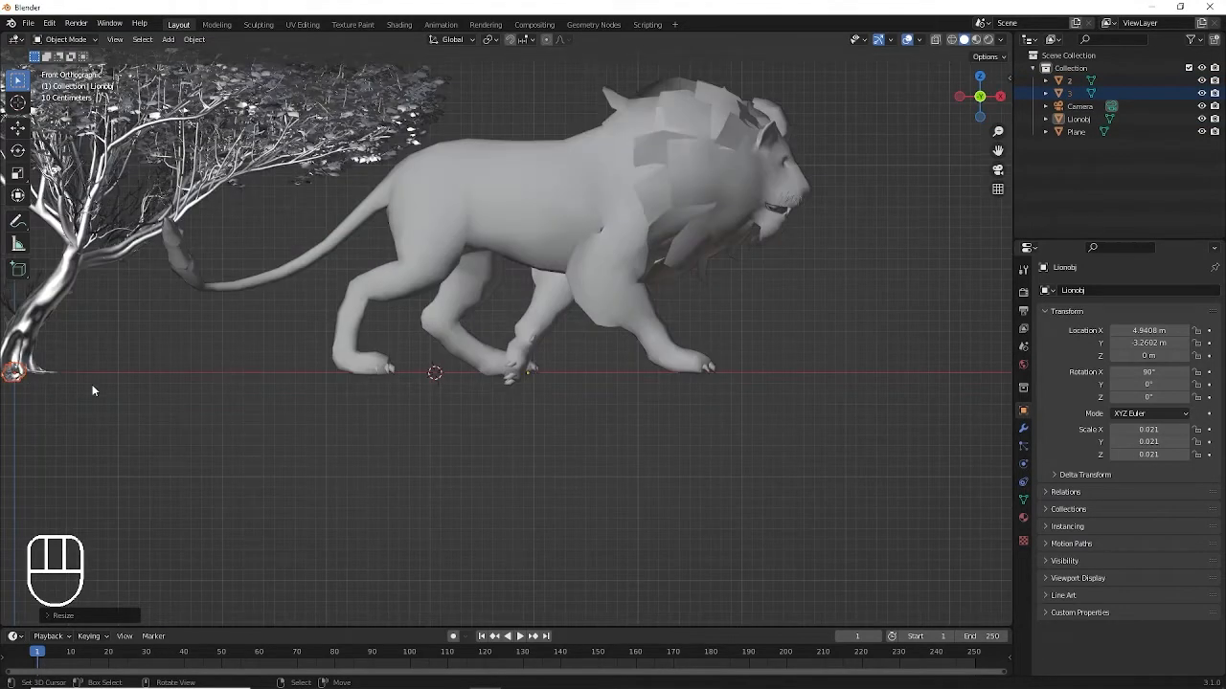
pyautogui.scroll(-5, 93, 391)
pyautogui.press('s')
pyautogui.click(686, 497)
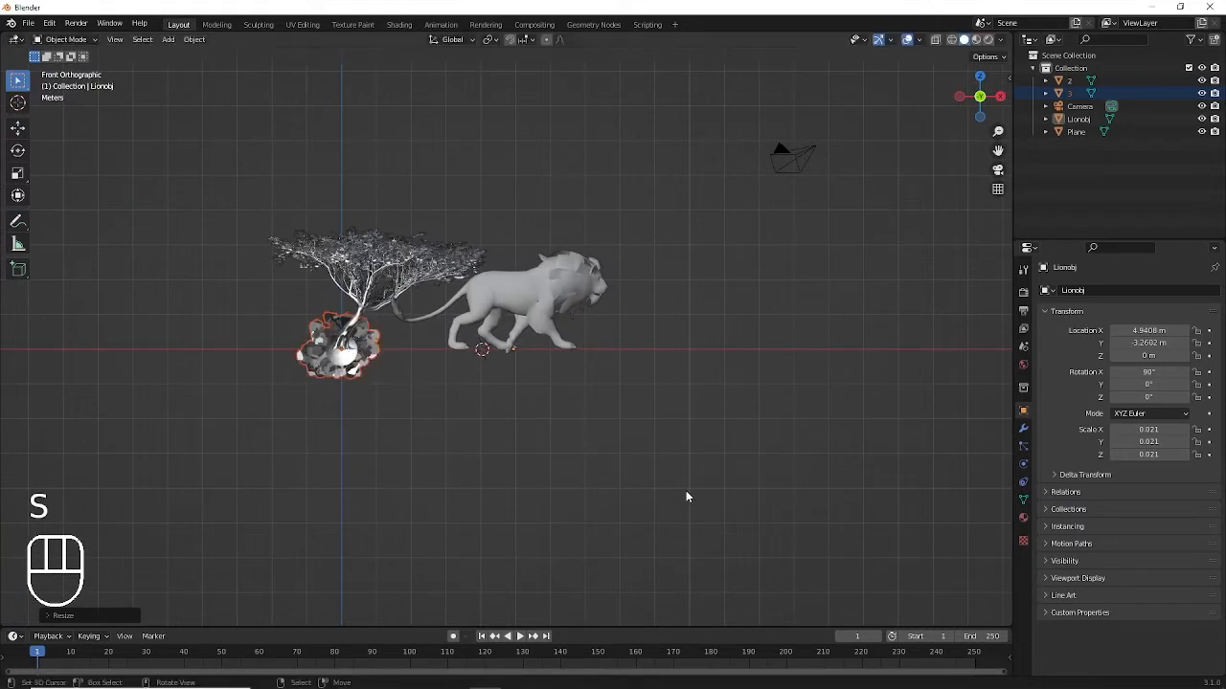
# Rotate the second tree 90° about the global X axis to stand it upright.
pyautogui.press('r')
pyautogui.press('x')
pyautogui.press('KP_9')
pyautogui.press('KP_0')
pyautogui.press('KP_Enter')
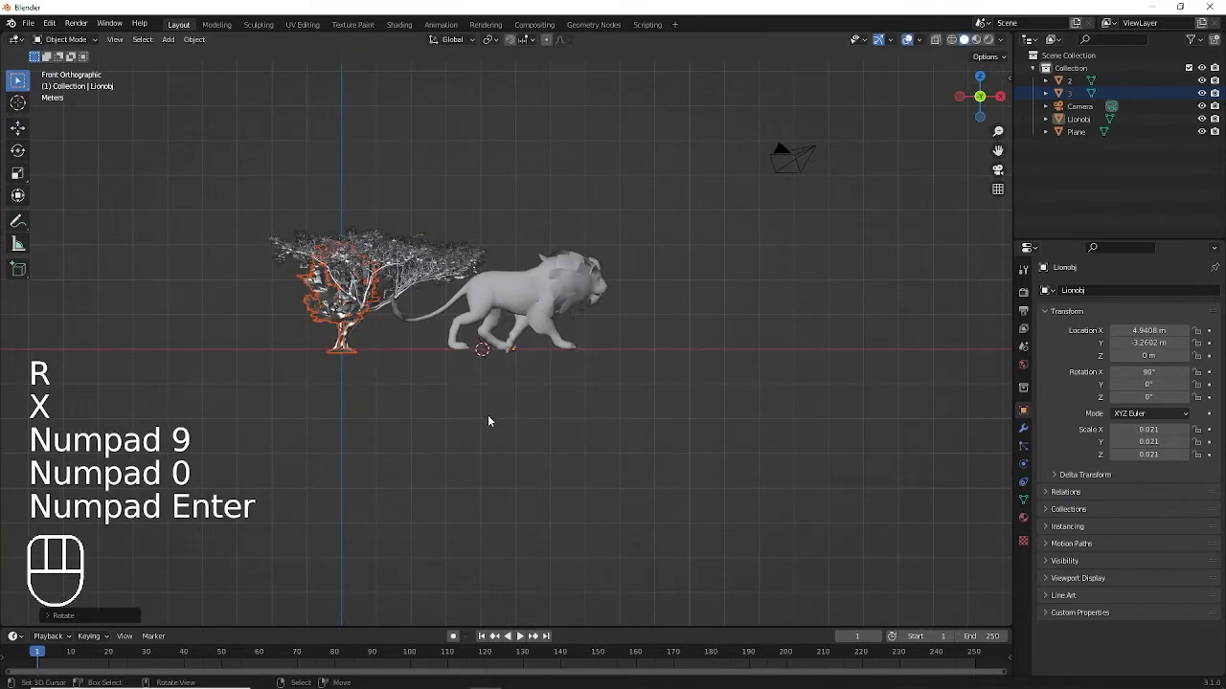
# Move the second tree along the X axis to just in front of the lion's head.
pyautogui.press('g')
pyautogui.press('x')
pyautogui.click(803, 418)
pyautogui.scroll(1, 802, 417)
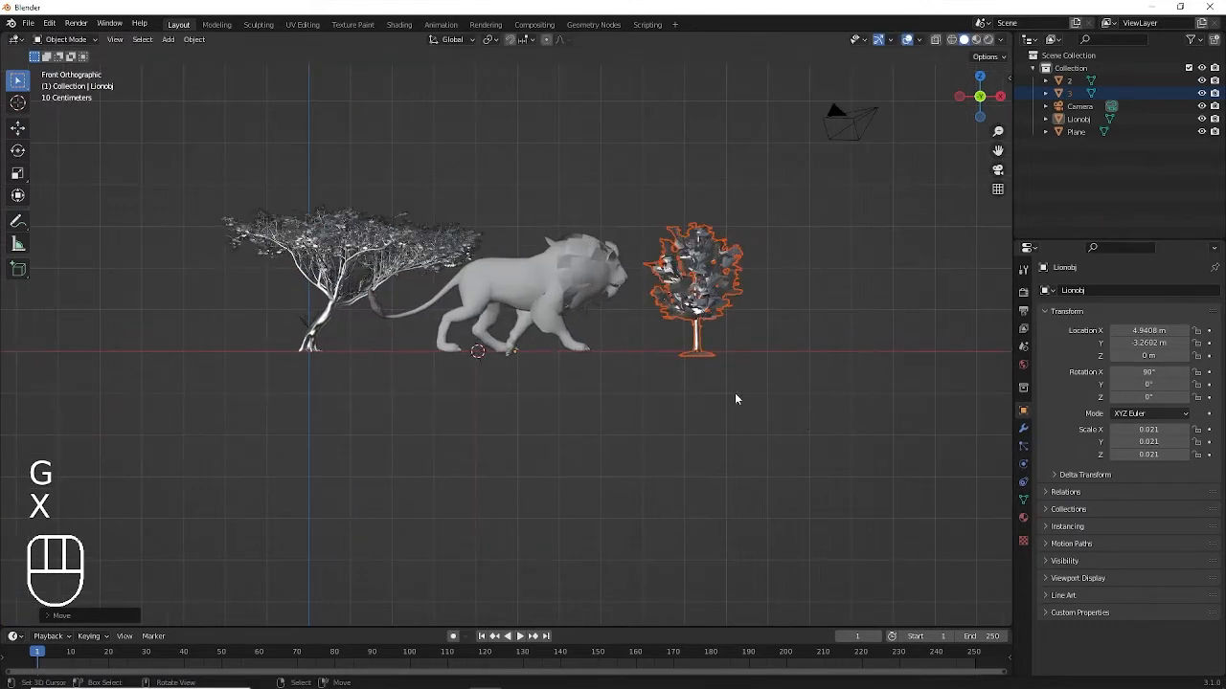
# Fine-tune the second tree's uniform scale so it stands slightly taller than the lion.
pyautogui.scroll(2, 773, 355)
pyautogui.keyDown('ctrl'); pyautogui.scroll(8, 855, 387); pyautogui.keyUp('ctrl')
pyautogui.press('g')
pyautogui.press('z')
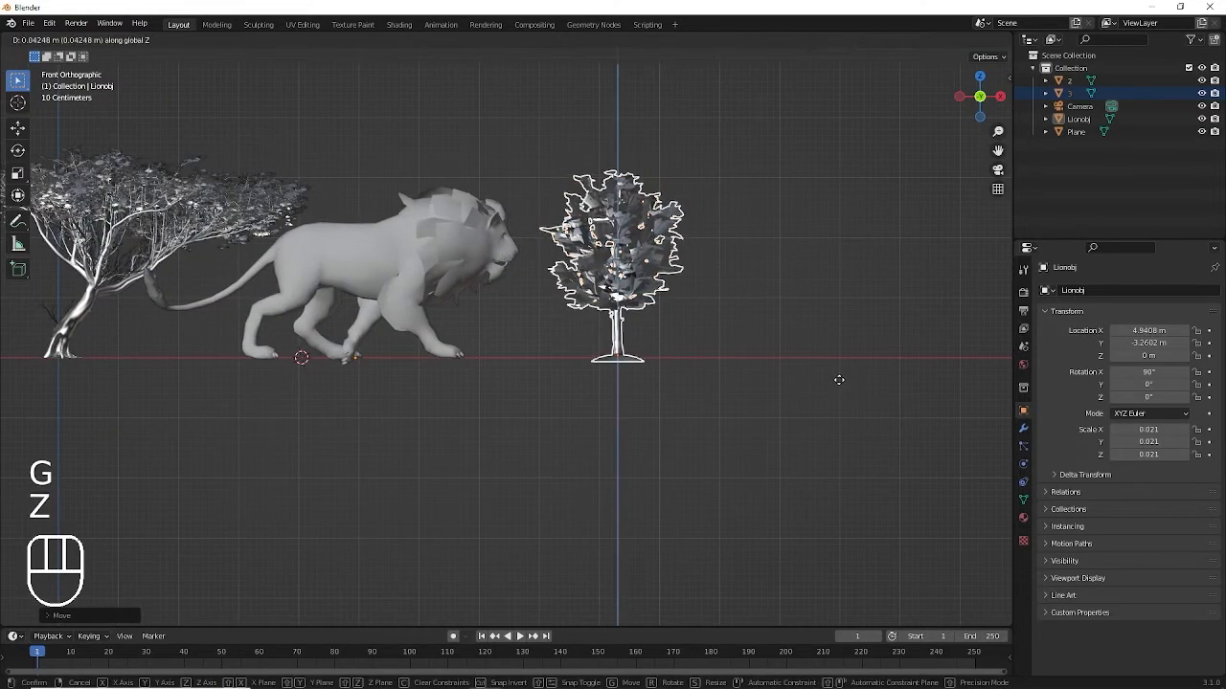
pyautogui.press('s')
pyautogui.click(862, 383)
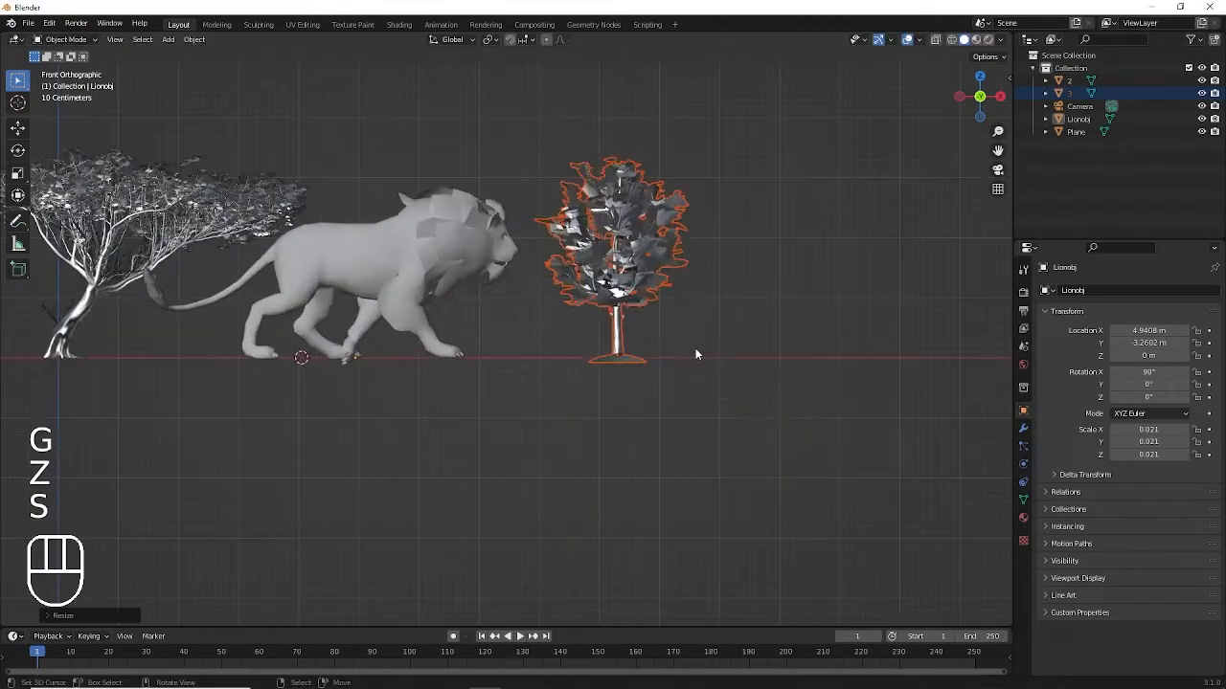
pyautogui.hotkey('shift', 'r')
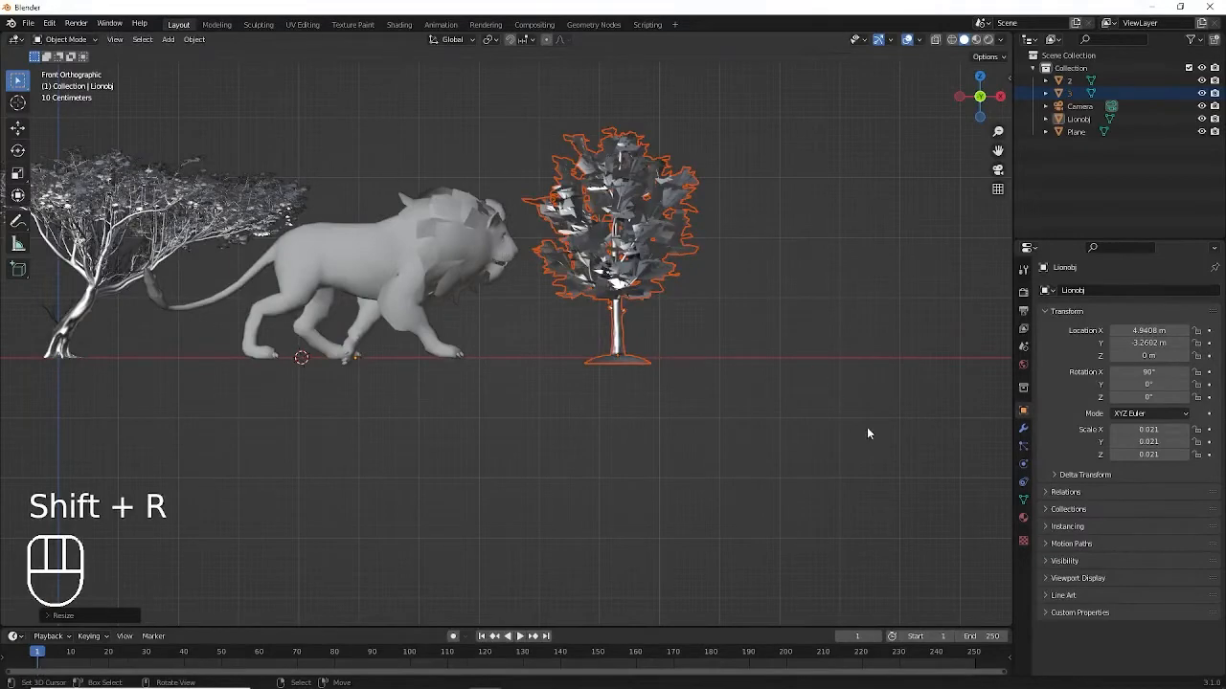
pyautogui.press('s')
pyautogui.click(840, 446)
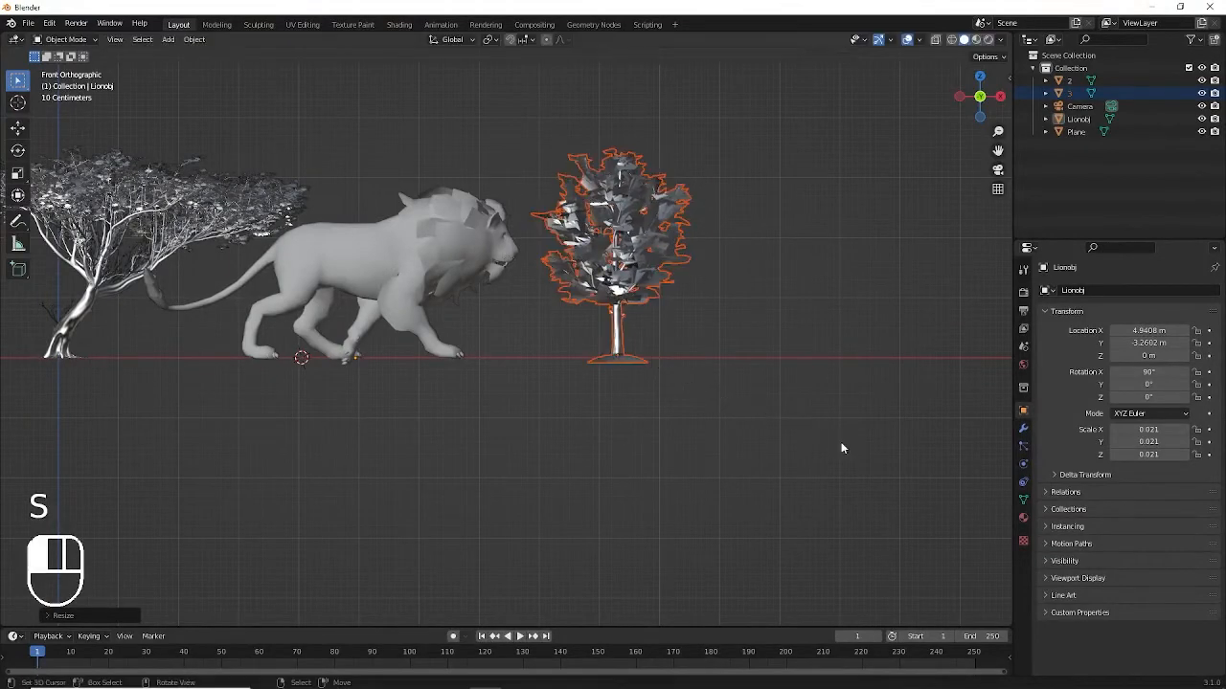
pyautogui.press('s')
pyautogui.click(732, 284)
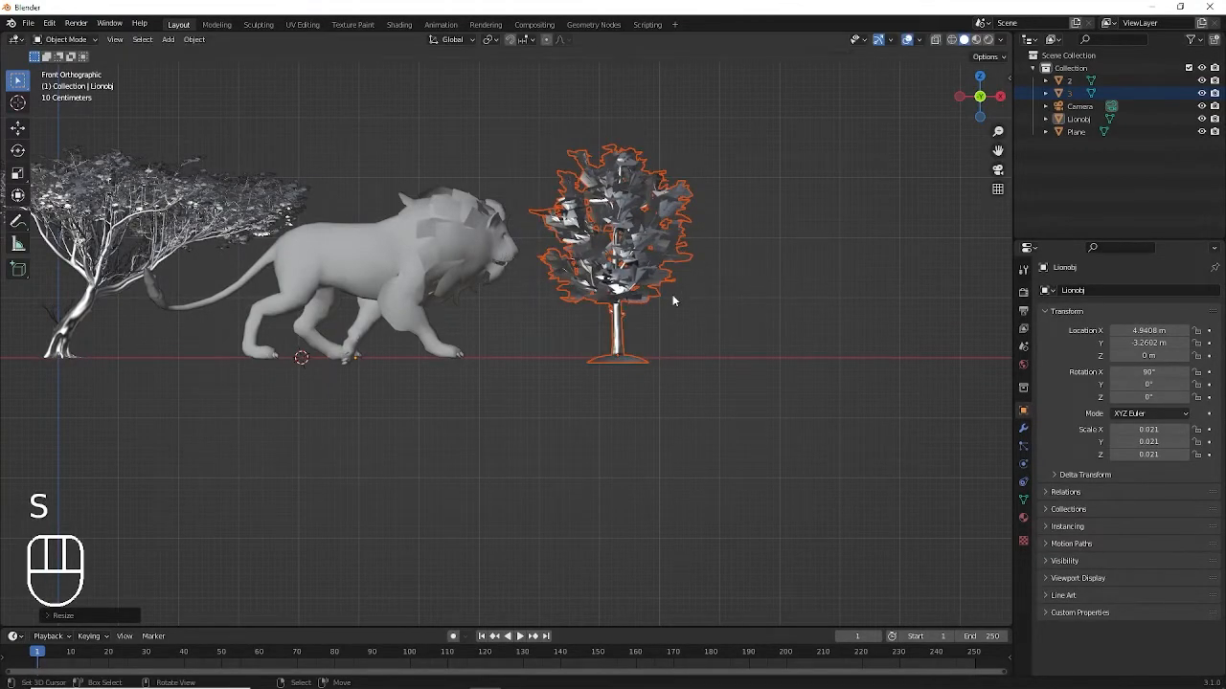
# Import the FBX tree model 1.fbx from the tree assets folder.
pyautogui.keyDown('ctrl'); pyautogui.scroll(5, 672, 300); pyautogui.keyUp('ctrl')
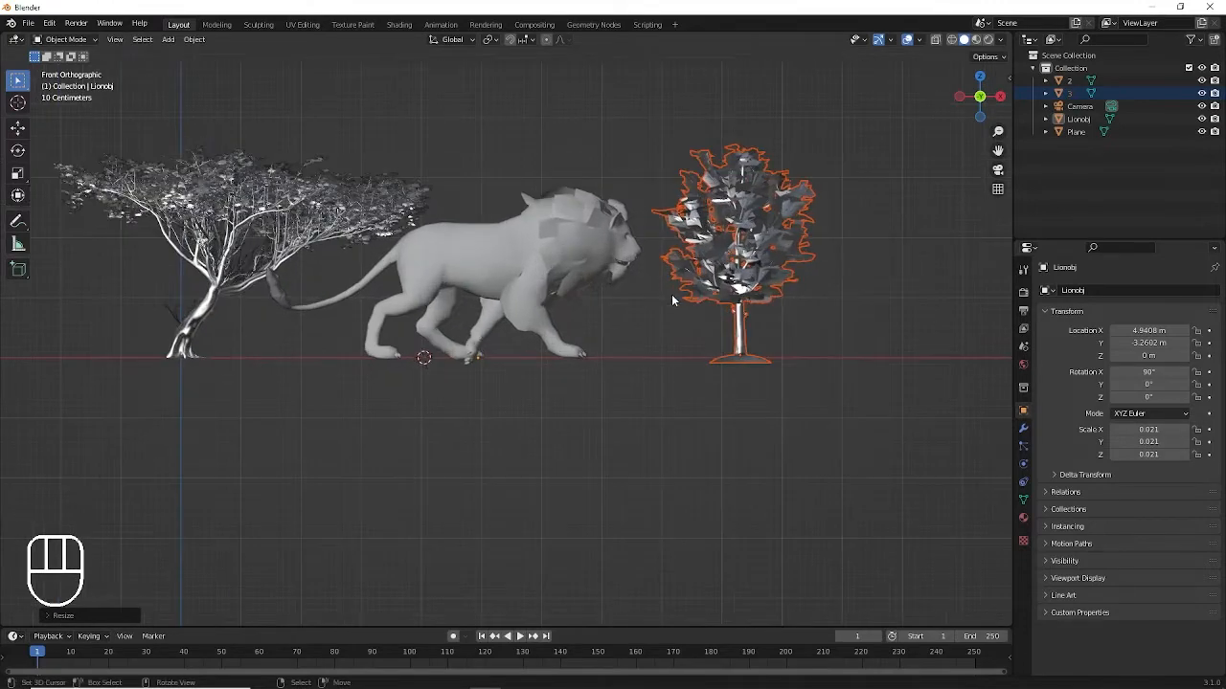
pyautogui.click(29, 22)
pyautogui.moveTo(68, 197)
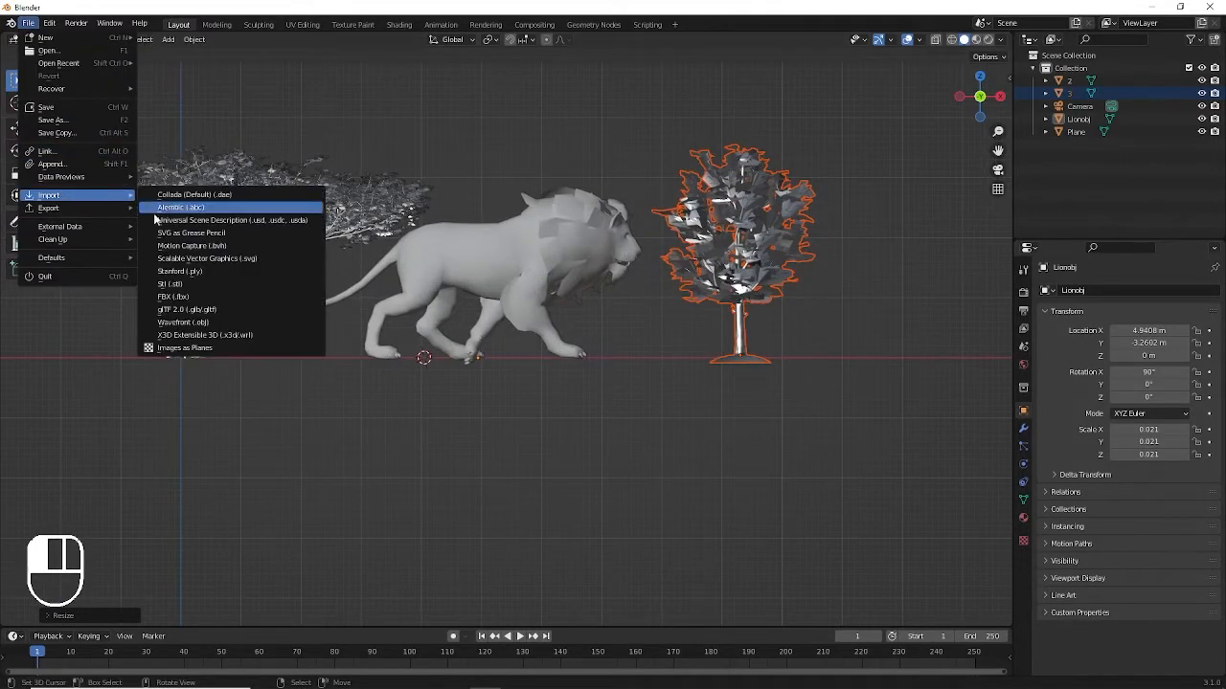
pyautogui.click(186, 290)
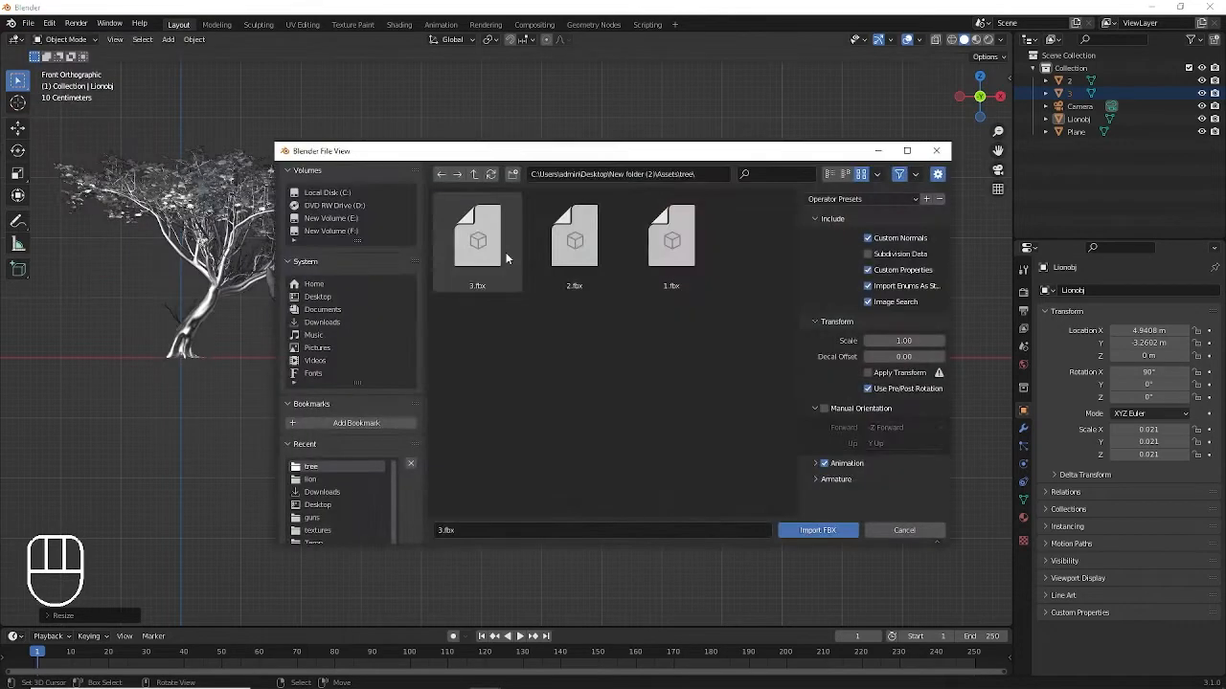
pyautogui.click(670, 269)
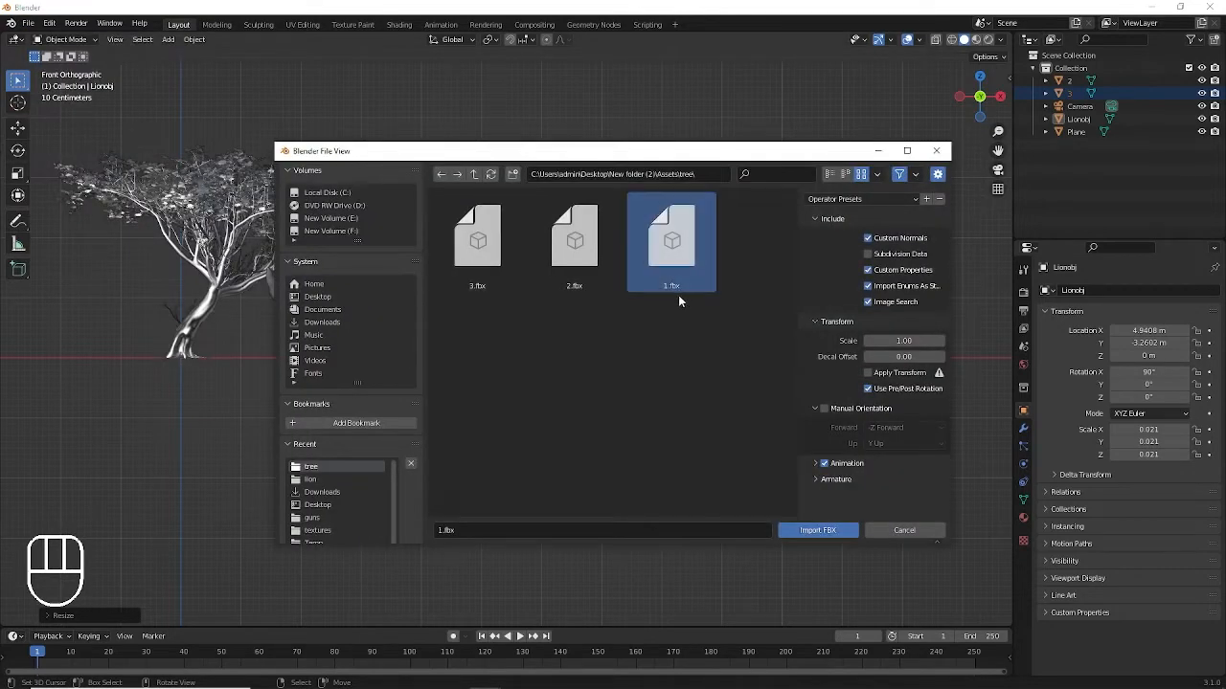
pyautogui.click(818, 531)
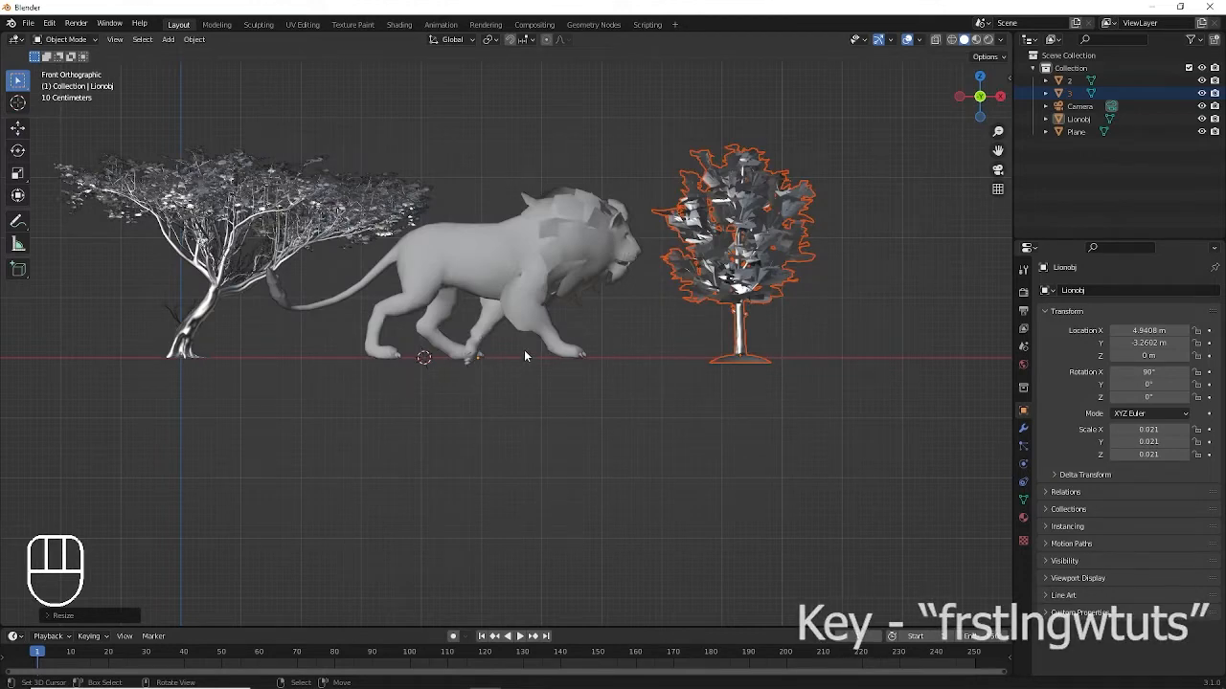
# Scale the newly imported tree 1 up uniformly and rotate it 90° about the X axis to stand it upright.
pyautogui.press('s')
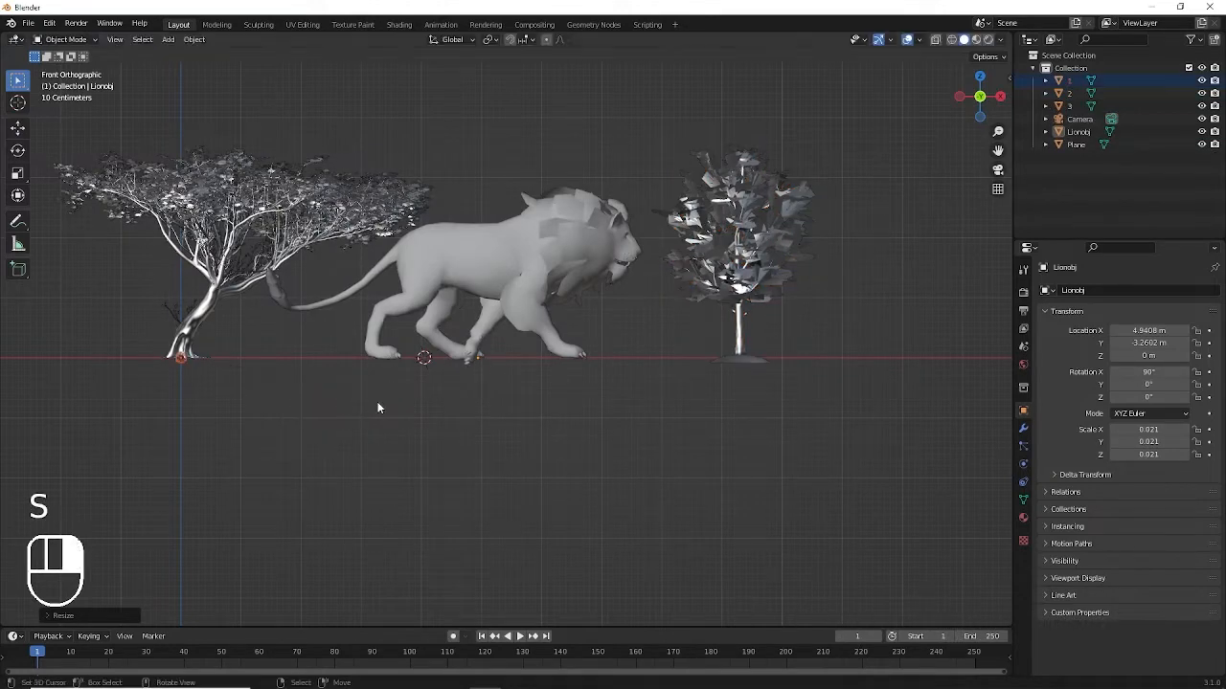
pyautogui.press('s')
pyautogui.press('r')
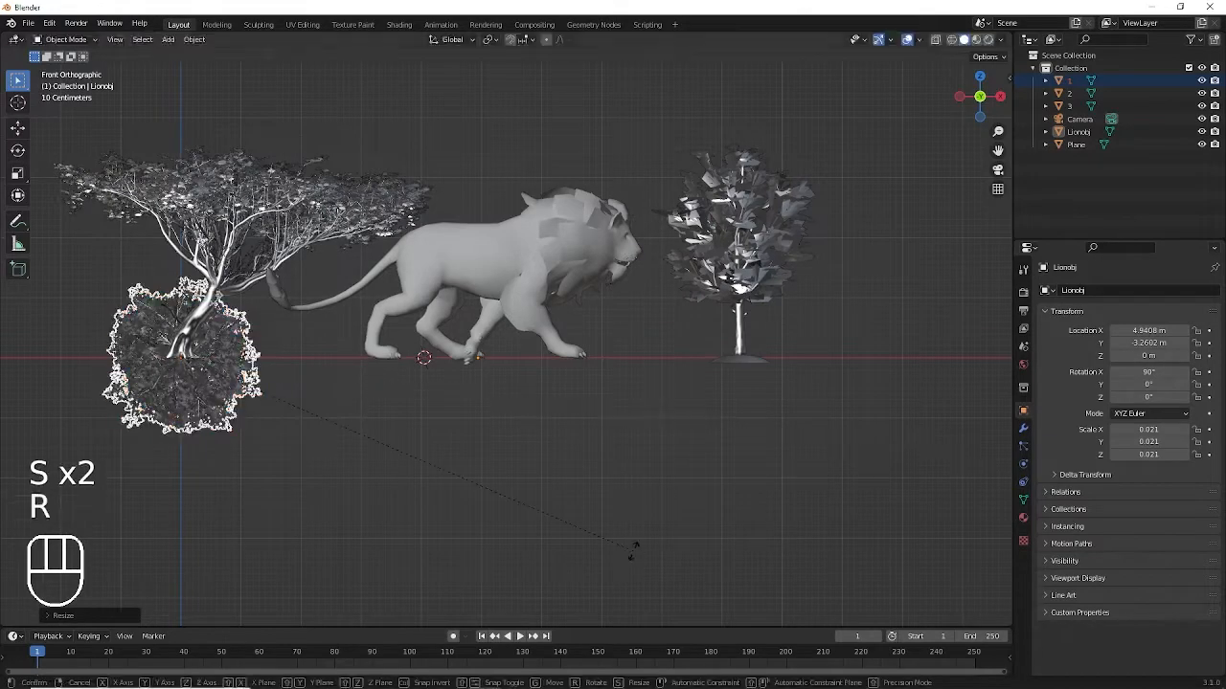
pyautogui.press('x')
pyautogui.press('KP_9')
pyautogui.press('KP_0')
pyautogui.press('KP_Enter')
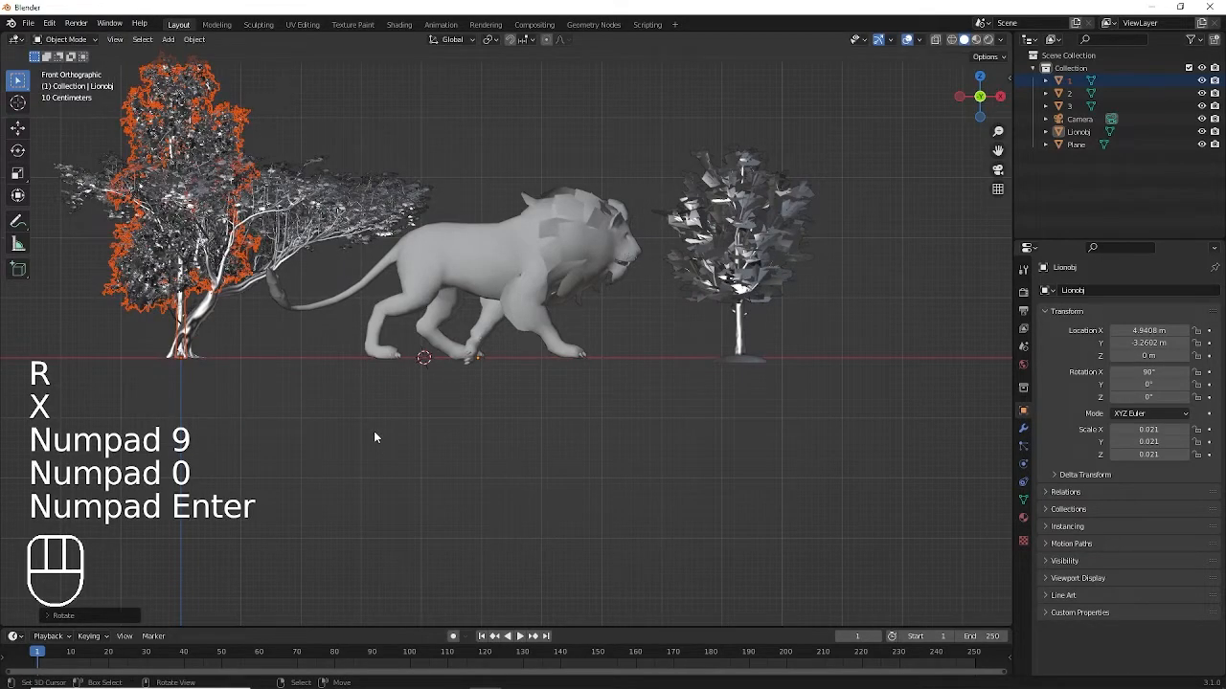
# Move tree 1 about 4.14 m along the X axis, placing it behind the lion's hindquarters.
pyautogui.press('g')
pyautogui.press('x')
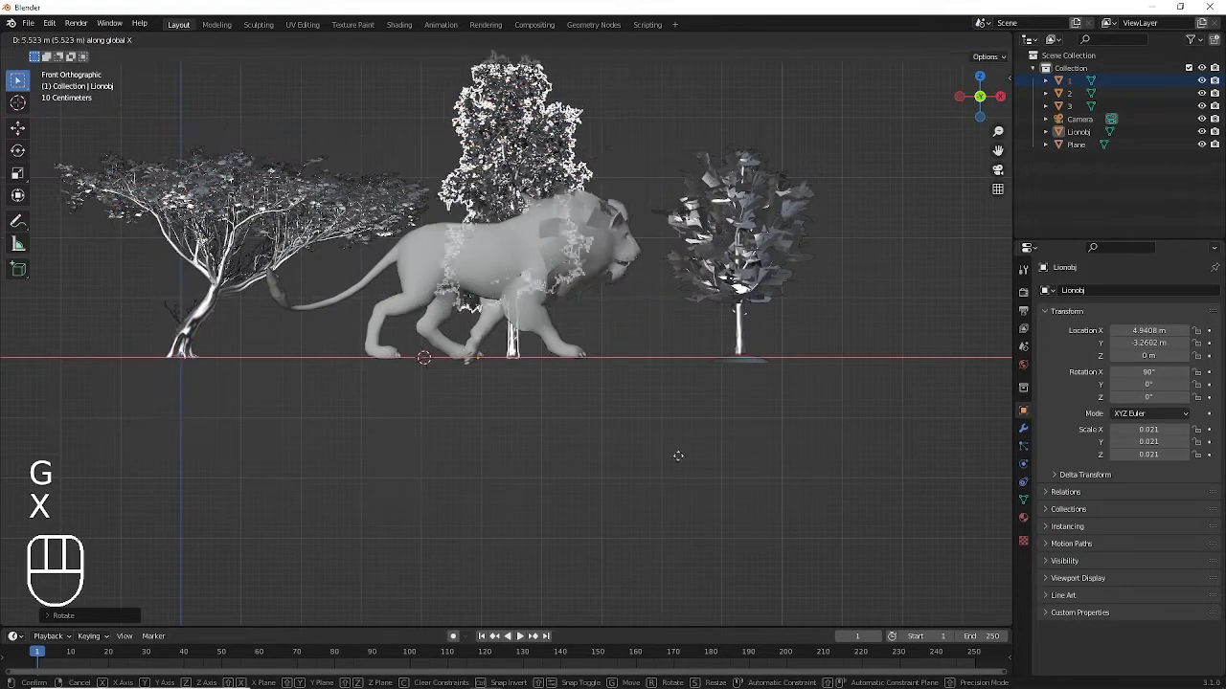
pyautogui.click(638, 459)
# Scale tree 1 down uniformly to about 0.097 so it stands slightly taller than the lion.
pyautogui.press('s')
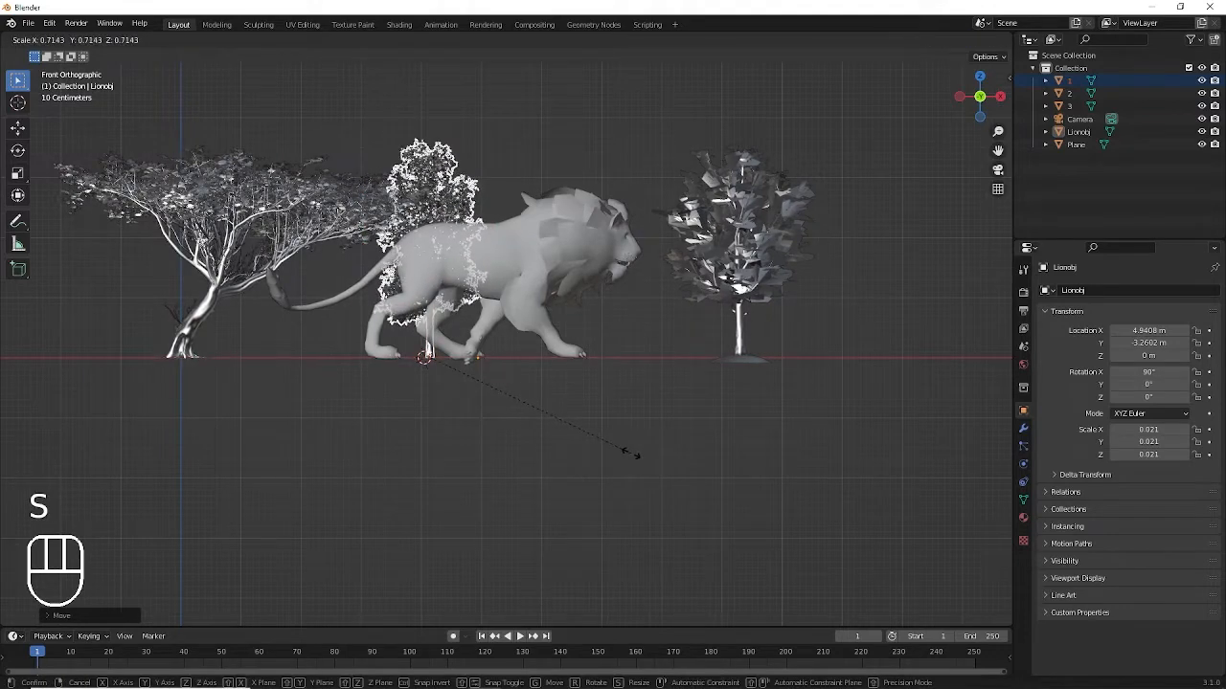
pyautogui.click(630, 453)
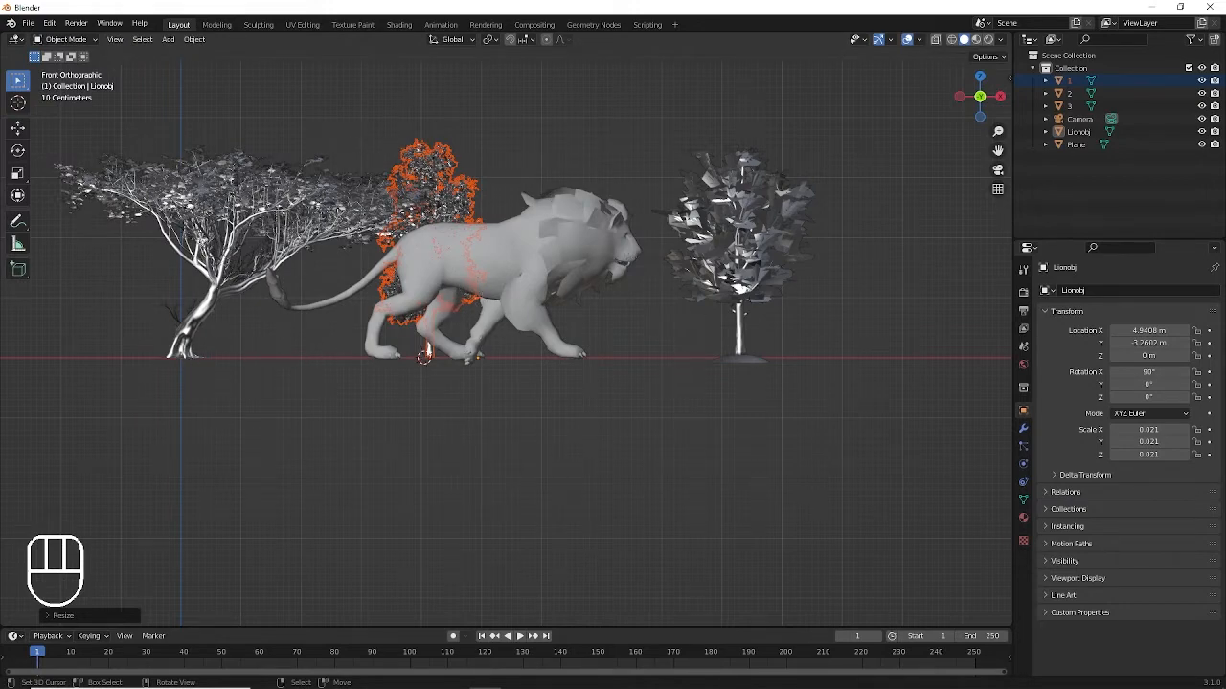
pyautogui.press('s')
pyautogui.click(668, 289)
pyautogui.press('s')
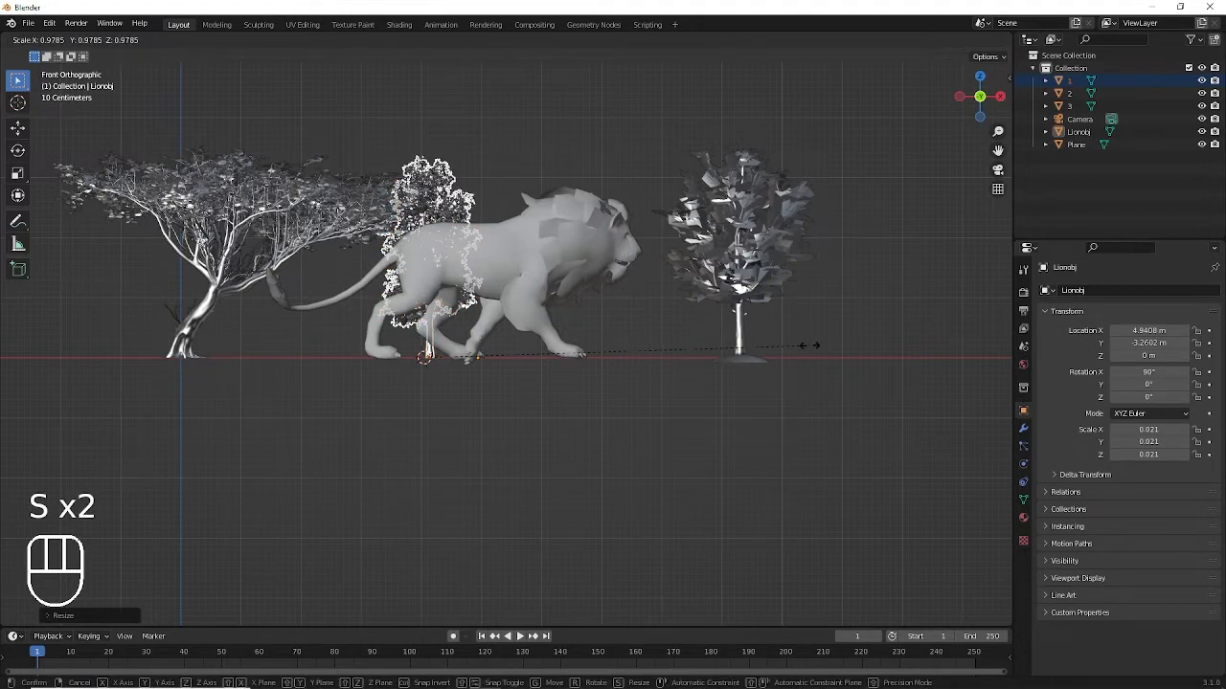
pyautogui.click(804, 344)
# Scale tree 3 in front of the lion down uniformly to about 0.104.
pyautogui.click(774, 292)
pyautogui.press('s')
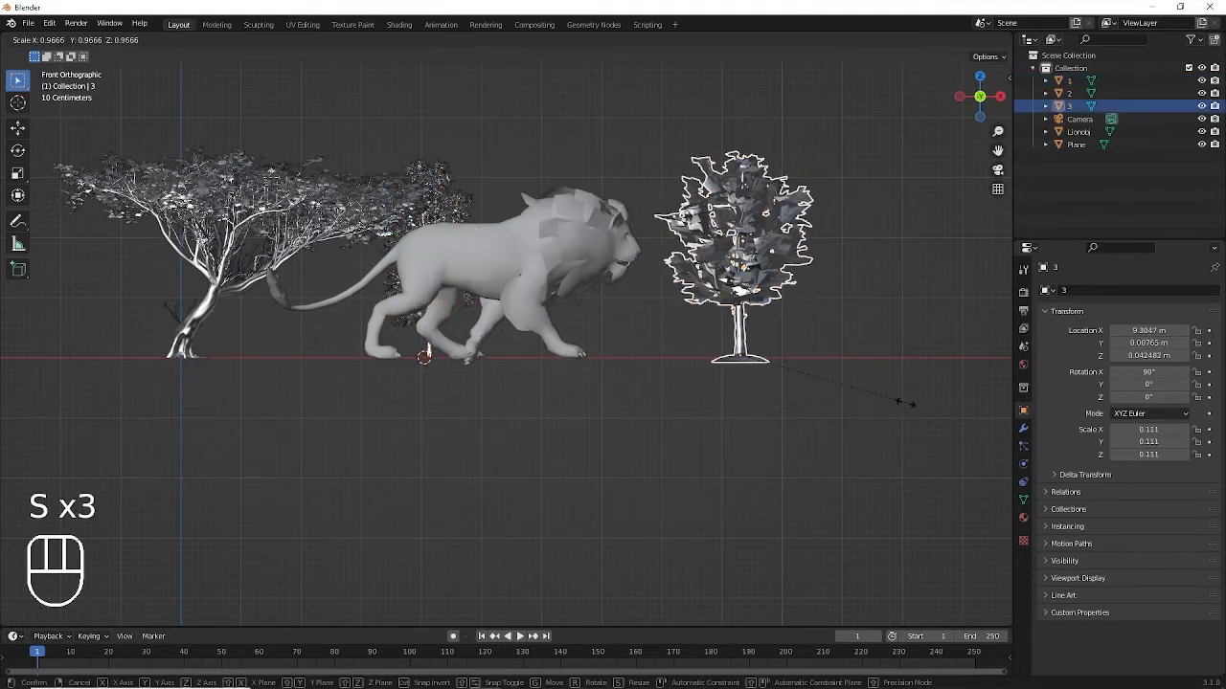
pyautogui.click(895, 398)
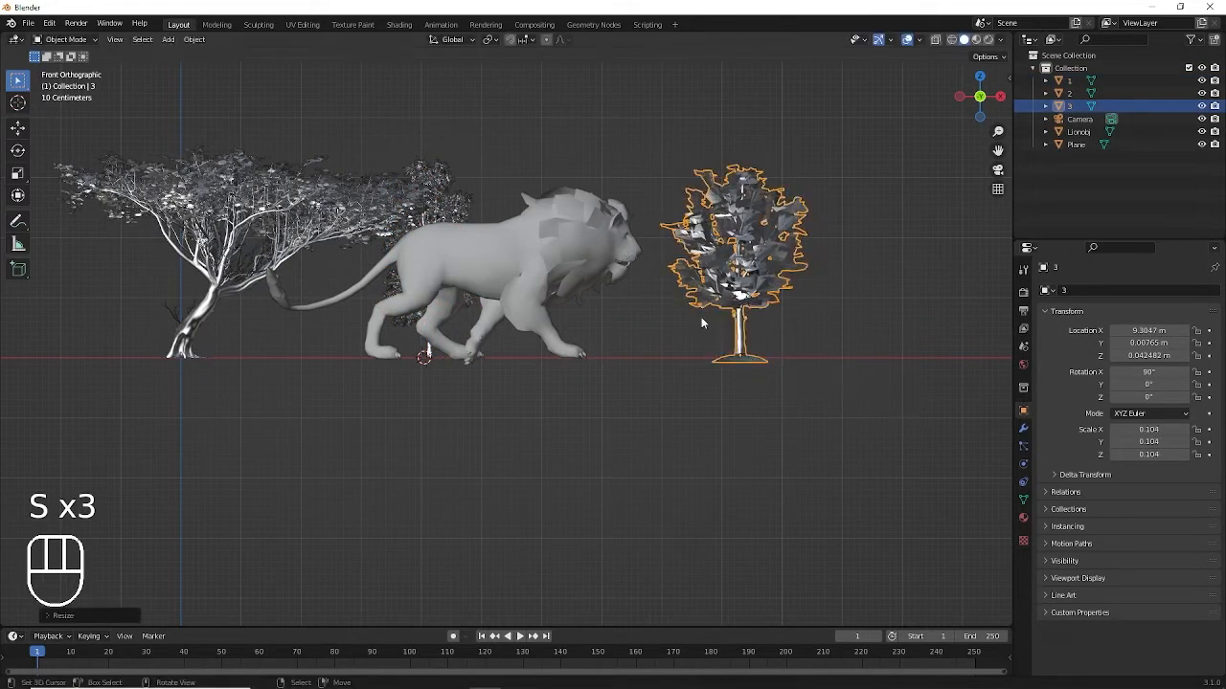
# View the scene through the camera to examine how the lion and the three trees sit in the frame.
pyautogui.press('KP_6')
pyautogui.press('KP_6')
pyautogui.press('KP_6')
pyautogui.press('KP_8')
pyautogui.press('KP_8')
pyautogui.press('KP_8')
pyautogui.press('KP_0')
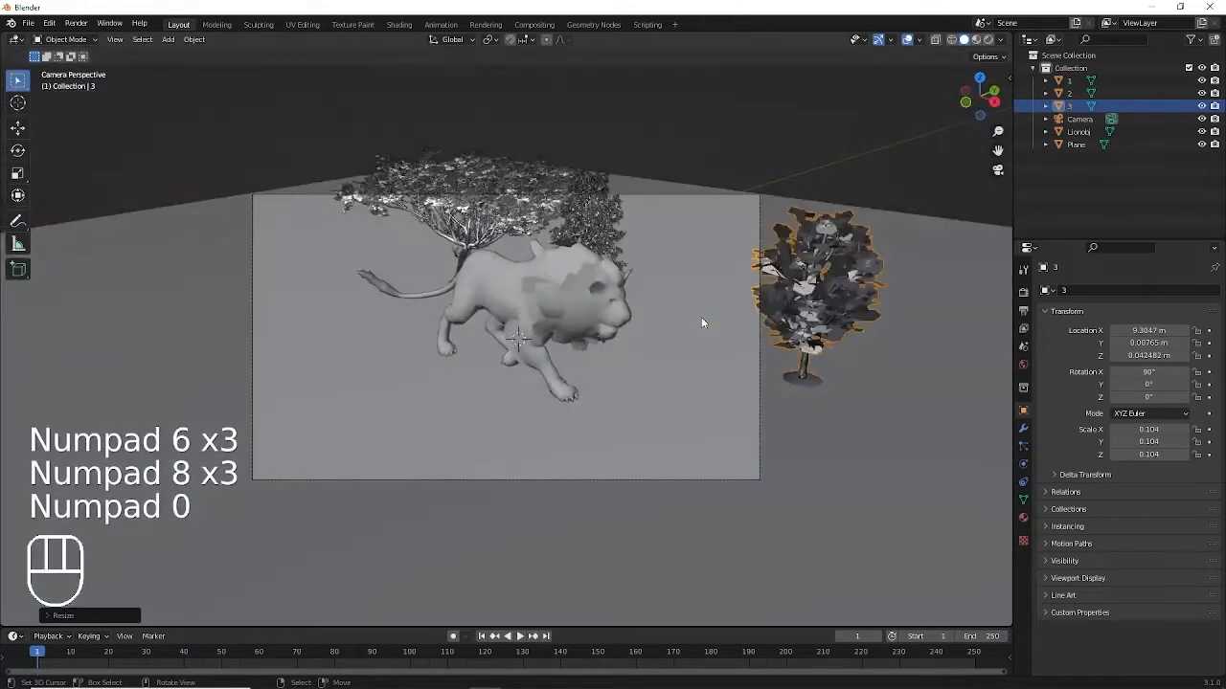
pyautogui.scroll(-2, 700, 323)
pyautogui.scroll(4, 684, 297)
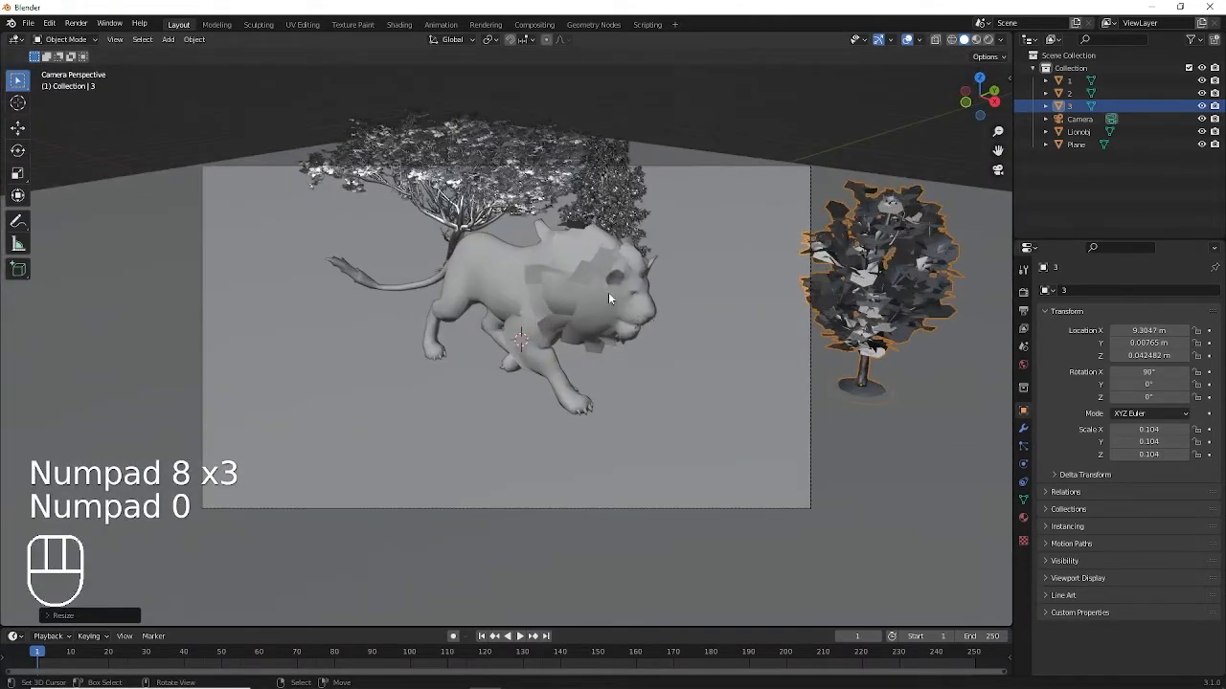
pyautogui.click(609, 299)
pyautogui.click(905, 311)
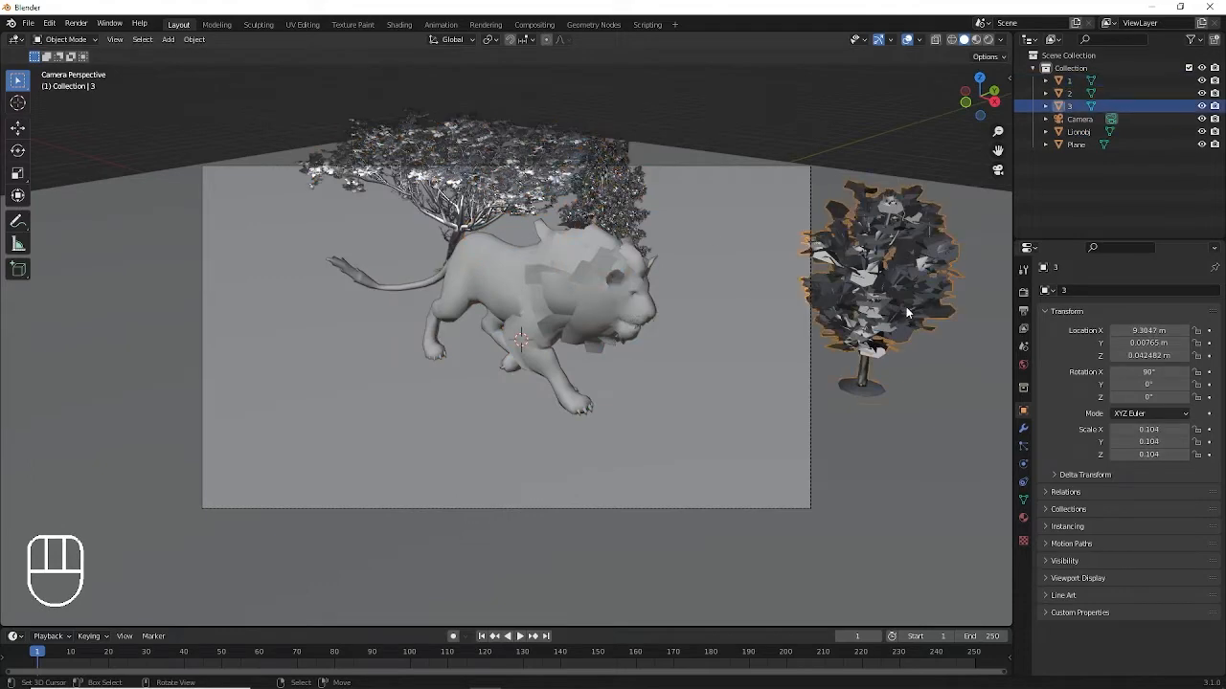
# Nudge the lion slightly across the ground plane with its Z position locked.
pyautogui.click(662, 324)
pyautogui.press('g')
pyautogui.hotkey('shift', 'z')
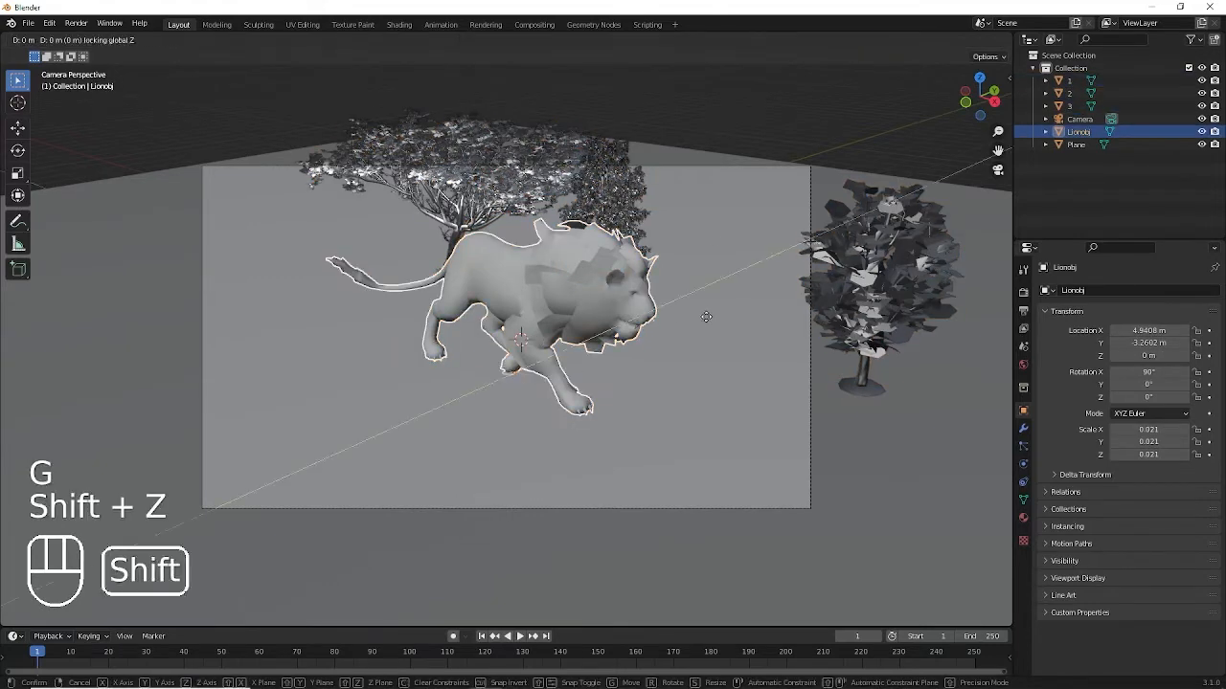
pyautogui.click(697, 324)
# In top view, duplicate tree 1 and place the copy beside tree 2, near the lion's tail.
pyautogui.click(498, 215)
pyautogui.press('KP_0')
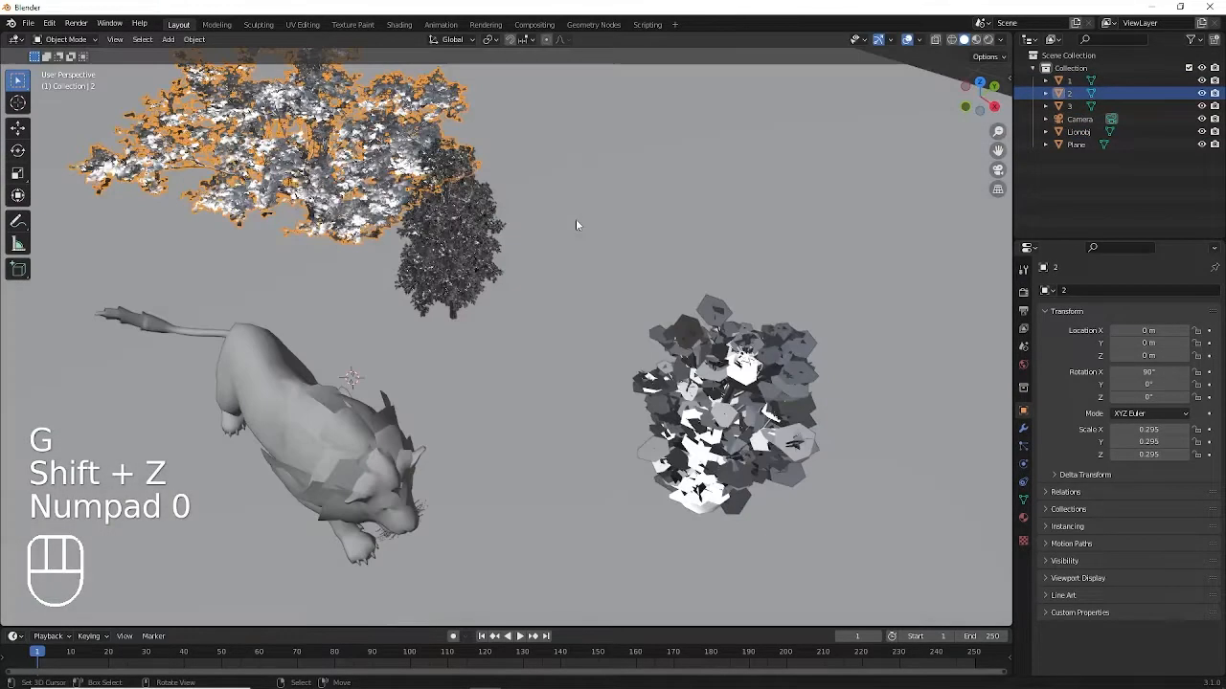
pyautogui.press('KP_7')
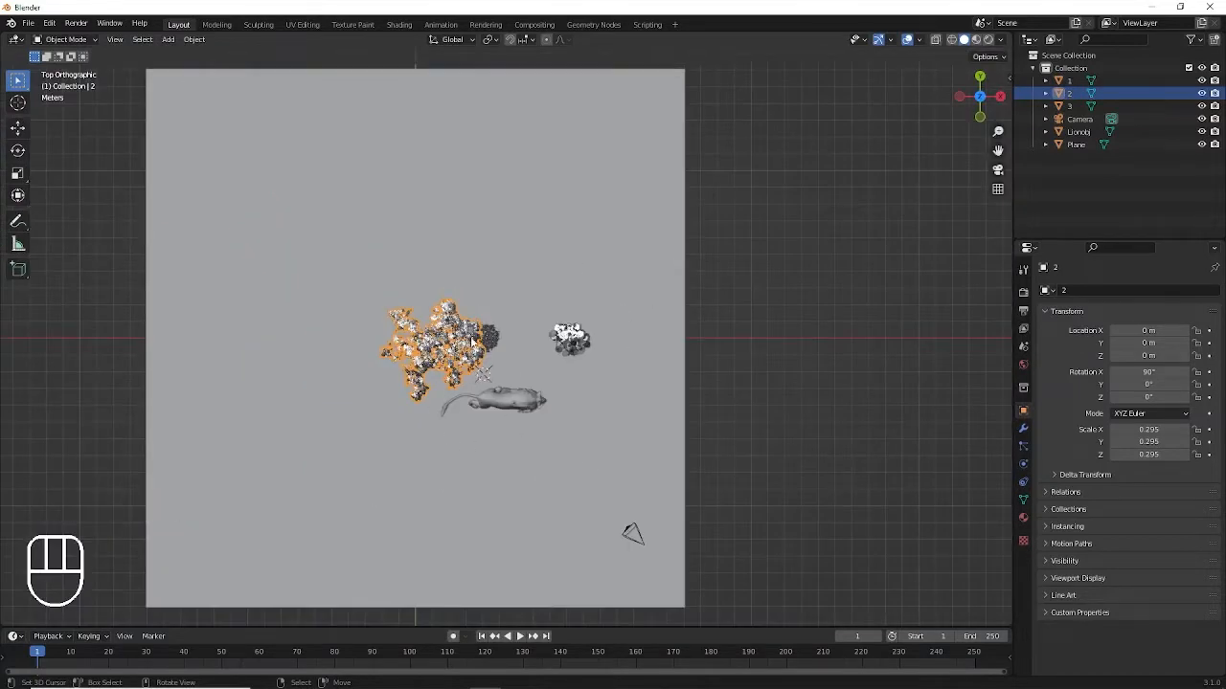
pyautogui.click(503, 343)
pyautogui.scroll(2, 505, 347)
pyautogui.keyDown('shift'); pyautogui.moveTo(502, 383); pyautogui.dragTo(502, 353, button='middle'); pyautogui.keyUp('shift')
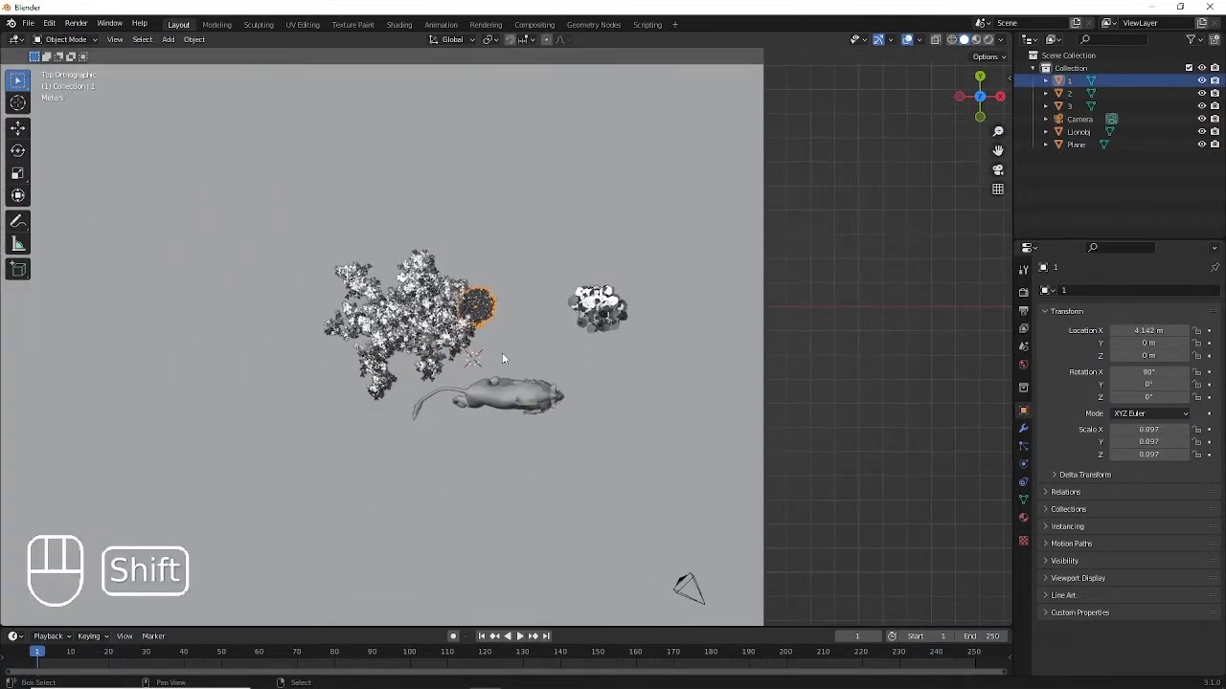
pyautogui.scroll(-1, 473, 299)
pyautogui.scroll(-1, 498, 316)
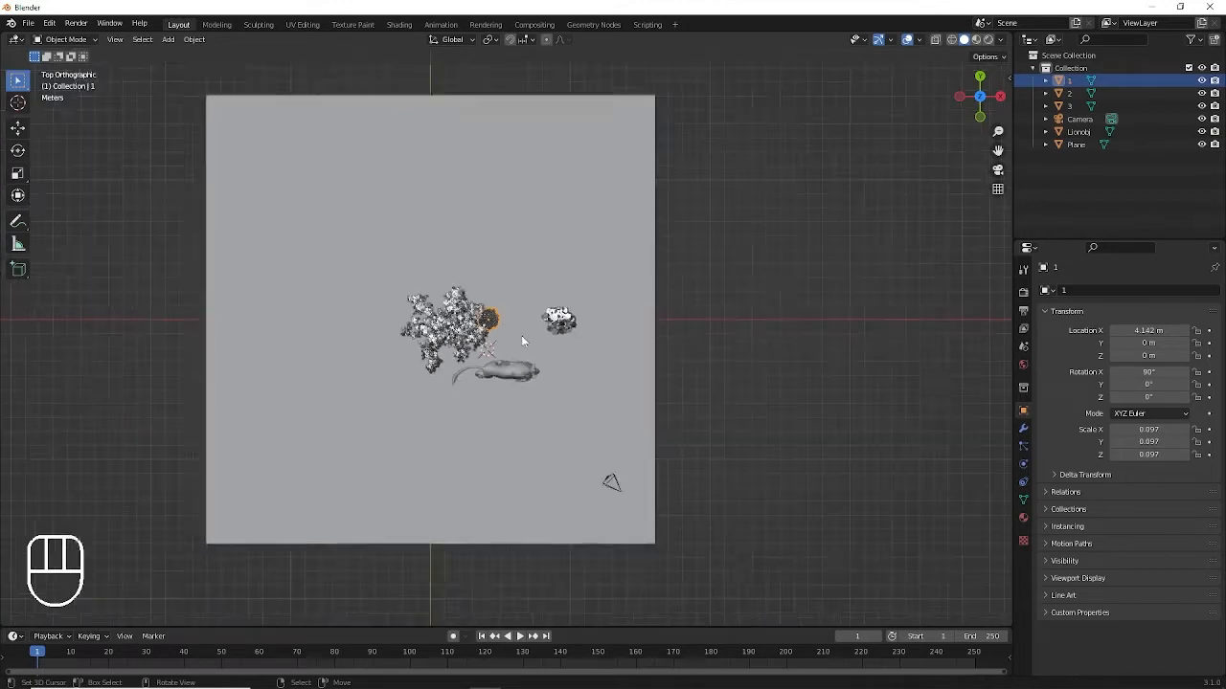
pyautogui.scroll(1, 528, 339)
pyautogui.hotkey('shift', 'd')
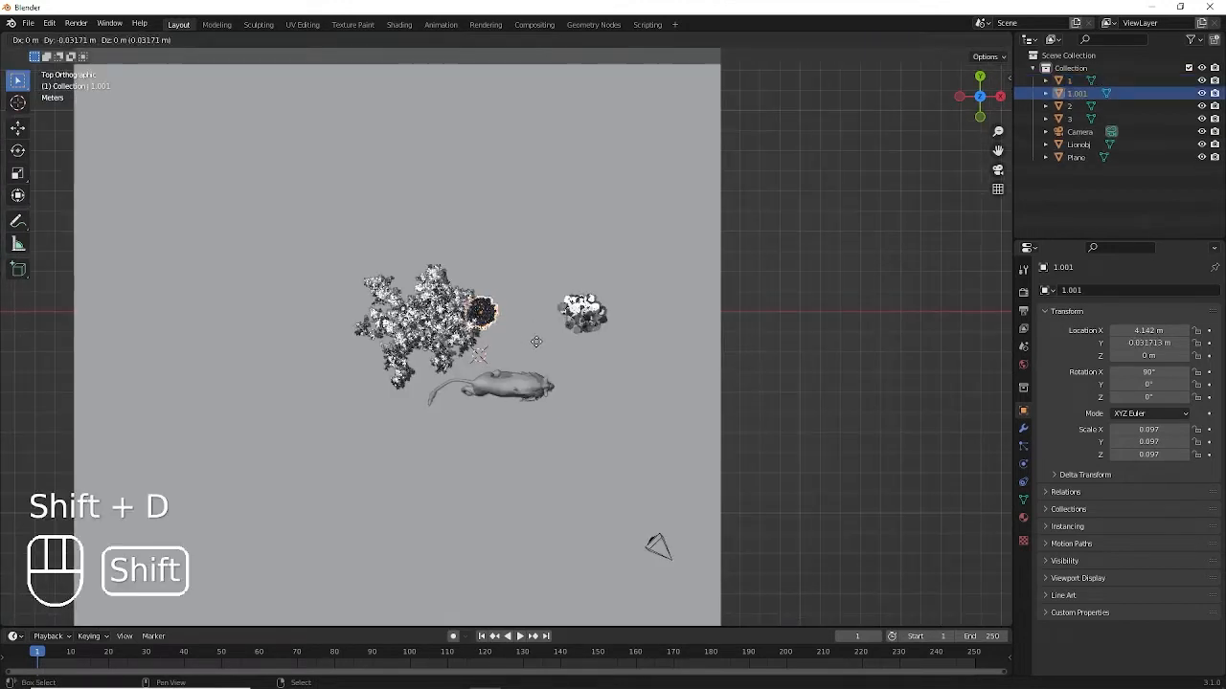
pyautogui.click(440, 340)
# Duplicate tree 2 and place the copy in front of the lion's head at about X 9.8 m, Y -2.16 m.
pyautogui.click(440, 339)
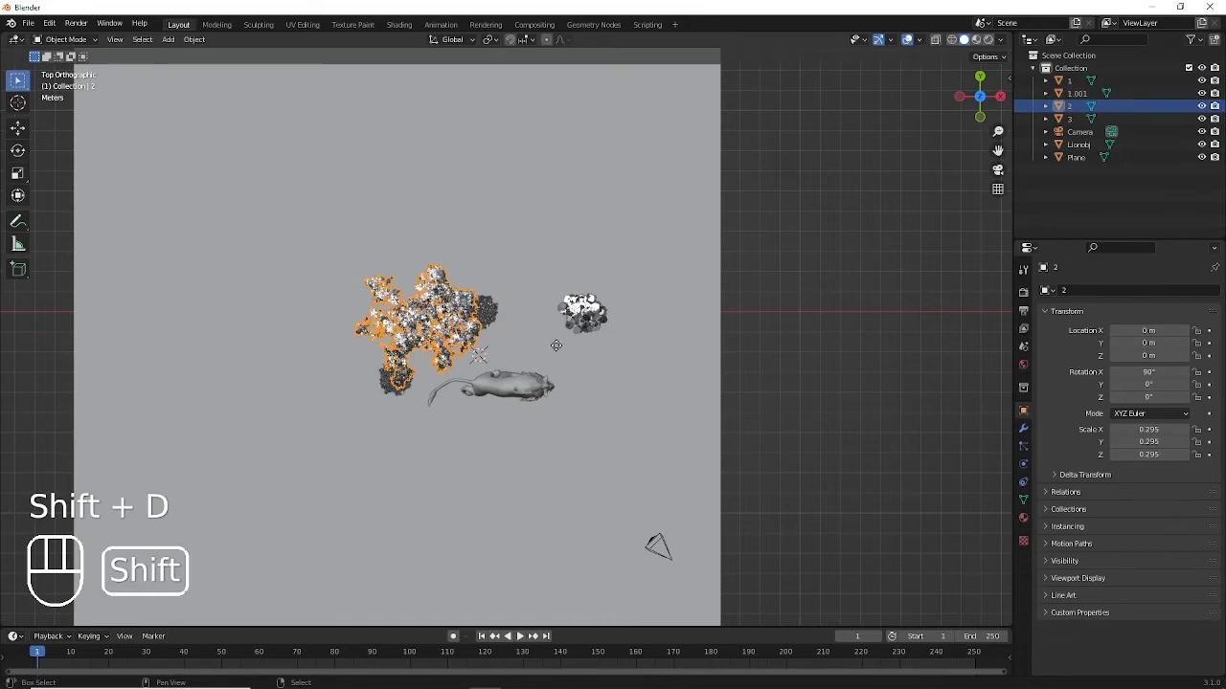
pyautogui.hotkey('shift', 'd')
pyautogui.click(742, 384)
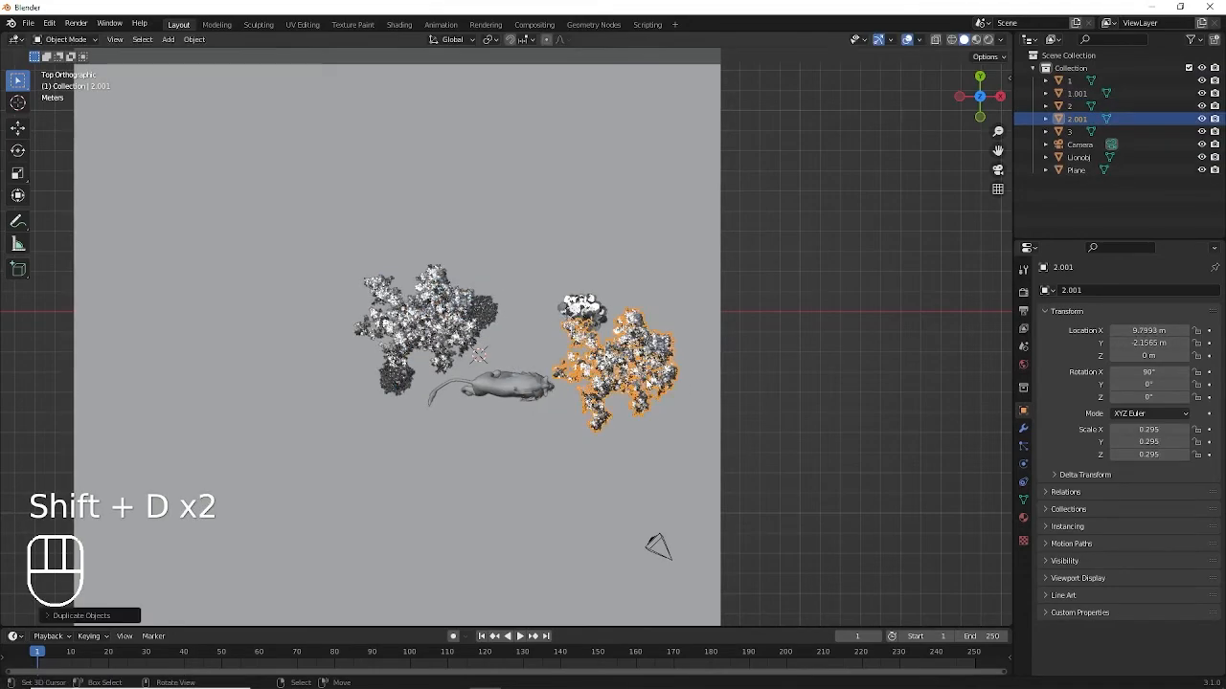
pyautogui.press('KP_0')
pyautogui.press('KP_0')
# Duplicate the copied large tree again and position the new copy on the ground right beside the camera.
pyautogui.hotkey('shift', 'd')
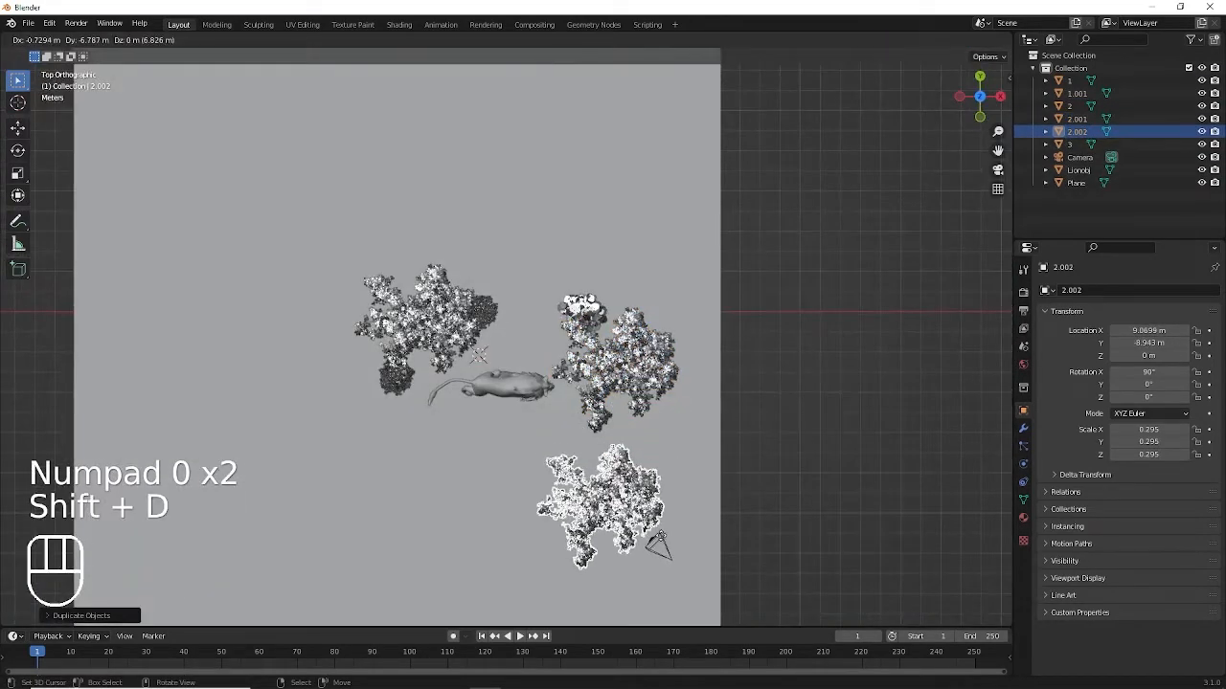
pyautogui.click(660, 538)
pyautogui.press('KP_0')
pyautogui.press('KP_0')
pyautogui.press('g')
pyautogui.click(661, 542)
# Duplicate tree 3 twice, placing one copy behind tree 2 and the other at tree 2's outer edge behind the lion's tail.
pyautogui.click(586, 308)
pyautogui.hotkey('shift', 'd')
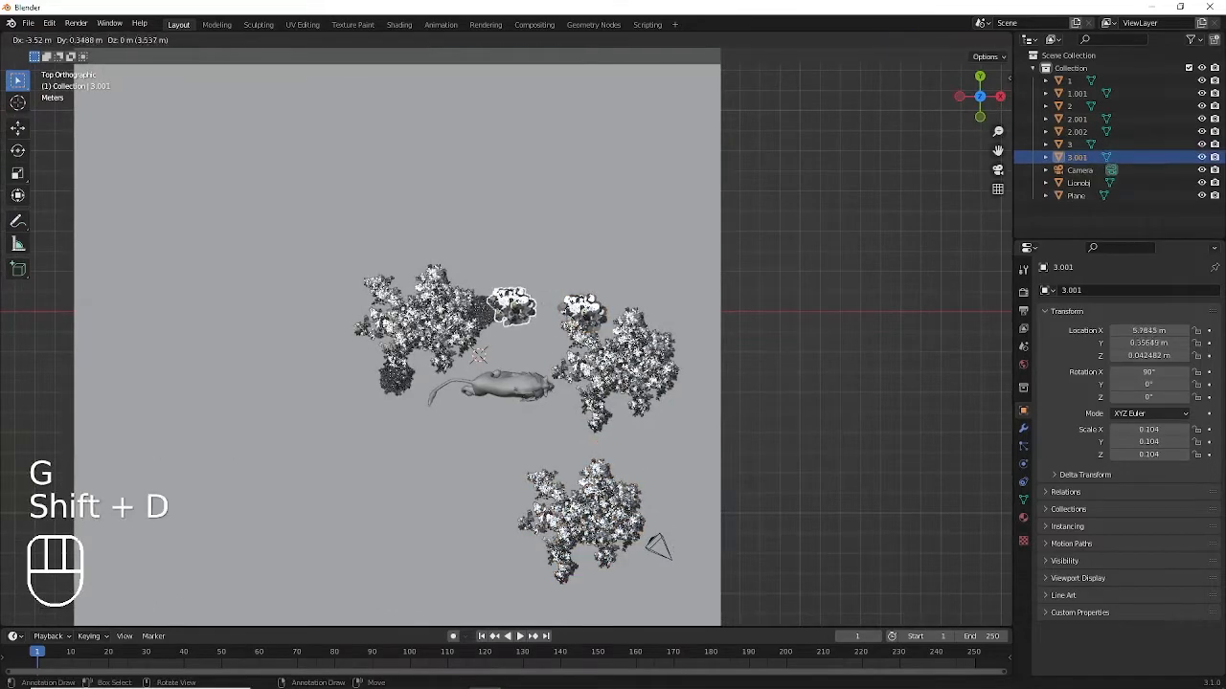
pyautogui.click(493, 284)
pyautogui.hotkey('shift', 'd')
pyautogui.click(382, 358)
pyautogui.press('KP_0')
pyautogui.press('KP_0')
# Place a copy of tree 1 on the camera side of the lion and a copy of tree 3, rotated about -73° around Z, behind it.
pyautogui.click(409, 383)
pyautogui.hotkey('shift', 'd')
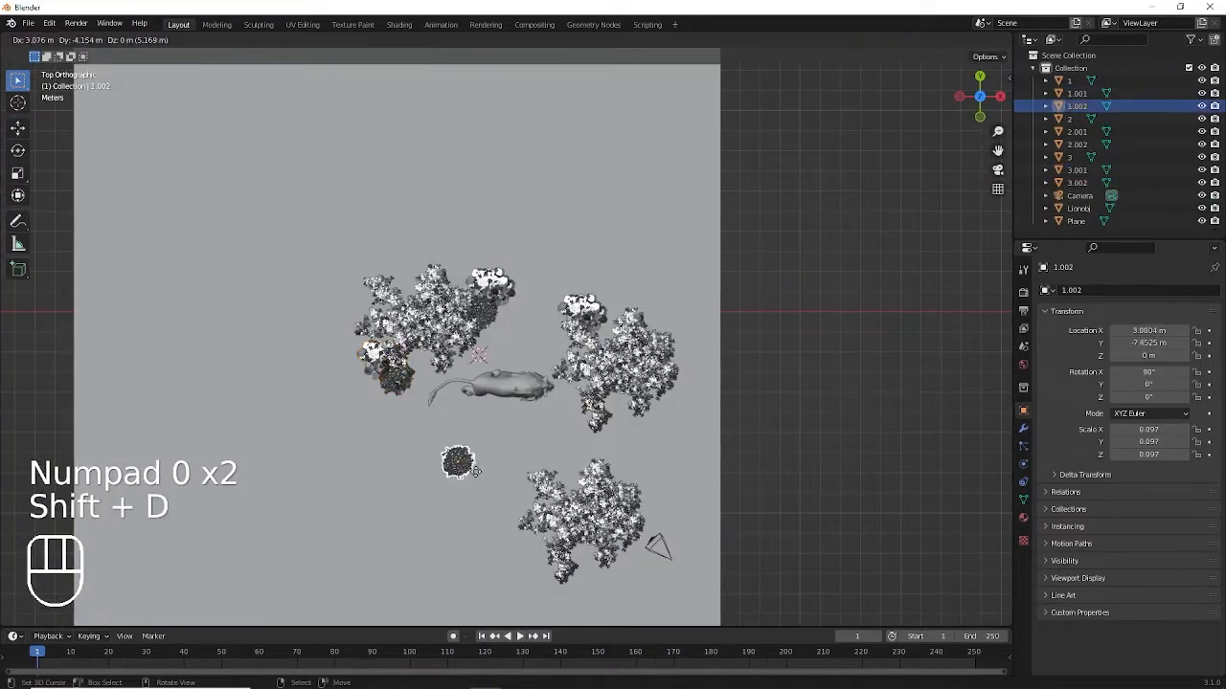
pyautogui.click(475, 470)
pyautogui.click(673, 345)
pyautogui.hotkey('shift', 'd')
pyautogui.press('r')
# Rotate the large tree in front of the lion to about -26° around Z and shift it to about X 10.95 m, Y -1.98 m.
pyautogui.press('r')
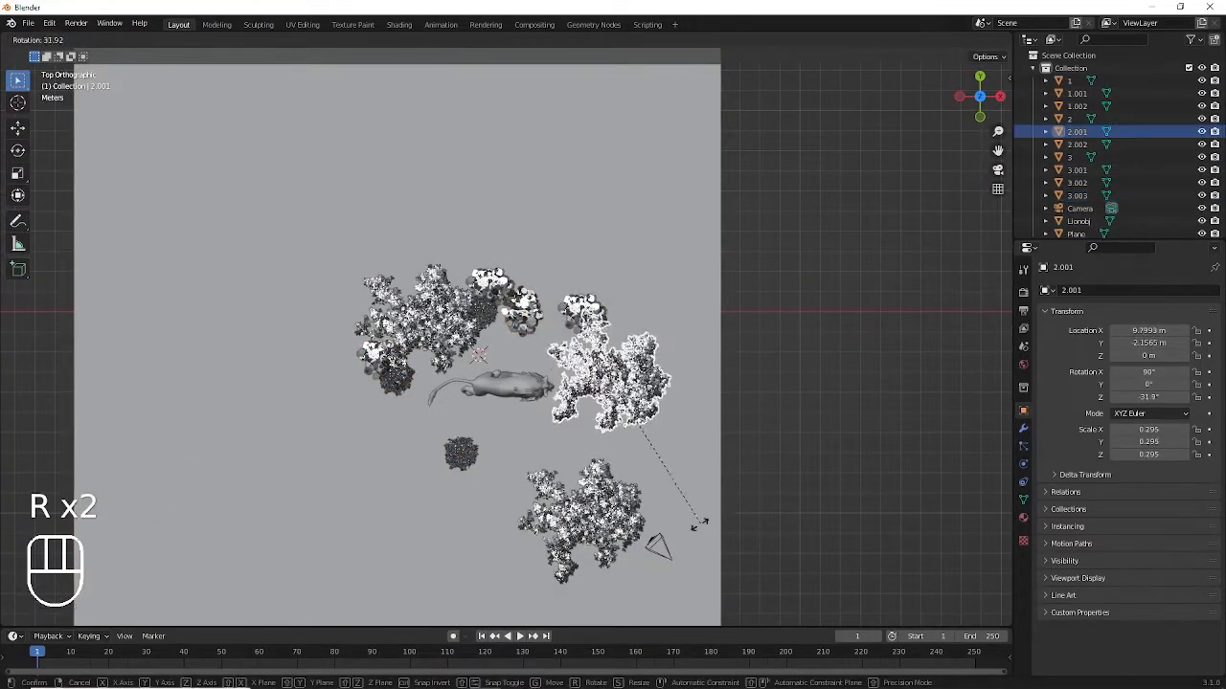
pyautogui.click(721, 516)
pyautogui.press('KP_0')
pyautogui.press('g')
pyautogui.hotkey('shift', 'z')
pyautogui.click(795, 581)
pyautogui.press('KP_0')
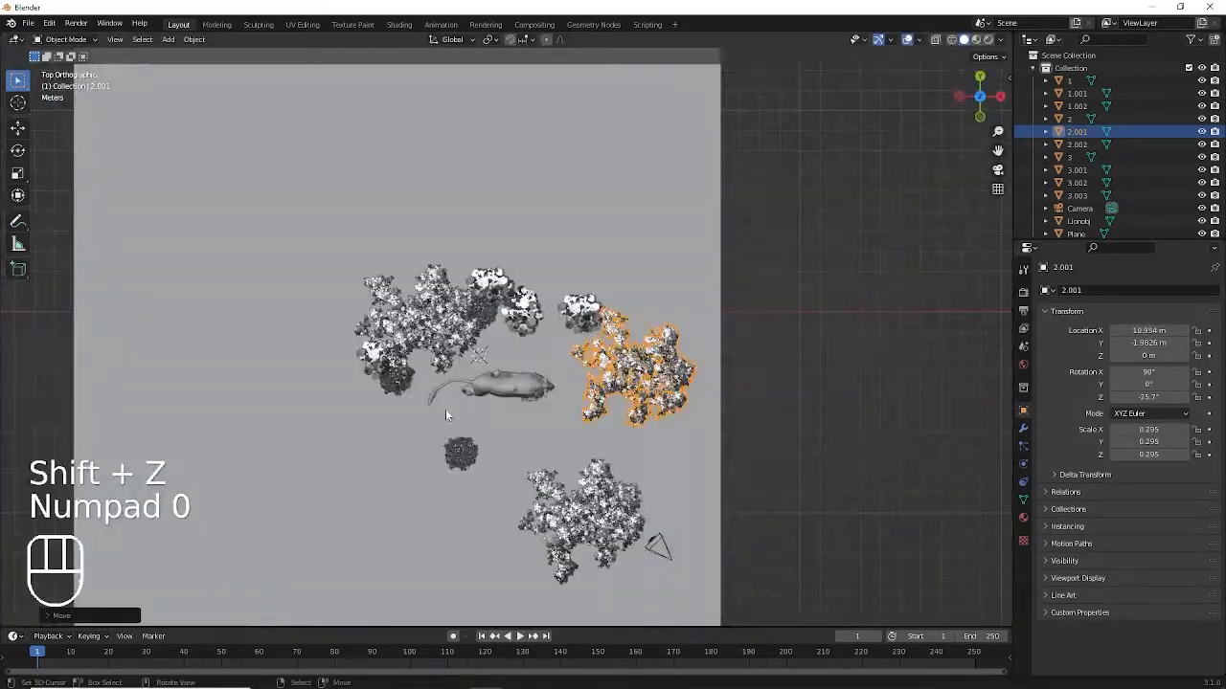
# Duplicate the small tree 1 and place the copy beside the large tree near the camera, at about X 6.5 m, Y -9.1 m.
pyautogui.click(480, 317)
pyautogui.click(480, 317)
pyautogui.click(390, 371)
pyautogui.click(391, 373)
pyautogui.hotkey('shift', 'd')
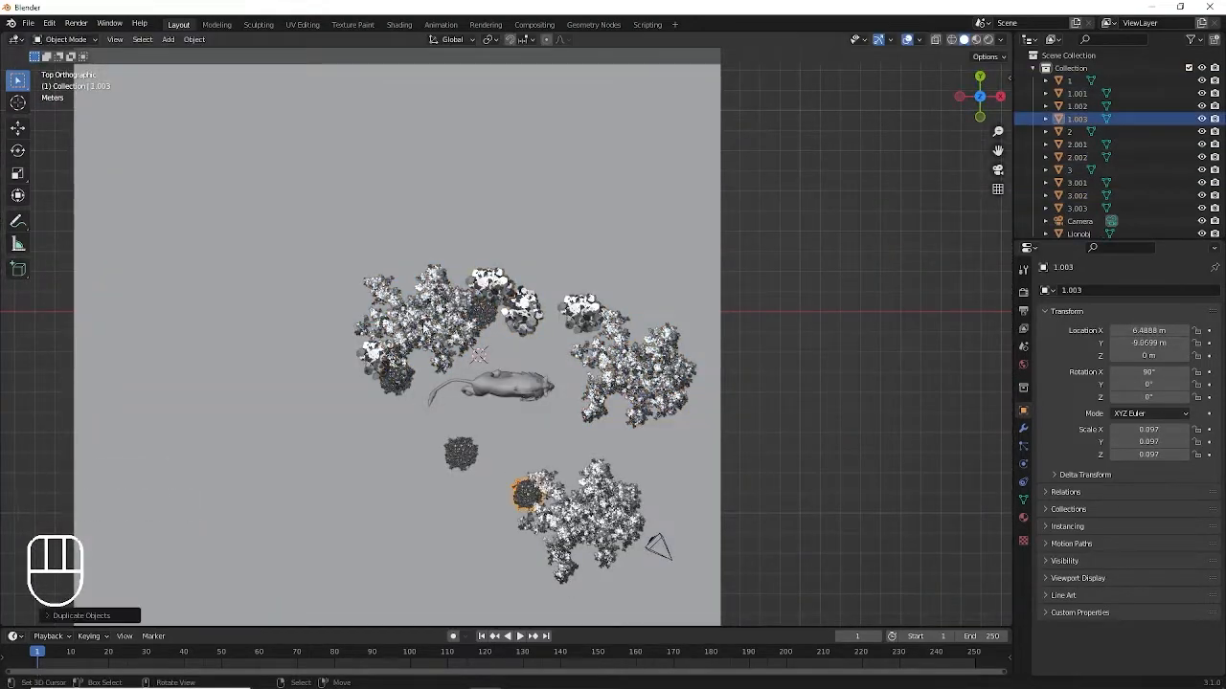
# Duplicate tree 2, rotate the copy to about -54° around Z and place it behind the lion's tail at about X 0.22 m, Y -4.5 m.
pyautogui.click(424, 327)
pyautogui.hotkey('shift', 'd')
pyautogui.click(430, 424)
pyautogui.press('r')
pyautogui.click(465, 573)
pyautogui.press('g')
pyautogui.click(439, 590)
pyautogui.press('KP_0')
pyautogui.press('KP_0')
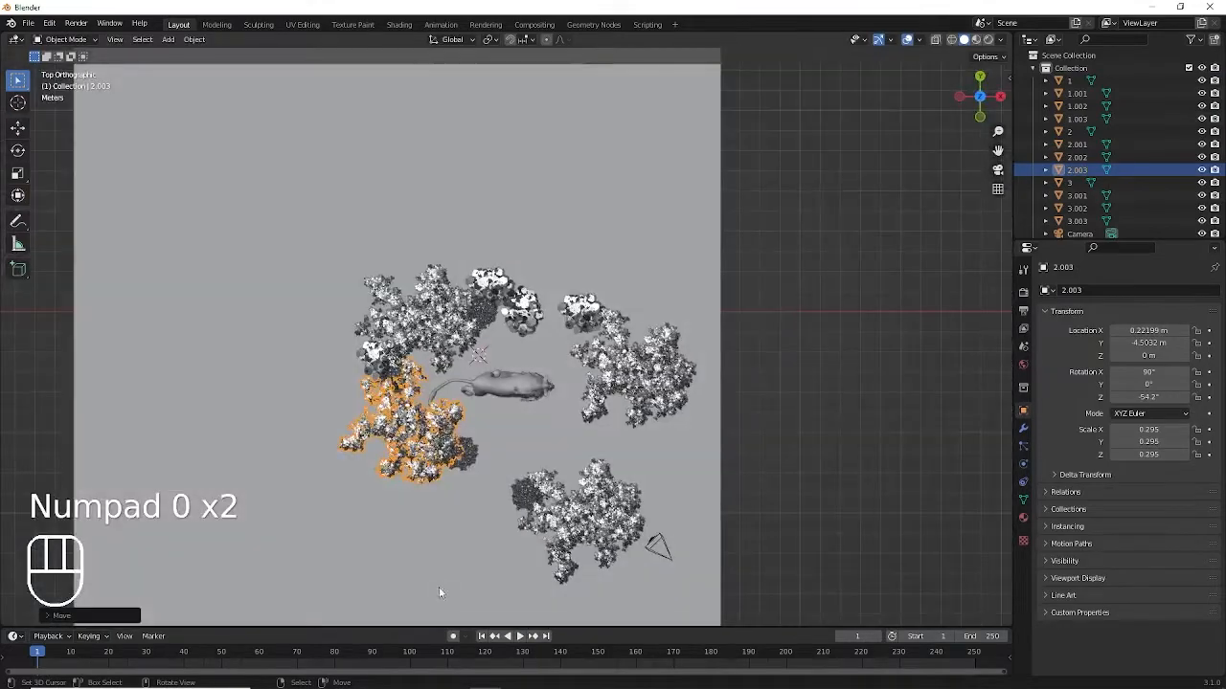
# Duplicate the large tree near the camera and rotate the copy to about 60° around Z.
pyautogui.click(547, 522)
pyautogui.hotkey('shift', 'f')
pyautogui.rightClick(548, 521)
pyautogui.hotkey('shift', 'd')
pyautogui.click(552, 521)
pyautogui.press('r')
pyautogui.click(678, 407)
pyautogui.press('g')
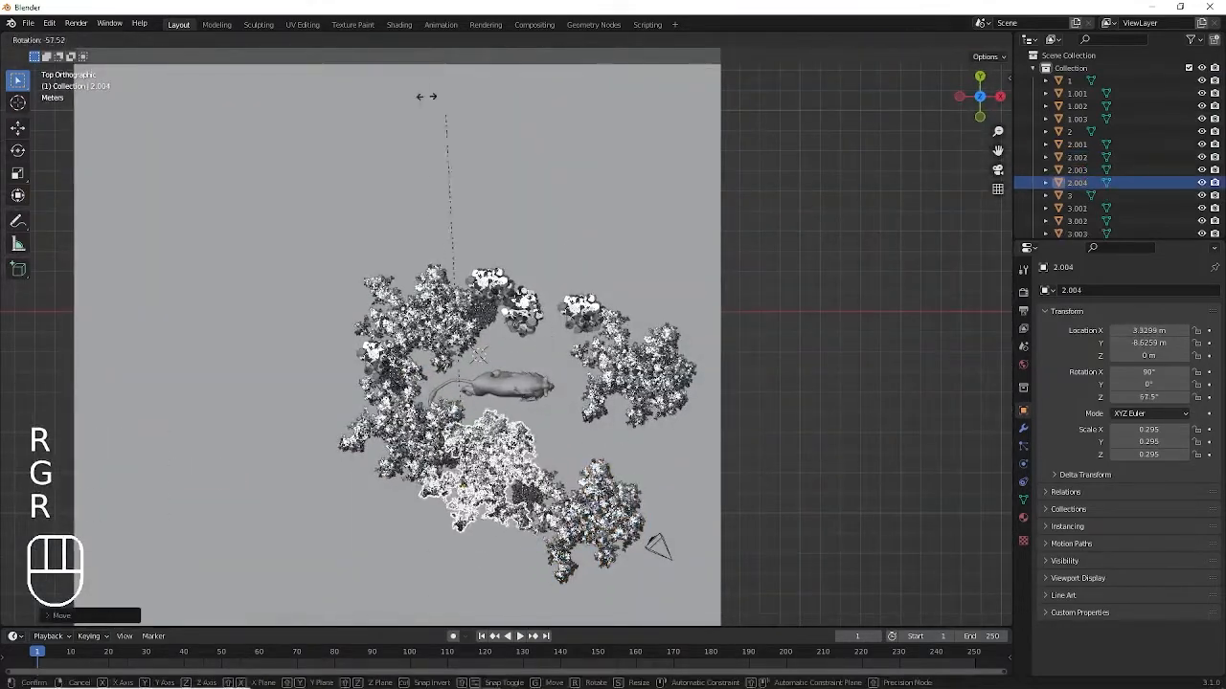
pyautogui.click(425, 86)
pyautogui.press('KP_0')
pyautogui.press('KP_0')
# Move the rotated large tree copy to the lion's far side, filling the gap in the tree row at about X 6.37 m.
pyautogui.press('g')
pyautogui.click(484, 459)
pyautogui.press('KP_0')
pyautogui.press('KP_0')
# Move the rotated copy of tree 3 into the tree cluster behind the lion's tail.
pyautogui.scroll(1, 518, 364)
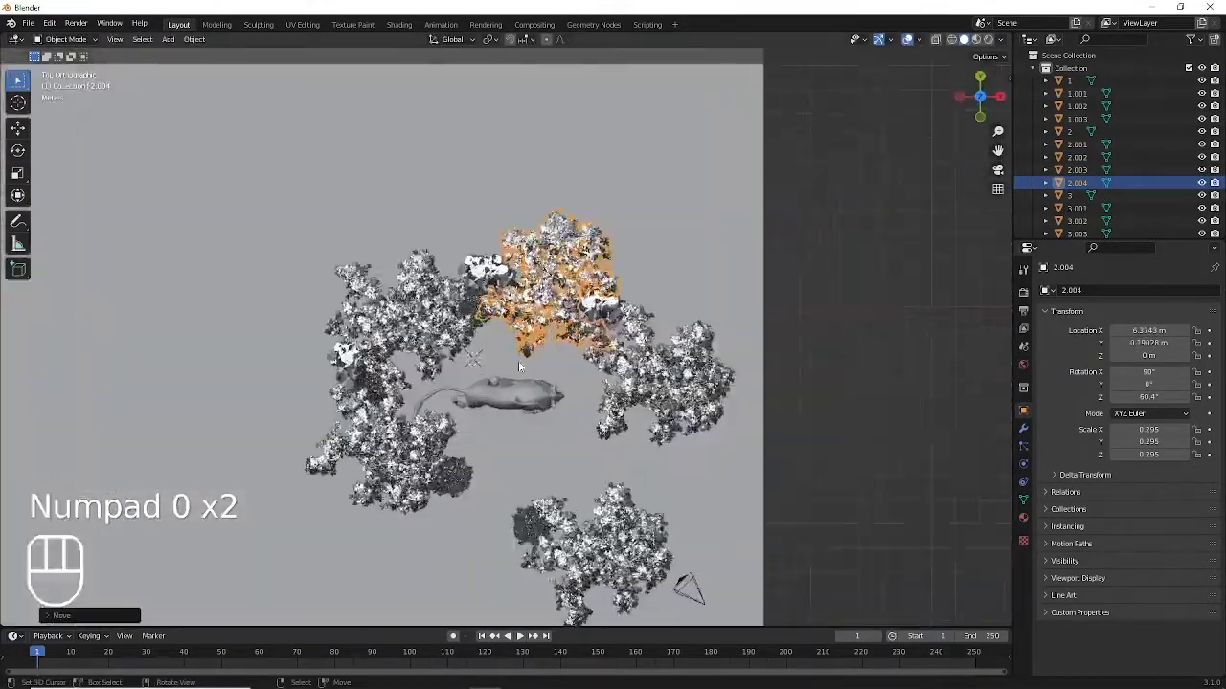
pyautogui.scroll(1, 518, 364)
pyautogui.click(376, 484)
pyautogui.press('g')
pyautogui.click(467, 335)
pyautogui.press('KP_0')
pyautogui.press('KP_0')
pyautogui.press('g')
pyautogui.click(390, 365)
pyautogui.press('KP_0')
pyautogui.press('KP_0')
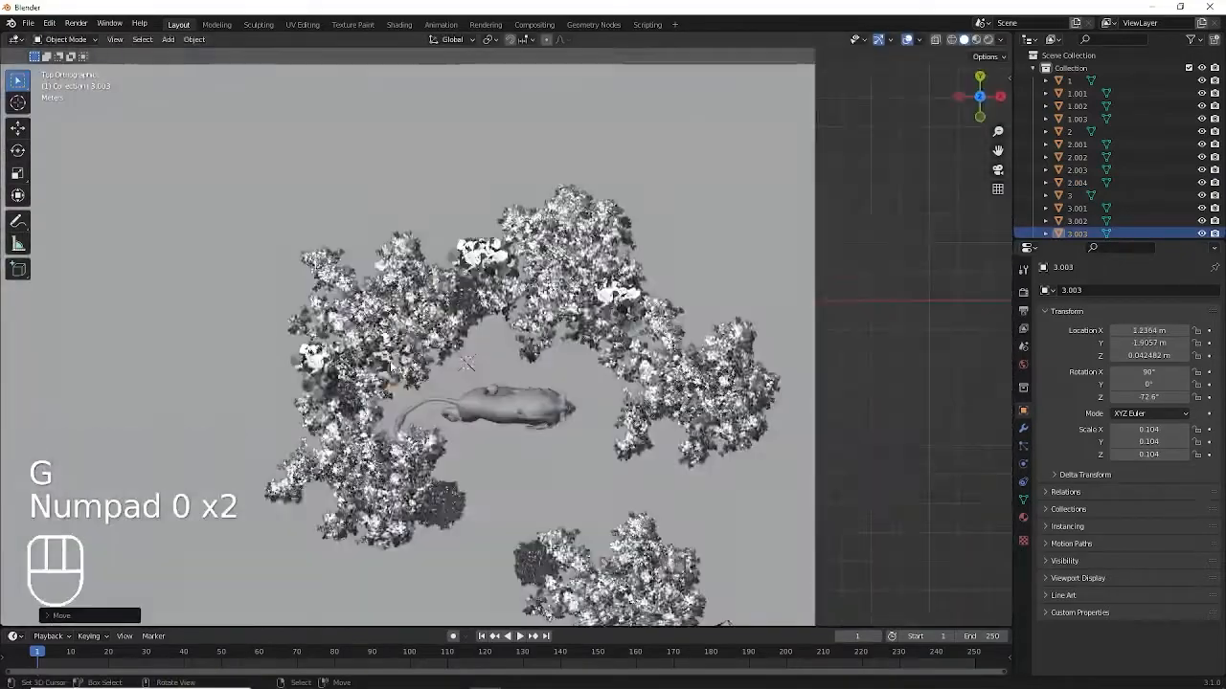
# Adjust the position of the rotated tree 3 copy within the cluster behind the lion's tail.
pyautogui.press('g')
pyautogui.click(365, 354)
pyautogui.press('KP_0')
# Move the large tree near the camera along the ground plane to about X 9.98 m, Y -10.5 m.
pyautogui.press('a')
pyautogui.scroll(-1, 506, 383)
pyautogui.rightClick(560, 525)
pyautogui.press('g')
pyautogui.hotkey('shift', 'z')
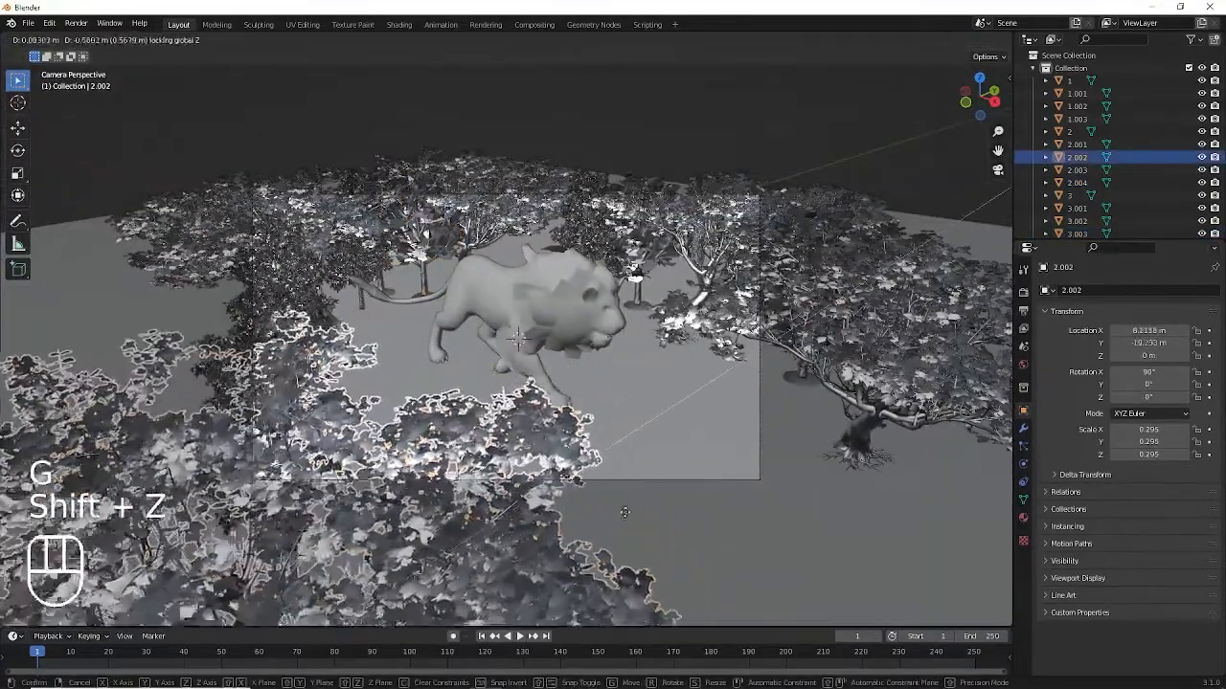
pyautogui.click(335, 594)
# Move the slim tree 1 copy beside the lion's tail along the ground plane to about X 3.15 m, Y -6.81 m.
pyautogui.click(287, 383)
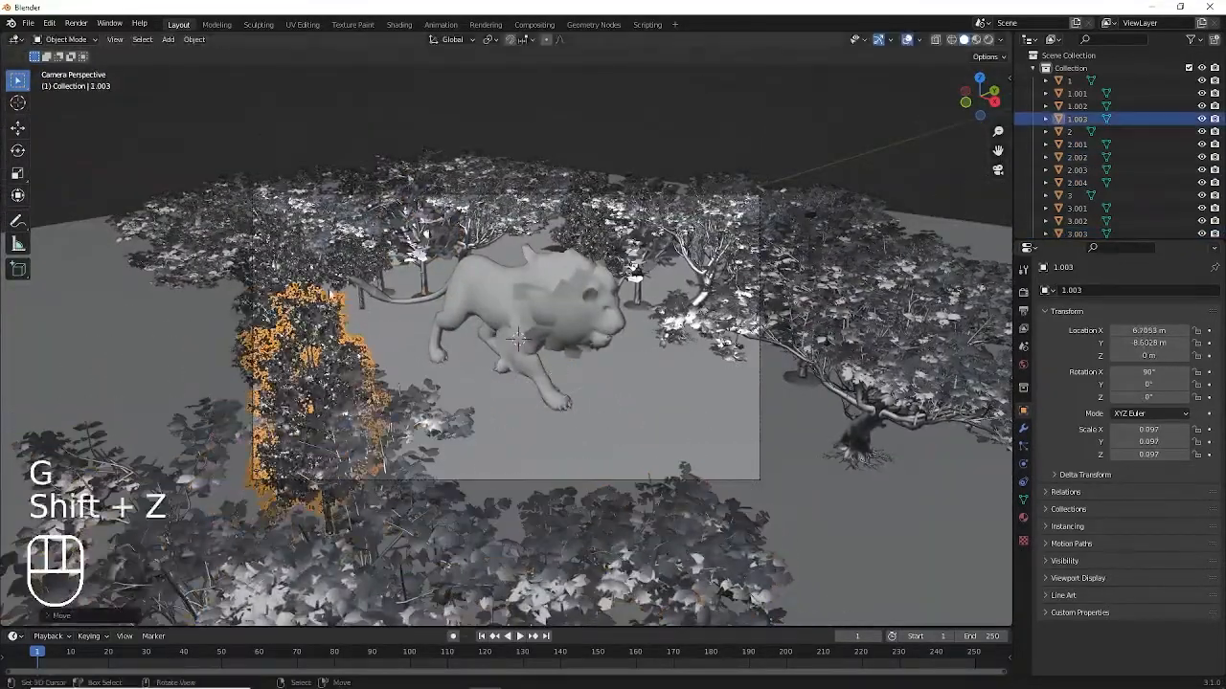
pyautogui.click(288, 316)
pyautogui.press('g')
pyautogui.hotkey('shift', 'z')
pyautogui.click(386, 313)
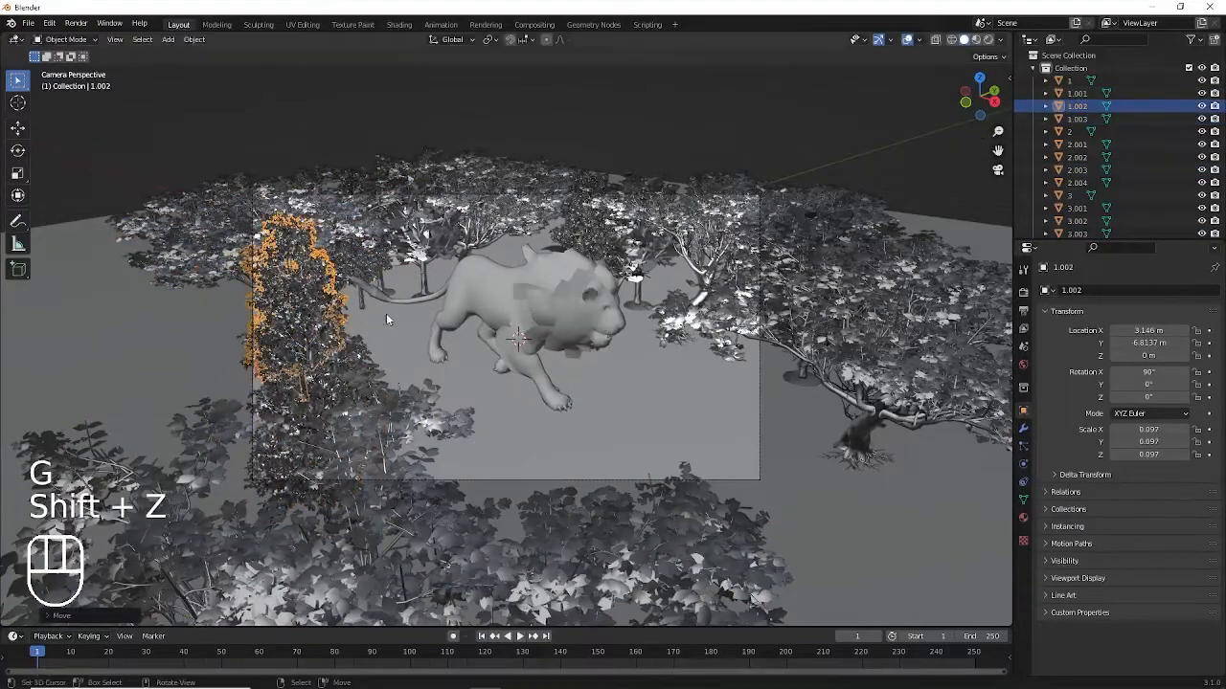
# Duplicate the tree 3 copy on the lion's far side three times, spreading the copies behind the tree row.
pyautogui.press('KP_0')
pyautogui.click(469, 272)
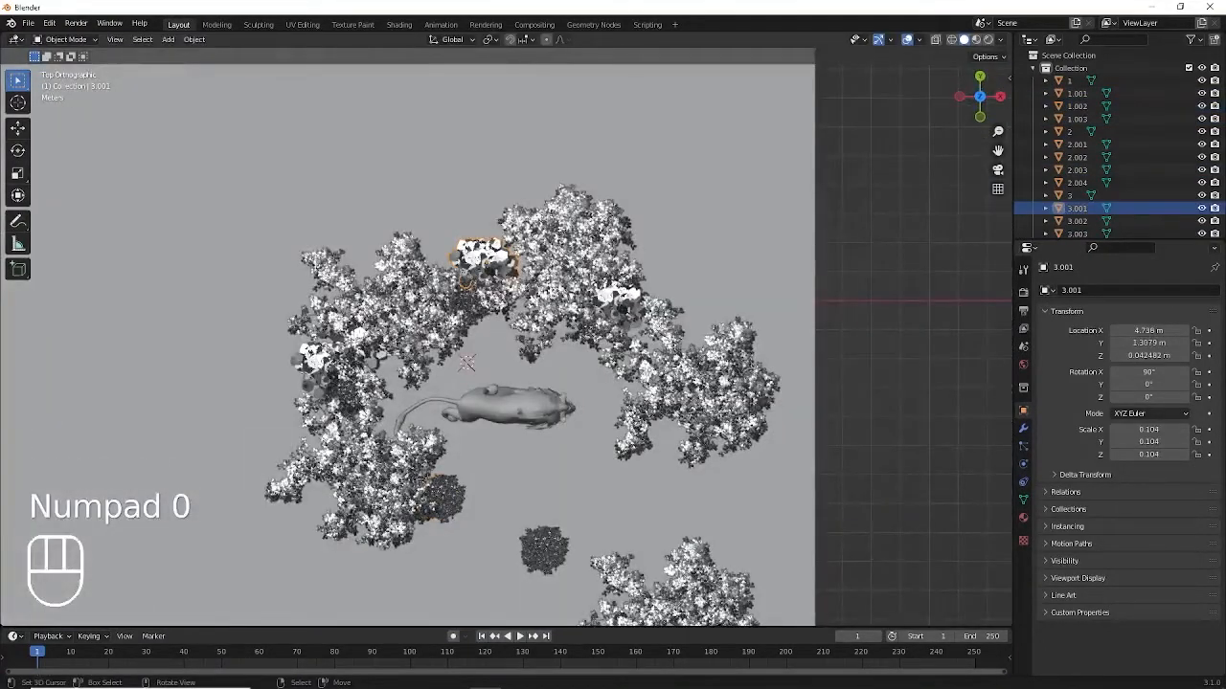
pyautogui.click(564, 240)
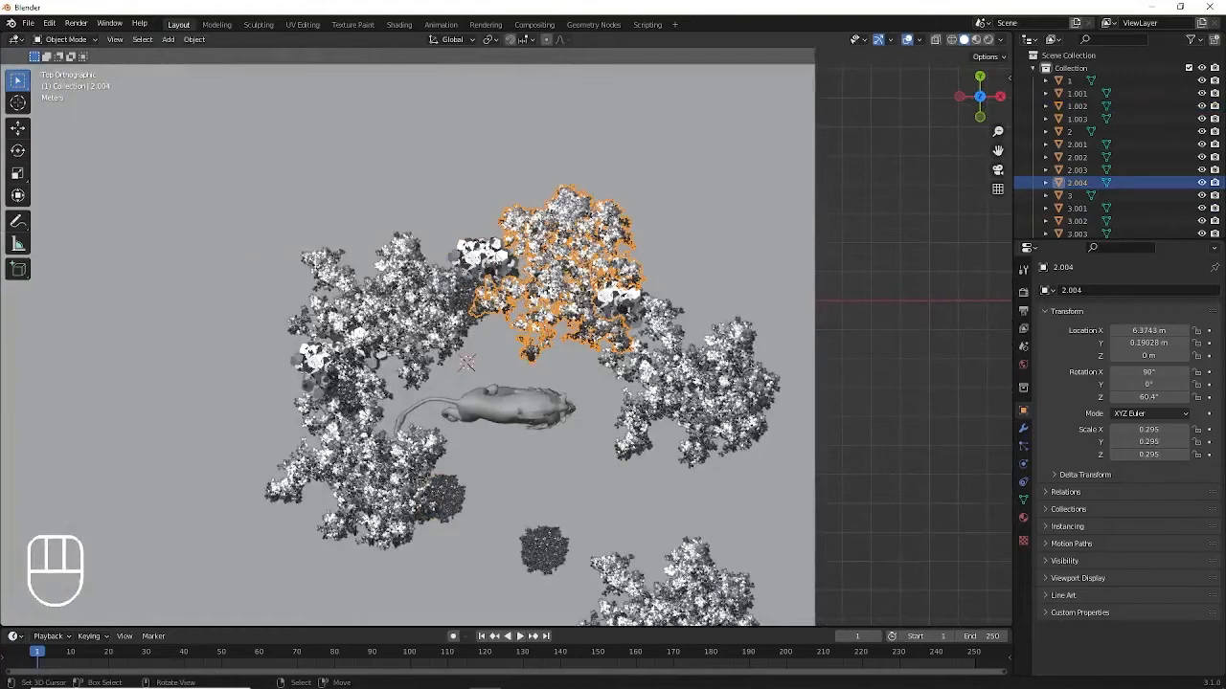
pyautogui.click(492, 254)
pyautogui.press('KP_0')
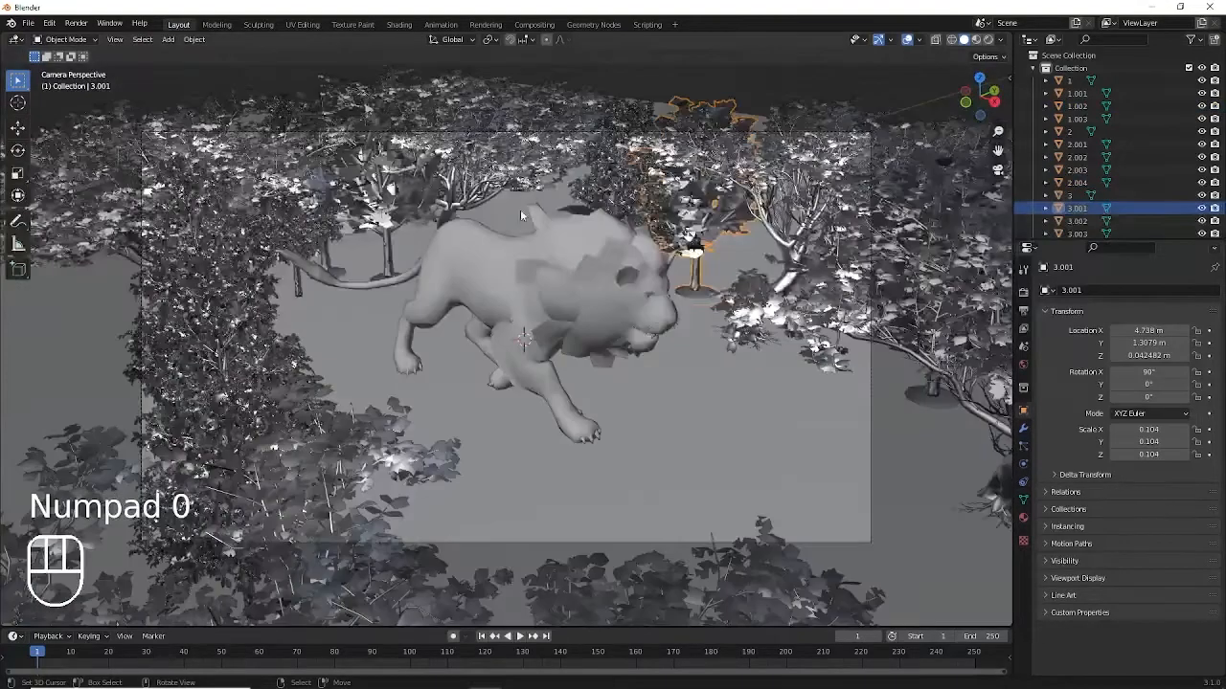
pyautogui.scroll(4, 505, 202)
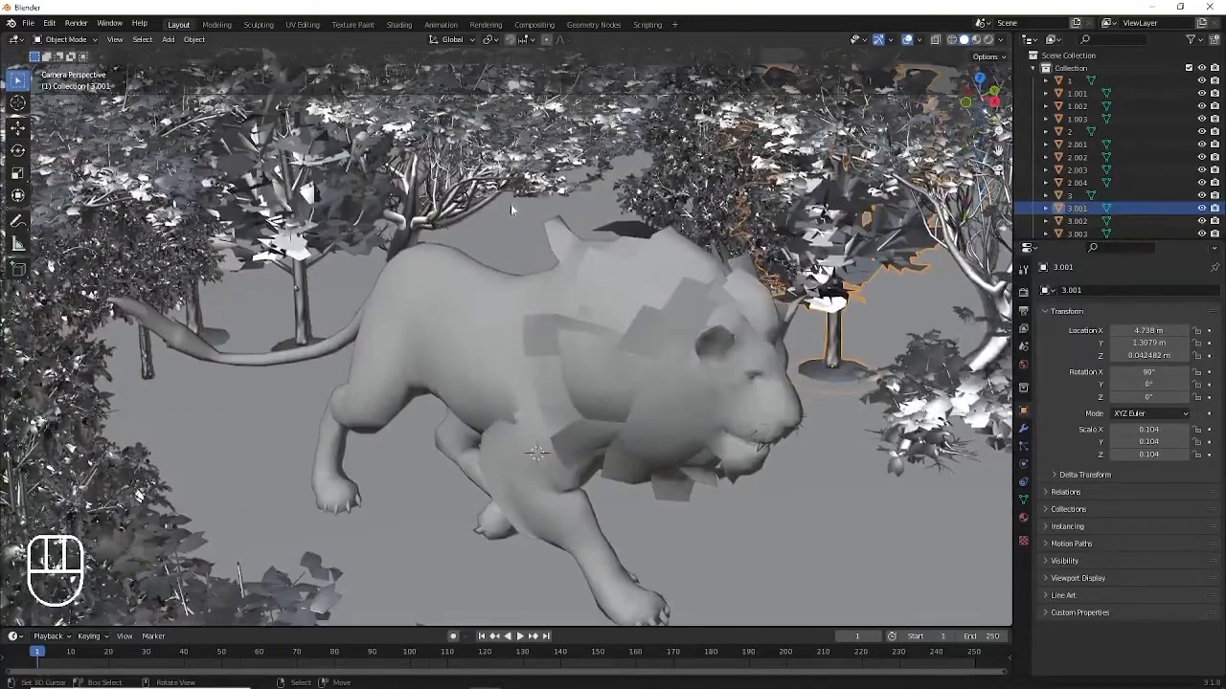
pyautogui.press('KP_0')
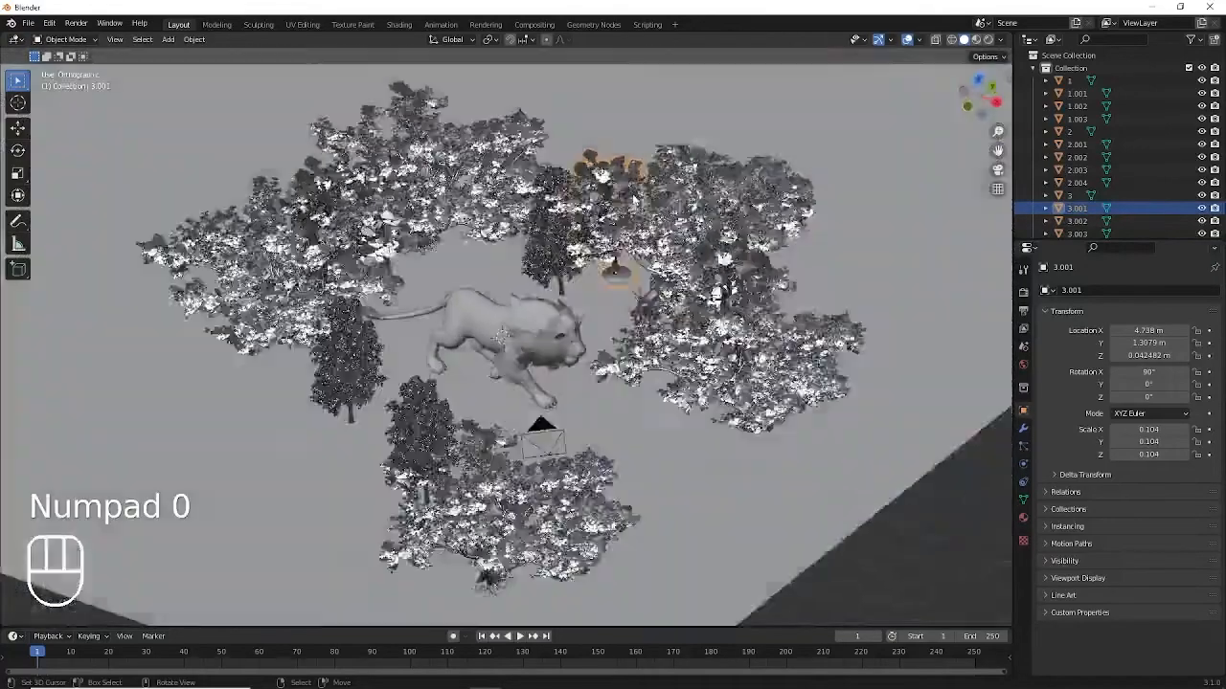
pyautogui.hotkey('shift', 'd')
pyautogui.hotkey('shift', 'd')
pyautogui.hotkey('shift', 'd')
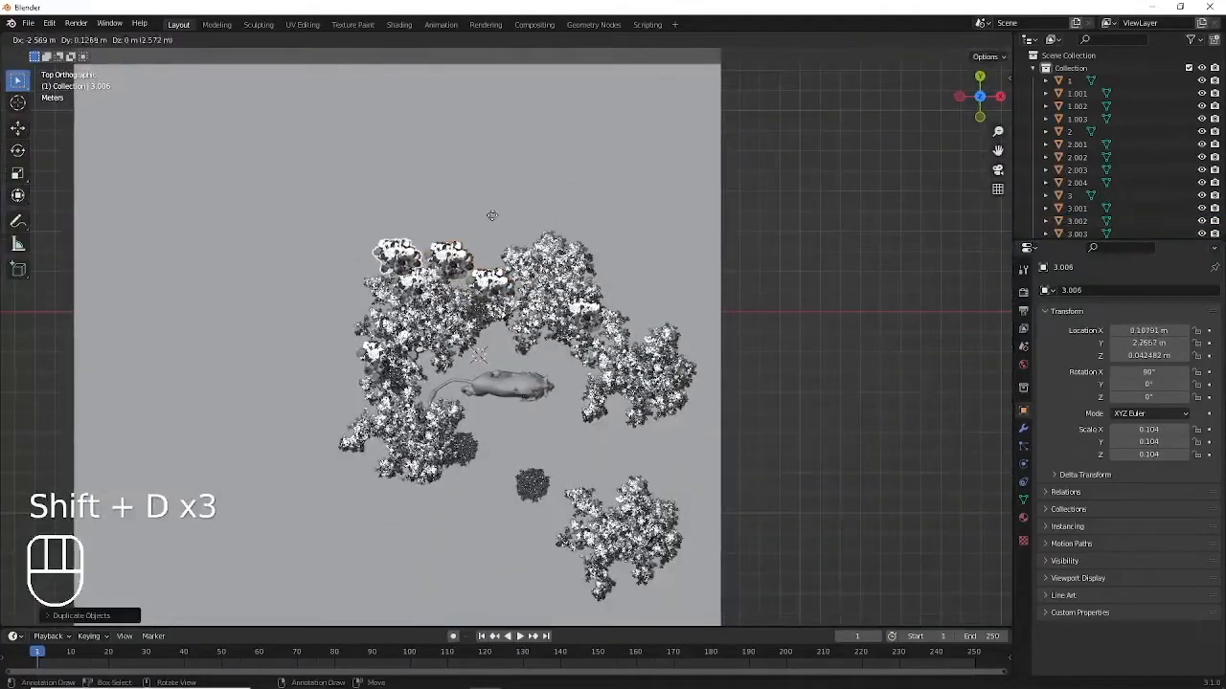
# Reposition the newest tree 3 copy along the ground plane so its trunk fills the background gap behind the lion.
pyautogui.press('KP_0')
pyautogui.press('KP_0')
pyautogui.press('g')
pyautogui.press('KP_0')
pyautogui.press('KP_0')
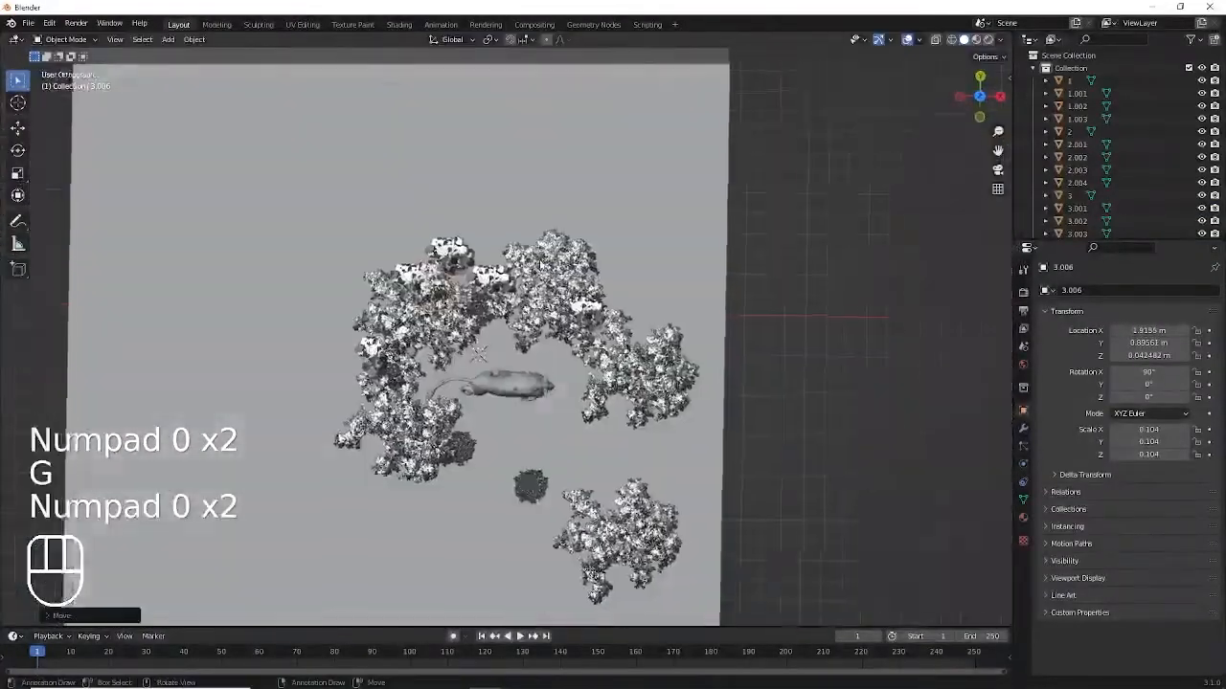
pyautogui.press('g')
pyautogui.press('KP_0')
pyautogui.press('g')
pyautogui.hotkey('shift', 'z')
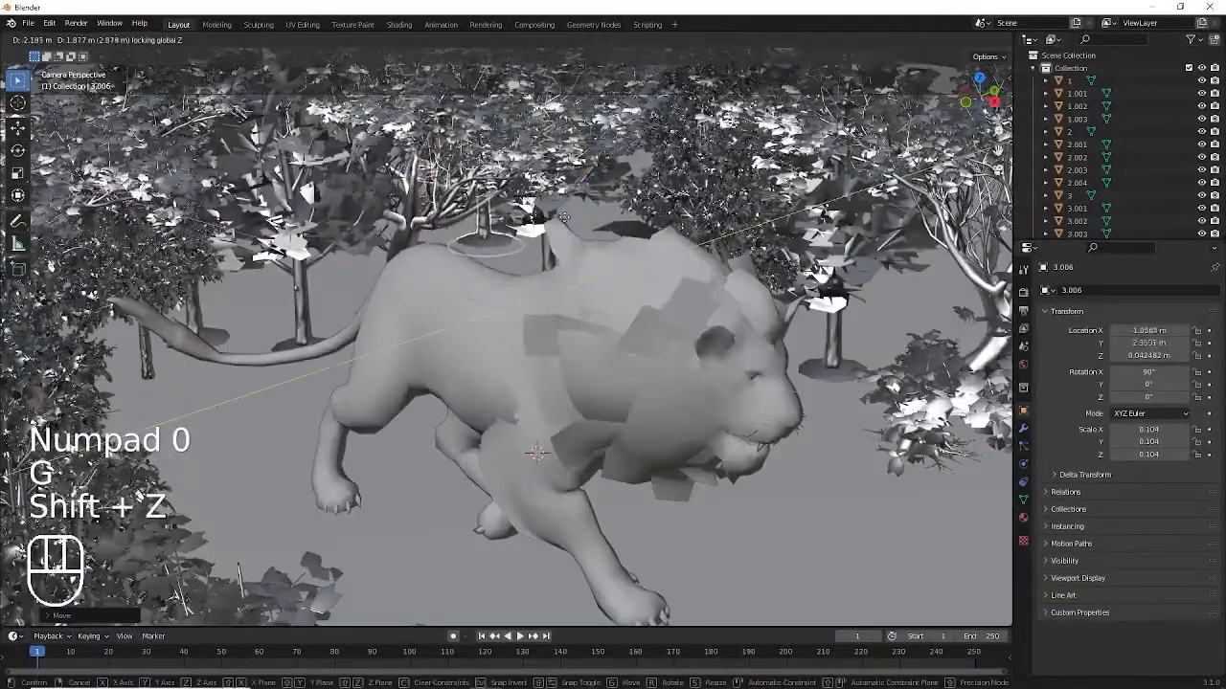
pyautogui.click(523, 251)
# Move another tree 3 copy to about X 0.43 m, Y 3.03 m, and place a duplicate of it close beside it.
pyautogui.click(539, 226)
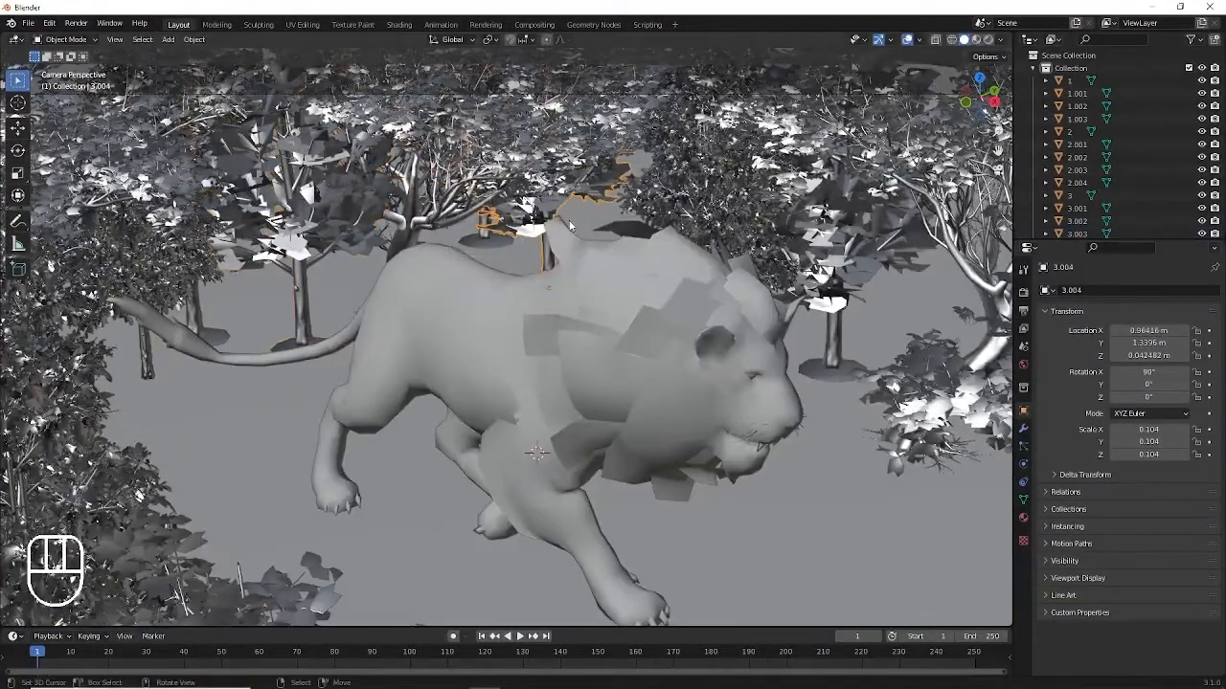
pyautogui.press('g')
pyautogui.hotkey('shift', 'z')
pyautogui.click(575, 229)
pyautogui.hotkey('shift', 'd')
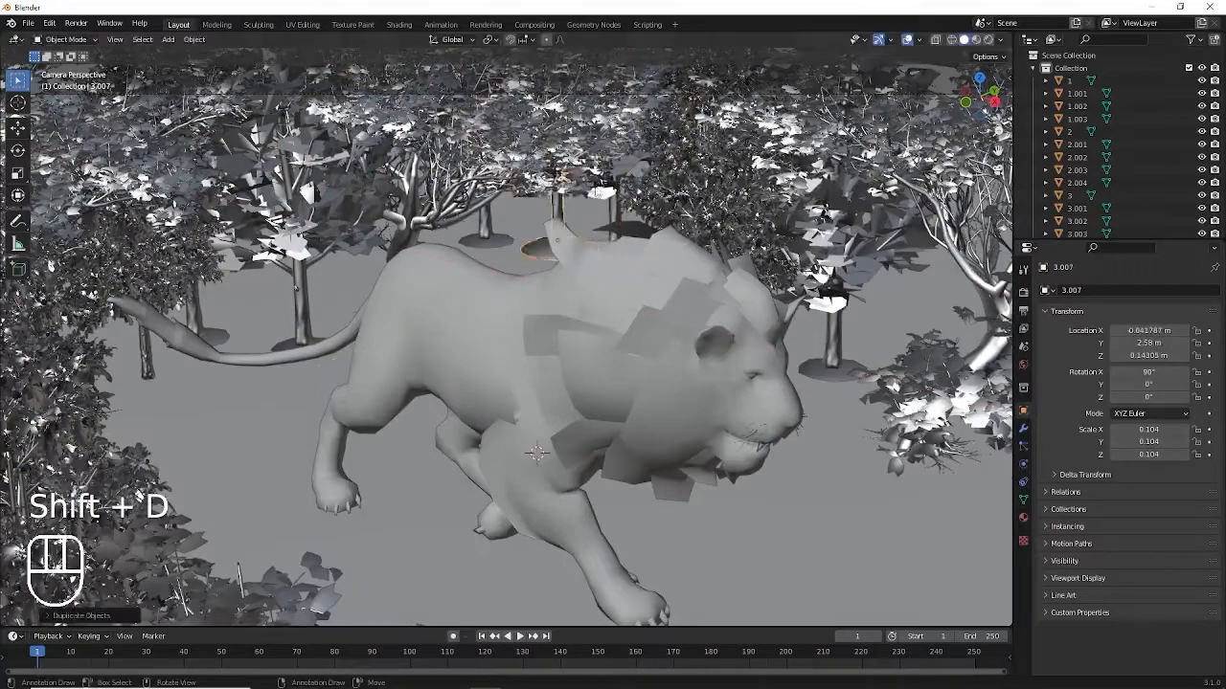
pyautogui.click(574, 220)
# Rotate the moved tree 3 copy in the back row slightly around the Z axis.
pyautogui.scroll(-3, 575, 220)
pyautogui.press('a')
pyautogui.press('KP_0')
pyautogui.click(410, 249)
pyautogui.press('r')
pyautogui.press('z')
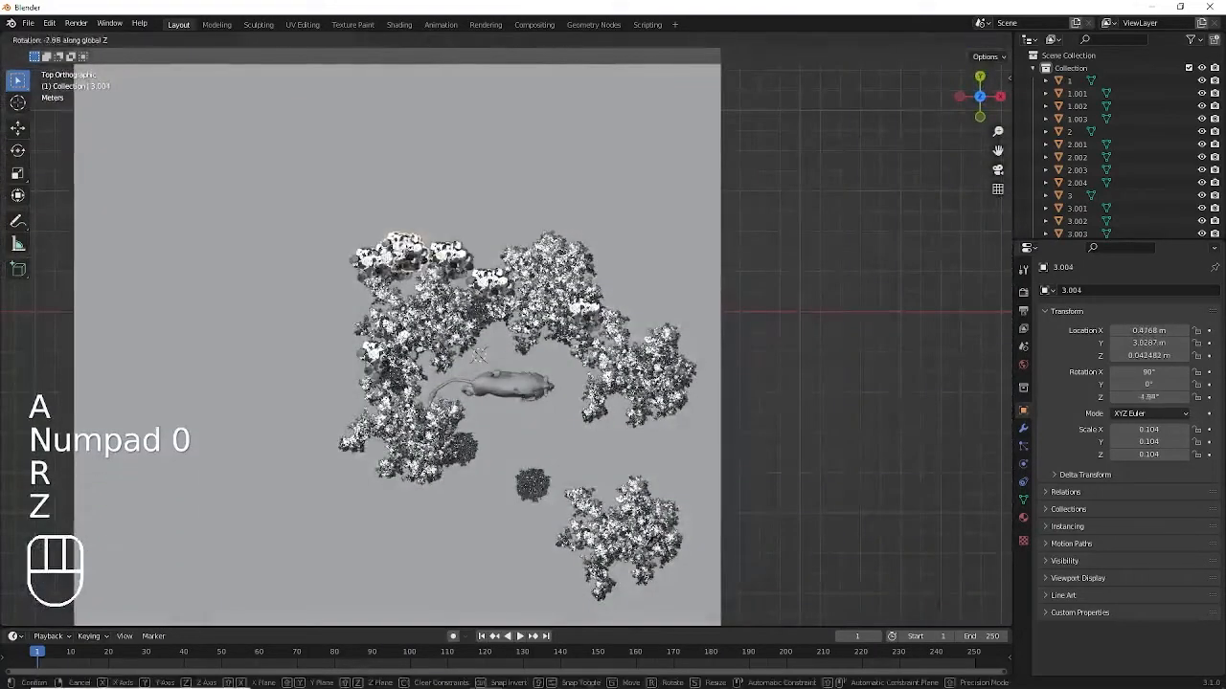
pyautogui.click(426, 262)
# Rotate the two neighbouring tree 3 copies in the back row around Z, giving each a different orientation.
pyautogui.click(372, 258)
pyautogui.press('r')
pyautogui.click(467, 286)
pyautogui.click(452, 256)
pyautogui.press('r')
pyautogui.press('z')
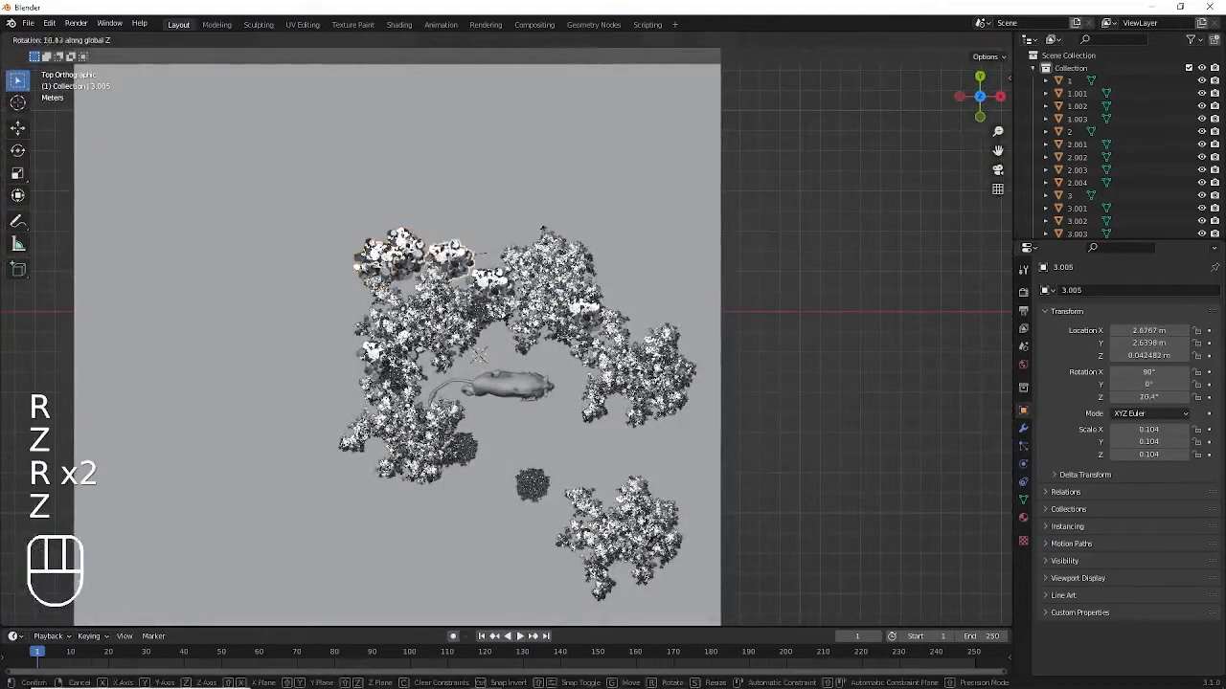
pyautogui.click(479, 279)
# Rotate the small tree 3 between the two large trees beyond the lion's head around the Z axis.
pyautogui.click(565, 264)
pyautogui.scroll(1, 565, 264)
pyautogui.click(652, 333)
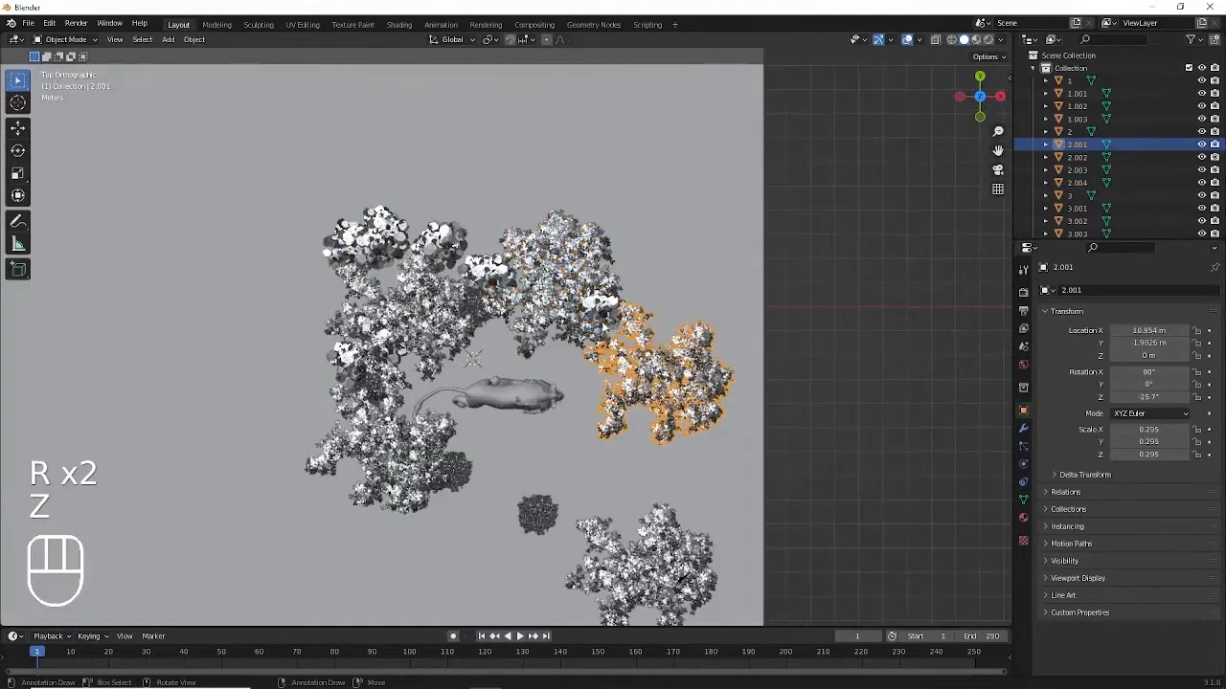
pyautogui.click(602, 304)
pyautogui.press('r')
pyautogui.press('z')
pyautogui.click(616, 294)
# Rotate the tree 3 copy in the cluster behind the lion's tail around the Z axis.
pyautogui.click(486, 271)
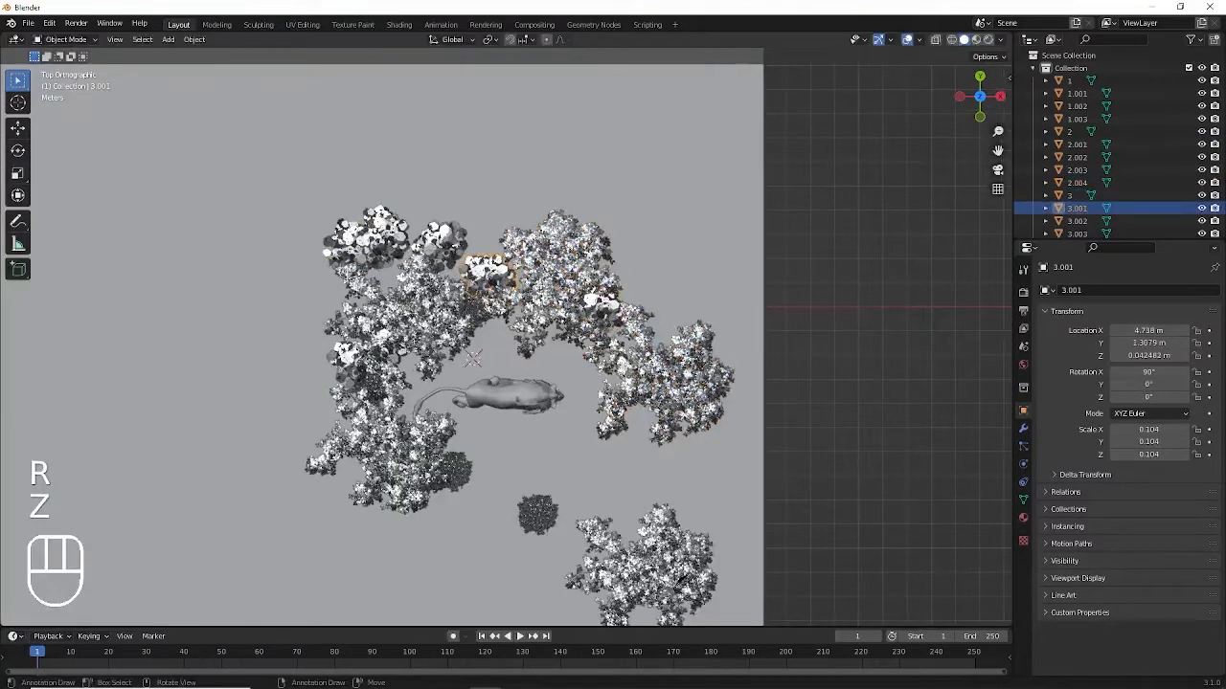
pyautogui.click(364, 359)
pyautogui.click(356, 355)
pyautogui.press('r')
pyautogui.press('z')
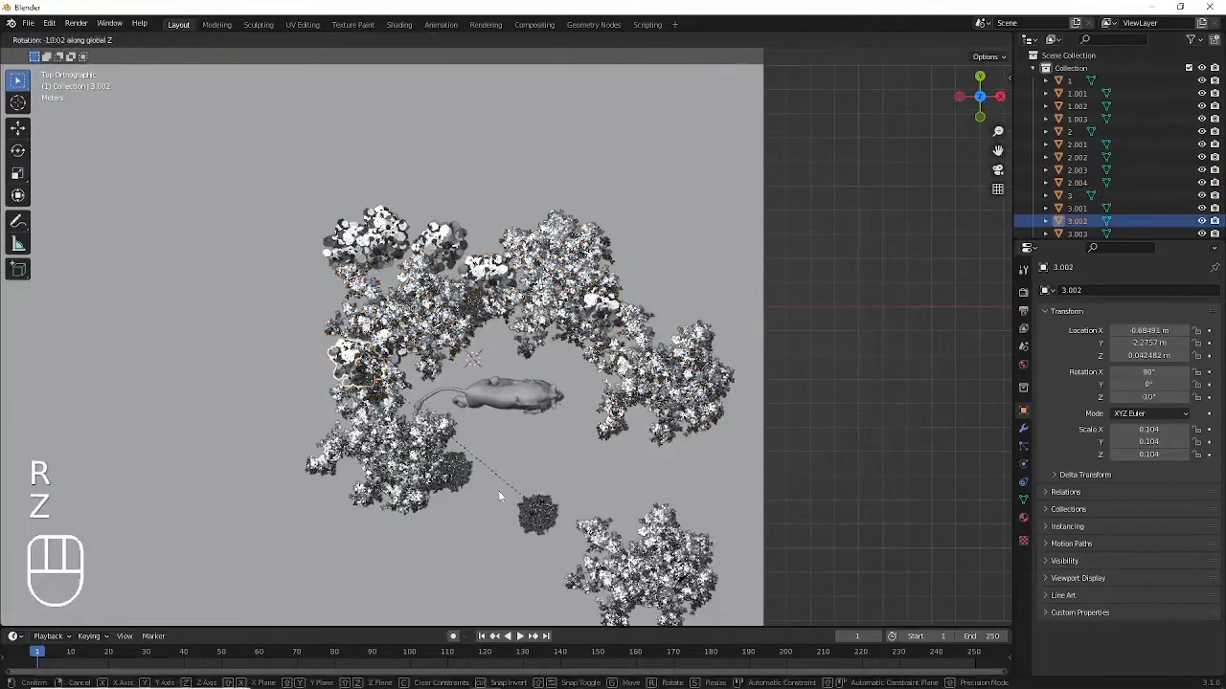
pyautogui.click(500, 490)
# Rotate the slim tree 1 copy beside the lion's tail to about 27.7° around Z.
pyautogui.click(456, 471)
pyautogui.press('r')
pyautogui.press('z')
pyautogui.click(554, 432)
# Examine the tree arrangement around the lion from above, checking the individual large trees and the slim tree near the camera.
pyautogui.press('KP_0')
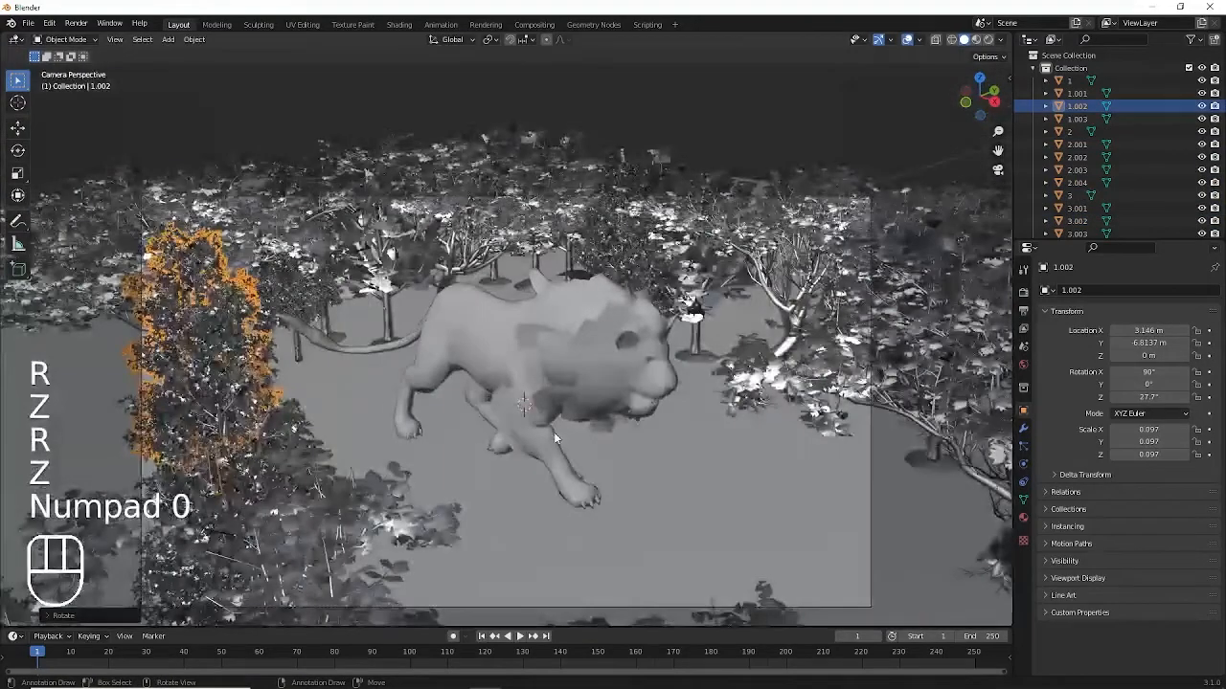
pyautogui.press('KP_0')
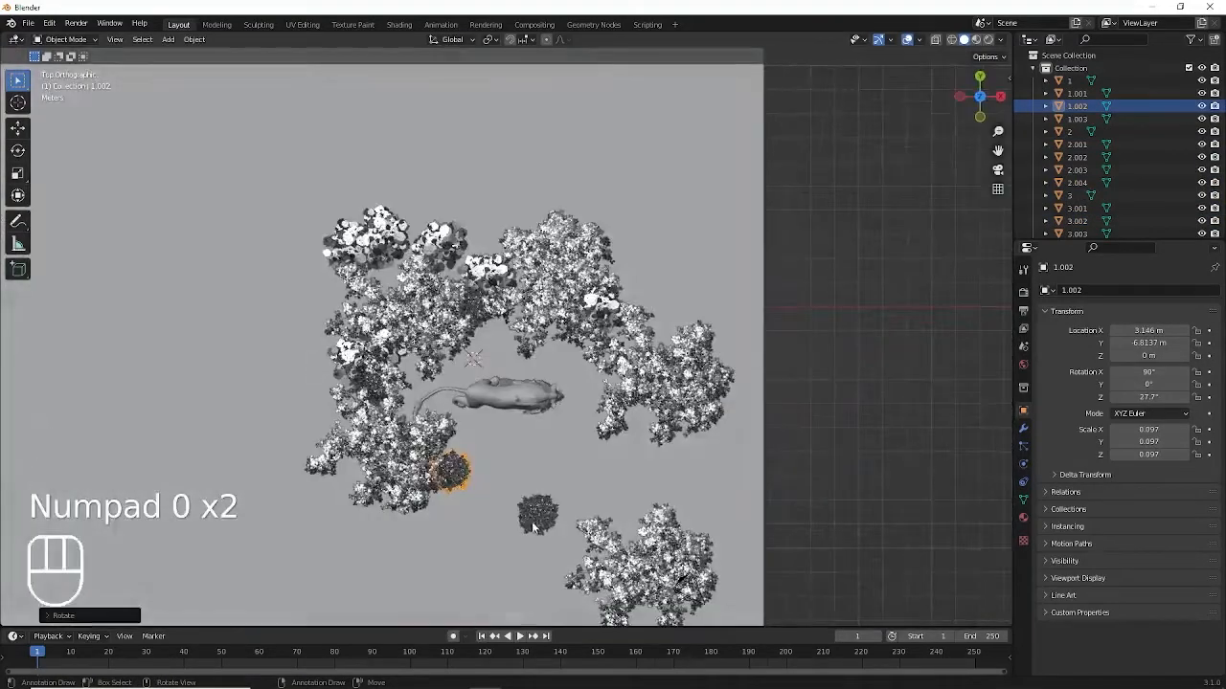
pyautogui.click(381, 436)
pyautogui.click(564, 297)
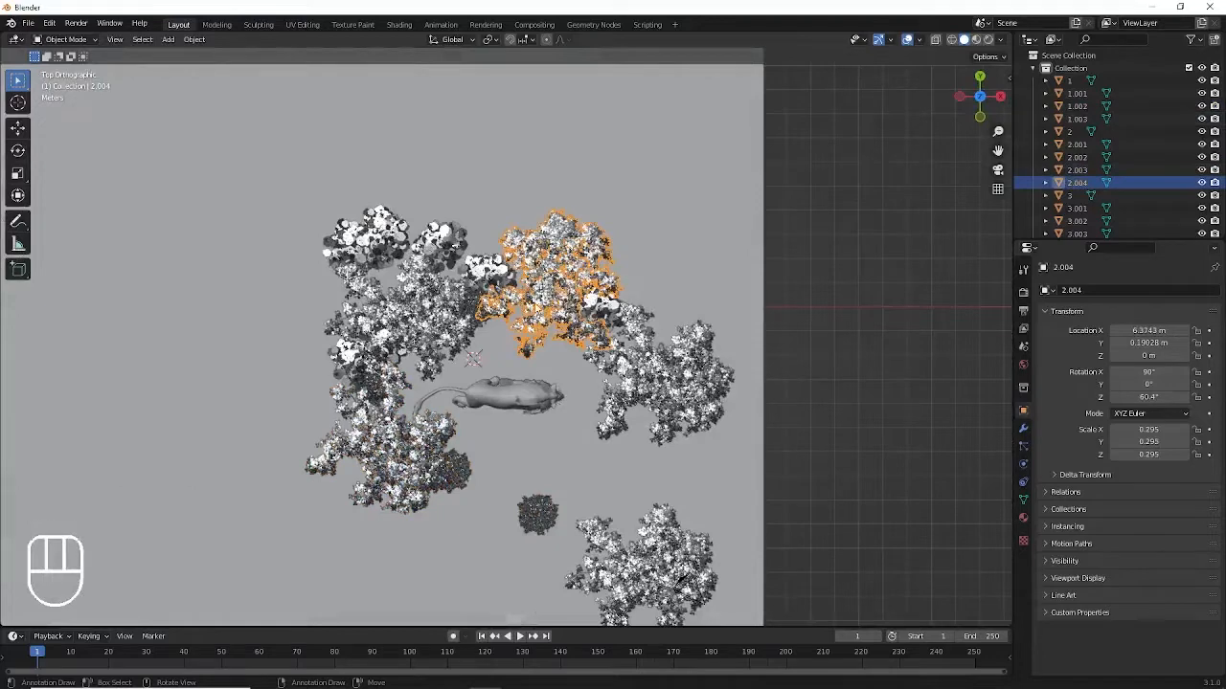
pyautogui.click(660, 379)
pyautogui.click(551, 277)
pyautogui.click(383, 316)
pyautogui.click(383, 450)
pyautogui.click(632, 565)
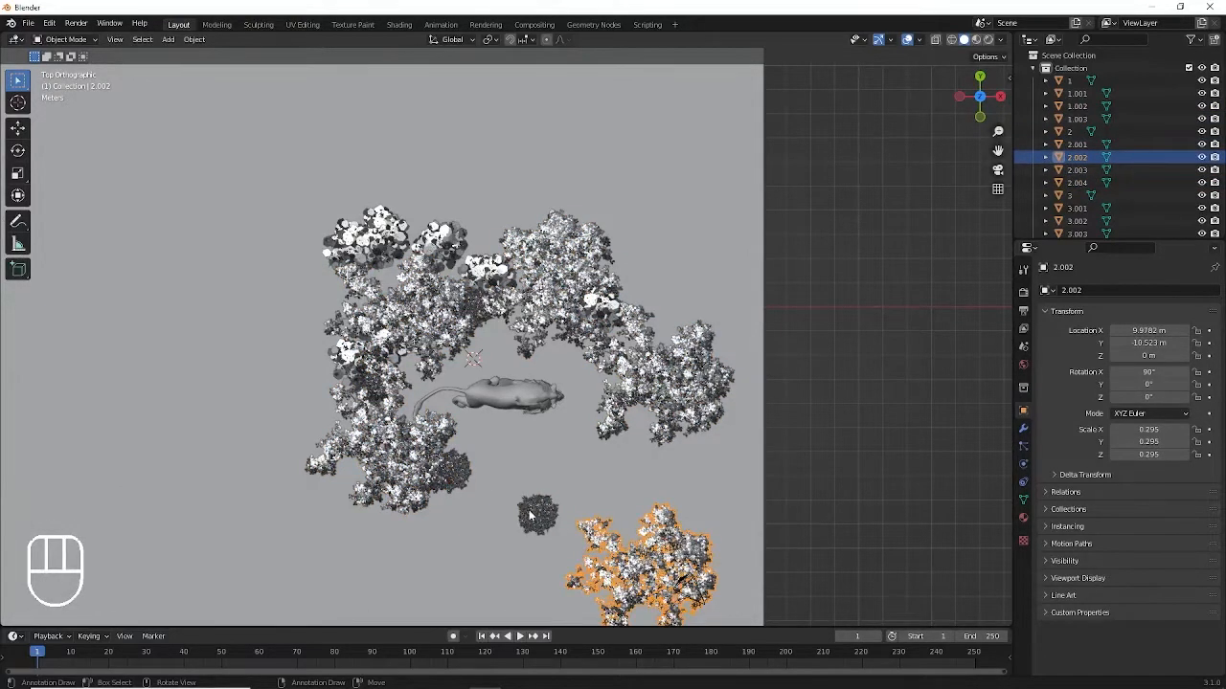
pyautogui.click(532, 515)
pyautogui.keyDown('shift'); pyautogui.scroll(-2, 673, 529); pyautogui.keyUp('shift')
pyautogui.keyDown('ctrl'); pyautogui.scroll(2, 673, 529); pyautogui.keyUp('ctrl')
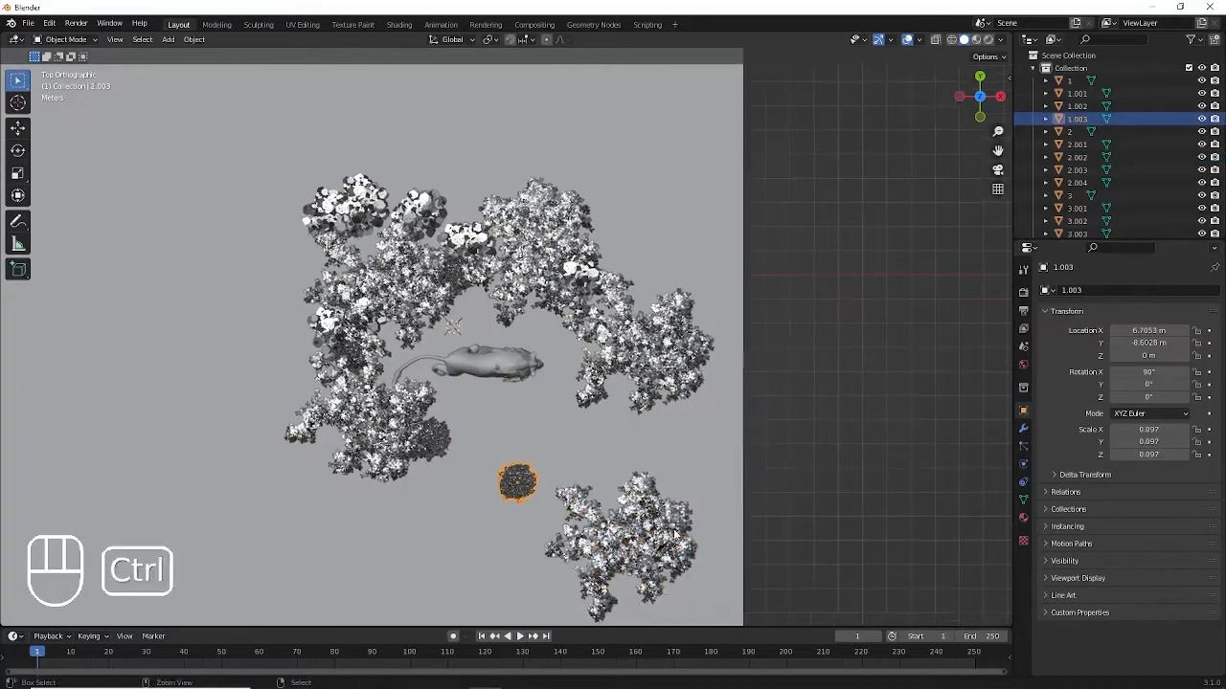
pyautogui.keyDown('shift'); pyautogui.scroll(-3, 673, 529); pyautogui.keyUp('shift')
pyautogui.scroll(1, 674, 533)
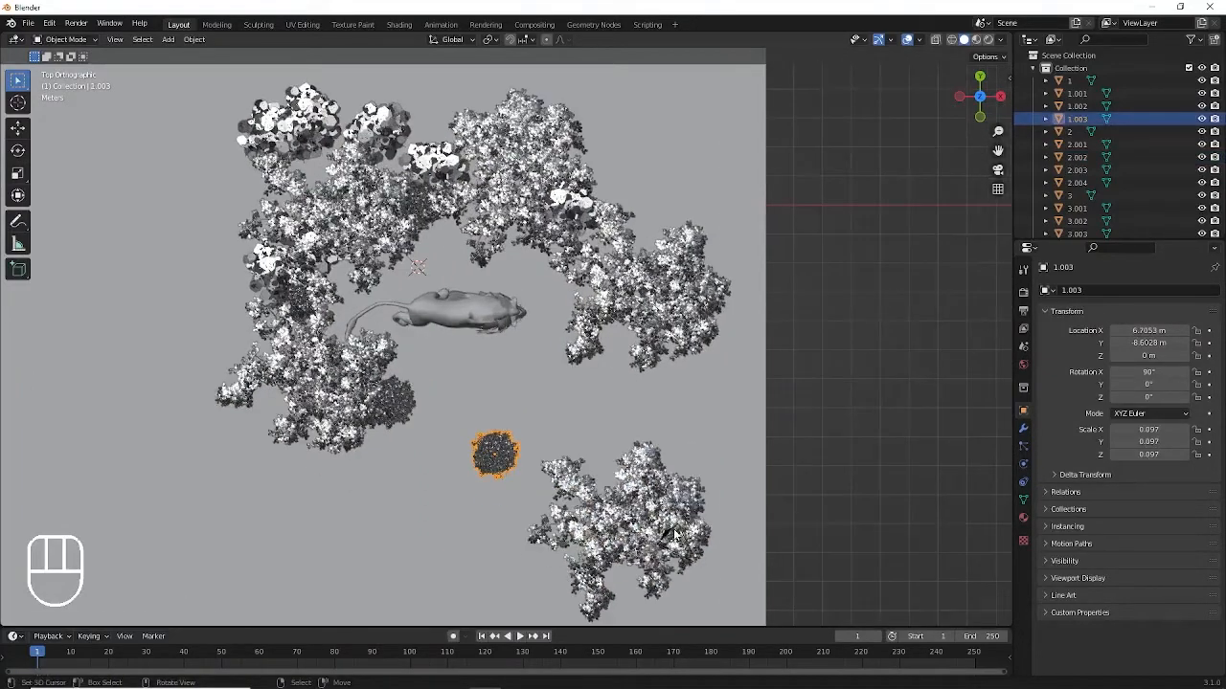
# Compare the top layout with the camera view, checking which trees frame the lion and where the camera stands.
pyautogui.press('KP_0')
pyautogui.press('KP_0')
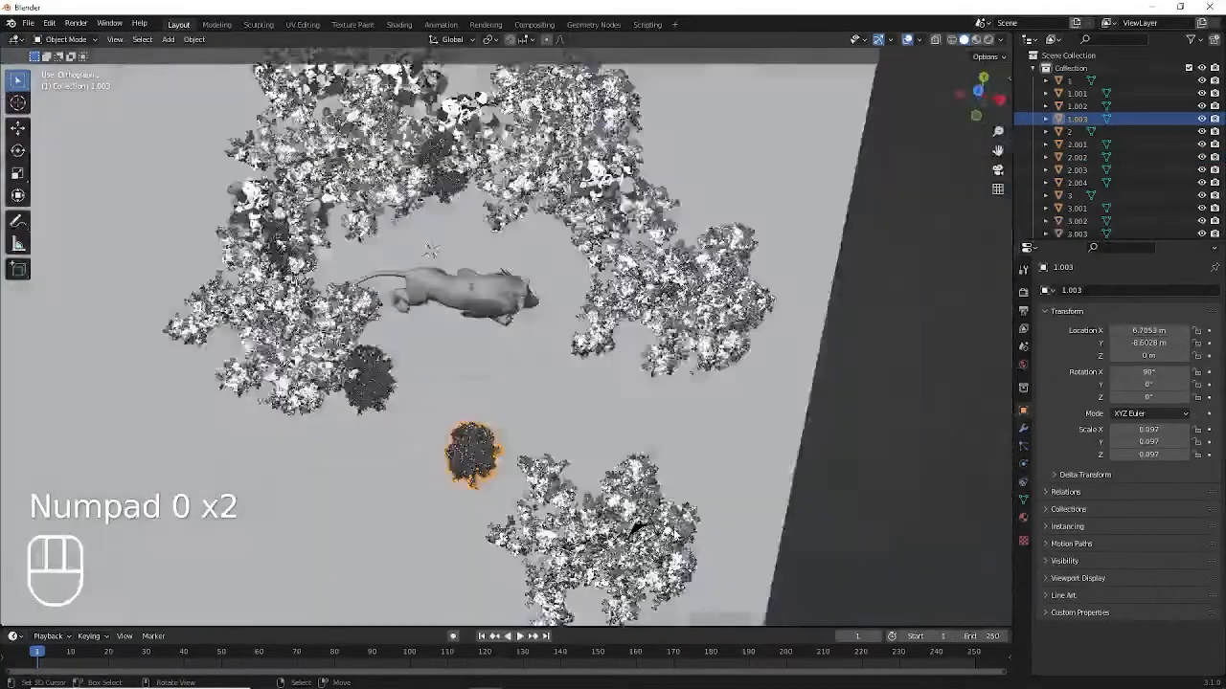
pyautogui.click(673, 533)
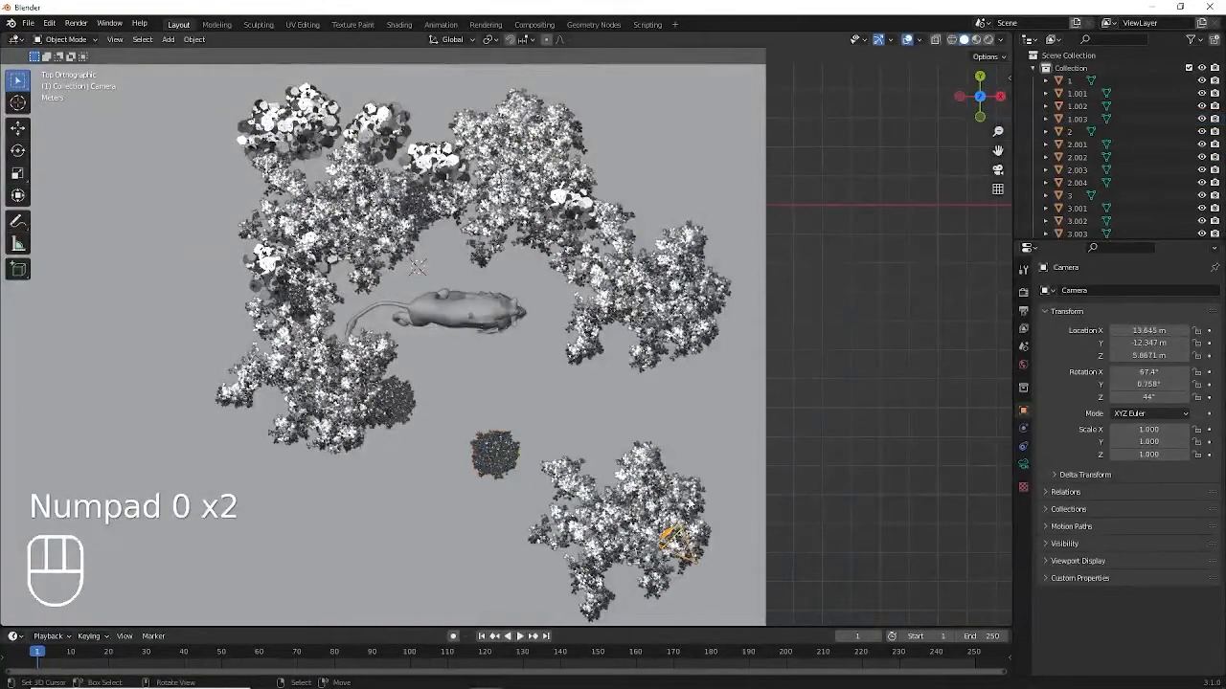
pyautogui.click(663, 505)
pyautogui.press('KP_0')
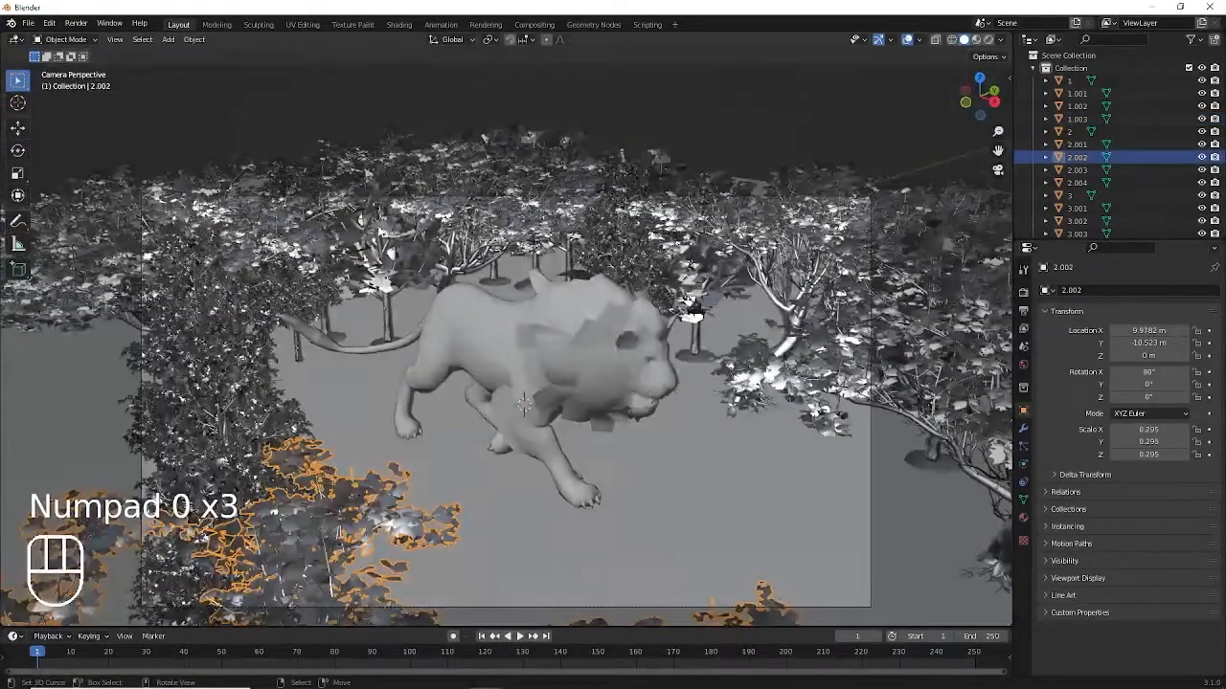
pyautogui.click(291, 224)
pyautogui.click(534, 177)
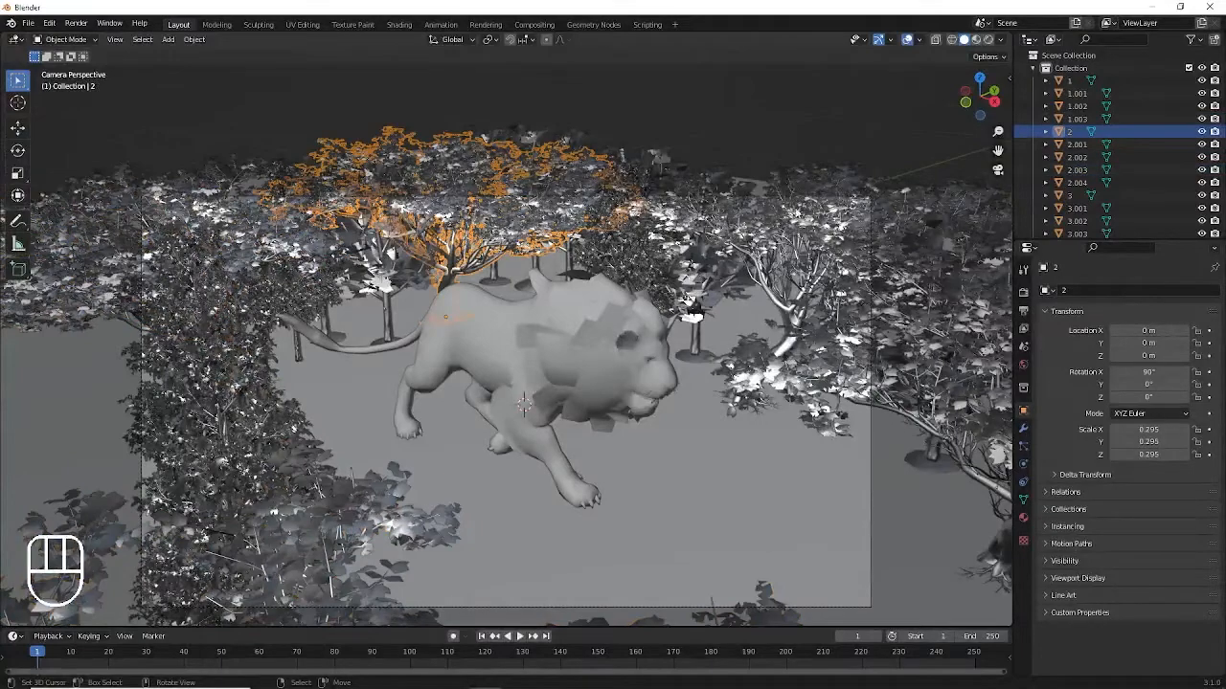
pyautogui.click(829, 209)
pyautogui.click(288, 550)
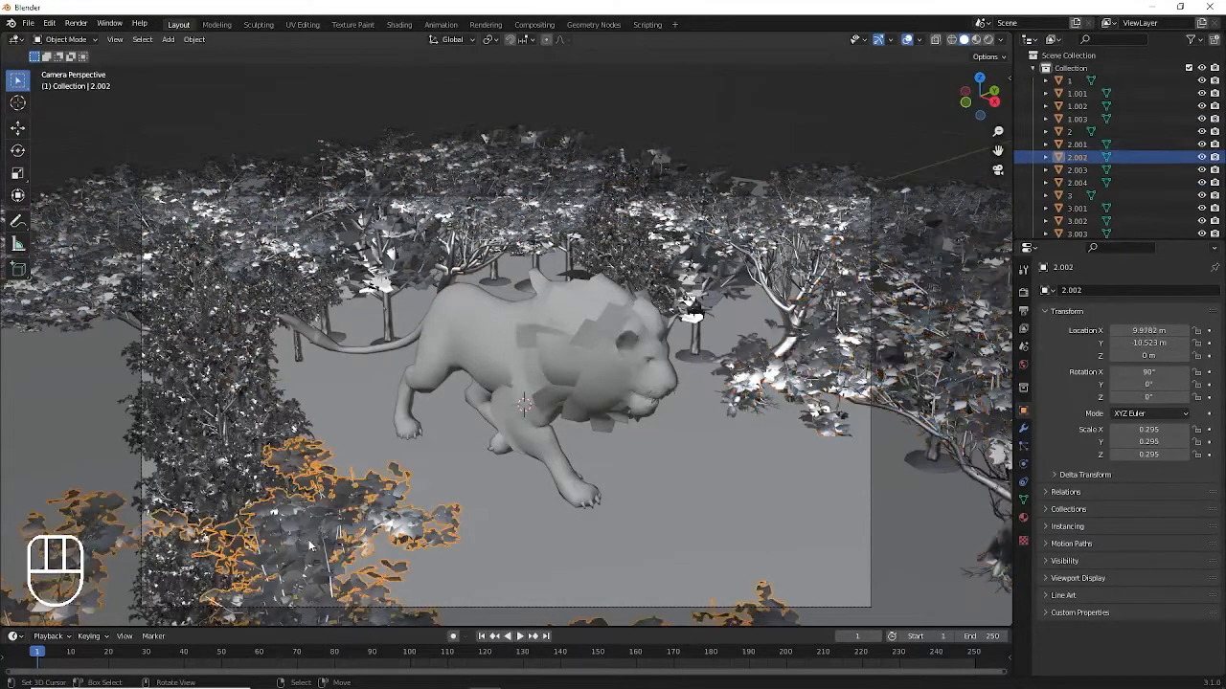
# Duplicate the slim tree near the camera, place the copy between the two slim trees and rotate it to about -17.4° around Z.
pyautogui.press('KP_0')
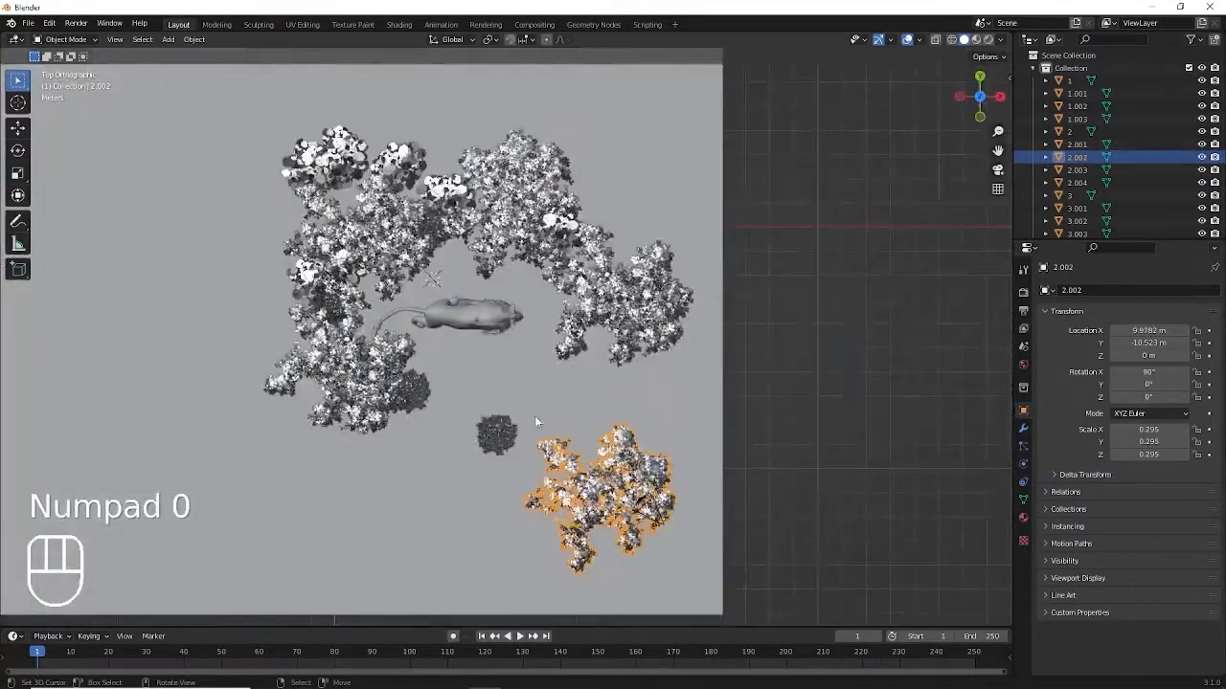
pyautogui.click(498, 436)
pyautogui.hotkey('shift', 'd')
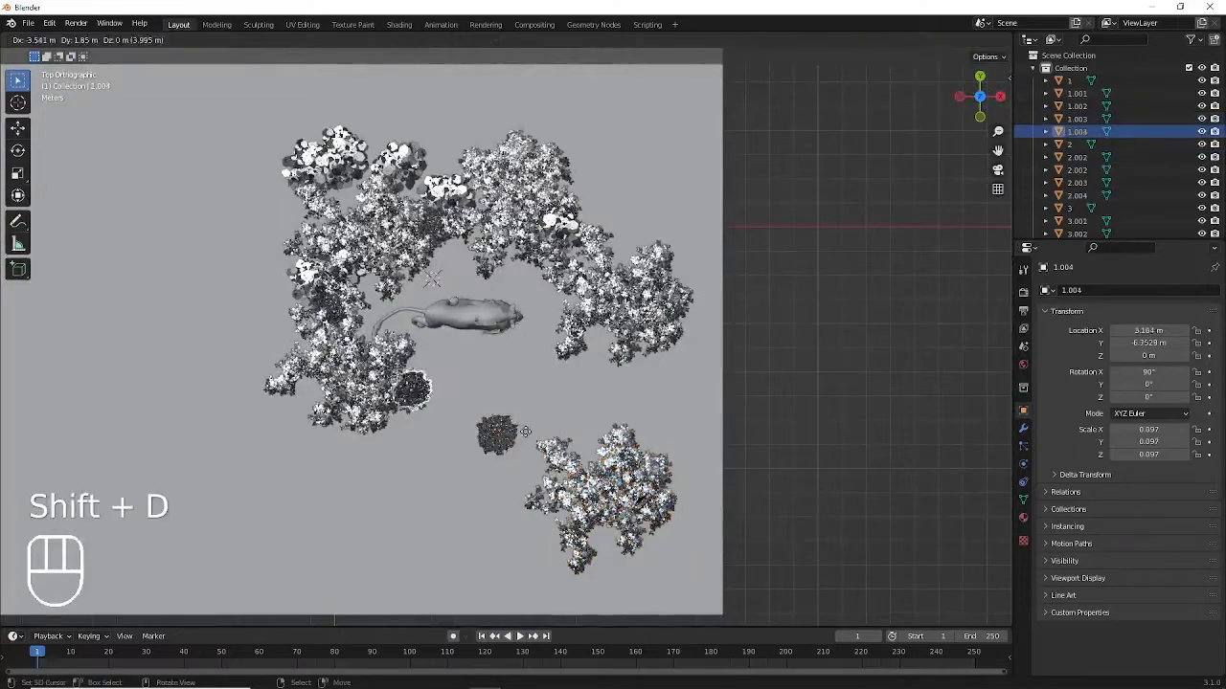
pyautogui.click(515, 428)
pyautogui.press('KP_0')
pyautogui.press('r')
pyautogui.press('z')
pyautogui.click(445, 534)
# Move the rotated slim tree copy along the ground plane to close the gap between the neighbouring slim trees.
pyautogui.press('g')
pyautogui.press('g')
pyautogui.press('g')
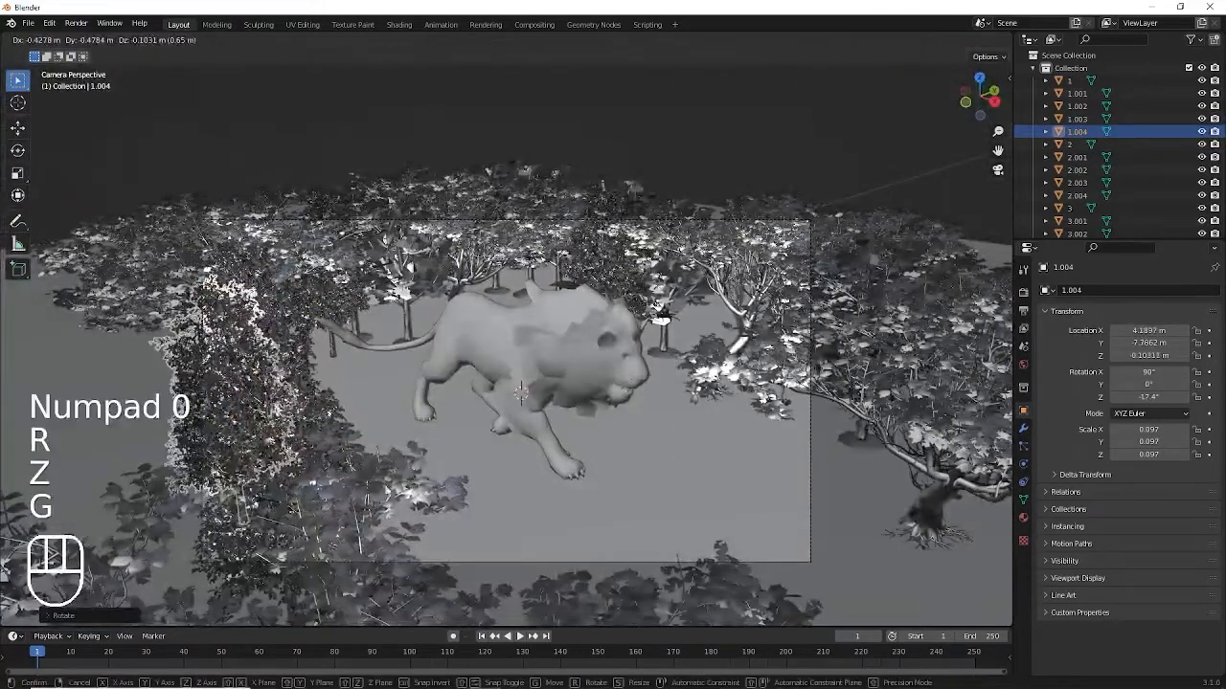
pyautogui.press('g')
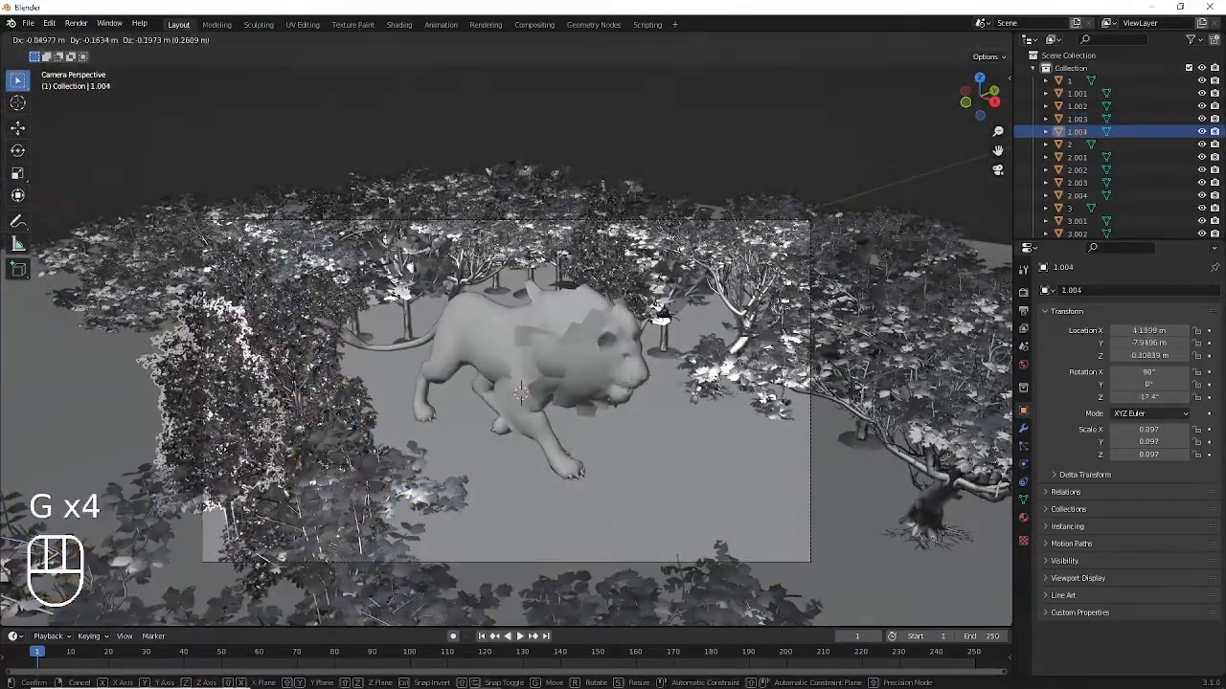
pyautogui.hotkey('shift', 'z')
pyautogui.click(567, 441)
# Rotate the large tree in the camera's foreground to about 20.1° around Z and shift it slightly along the ground plane.
pyautogui.press('a')
pyautogui.scroll(-2, 567, 441)
pyautogui.click(712, 554)
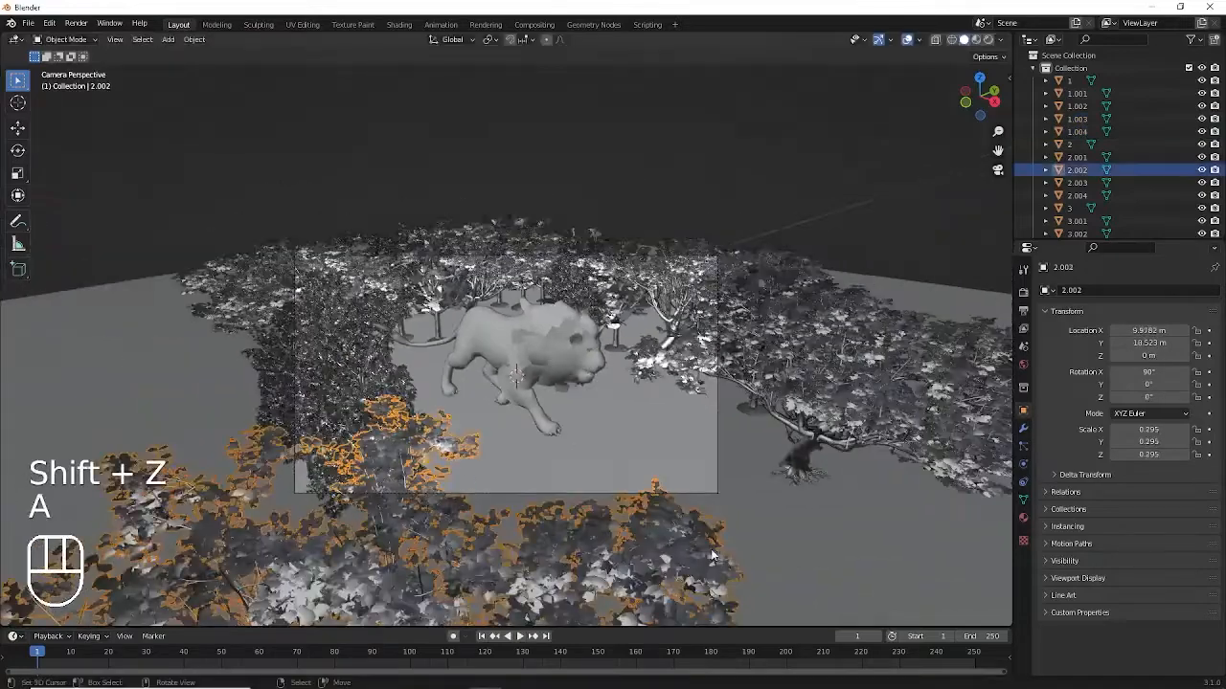
pyautogui.press('r')
pyautogui.press('z')
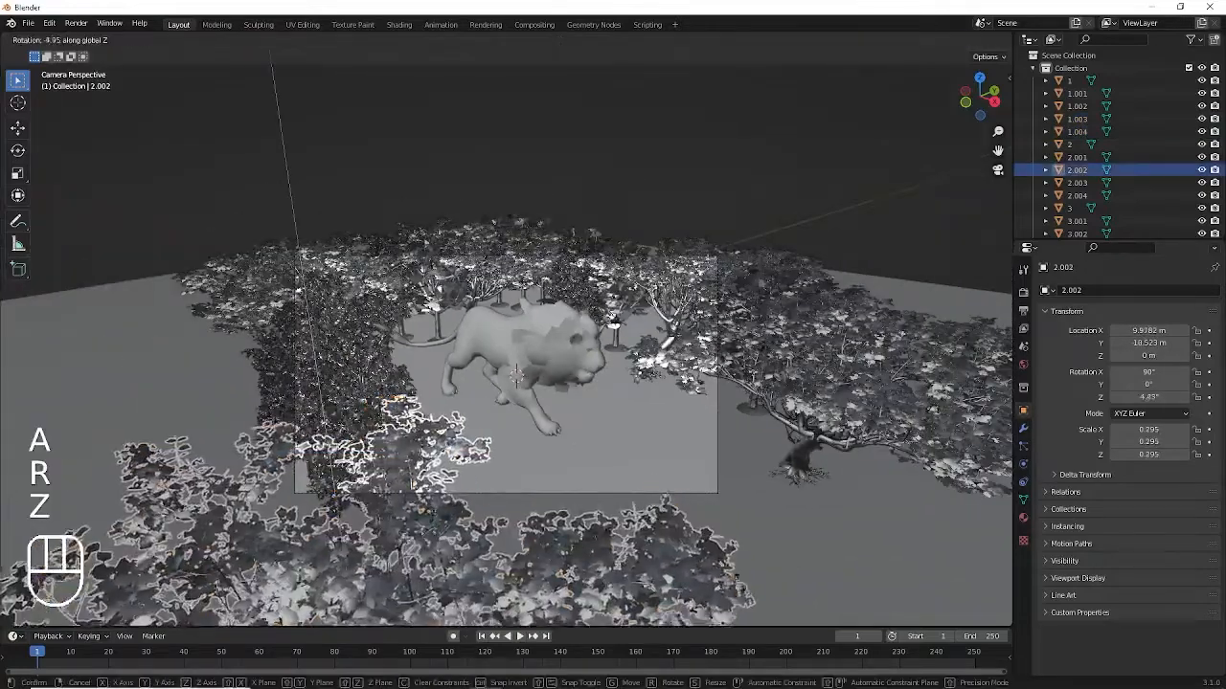
pyautogui.click(728, 541)
pyautogui.press('g')
pyautogui.hotkey('shift', 'z')
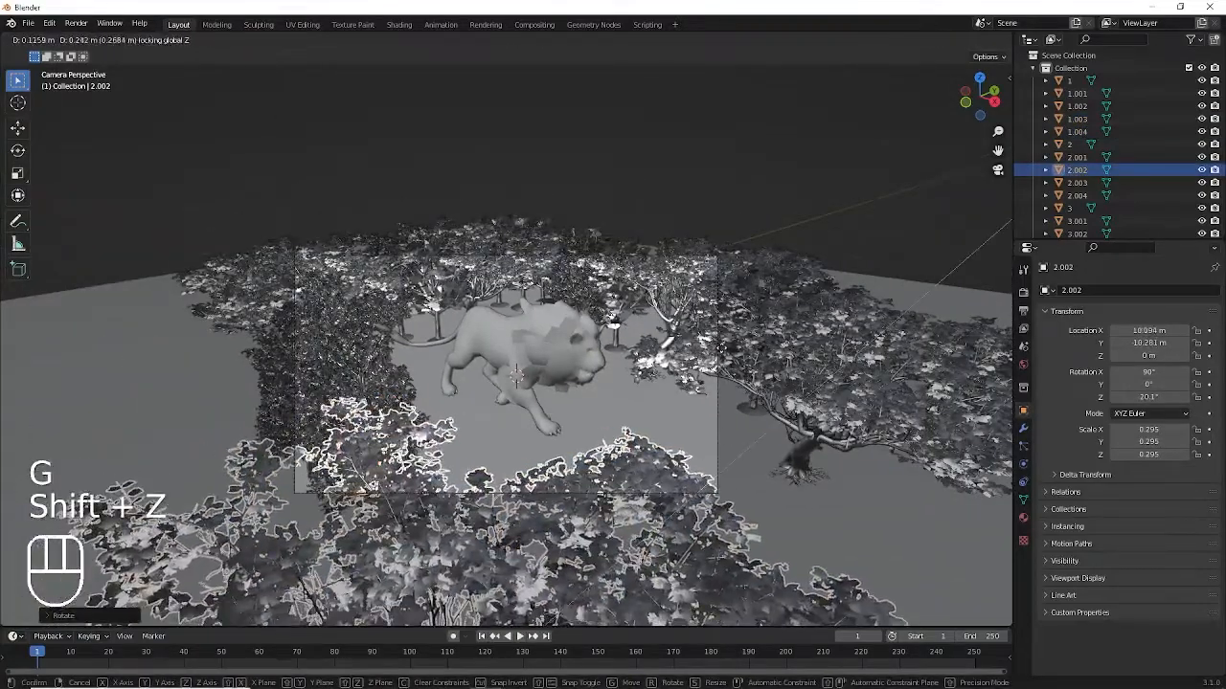
pyautogui.click(720, 536)
# Shift the large tree in front of the lion's head along the ground plane and rotate it to about -59° around Z.
pyautogui.click(807, 442)
pyautogui.press('g')
pyautogui.hotkey('shift', 'z')
pyautogui.click(807, 435)
pyautogui.press('r')
pyautogui.press('z')
pyautogui.click(873, 555)
pyautogui.press('r')
pyautogui.press('z')
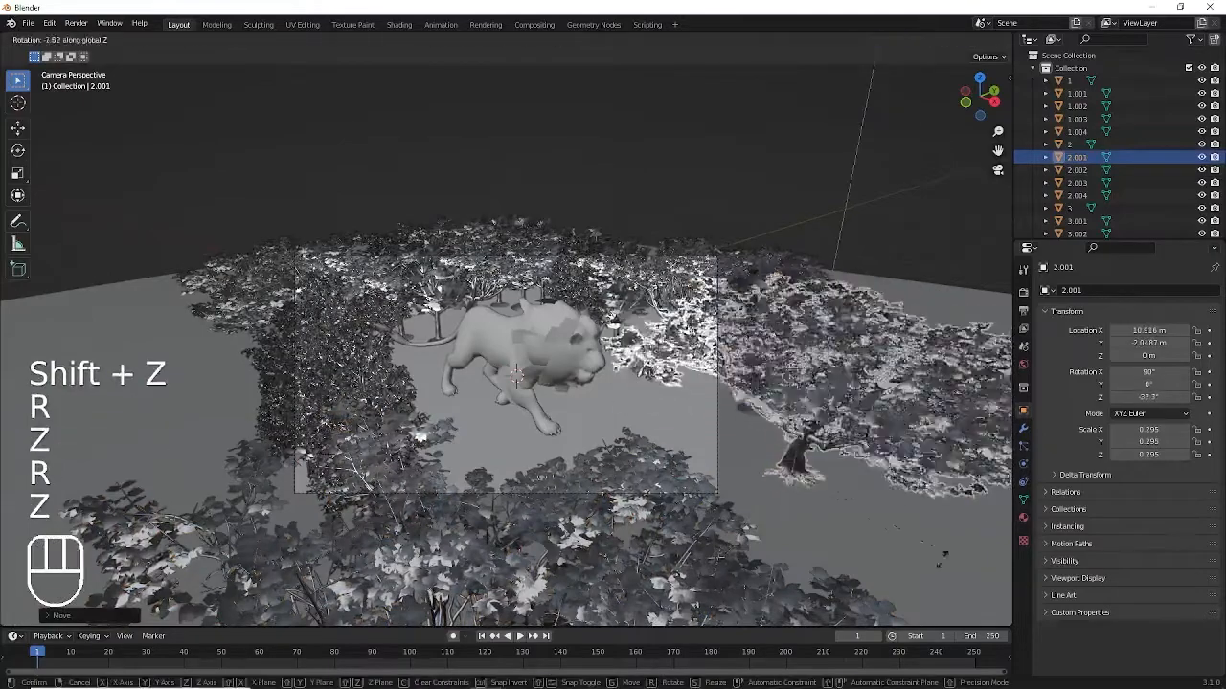
pyautogui.click(886, 603)
# Move the large tree rotated to -59° along the ground plane to about X 11.59 m, clearing the space before the lion.
pyautogui.press('g')
pyautogui.hotkey('shift', 'z')
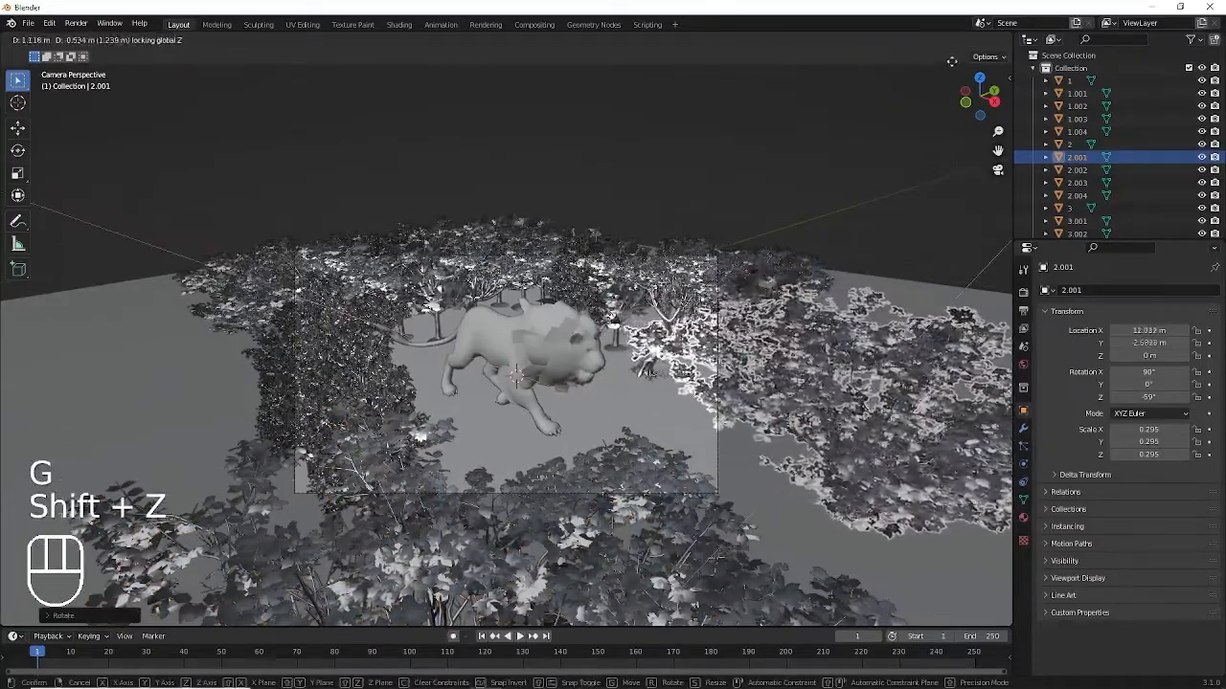
pyautogui.click(762, 411)
pyautogui.press('a')
pyautogui.scroll(2, 705, 409)
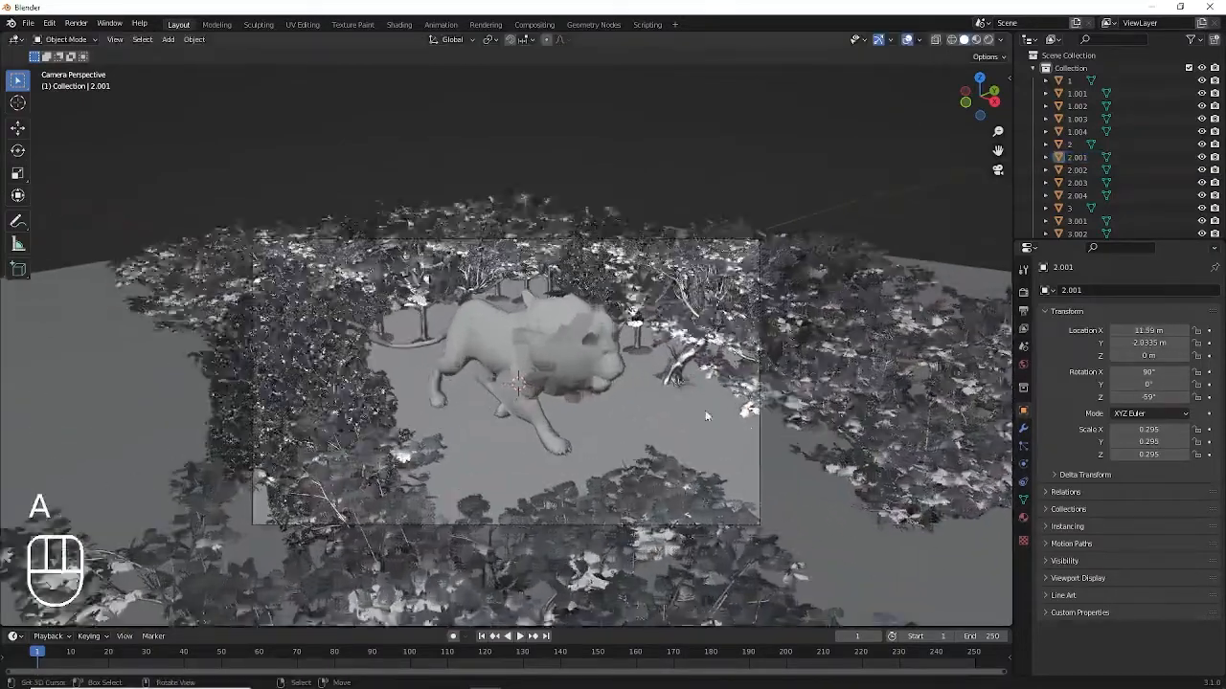
# Move the lion along the ground plane to about X 5.67 m, Y -3.56 m.
pyautogui.scroll(-2, 695, 404)
pyautogui.keyDown('ctrl'); pyautogui.scroll(-3, 695, 404); pyautogui.keyUp('ctrl')
pyautogui.scroll(2, 695, 404)
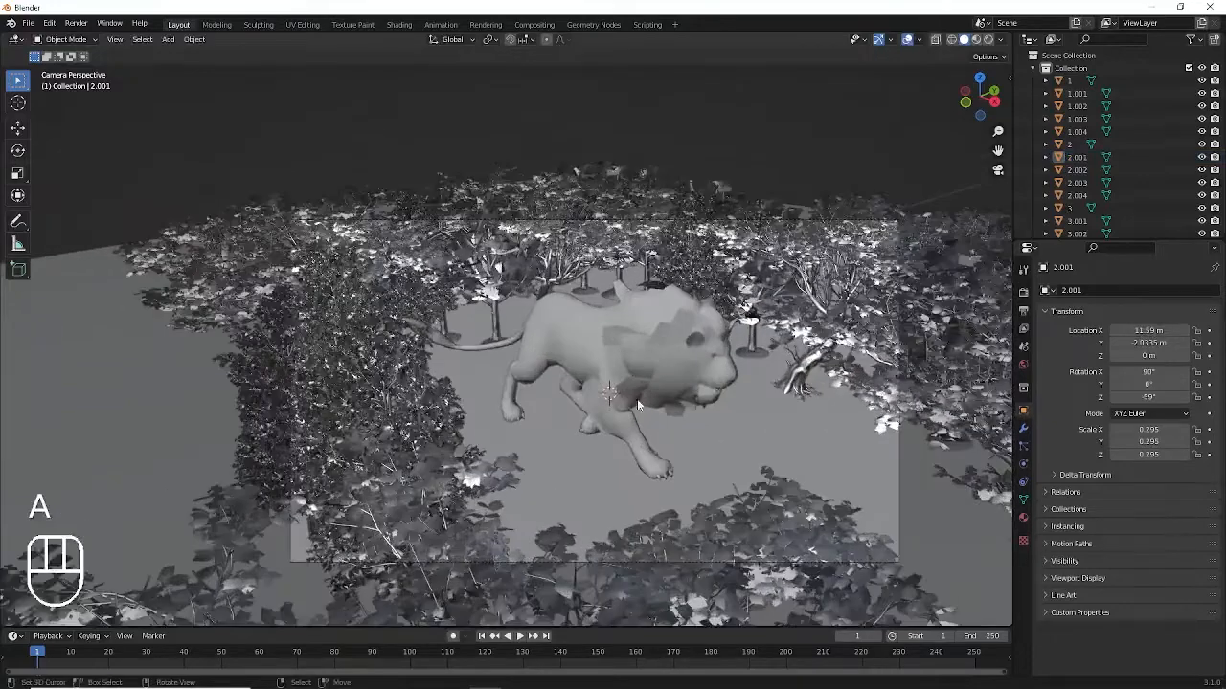
pyautogui.click(637, 404)
pyautogui.scroll(-2, 766, 421)
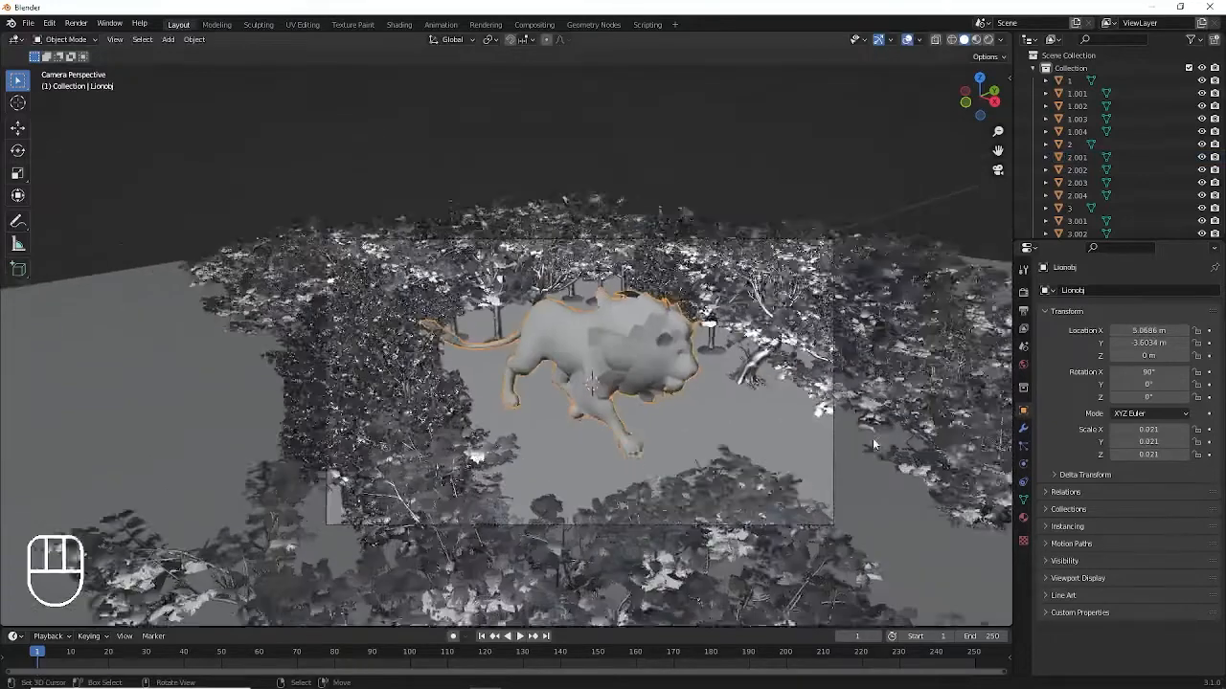
pyautogui.press('g')
pyautogui.hotkey('shift', 'z')
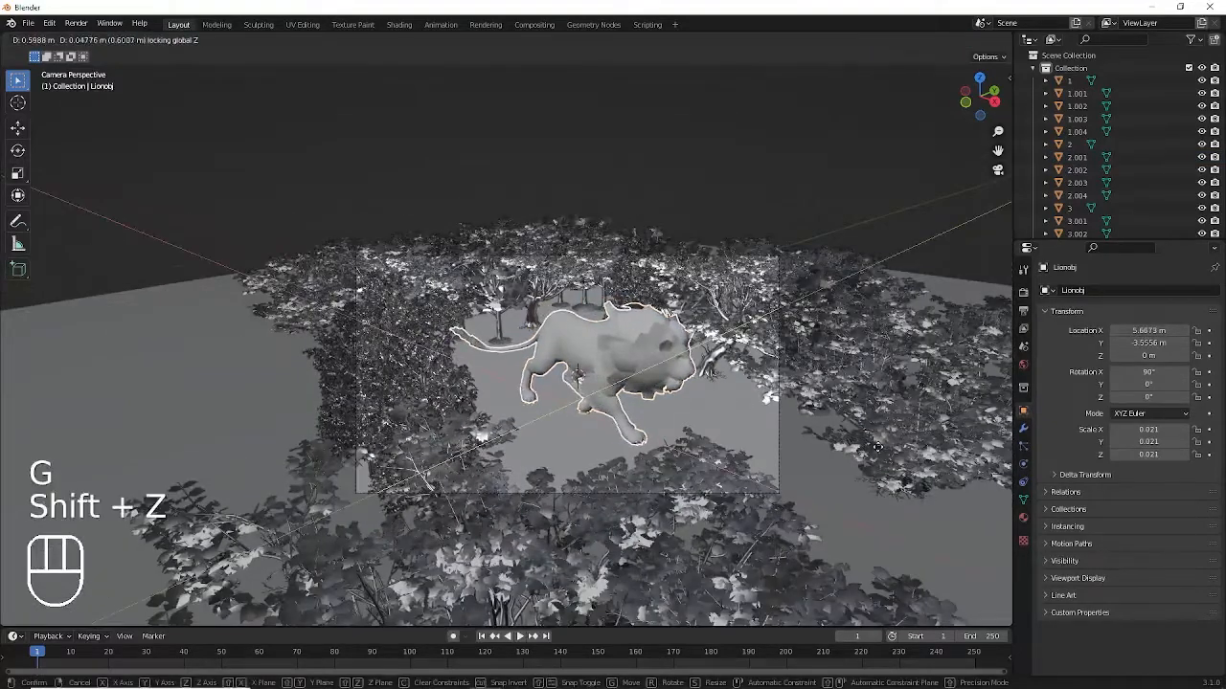
pyautogui.click(874, 447)
pyautogui.press('a')
pyautogui.scroll(1, 787, 426)
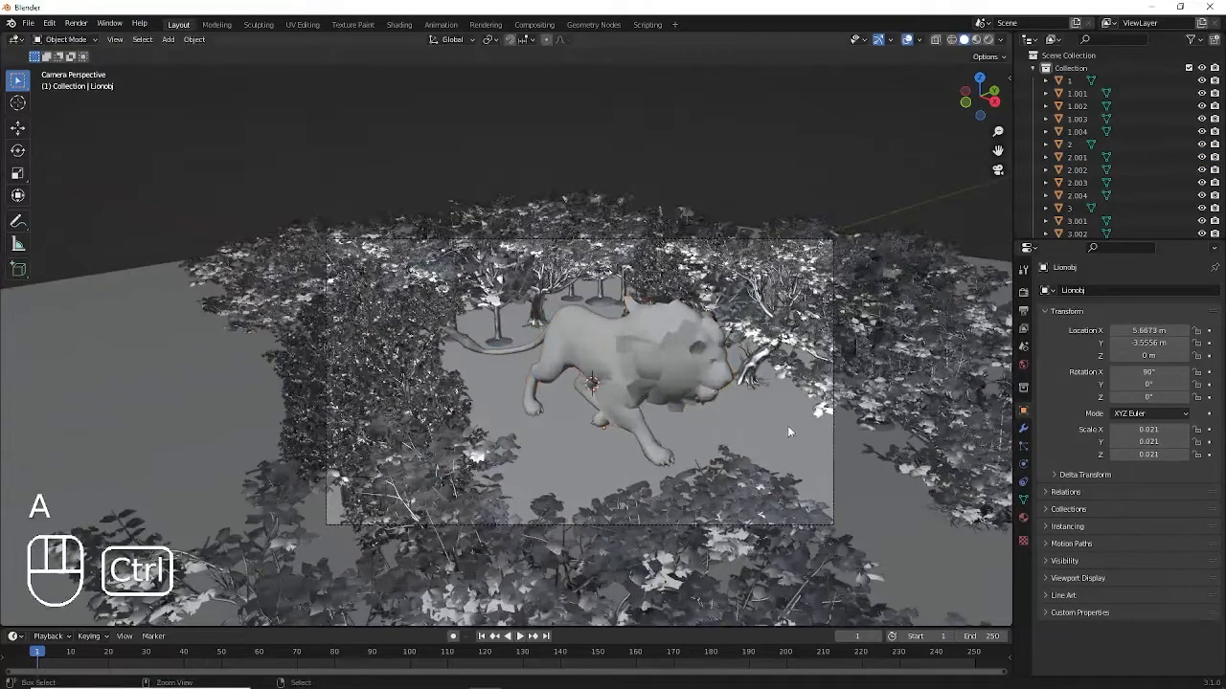
# Examine in the camera view how the foreground, slim and background trees frame the lion.
pyautogui.keyDown('ctrl'); pyautogui.scroll(1, 752, 415); pyautogui.keyUp('ctrl')
pyautogui.scroll(-2, 745, 411)
pyautogui.scroll(1, 688, 395)
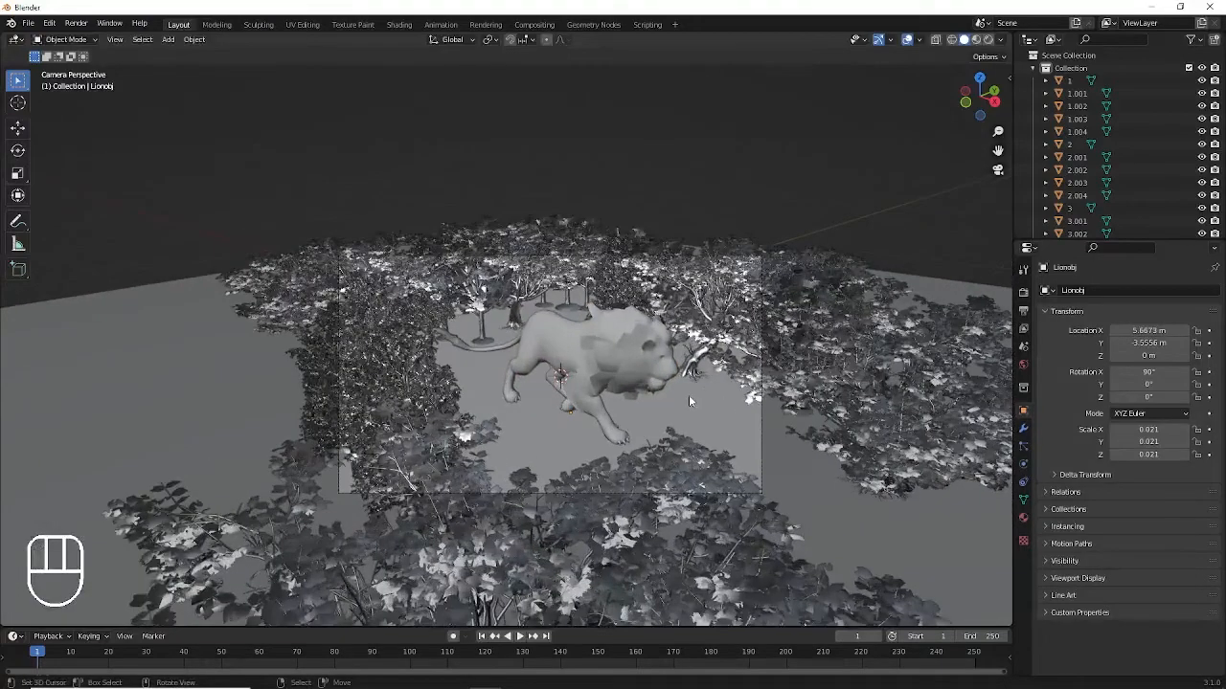
pyautogui.keyDown('ctrl'); pyautogui.scroll(1, 689, 401); pyautogui.keyUp('ctrl')
pyautogui.keyDown('shift'); pyautogui.scroll(-2, 435, 478); pyautogui.keyUp('shift')
pyautogui.scroll(2, 341, 434)
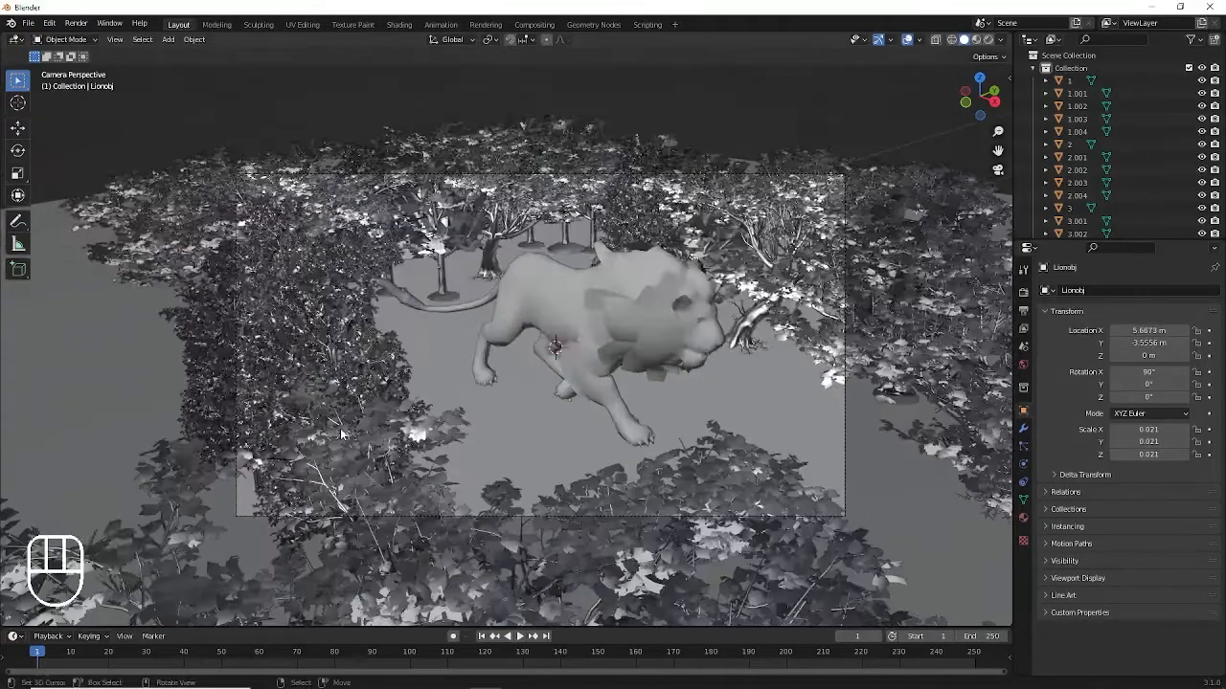
pyautogui.keyDown('ctrl'); pyautogui.scroll(-1, 341, 433); pyautogui.keyUp('ctrl')
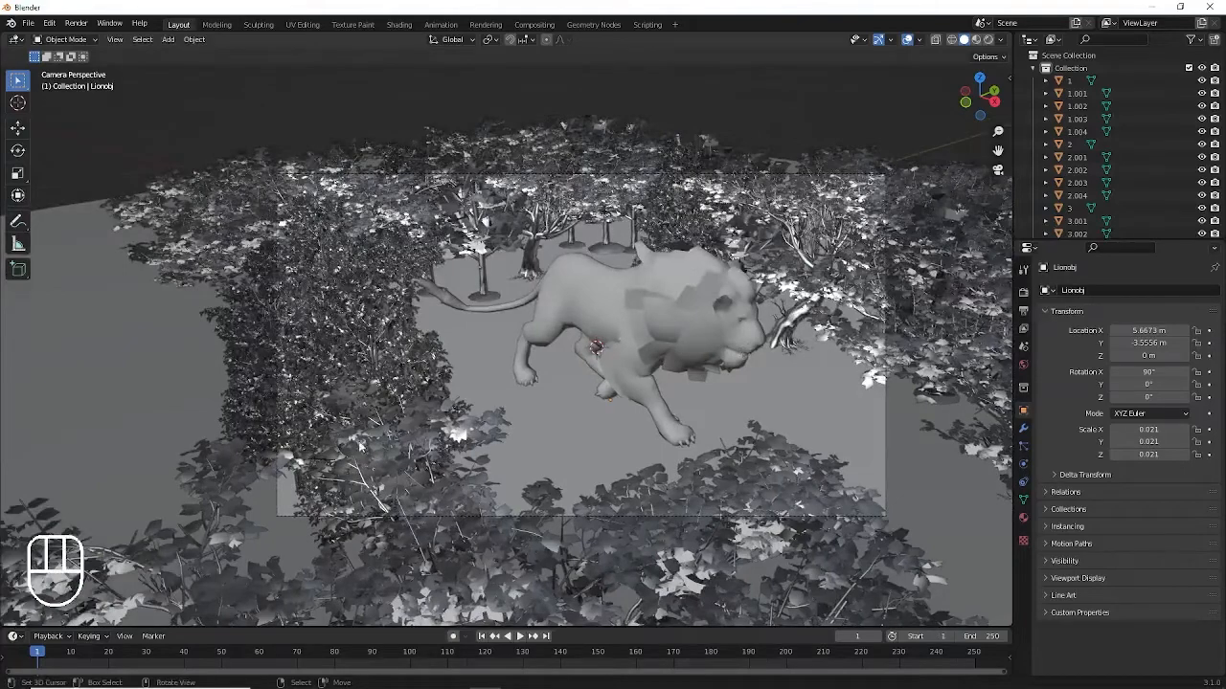
pyautogui.click(422, 465)
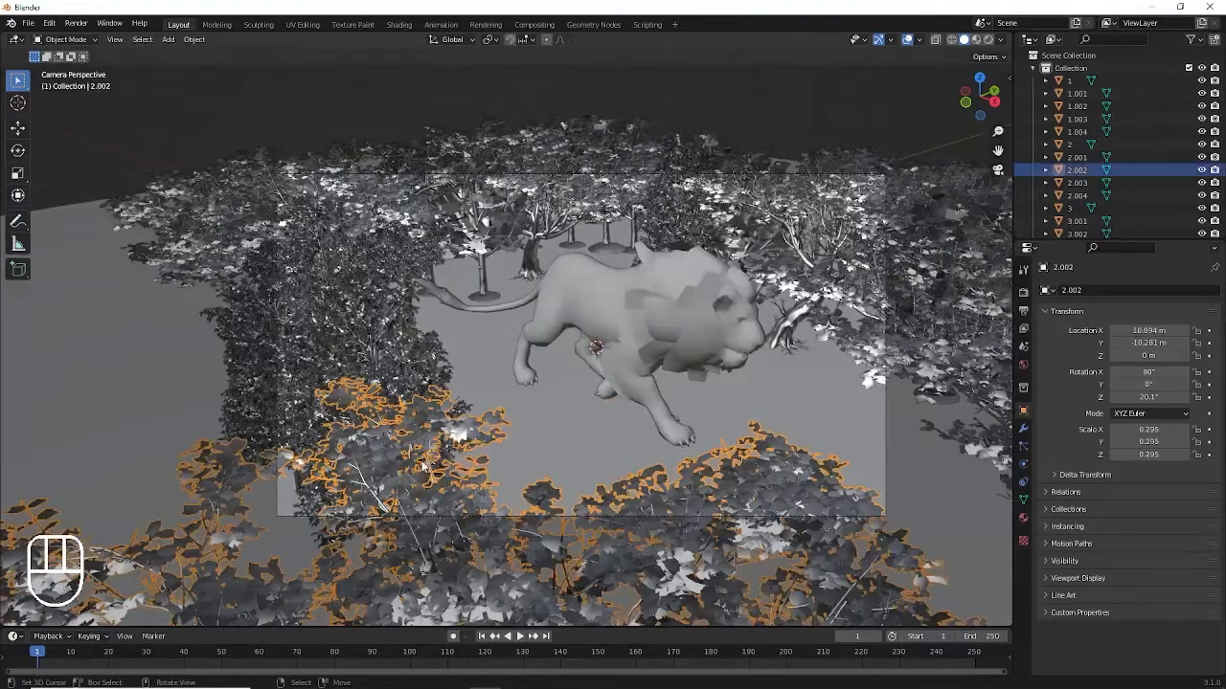
pyautogui.click(402, 265)
# In the top view, hide the small tree and the large tree at the world origin behind the lion.
pyautogui.press('KP_0')
pyautogui.keyDown('ctrl'); pyautogui.scroll(-3, 667, 486); pyautogui.keyUp('ctrl')
pyautogui.keyDown('shift'); pyautogui.scroll(2, 667, 486); pyautogui.keyUp('shift')
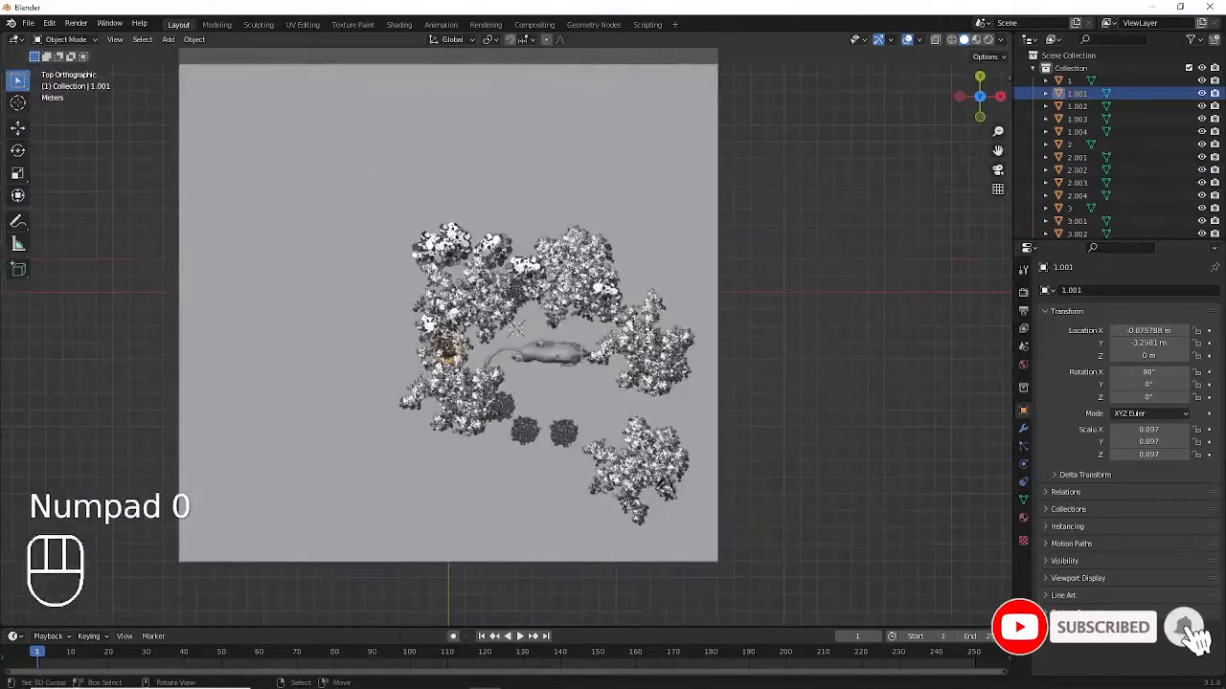
pyautogui.click(528, 213)
pyautogui.click(525, 274)
pyautogui.scroll(1, 513, 296)
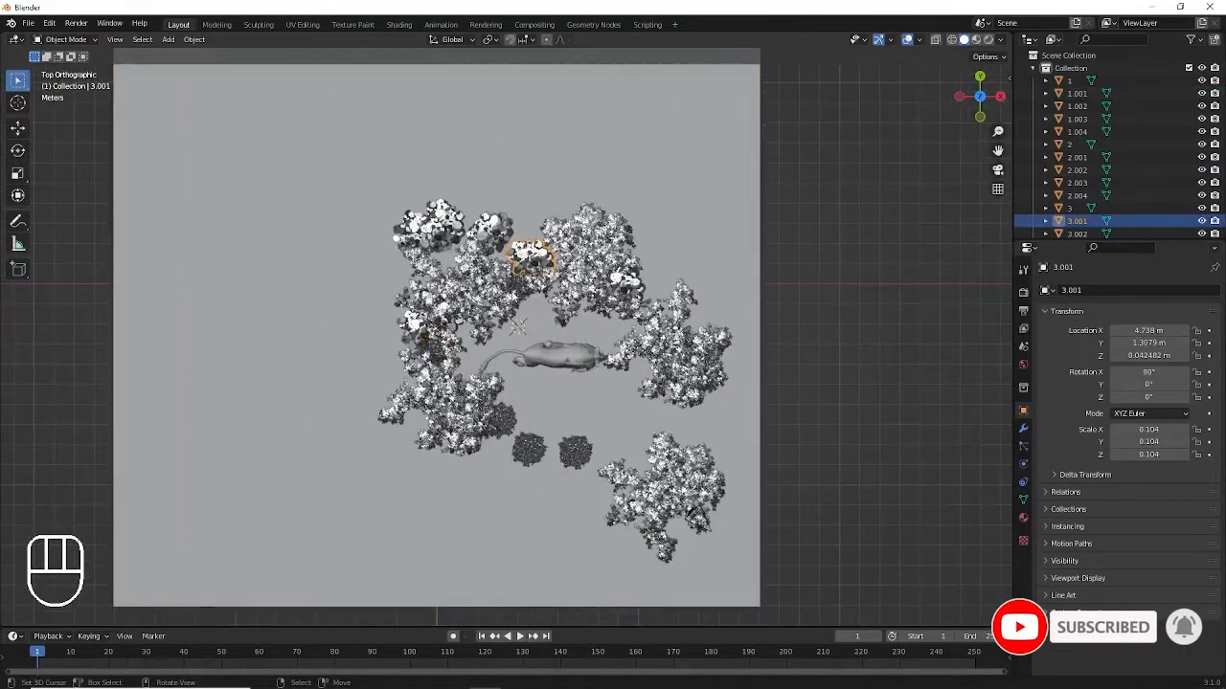
pyautogui.press('h')
pyautogui.click(491, 279)
pyautogui.press('h')
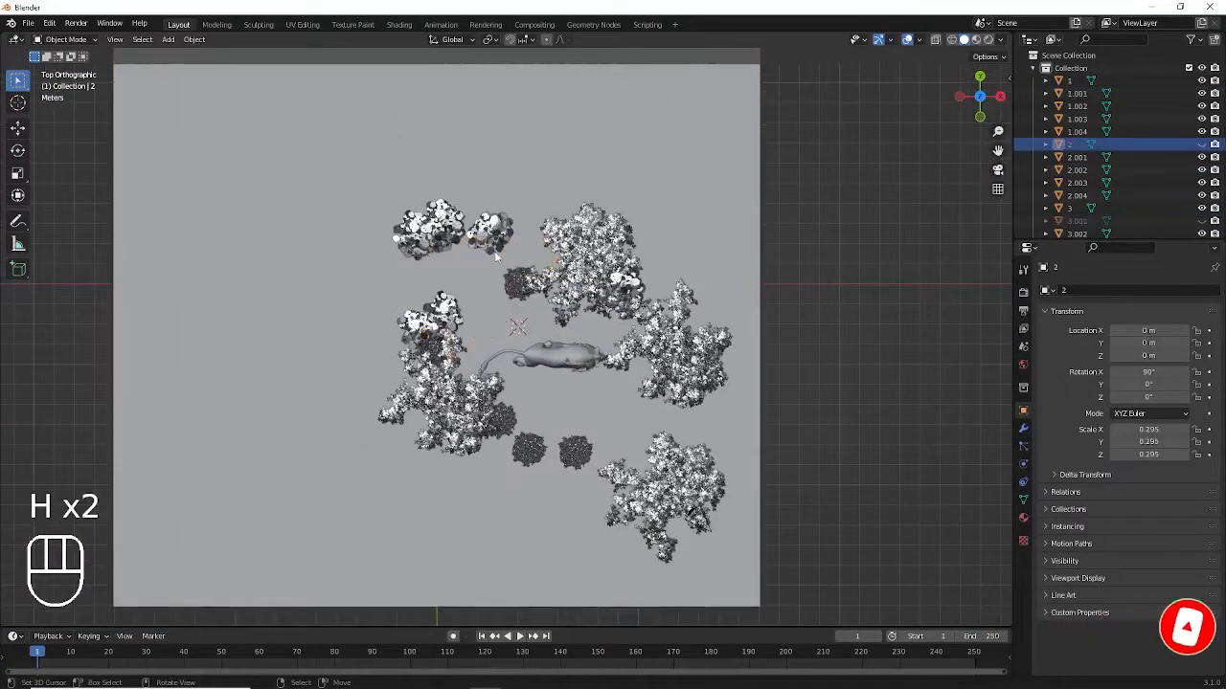
# Hide the remaining small trees, the large tree and the slim trees behind the lion.
pyautogui.click(487, 237)
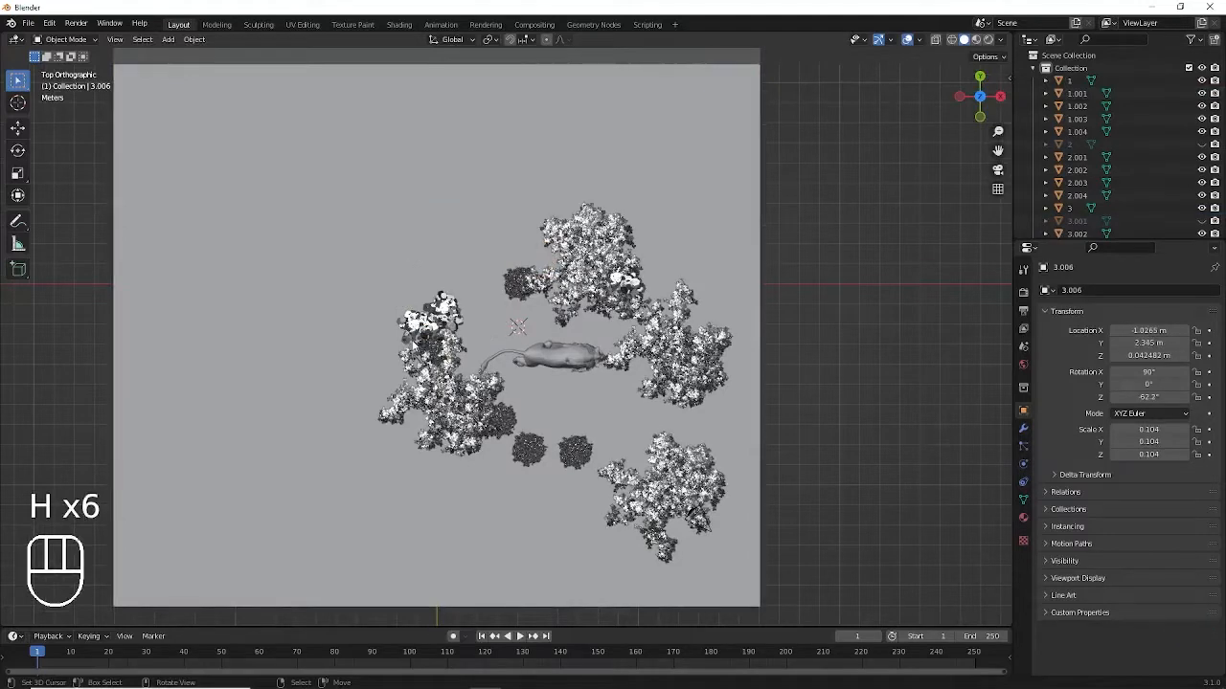
pyautogui.press('h')
pyautogui.press('h')
pyautogui.click(527, 282)
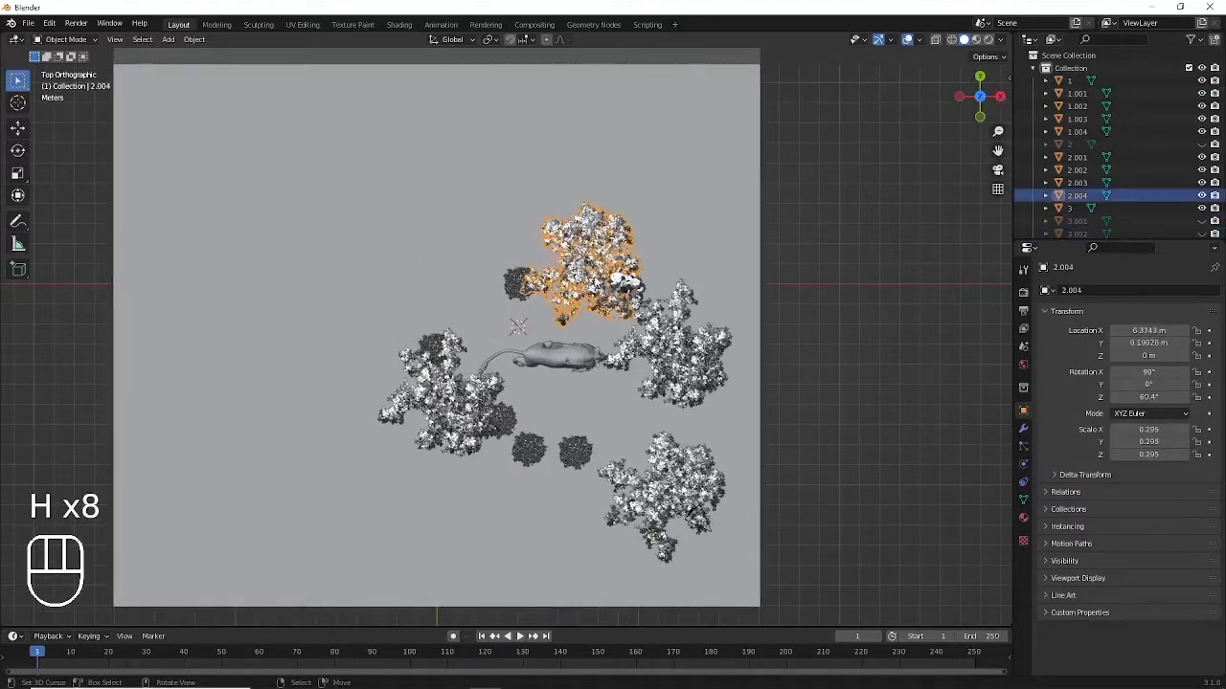
pyautogui.press('h')
pyautogui.press('h')
pyautogui.click(612, 283)
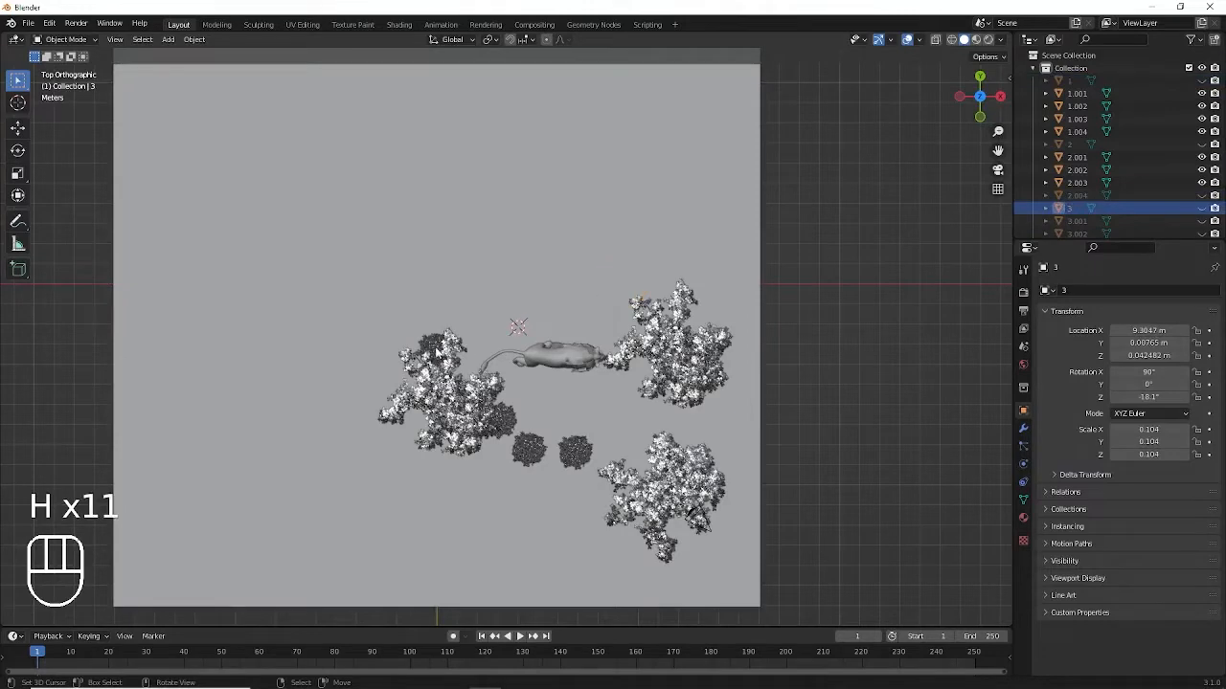
pyautogui.press('h')
pyautogui.click(569, 335)
# Hide the large tree by the lion's tail and compare the remaining trees in the top and camera views.
pyautogui.press('KP_0')
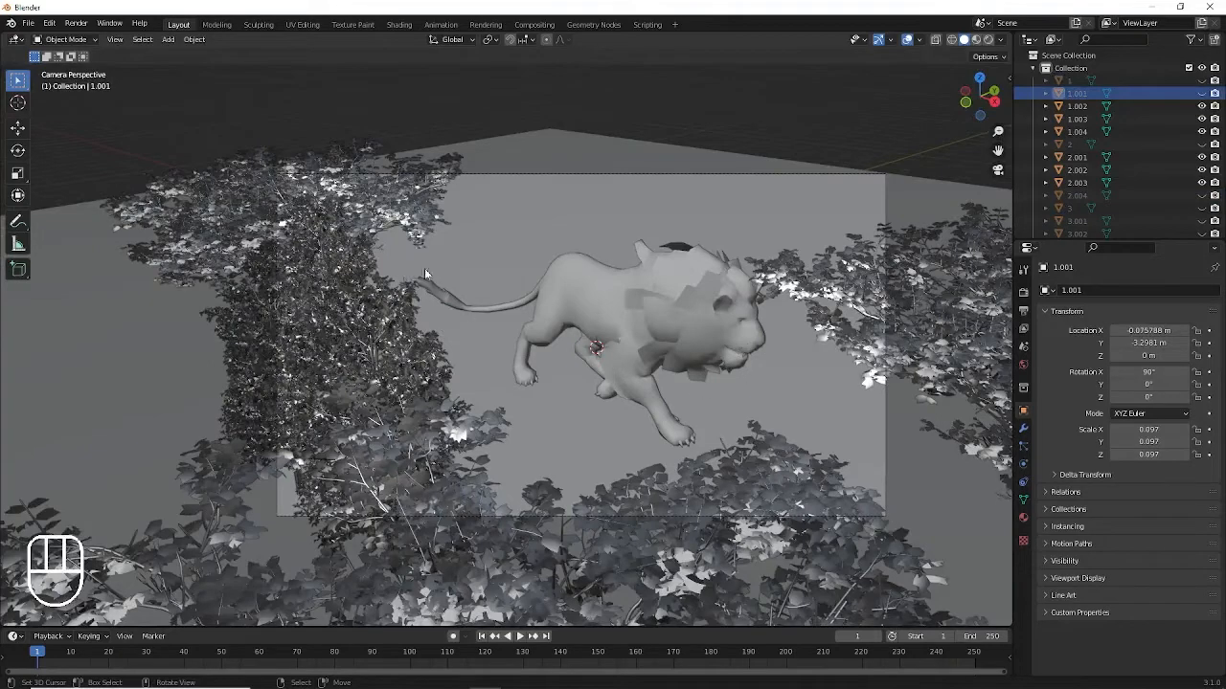
pyautogui.click(418, 200)
pyautogui.press('h')
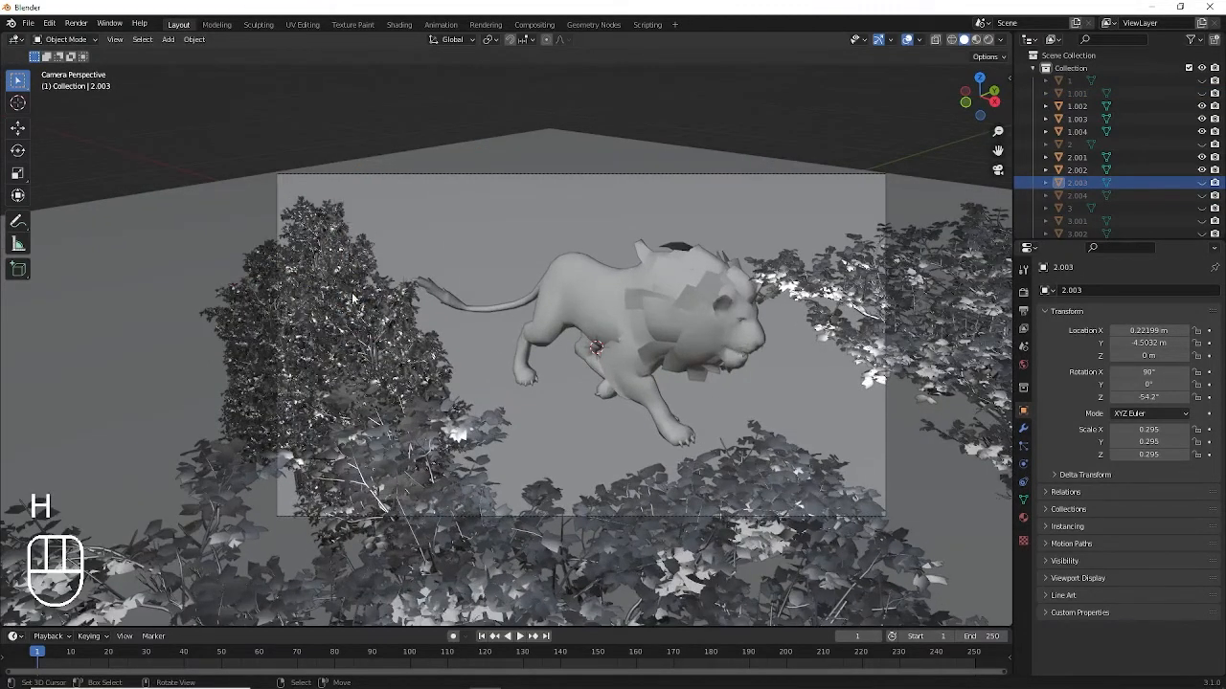
pyautogui.press('KP_0')
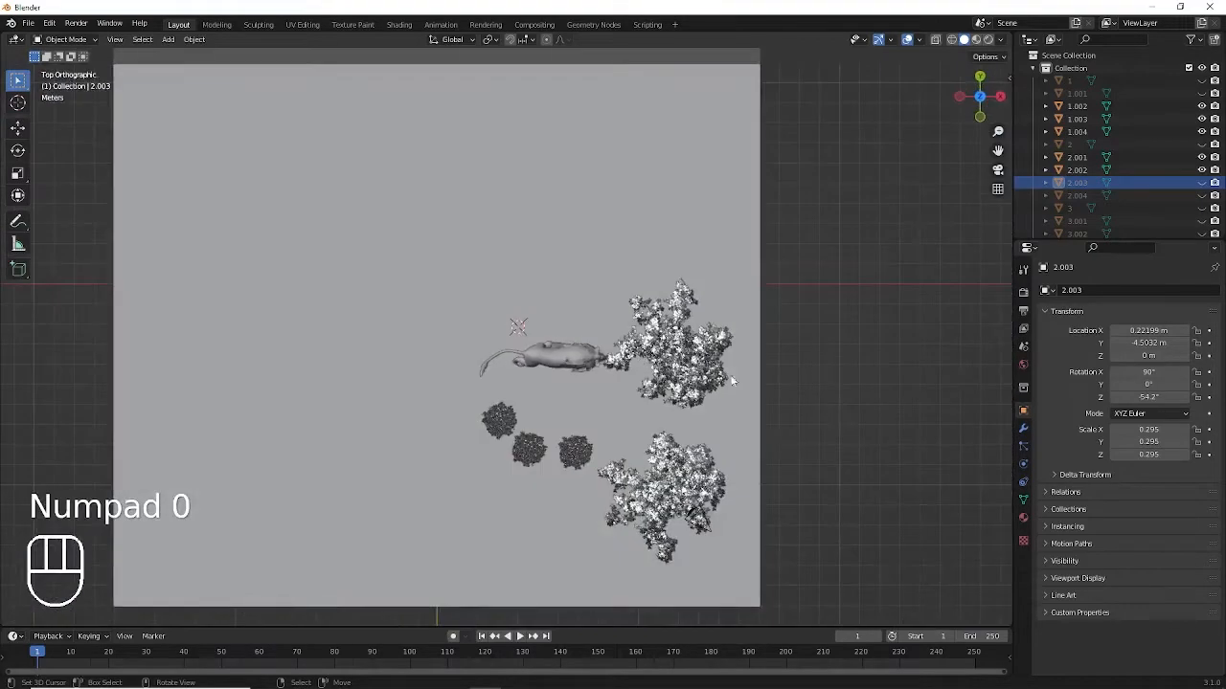
pyautogui.press('KP_0')
pyautogui.hotkey('shift', 'r')
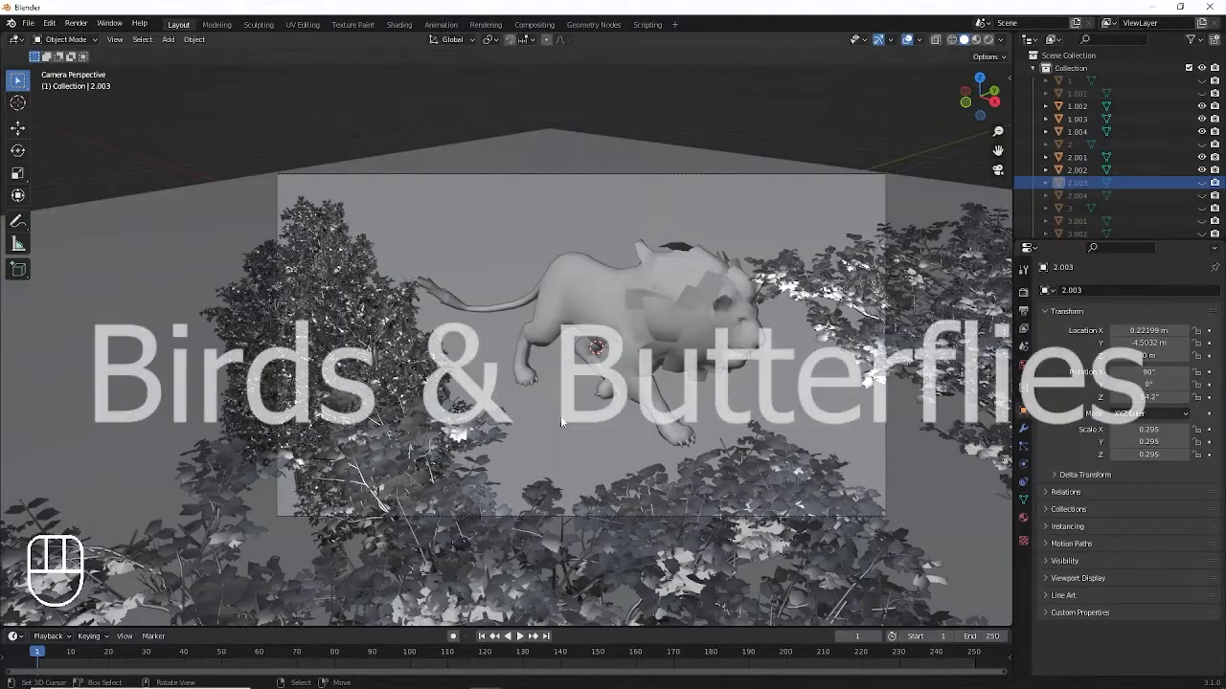
# Start an FBX import and browse to the Bird folder inside Assets.
pyautogui.click(34, 25)
pyautogui.moveTo(59, 196)
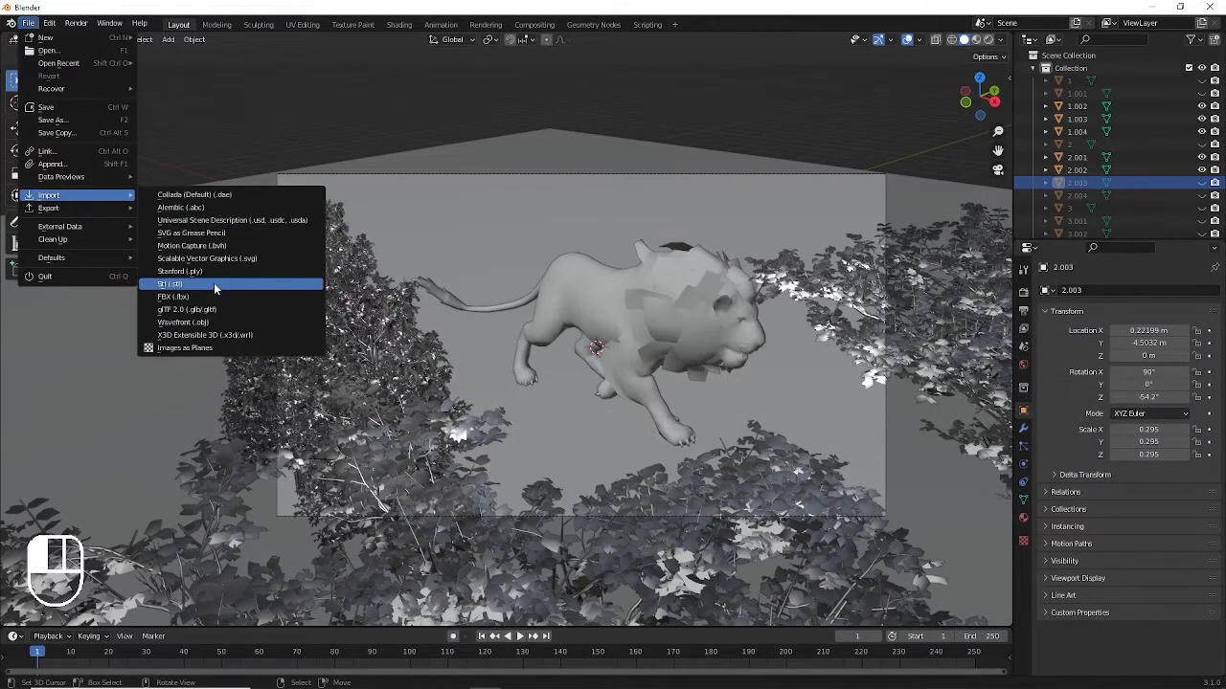
pyautogui.click(177, 296)
pyautogui.click(671, 239)
pyautogui.click(914, 143)
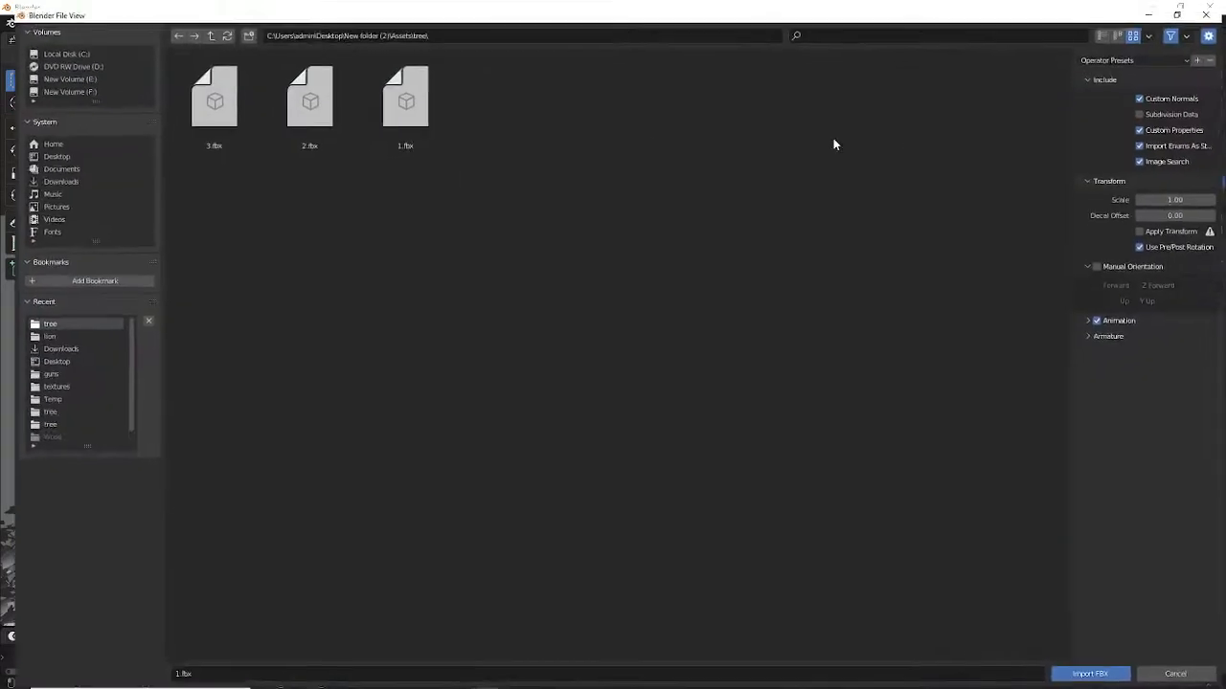
pyautogui.click(200, 31)
pyautogui.click(200, 31)
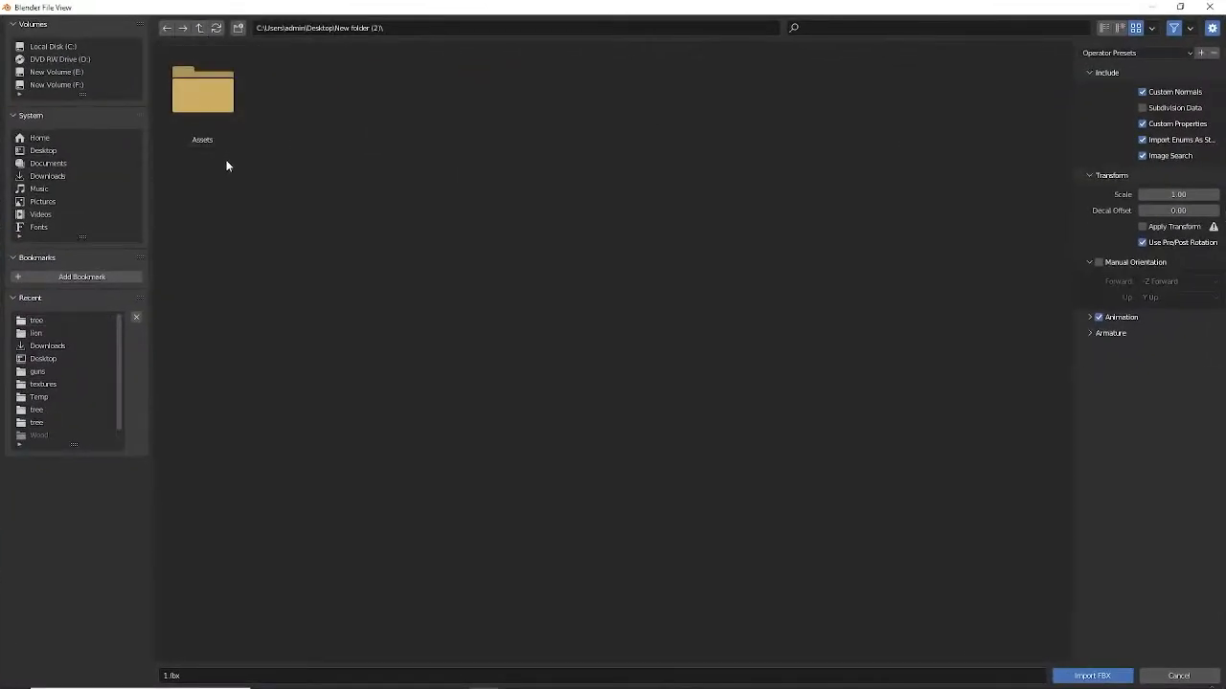
pyautogui.doubleClick(204, 110)
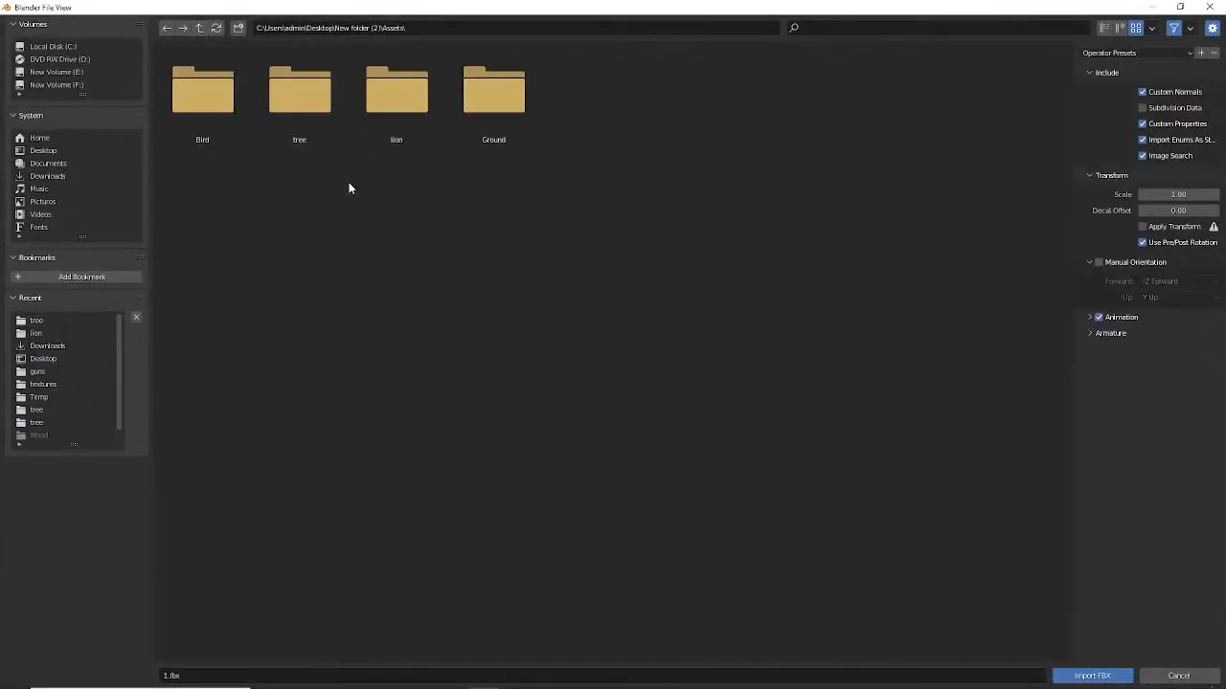
pyautogui.doubleClick(230, 107)
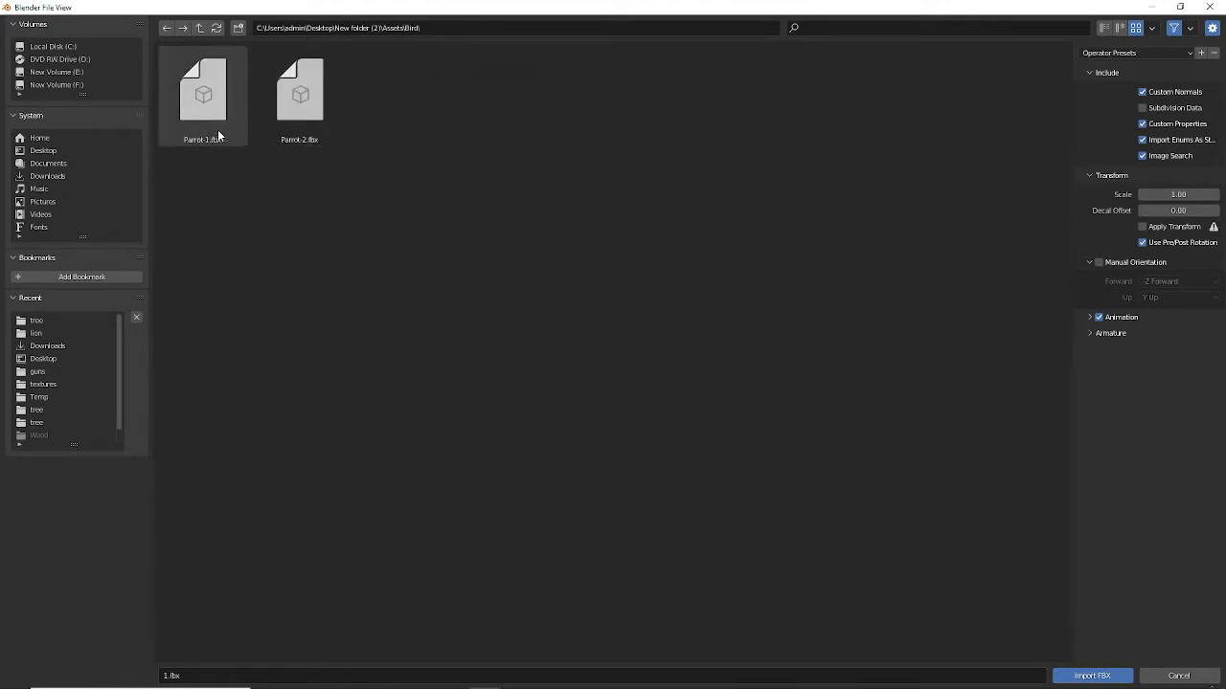
# Import the model Parrot-1.fbx into the scene.
pyautogui.click(289, 136)
pyautogui.click(193, 131)
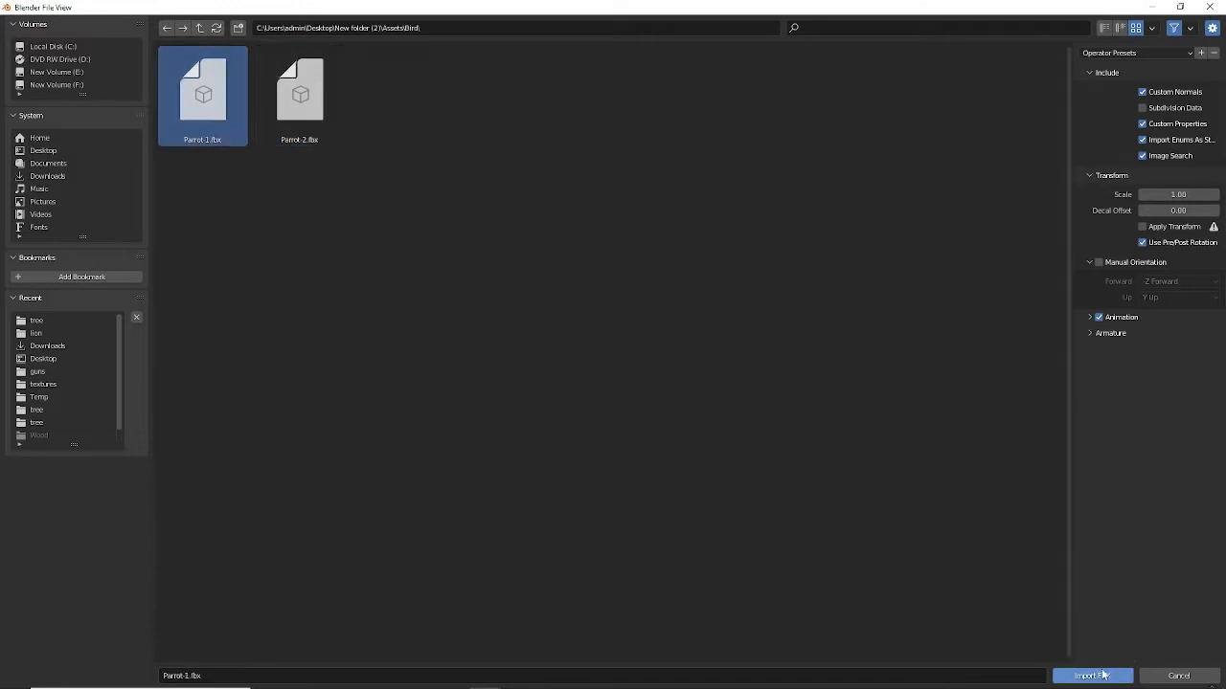
pyautogui.click(1091, 676)
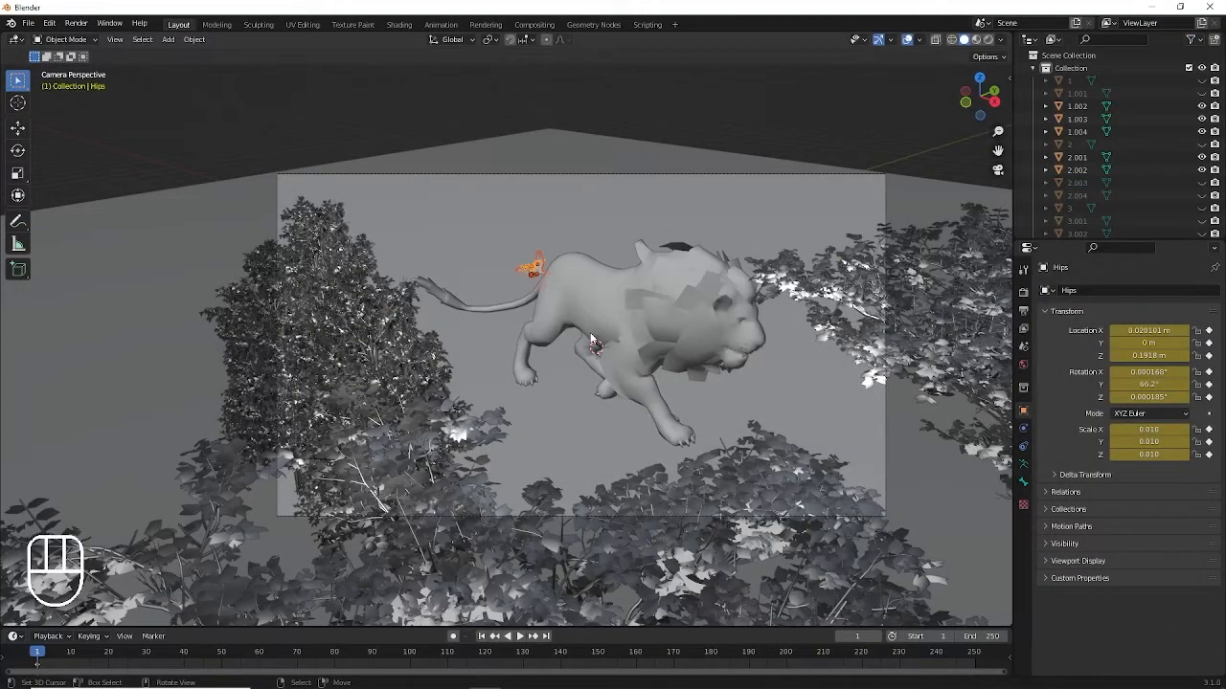
# Isolate the imported parrot and delete its armature and every other imported part except the bird mesh.
pyautogui.press('KP_Divide')
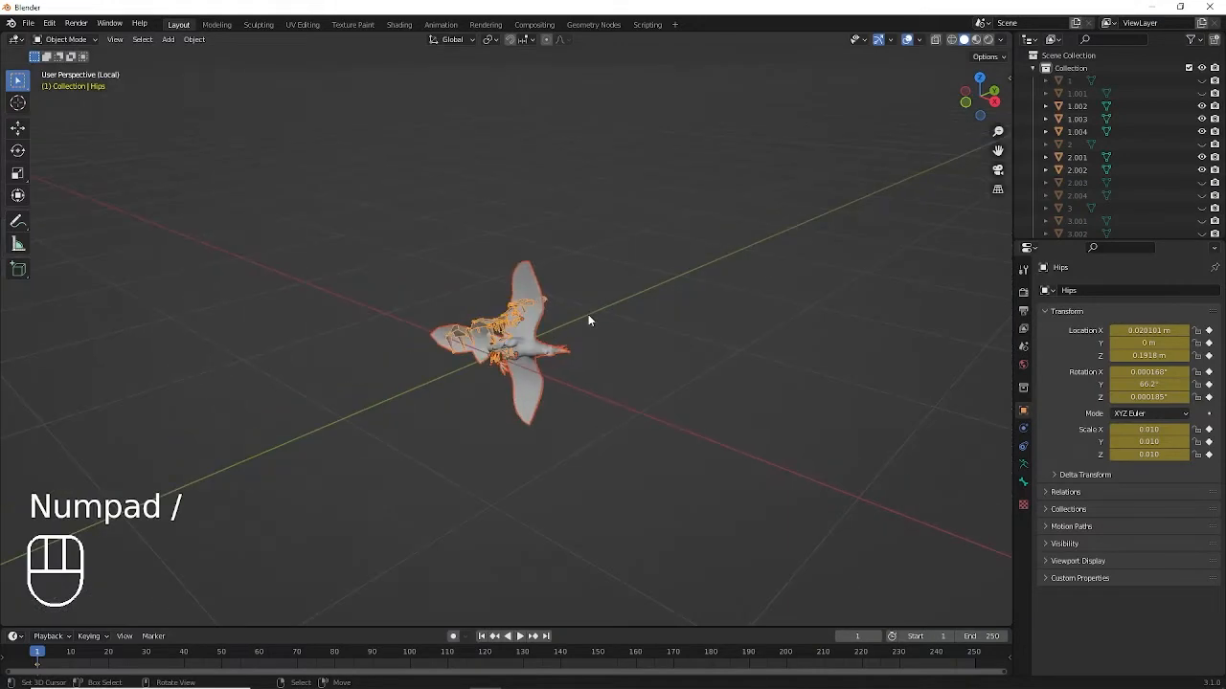
pyautogui.press('KP_7')
pyautogui.scroll(3, 588, 314)
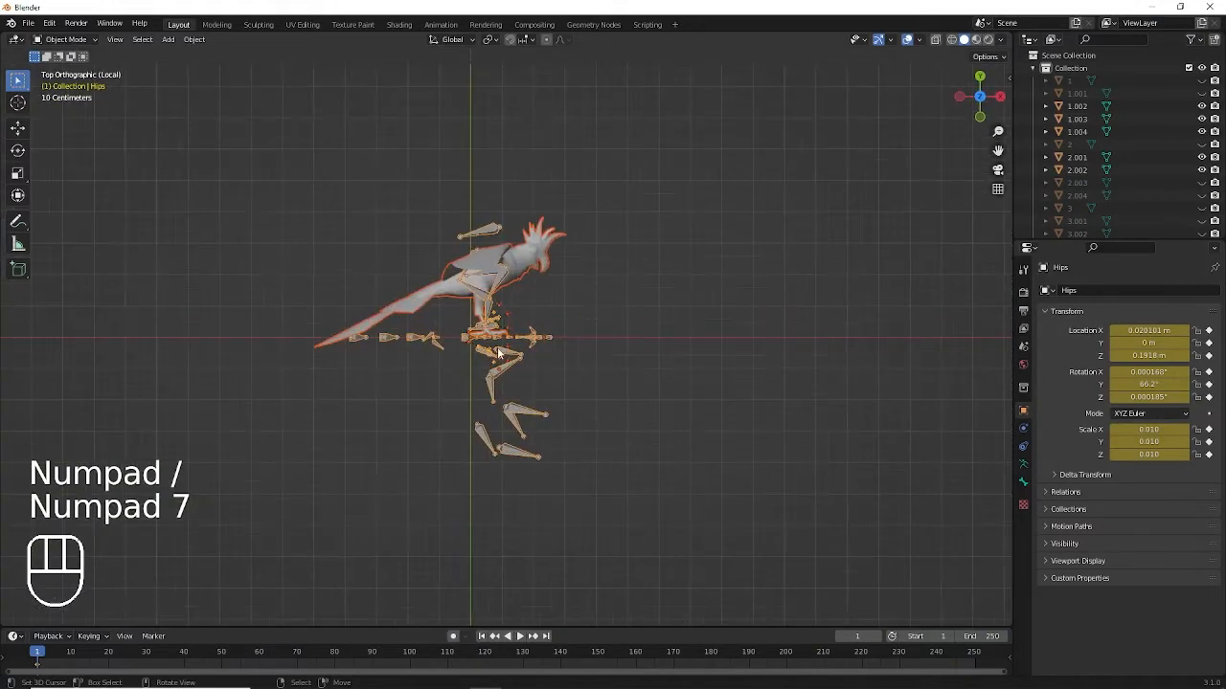
pyautogui.click(536, 260)
pyautogui.scroll(2, 578, 277)
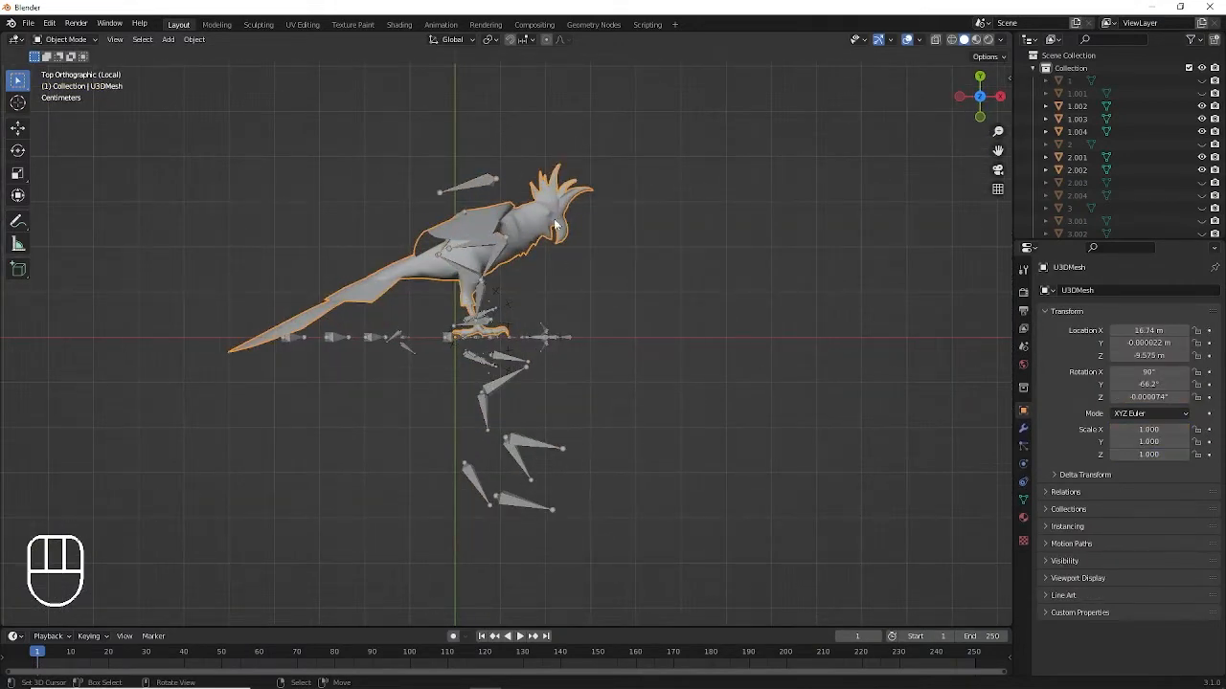
pyautogui.hotkey('ctrl', 'i')
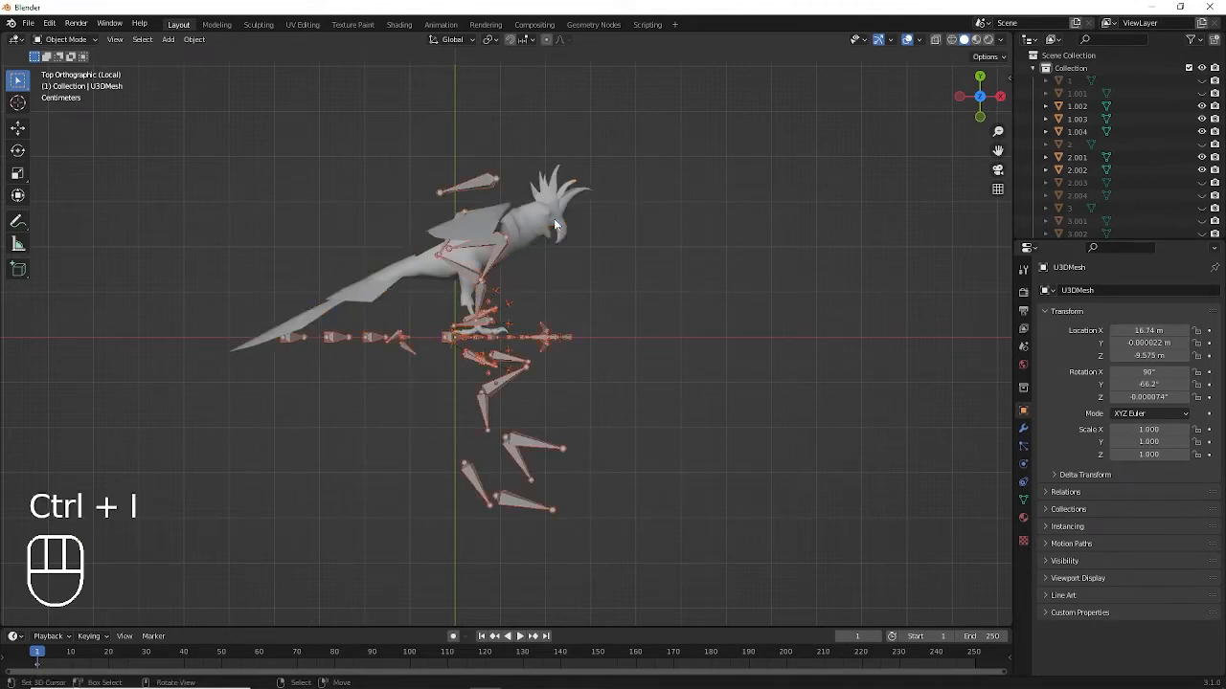
pyautogui.press('Delete')
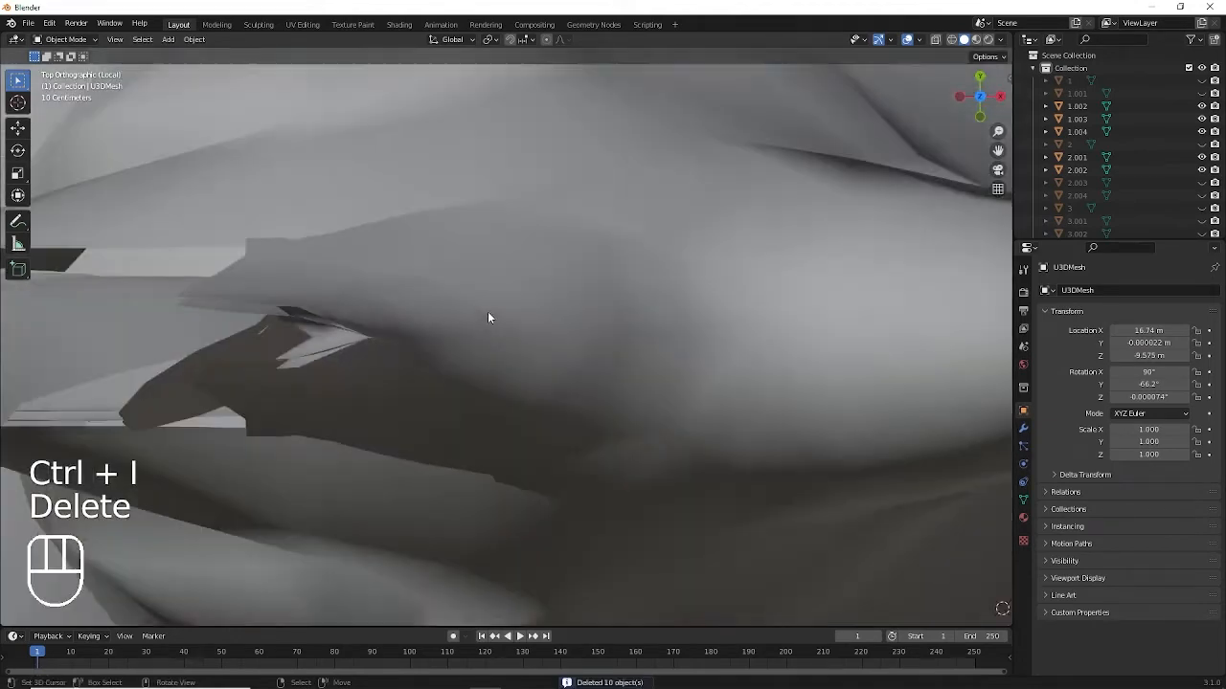
# Examine the remaining parrot mesh from the front, back and side, checking its wings, legs and tail.
pyautogui.scroll(-6, 495, 318)
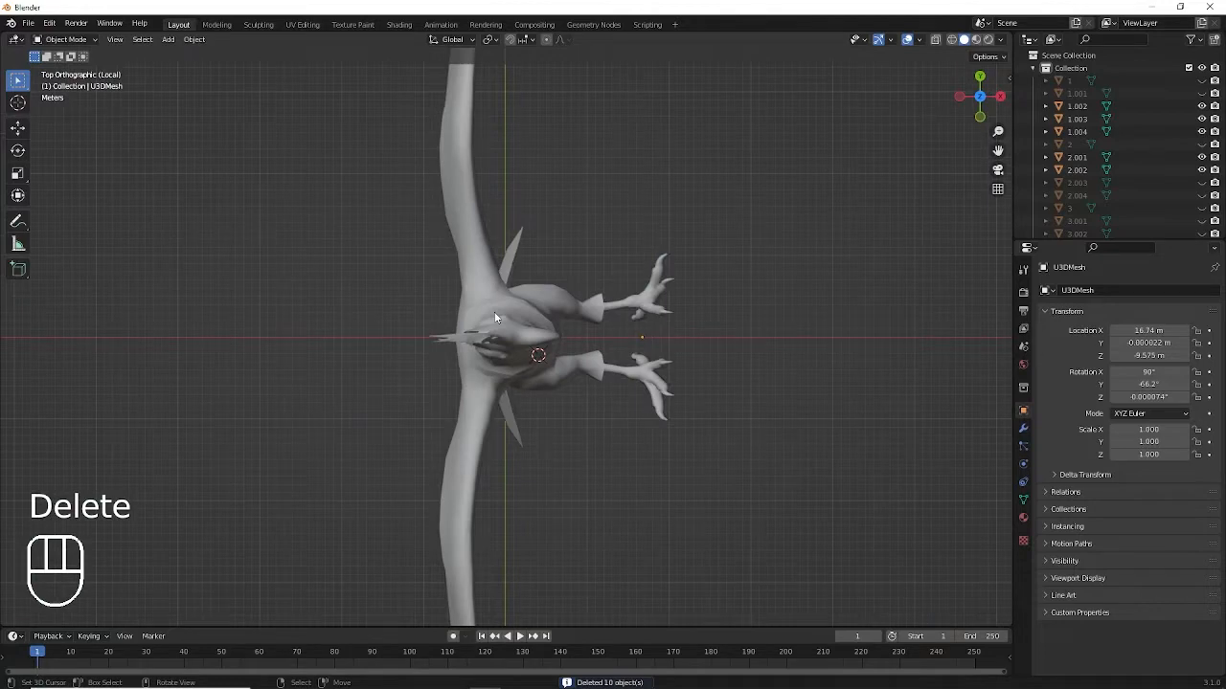
pyautogui.press('KP_6')
pyautogui.press('KP_6')
pyautogui.press('KP_6')
pyautogui.press('KP_2')
pyautogui.press('KP_2')
pyautogui.press('KP_2')
pyautogui.press('KP_2')
pyautogui.press('KP_4')
pyautogui.press('KP_4')
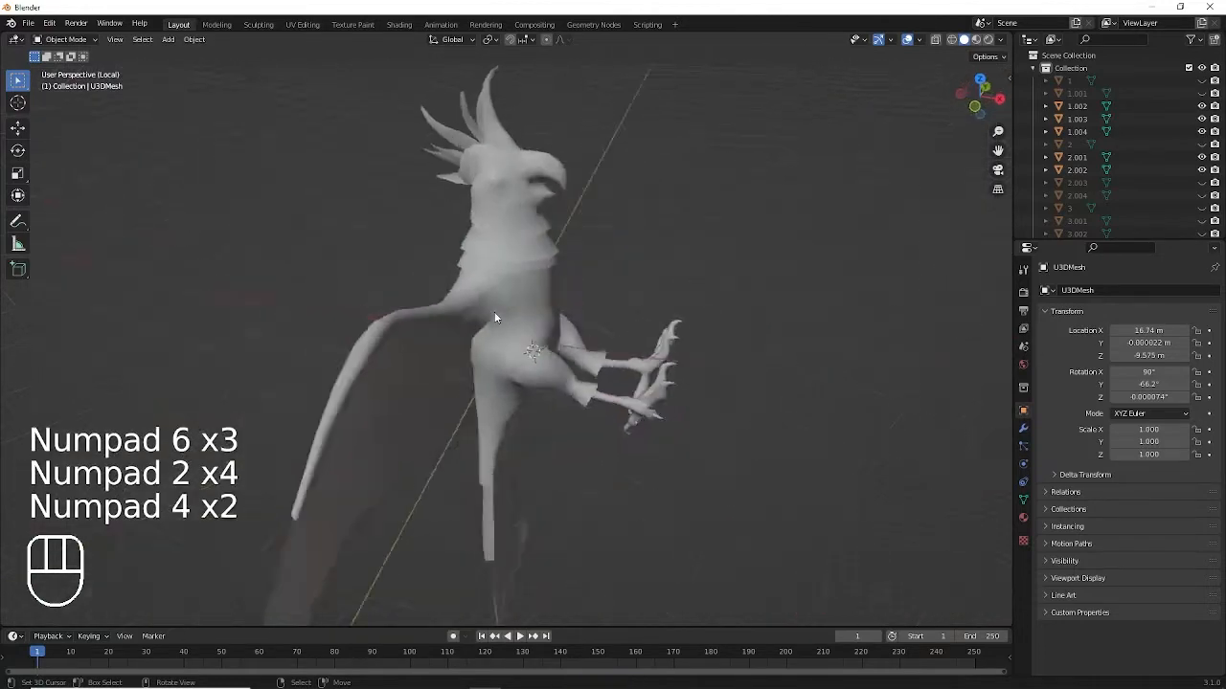
pyautogui.press('KP_4')
pyautogui.press('KP_2')
pyautogui.press('KP_2')
pyautogui.press('KP_2')
pyautogui.press('KP_4')
pyautogui.press('KP_4')
pyautogui.press('KP_4')
pyautogui.press('KP_8')
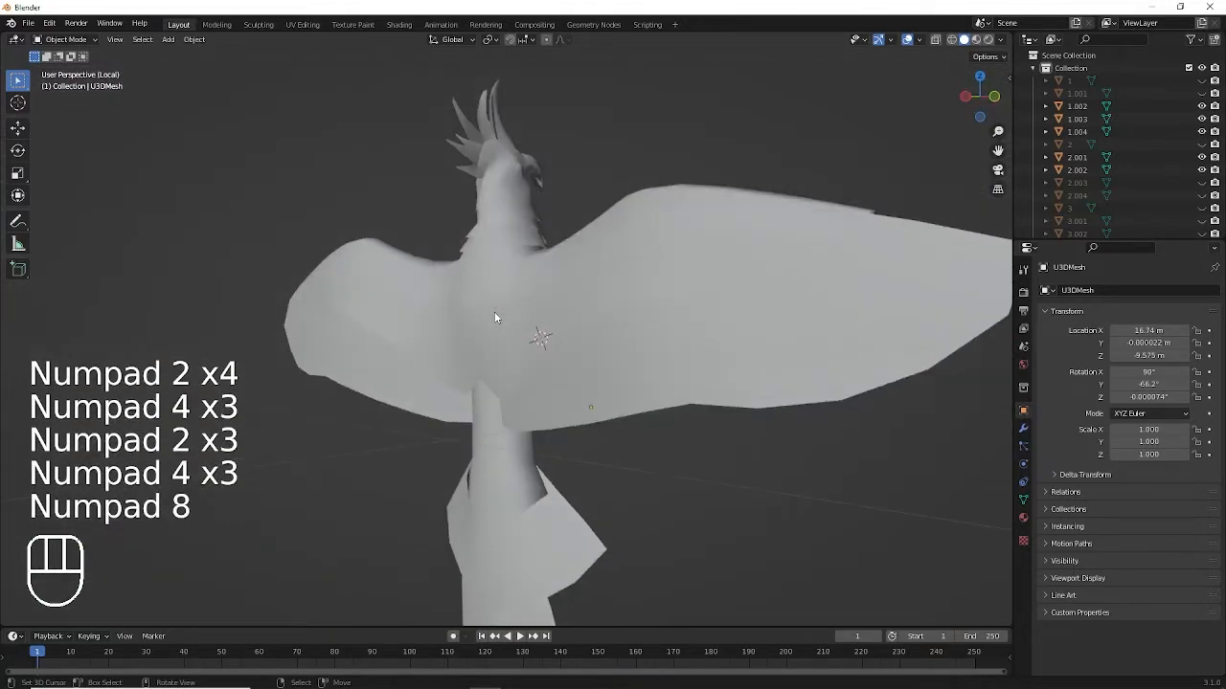
pyautogui.press('KP_6')
pyautogui.press('KP_6')
pyautogui.press('KP_6')
pyautogui.press('KP_6')
pyautogui.press('KP_6')
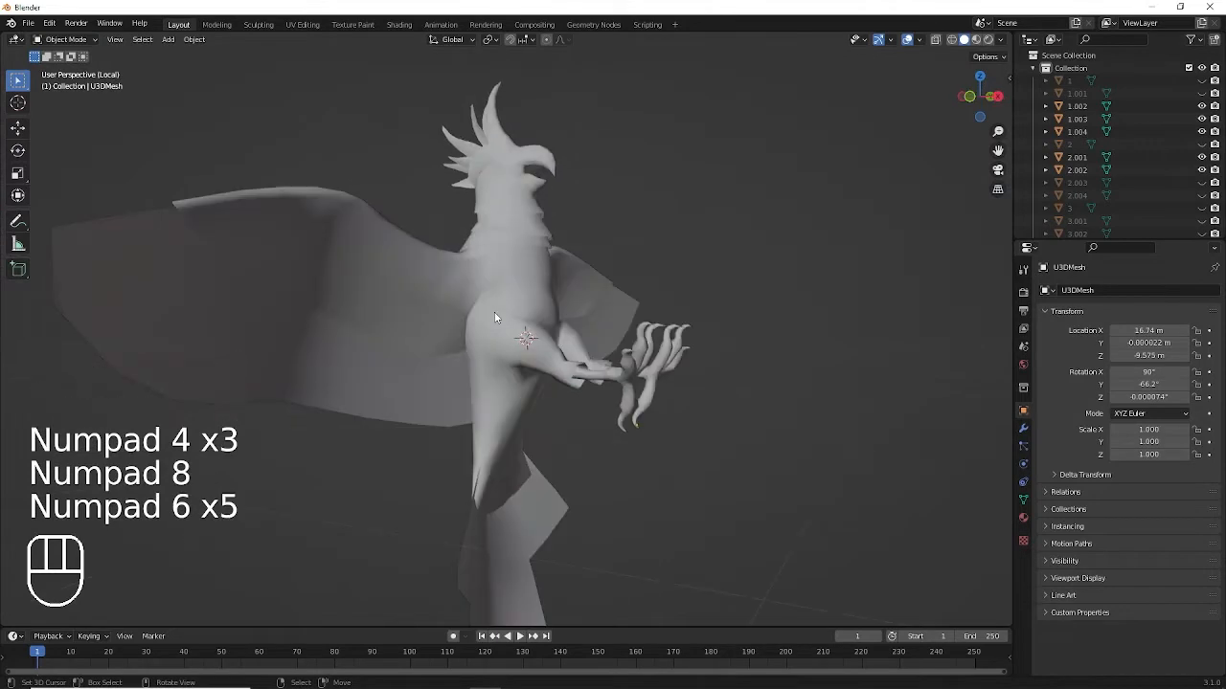
pyautogui.scroll(-7, 495, 318)
# Select the parrot mesh and leave the isolated view to compare its size with the whole scene.
pyautogui.click(518, 329)
pyautogui.press('KP_Divide')
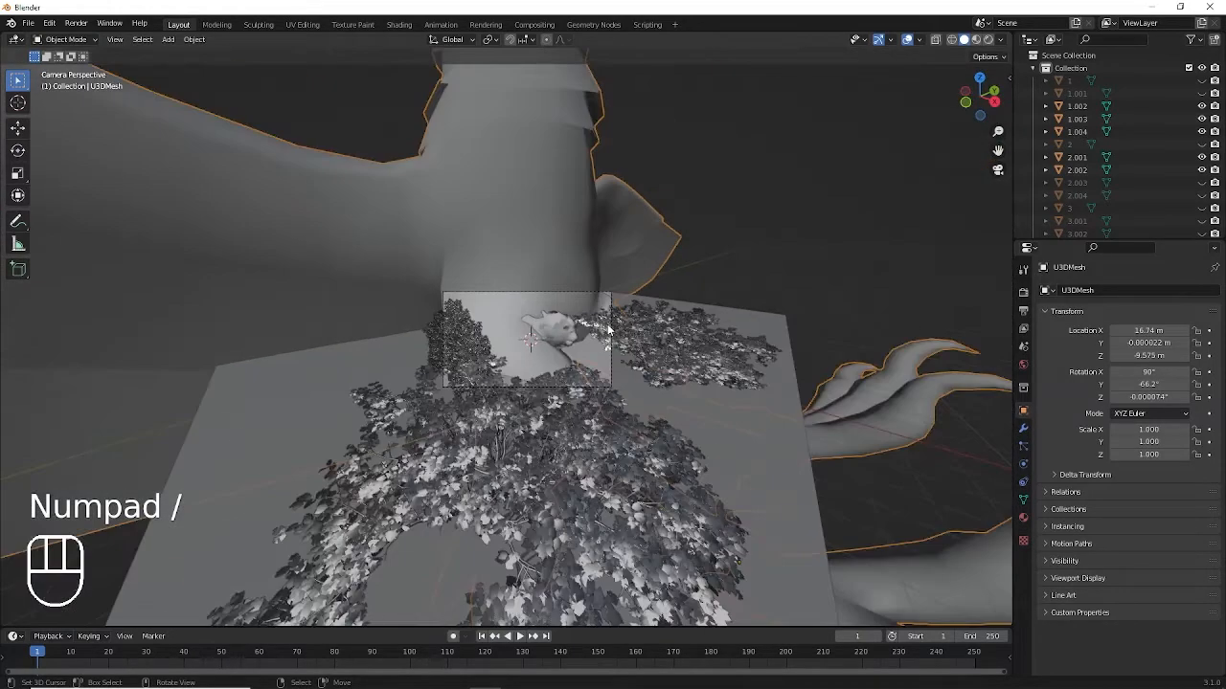
pyautogui.press('KP_0')
pyautogui.press('KP_2')
pyautogui.press('KP_2')
pyautogui.press('KP_2')
pyautogui.press('KP_2')
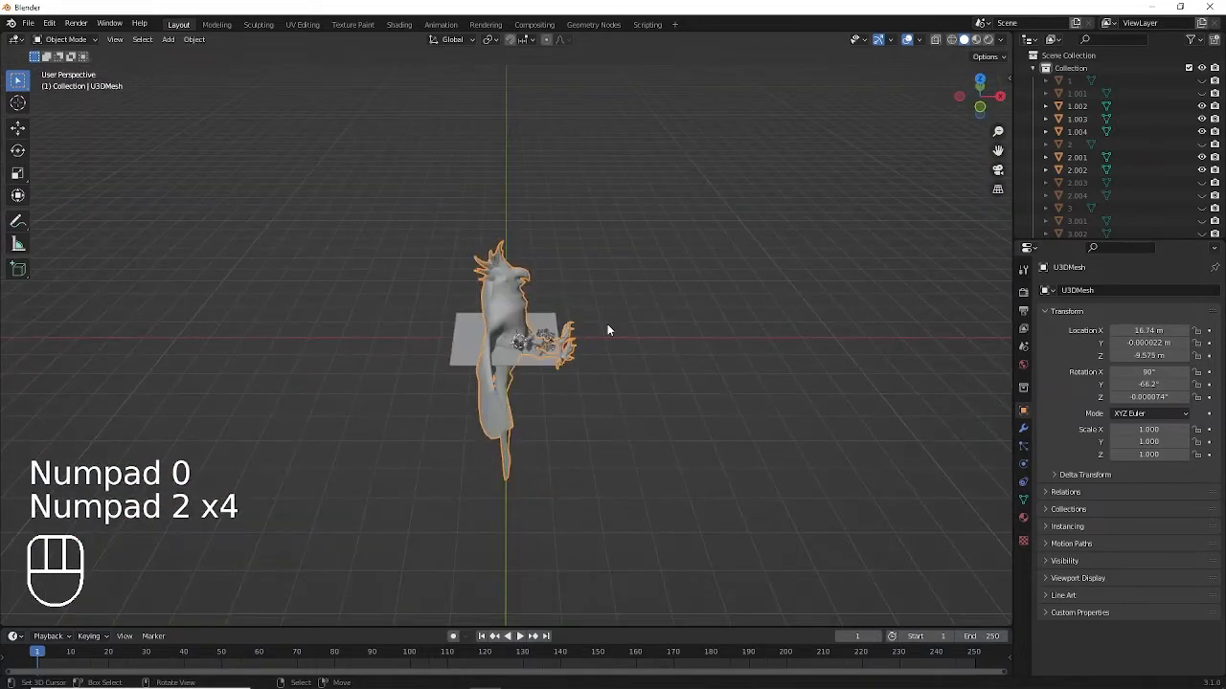
pyautogui.scroll(3, 607, 331)
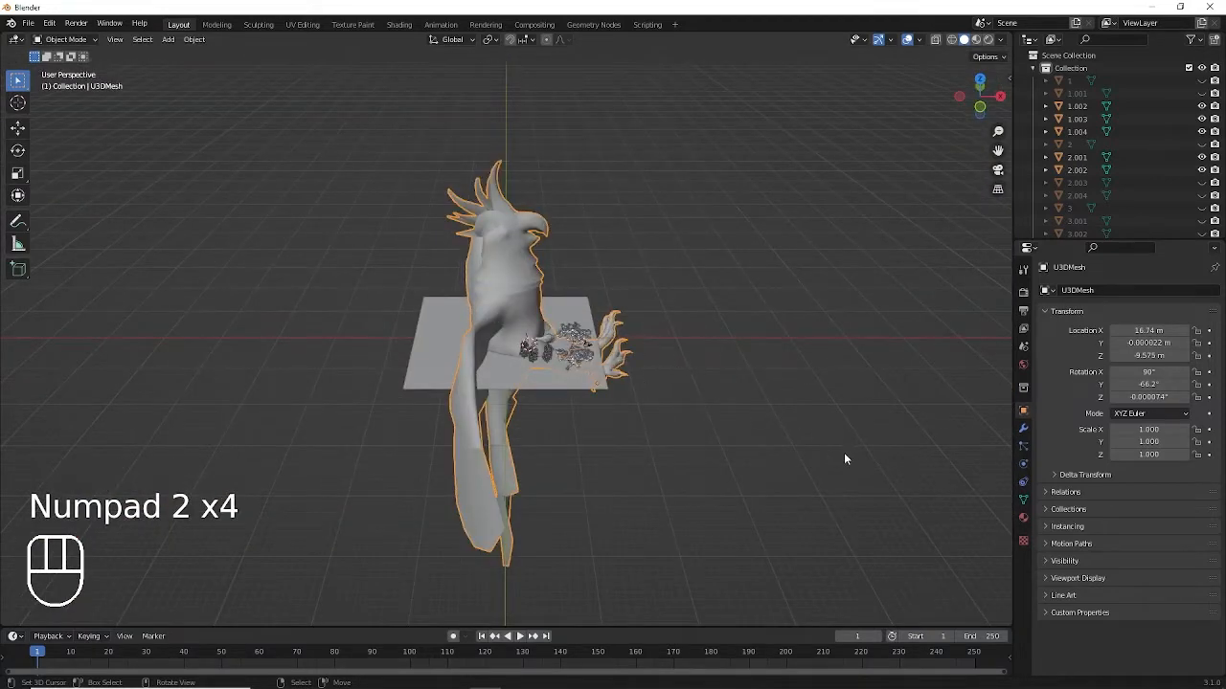
# Scale the parrot down to about 0.073 and move it over the ground plane to about X 5.3 m, Y 3.56 m.
pyautogui.press('s')
pyautogui.click(637, 383)
pyautogui.press('g')
pyautogui.click(680, 422)
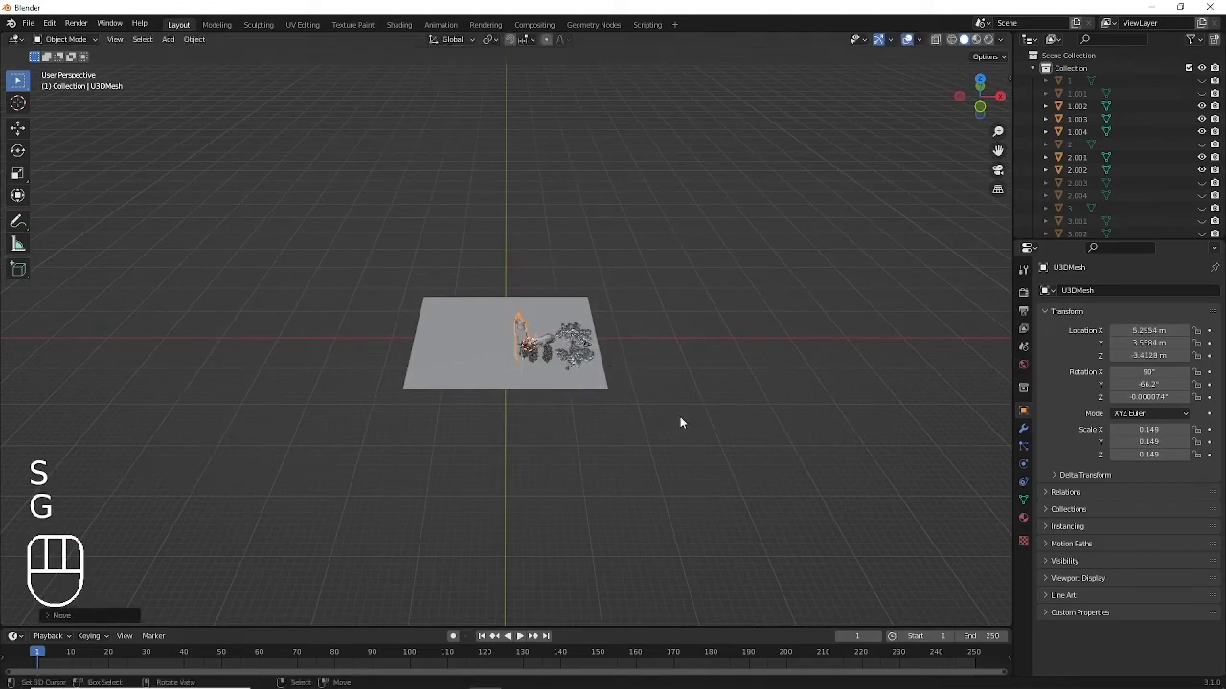
pyautogui.press('s')
pyautogui.click(602, 385)
# In the camera view, raise the parrot vertically to about Z 1.2 m, above the lion's head.
pyautogui.press('KP_0')
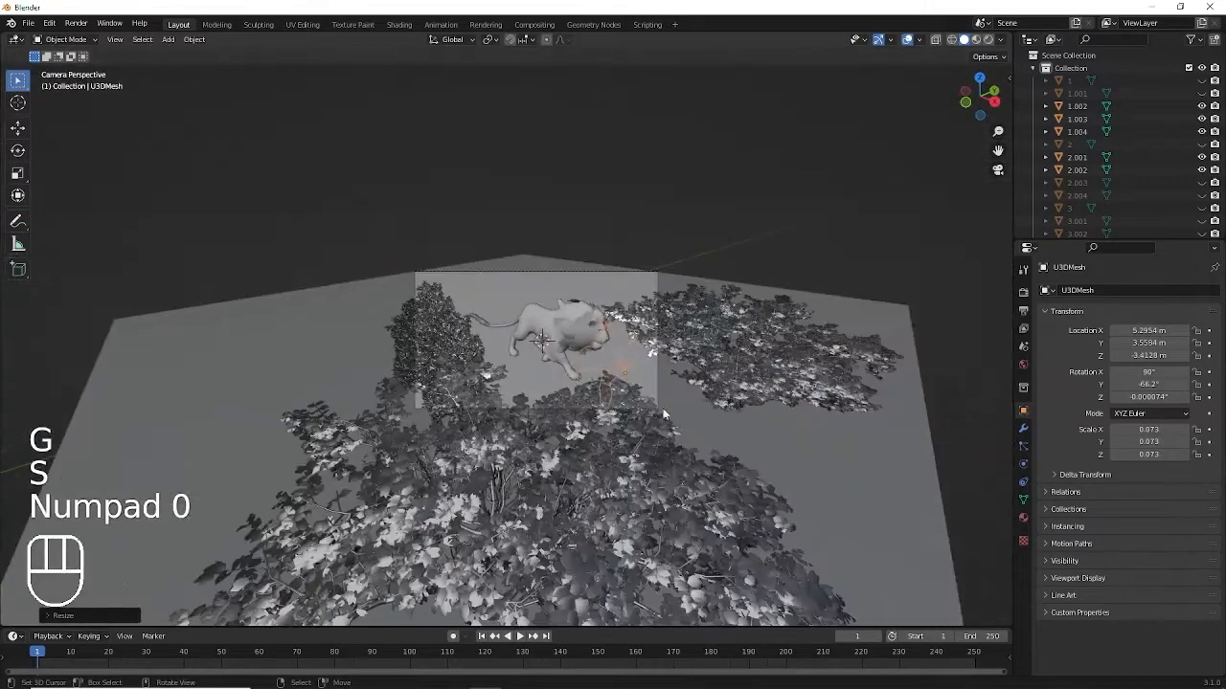
pyautogui.press('g')
pyautogui.press('z')
pyautogui.click(848, 379)
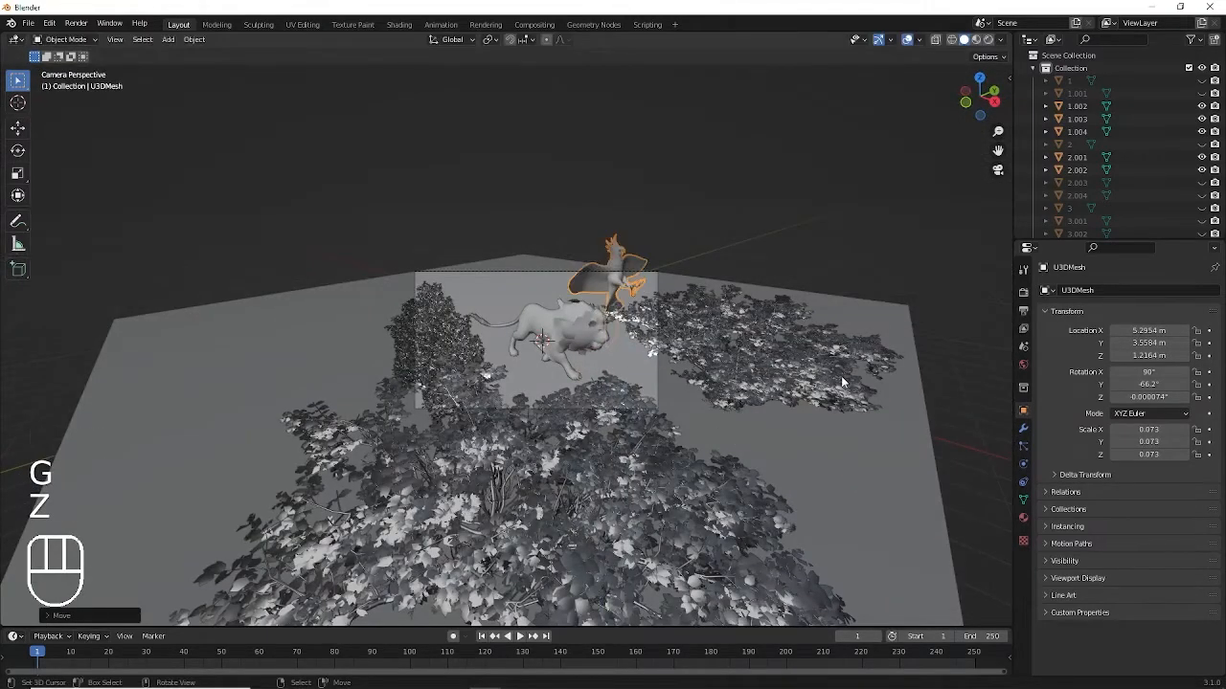
# Rotate the parrot 90° about the global X axis and 90° about the global Z axis.
pyautogui.press('r')
pyautogui.press('x')
pyautogui.press('KP_9')
pyautogui.press('KP_0')
pyautogui.press('KP_Enter')
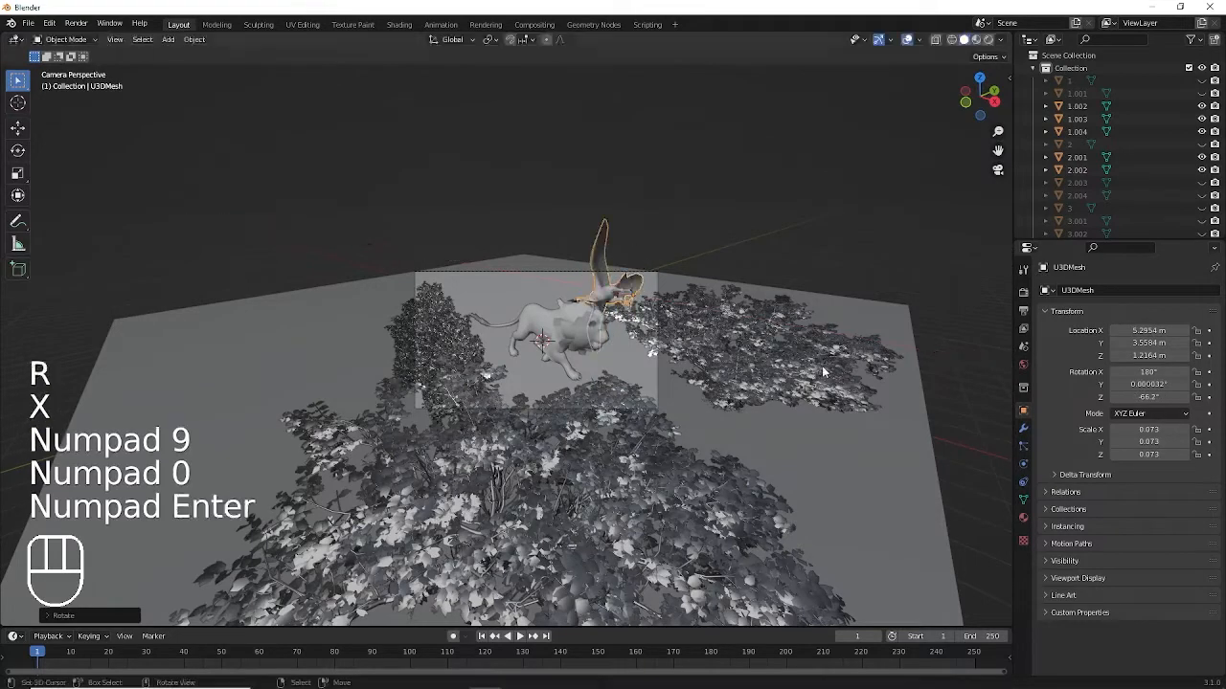
pyautogui.press('r')
pyautogui.press('z')
pyautogui.press('KP_9')
pyautogui.press('KP_0')
pyautogui.press('KP_Enter')
# Rotate the parrot once more about the global X axis.
pyautogui.press('r')
pyautogui.press('x')
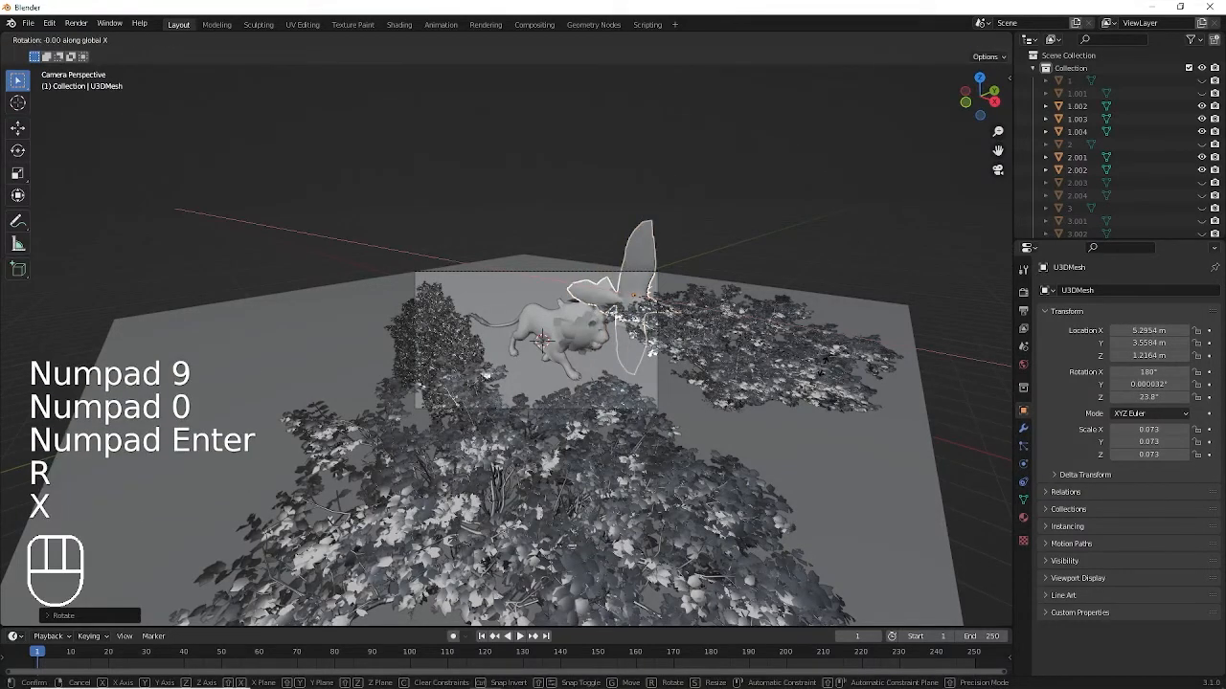
# Rotate the bird mesh -90° about the global X axis and 90° about the global Z axis.
pyautogui.press('KP_9')
pyautogui.press('KP_0')
pyautogui.press('KP_Subtract')
pyautogui.press('KP_Enter')
pyautogui.press('r')
pyautogui.press('z')
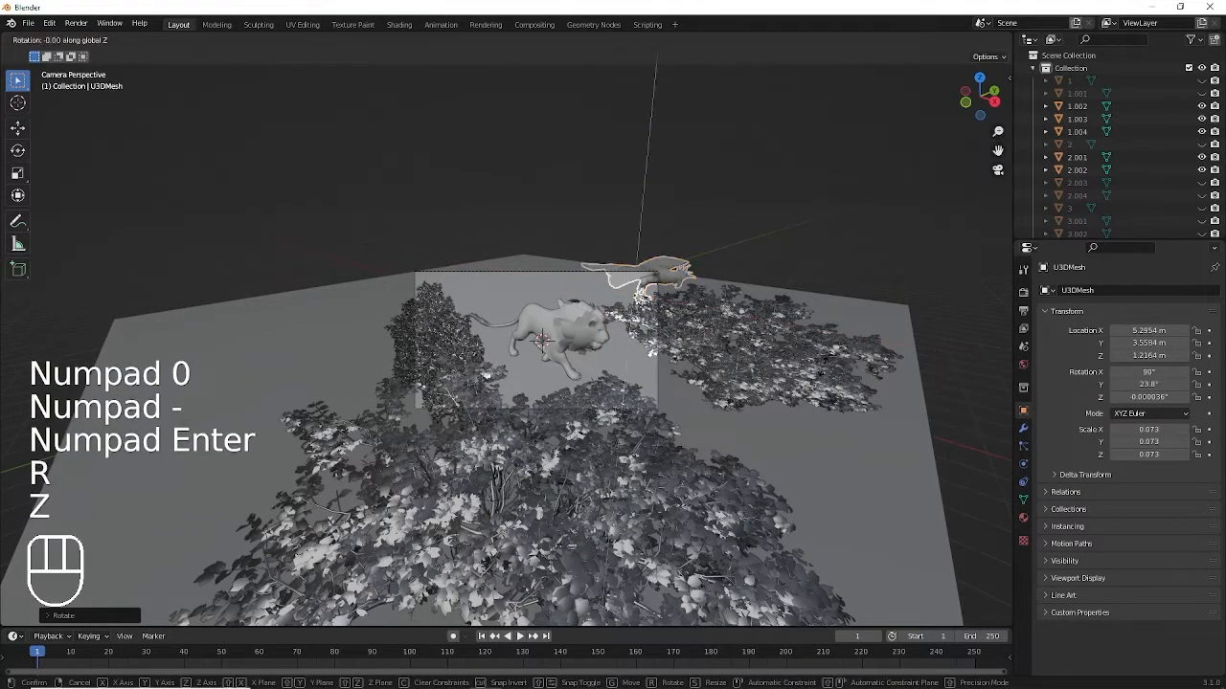
pyautogui.press('KP_9')
pyautogui.press('KP_0')
pyautogui.press('KP_Enter')
# Move the bird horizontally to about X 8.23 m, Y -8.82 m and scale it down to 0.019.
pyautogui.press('g')
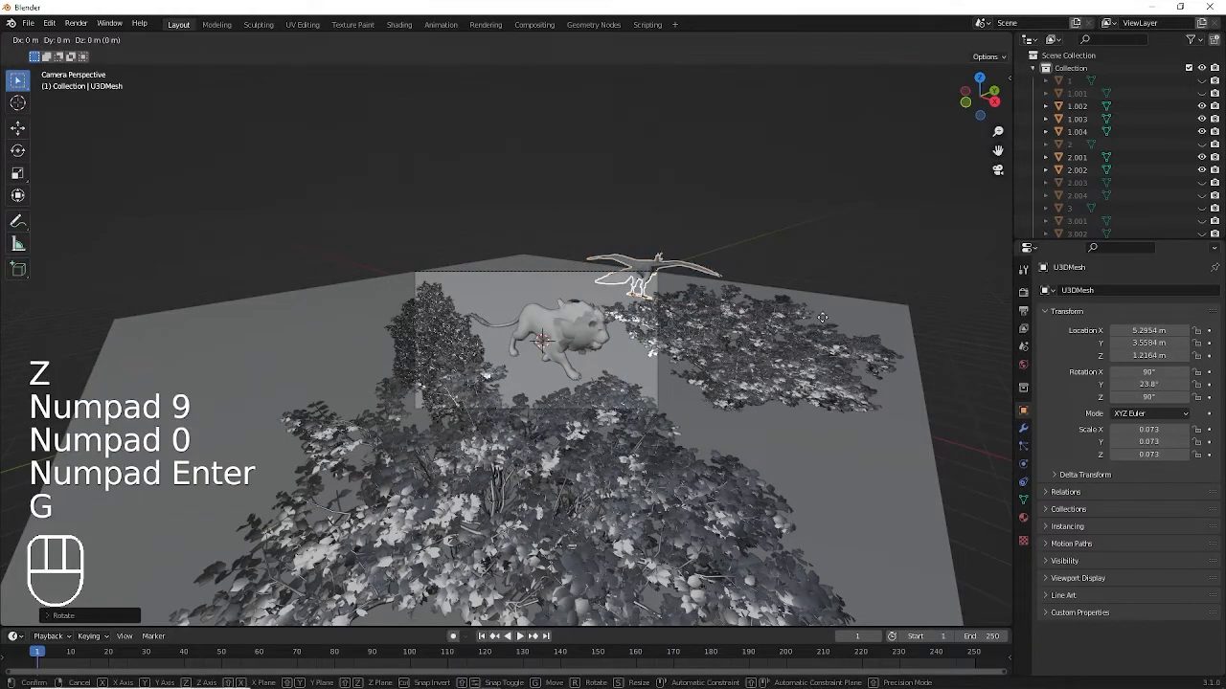
pyautogui.hotkey('shift', 'z')
pyautogui.click(655, 443)
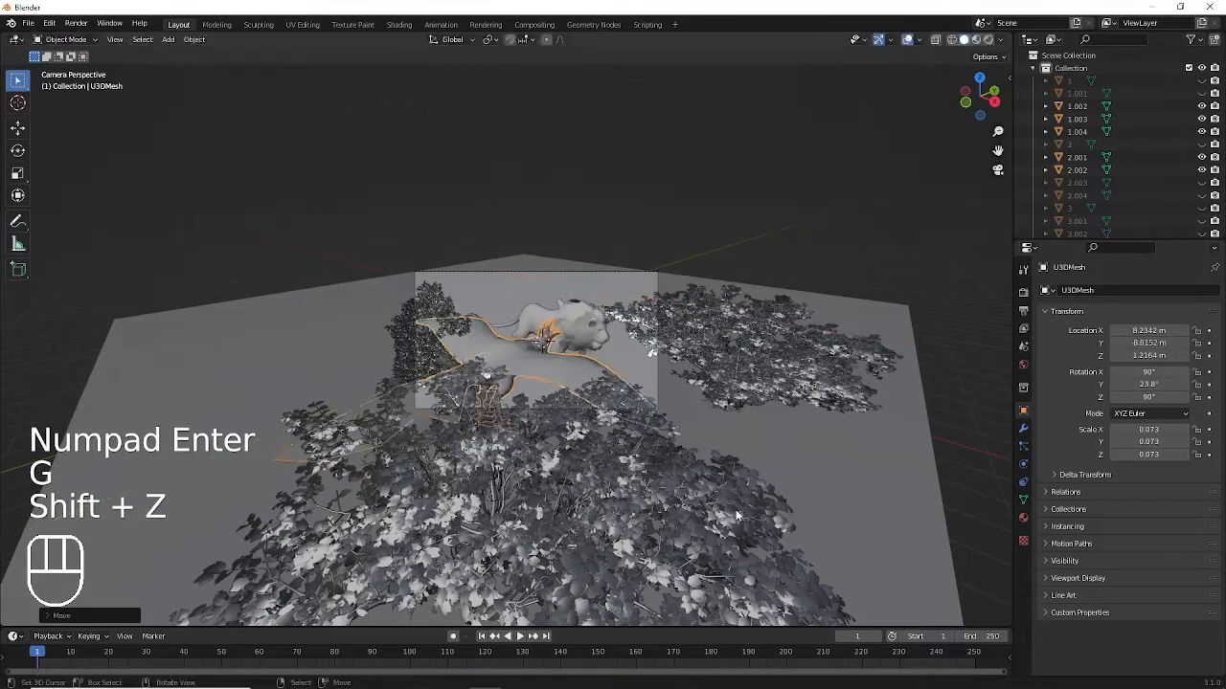
pyautogui.press('s')
pyautogui.click(502, 391)
# Raise the bird along the global Z axis to a height of about 3.66 m.
pyautogui.press('g')
pyautogui.press('z')
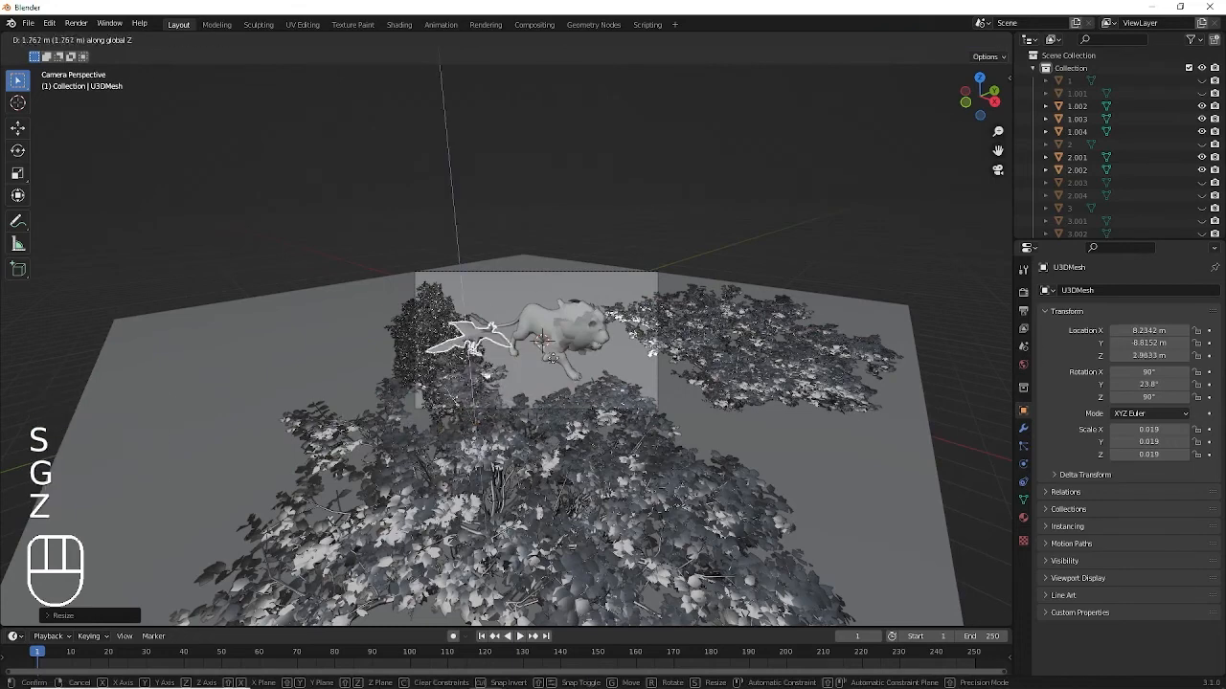
pyautogui.press('r')
pyautogui.press('x')
pyautogui.click(571, 378)
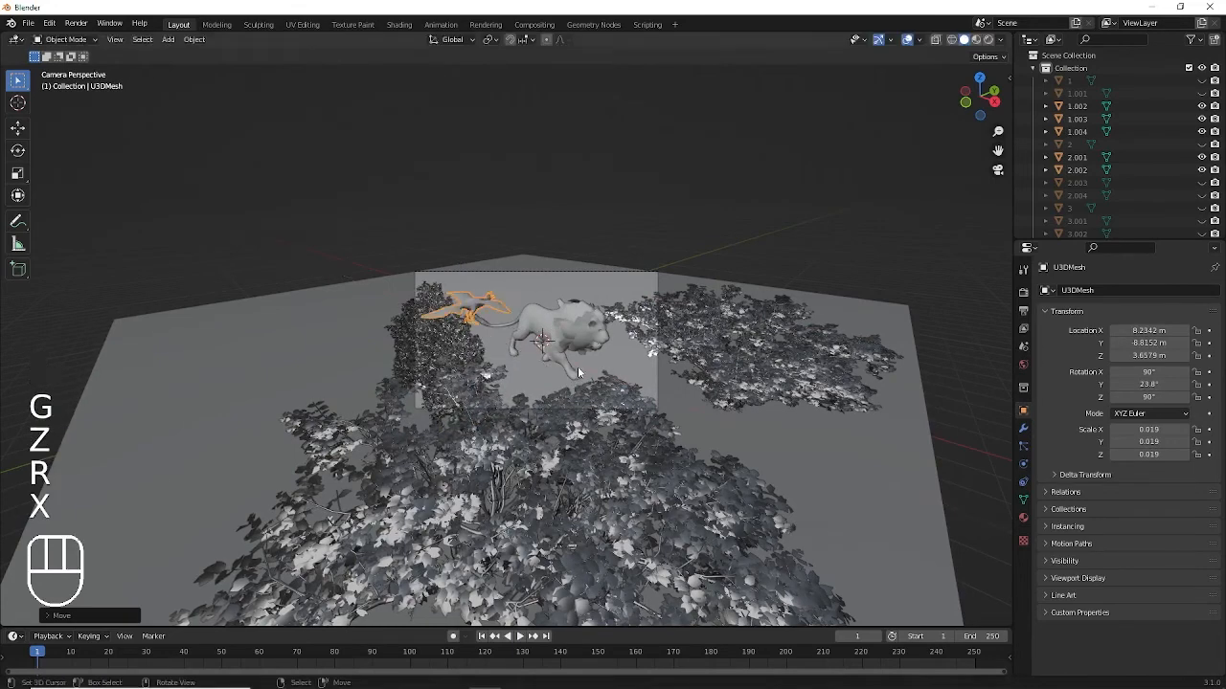
# Bring the bird closer to the camera at about X 10.75 m, Y -10.44 m, keeping its height, and shrink it to scale 0.008.
pyautogui.scroll(2, 577, 366)
pyautogui.press('g')
pyautogui.hotkey('shift', 'z')
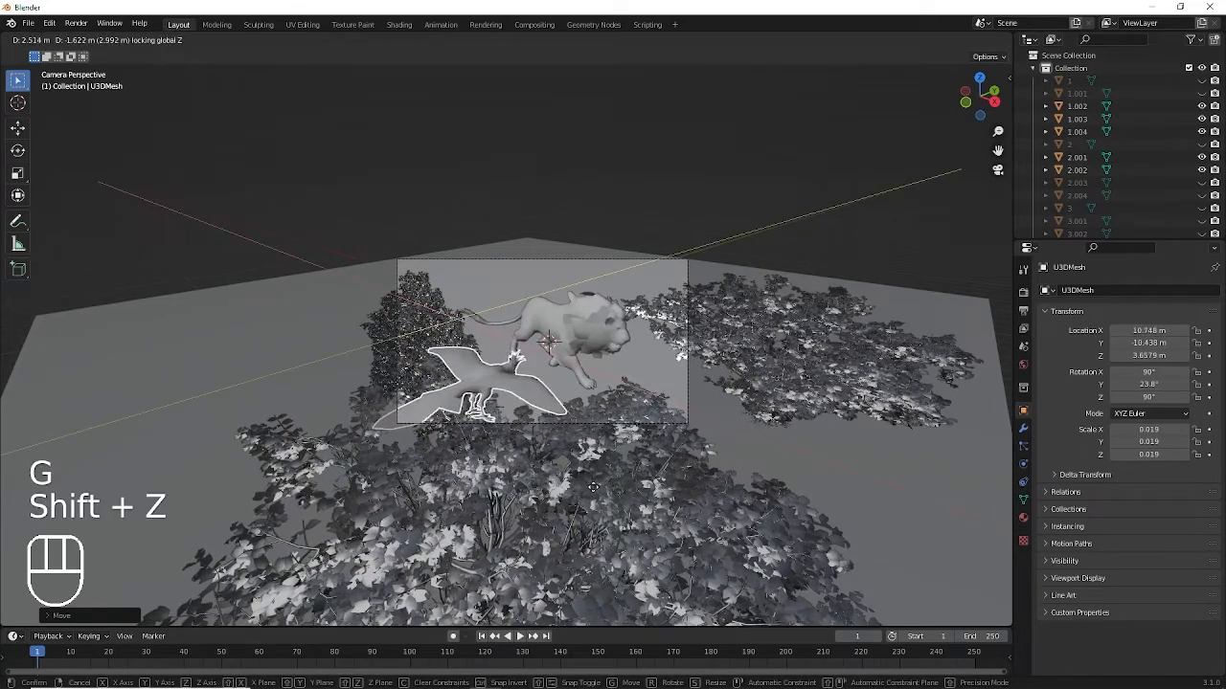
pyautogui.click(517, 361)
pyautogui.press('s')
pyautogui.click(550, 462)
pyautogui.scroll(2, 550, 462)
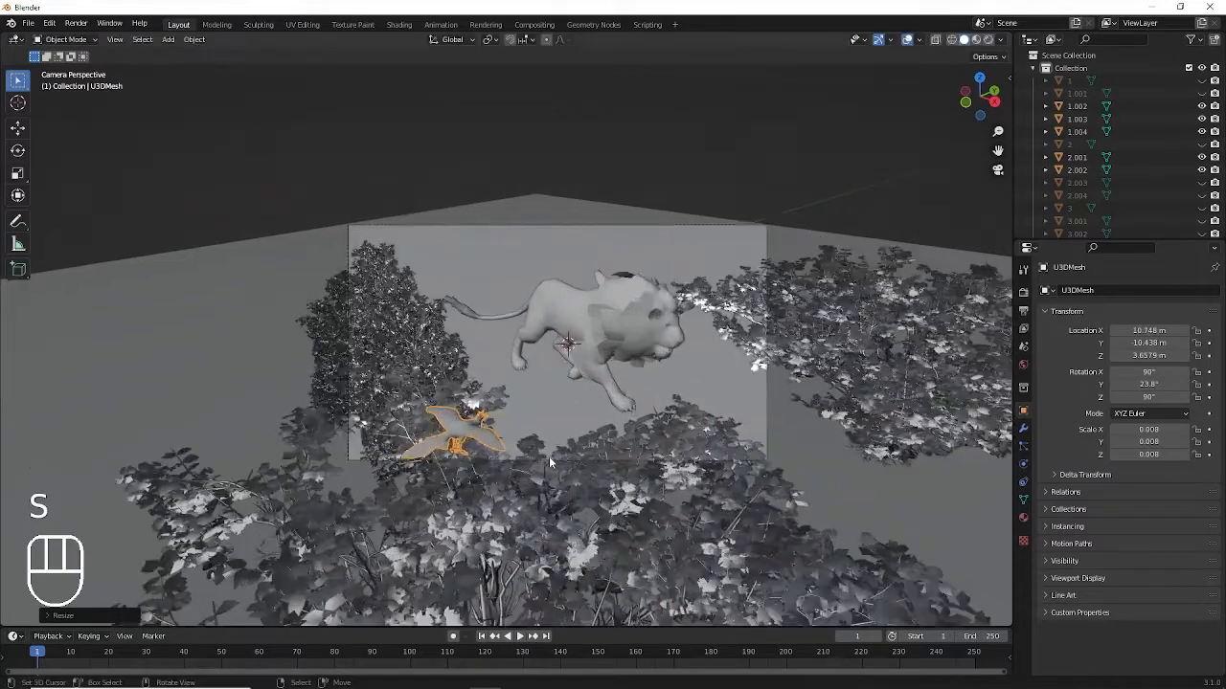
# Tilt the bird about the global Y axis to a rotation of about 113°, 22°, 99.2°.
pyautogui.press('r')
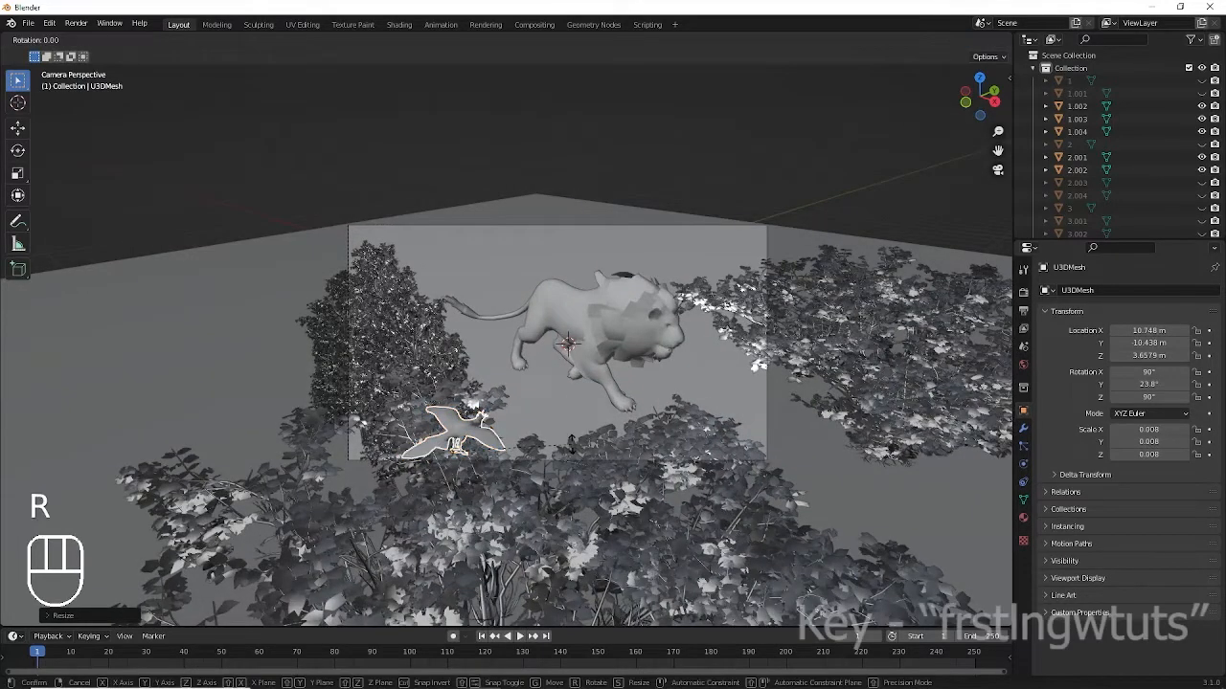
pyautogui.press('y')
pyautogui.press('y')
pyautogui.press('r')
pyautogui.press('y')
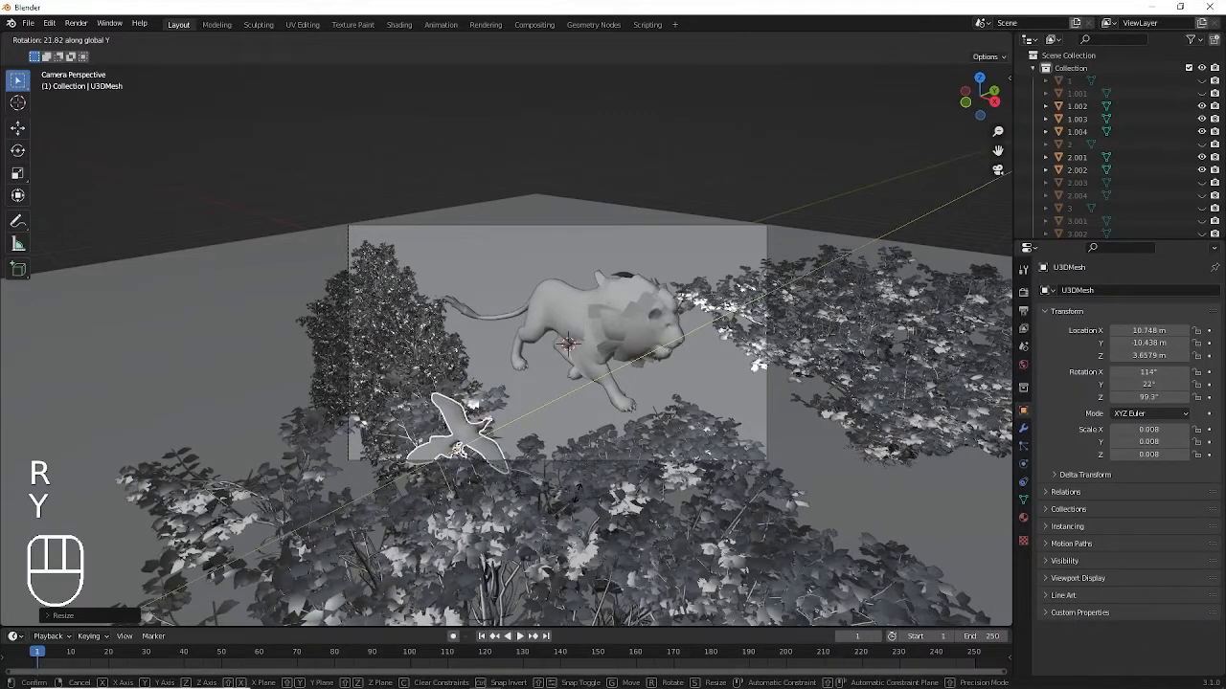
# Reposition the bird over the foreground foliage at about 10.46, -10.6, 3.83 m and scale it to 0.006.
pyautogui.press('g')
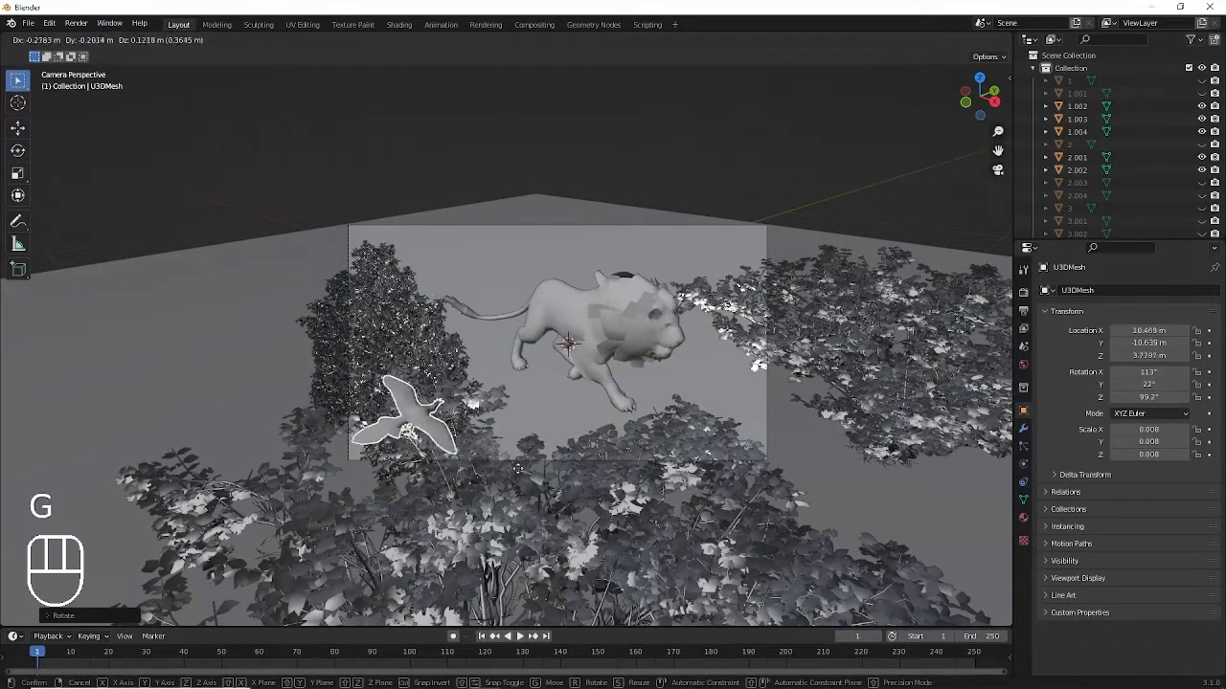
pyautogui.click(517, 472)
pyautogui.press('s')
pyautogui.press('g')
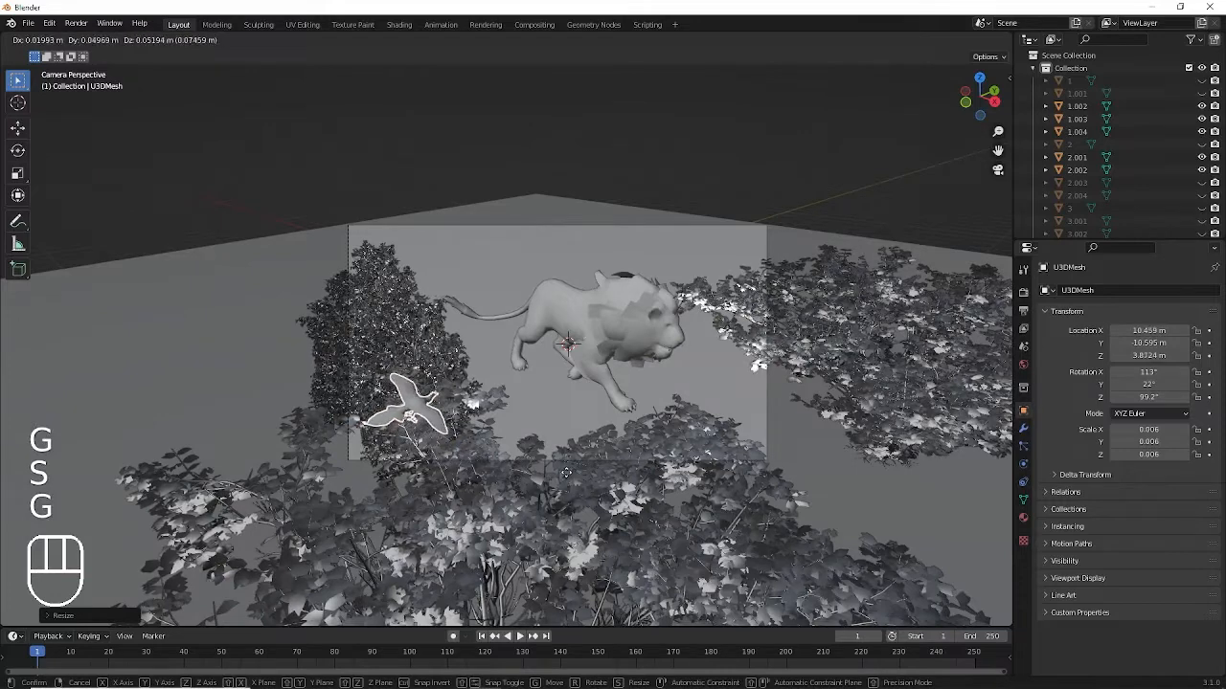
pyautogui.click(566, 471)
pyautogui.scroll(2, 487, 463)
pyautogui.scroll(3, 483, 463)
pyautogui.keyDown('ctrl'); pyautogui.scroll(2, 483, 462); pyautogui.keyUp('ctrl')
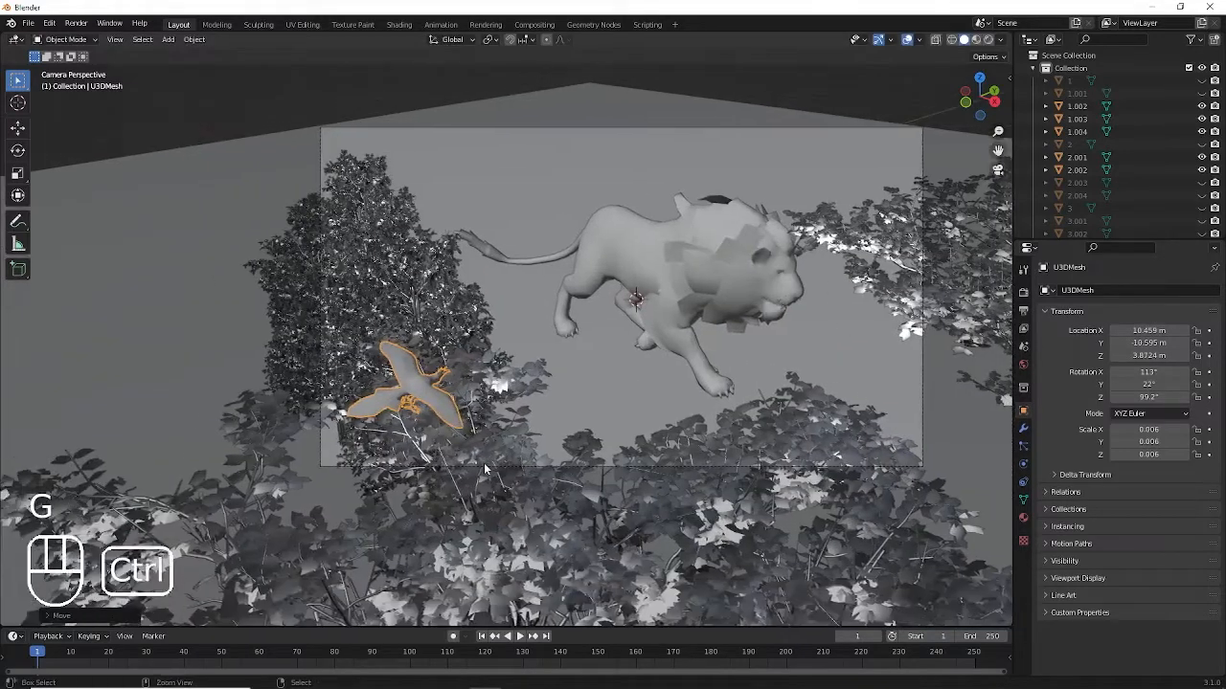
pyautogui.moveTo(484, 463); pyautogui.dragTo(488, 467, button='middle')
pyautogui.press('r')
pyautogui.press('y')
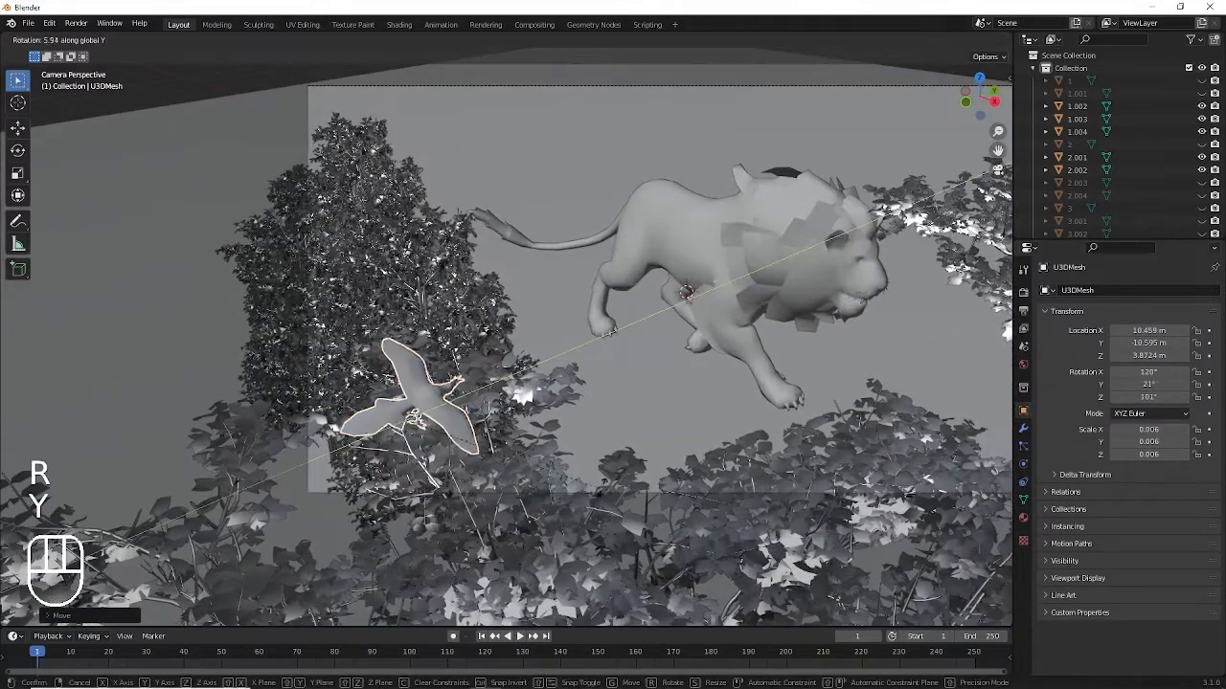
# Scale the bird to 0.005, place it at about 10.458, -10.616, 3.838 m, and deselect everything.
pyautogui.press('g')
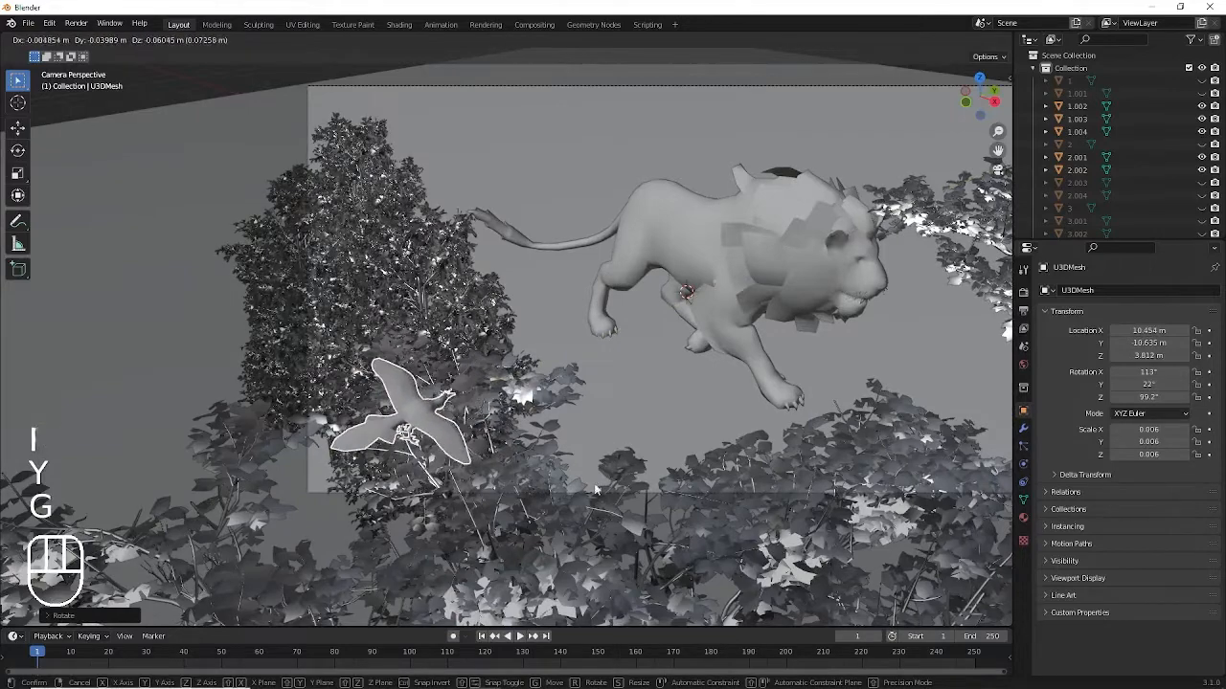
pyautogui.press('s')
pyautogui.press('g')
pyautogui.click(602, 425)
pyautogui.scroll(-3, 602, 425)
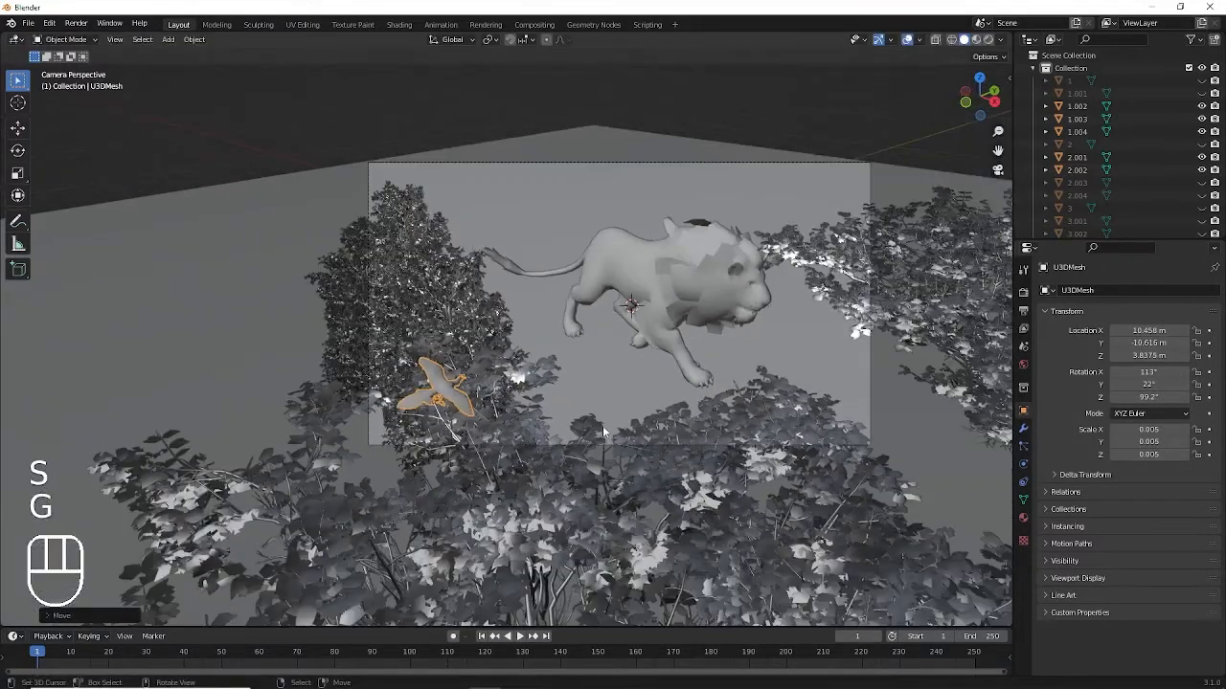
pyautogui.moveTo(602, 425); pyautogui.dragTo(676, 381, button='middle')
pyautogui.press('a')
pyautogui.scroll(2, 730, 355)
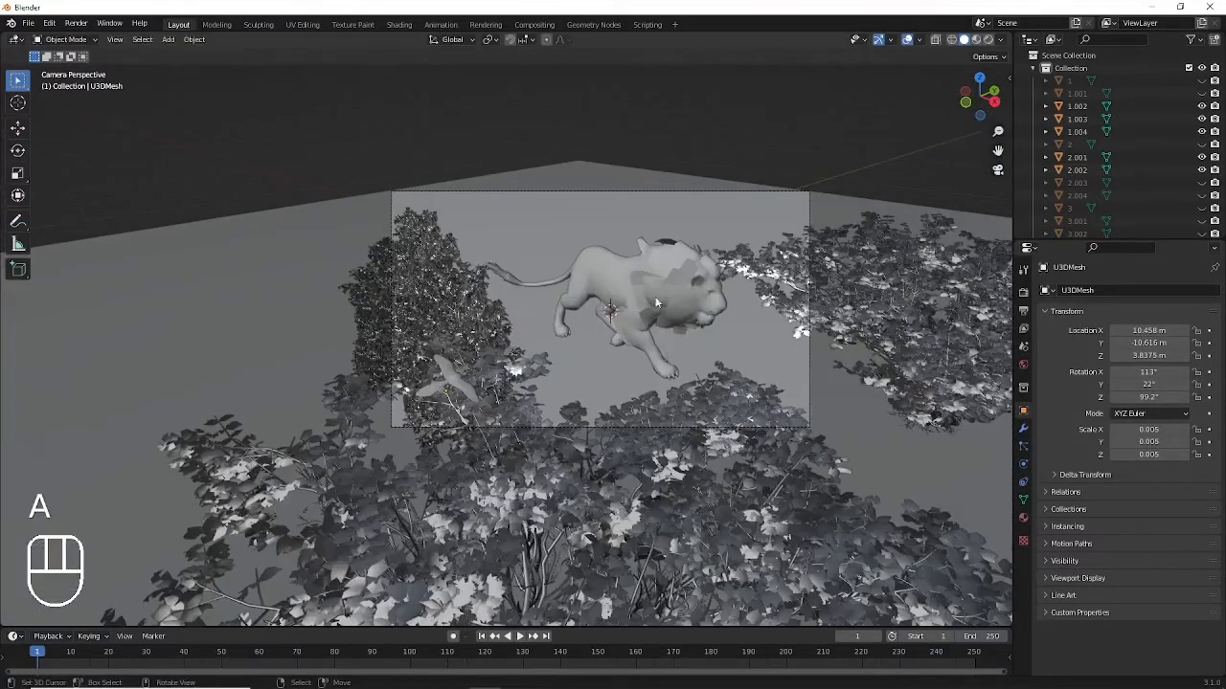
# Import the second bird model, Parrot-2.fbx, from the Bird assets folder.
pyautogui.click(28, 22)
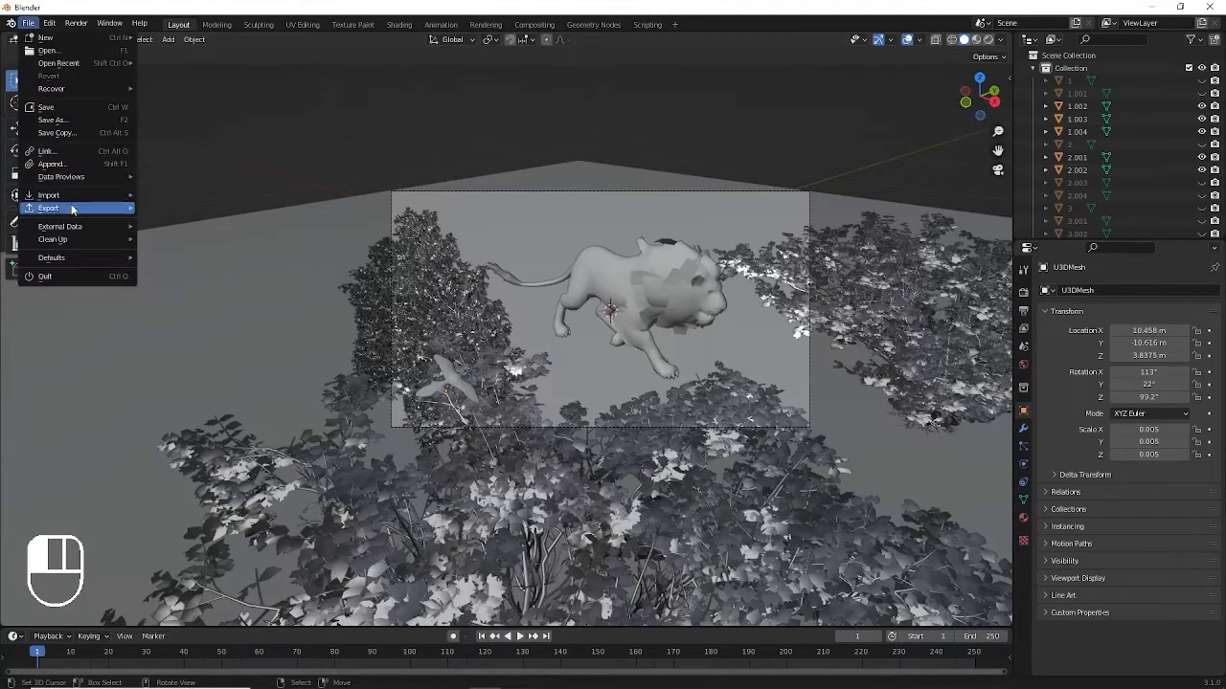
pyautogui.moveTo(57, 196)
pyautogui.click(191, 299)
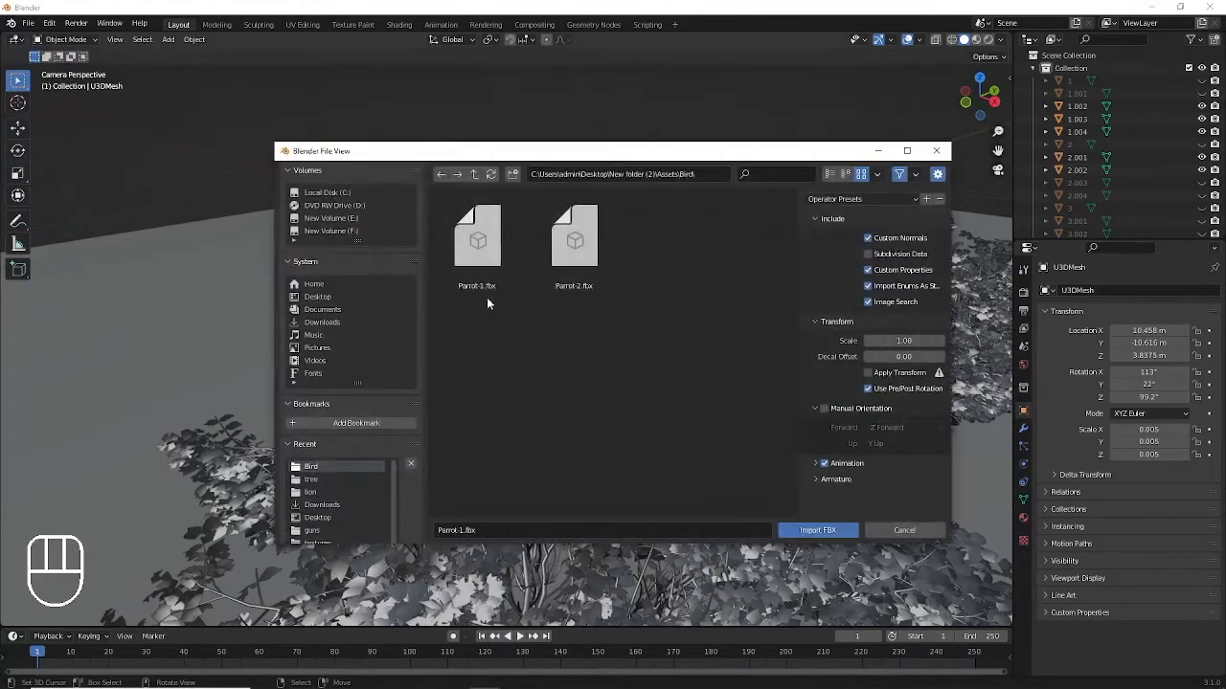
pyautogui.click(574, 244)
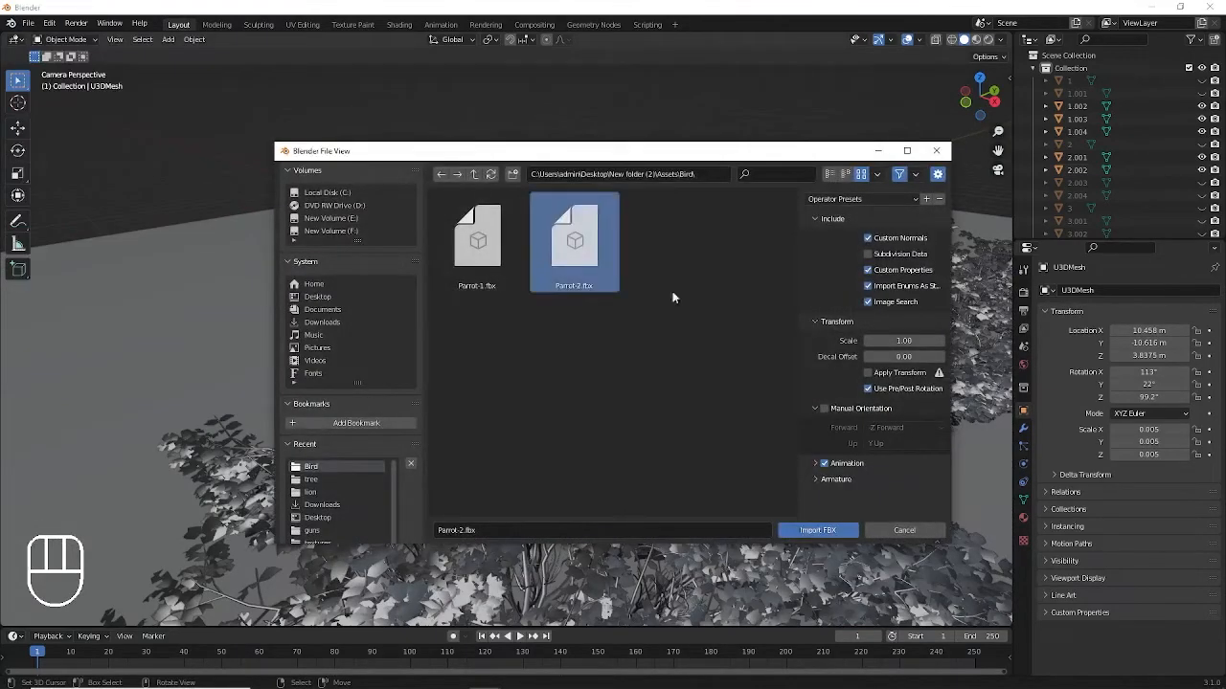
pyautogui.click(817, 532)
# Isolate the imported parrot and examine its mesh and armature from all around and from below.
pyautogui.press('KP_Divide')
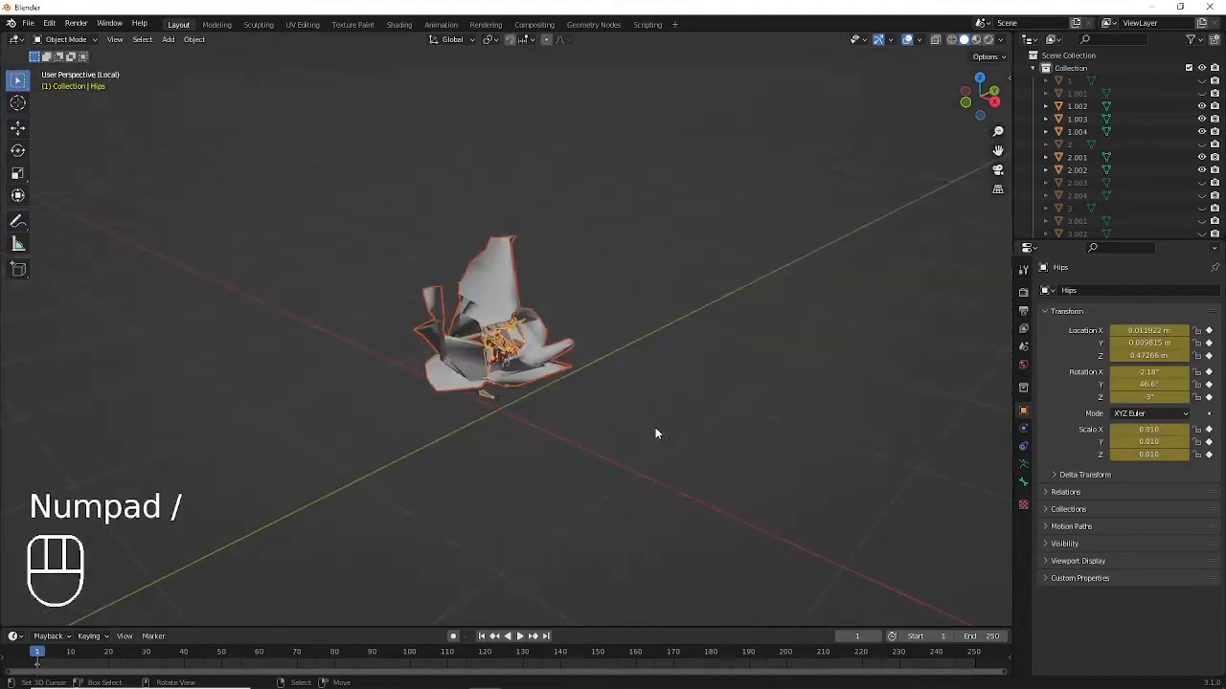
pyautogui.press('KP_4')
pyautogui.press('KP_4')
pyautogui.press('KP_4')
pyautogui.press('KP_4')
pyautogui.press('KP_4')
pyautogui.press('KP_4')
pyautogui.press('KP_4')
pyautogui.press('KP_4')
pyautogui.press('KP_4')
pyautogui.press('KP_4')
pyautogui.press('KP_4')
pyautogui.press('KP_4')
pyautogui.press('KP_4')
pyautogui.press('KP_4')
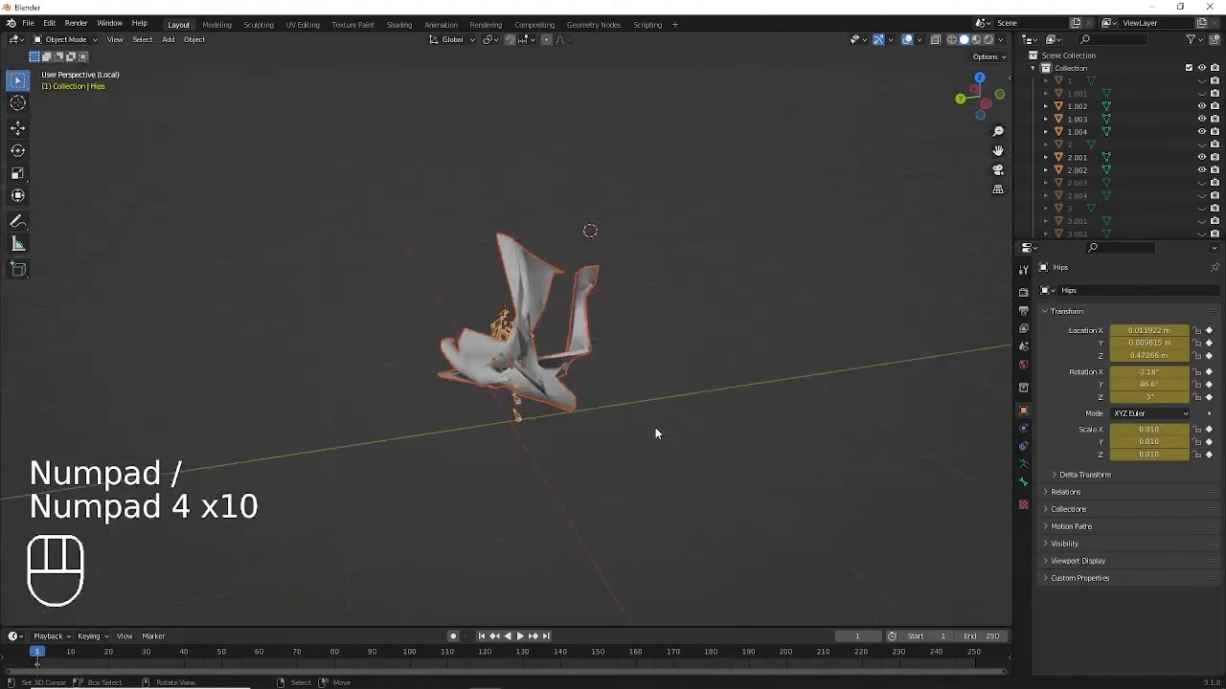
pyautogui.press('KP_0')
pyautogui.press('KP_0')
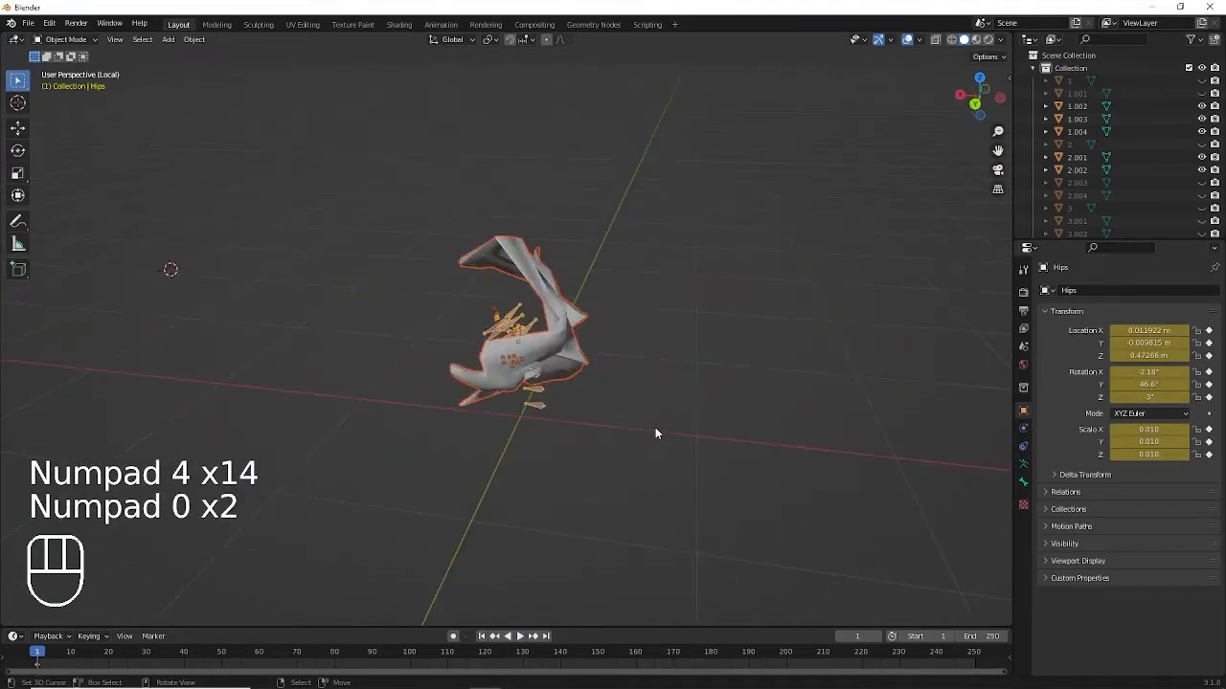
pyautogui.press('KP_2')
pyautogui.press('KP_2')
pyautogui.press('KP_6')
pyautogui.press('KP_6')
pyautogui.press('KP_6')
pyautogui.press('KP_6')
pyautogui.press('KP_2')
pyautogui.press('KP_2')
pyautogui.press('KP_6')
pyautogui.press('KP_6')
pyautogui.press('KP_6')
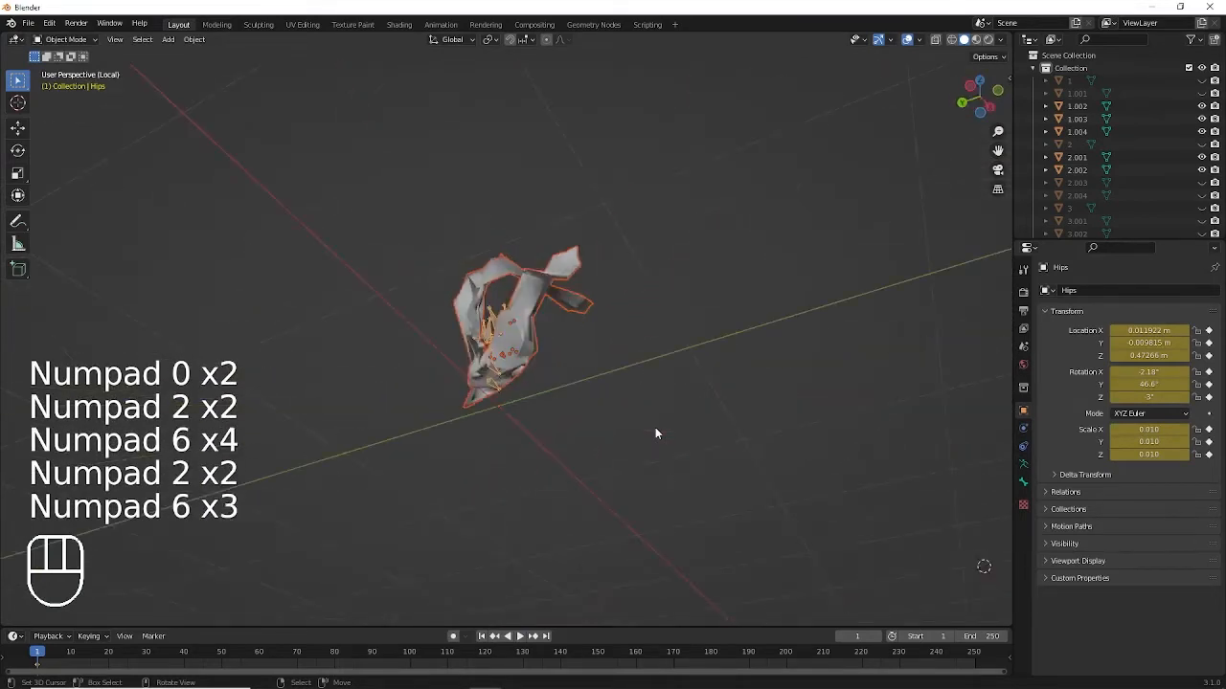
pyautogui.press('KP_8')
pyautogui.press('KP_6')
pyautogui.press('KP_8')
pyautogui.press('KP_8')
pyautogui.press('KP_8')
pyautogui.press('KP_8')
pyautogui.press('KP_6')
pyautogui.press('KP_6')
pyautogui.press('KP_6')
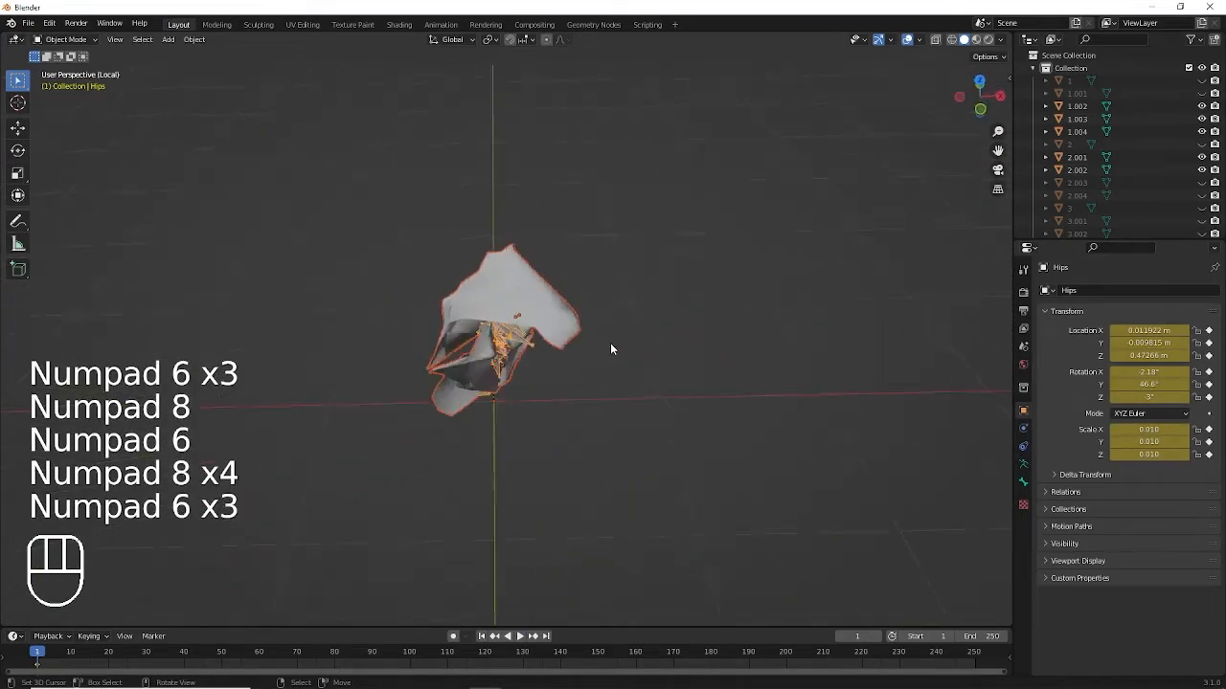
pyautogui.press('KP_6')
pyautogui.press('KP_2')
pyautogui.press('KP_4')
# Delete all isolated armature objects of the imported parrot, keeping only its mesh.
pyautogui.scroll(2, 589, 342)
pyautogui.rightClick(596, 283)
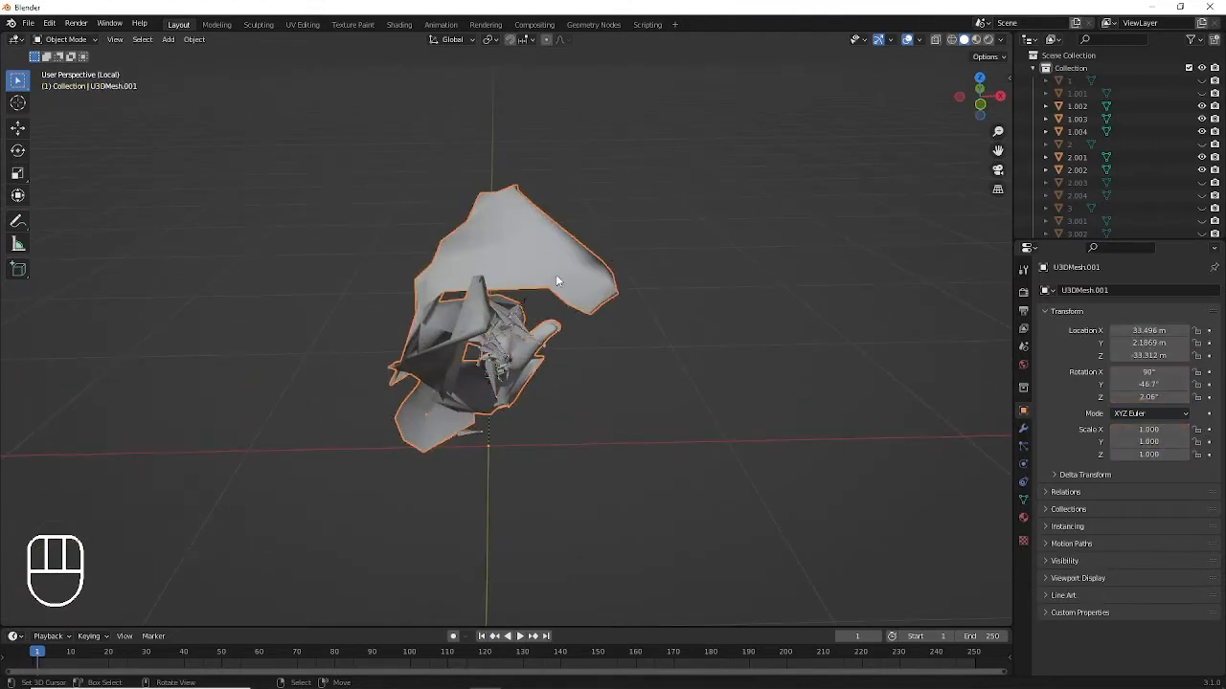
pyautogui.hotkey('ctrl', 'i')
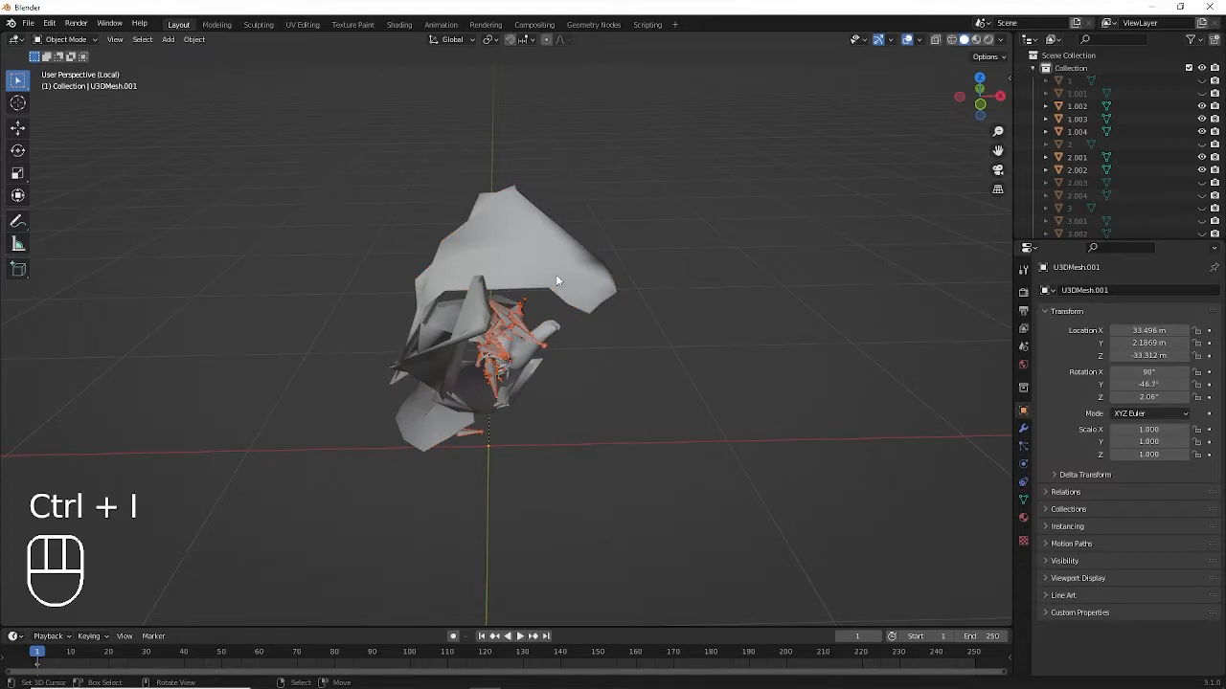
pyautogui.press('Delete')
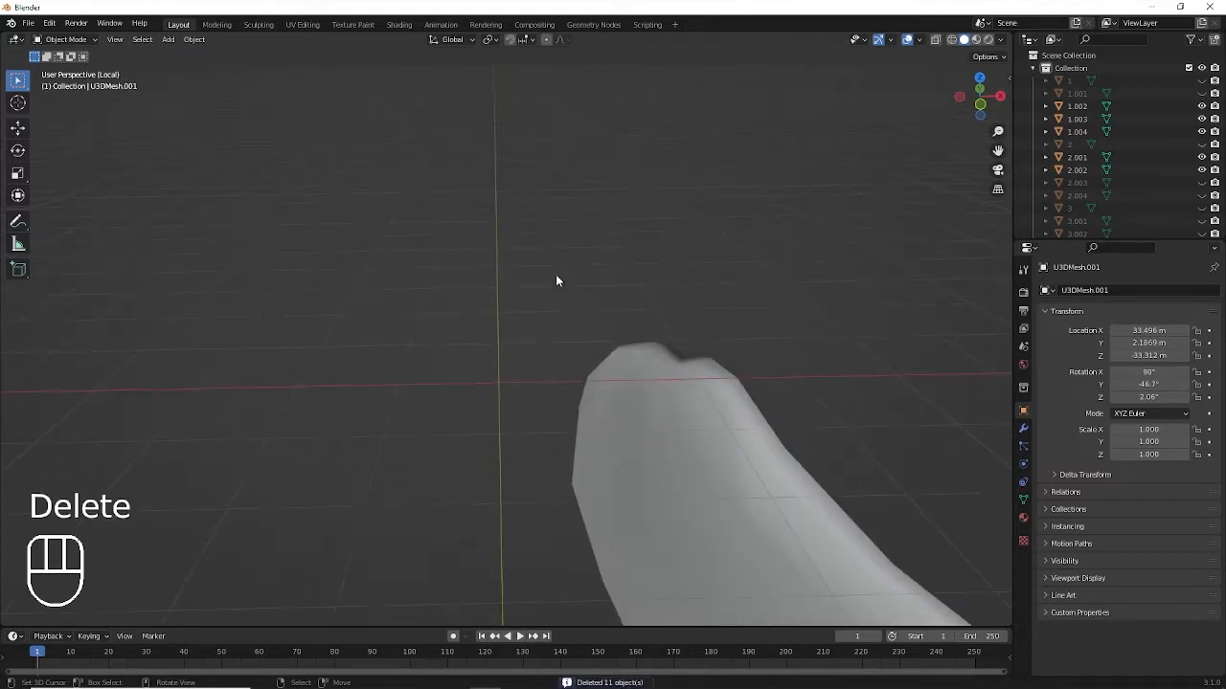
# Examine the remaining parrot mesh's wings, tail and claws from several angles.
pyautogui.scroll(-5, 555, 280)
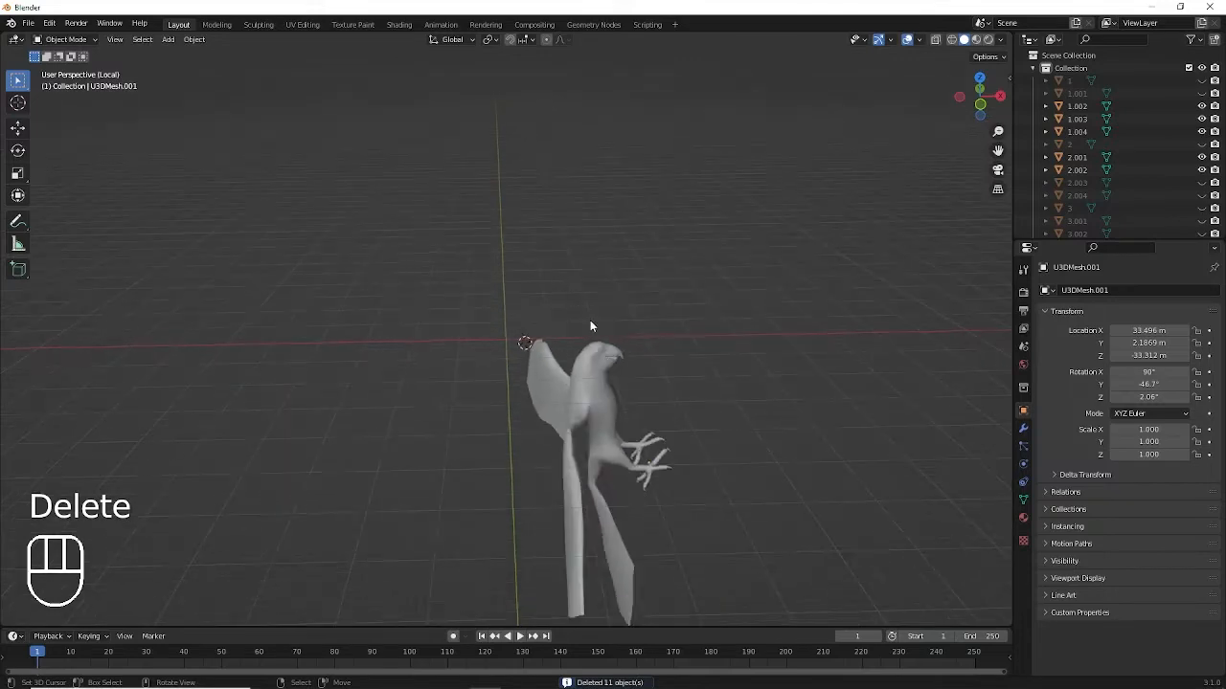
pyautogui.press('KP_4')
pyautogui.press('KP_4')
pyautogui.press('KP_4')
pyautogui.press('KP_4')
pyautogui.press('KP_4')
pyautogui.press('KP_2')
pyautogui.press('KP_2')
pyautogui.press('KP_2')
pyautogui.press('KP_2')
pyautogui.press('KP_6')
pyautogui.press('KP_6')
pyautogui.press('KP_6')
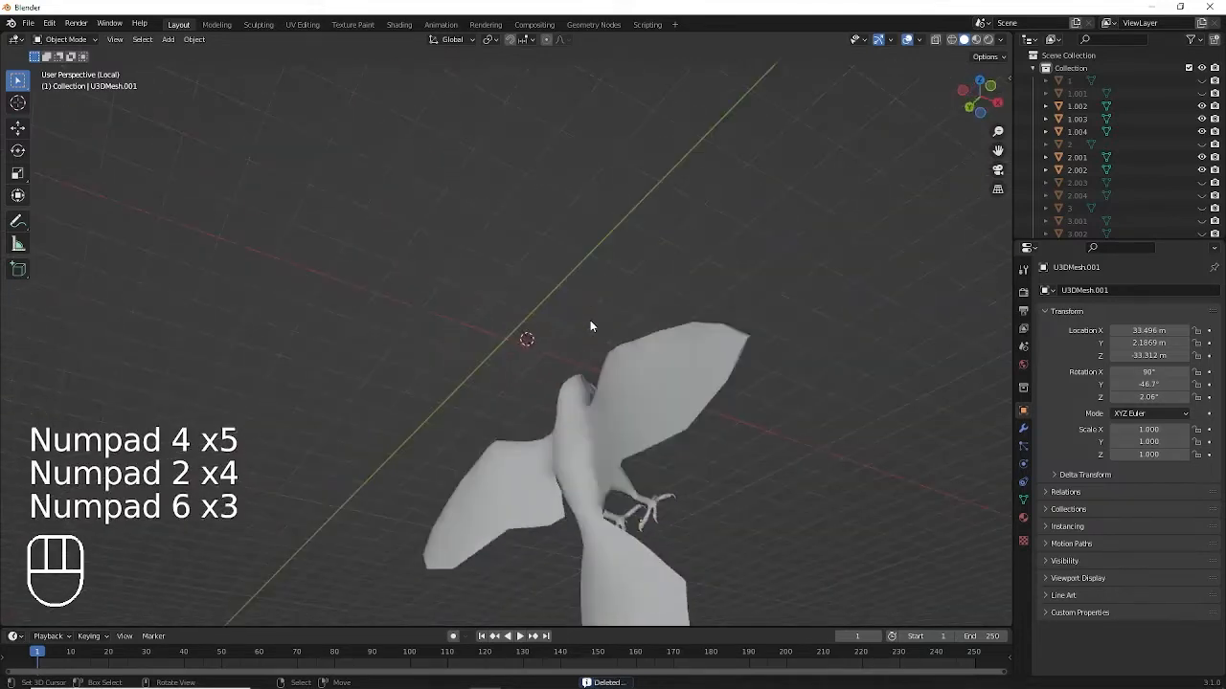
pyautogui.press('KP_6')
pyautogui.press('KP_6')
pyautogui.press('KP_6')
pyautogui.press('KP_6')
pyautogui.press('KP_8')
pyautogui.press('KP_8')
pyautogui.press('KP_8')
pyautogui.press('KP_4')
pyautogui.press('KP_4')
pyautogui.press('KP_8')
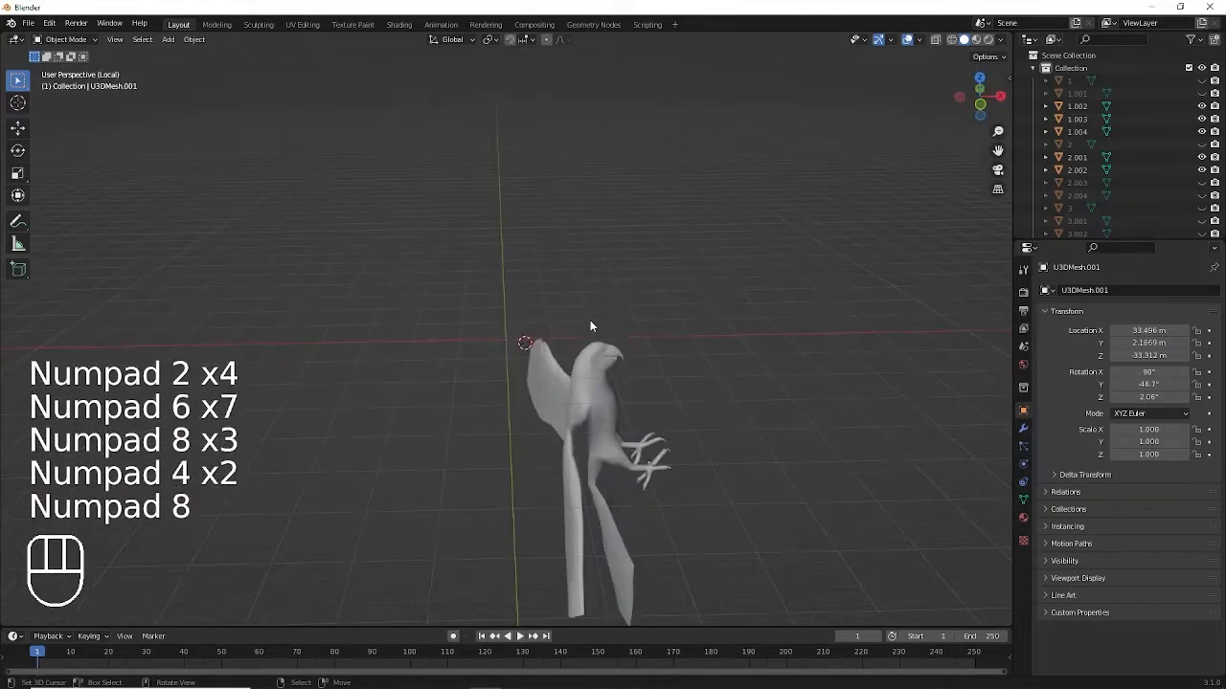
# Scale the second parrot down to 0.168, move it closer to the scene origin, and return to the full scene.
pyautogui.click(605, 379)
pyautogui.press('s')
pyautogui.click(713, 469)
pyautogui.press('g')
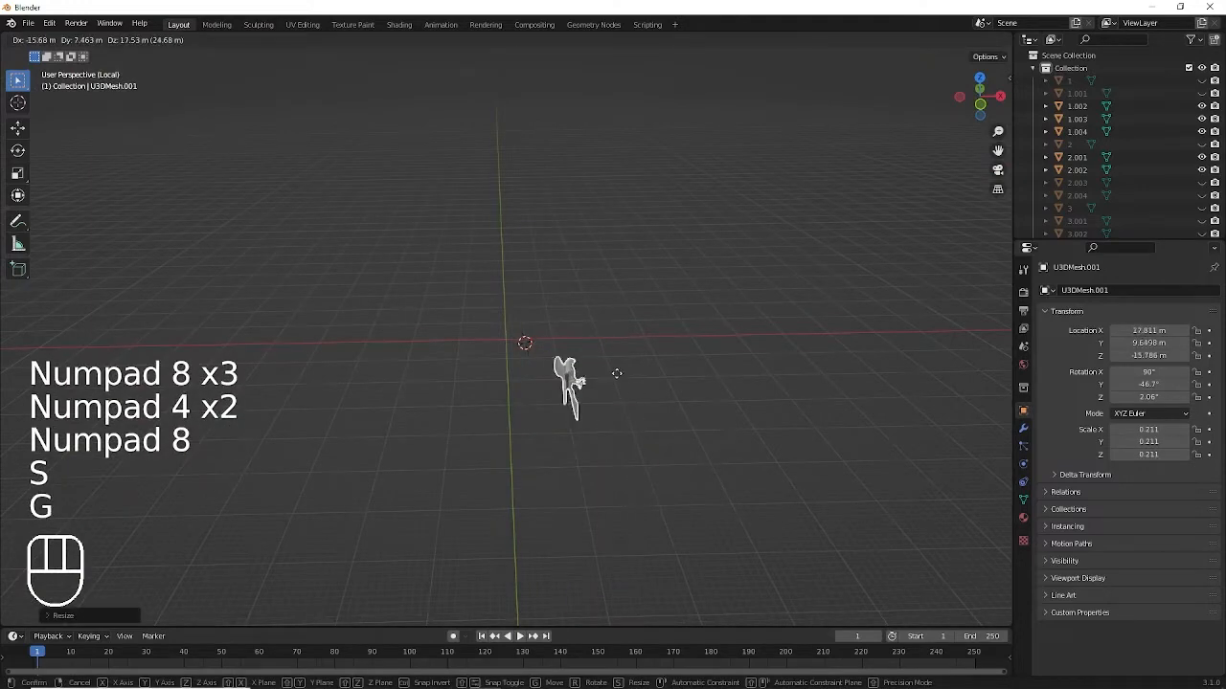
pyautogui.click(603, 350)
pyautogui.press('s')
pyautogui.click(638, 371)
pyautogui.press('KP_Divide')
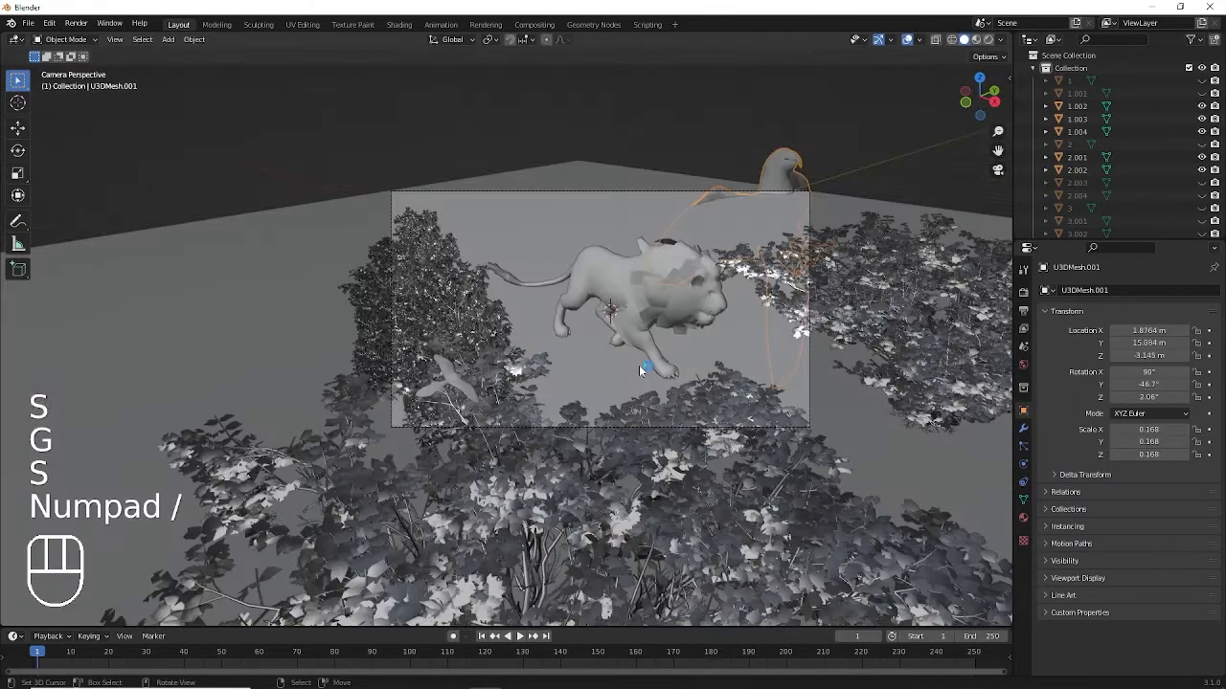
# Move the second parrot above the lion to about -5.86, 8.71, -1.09 m and scale it to 0.034.
pyautogui.press('g')
pyautogui.press('r')
pyautogui.press('x')
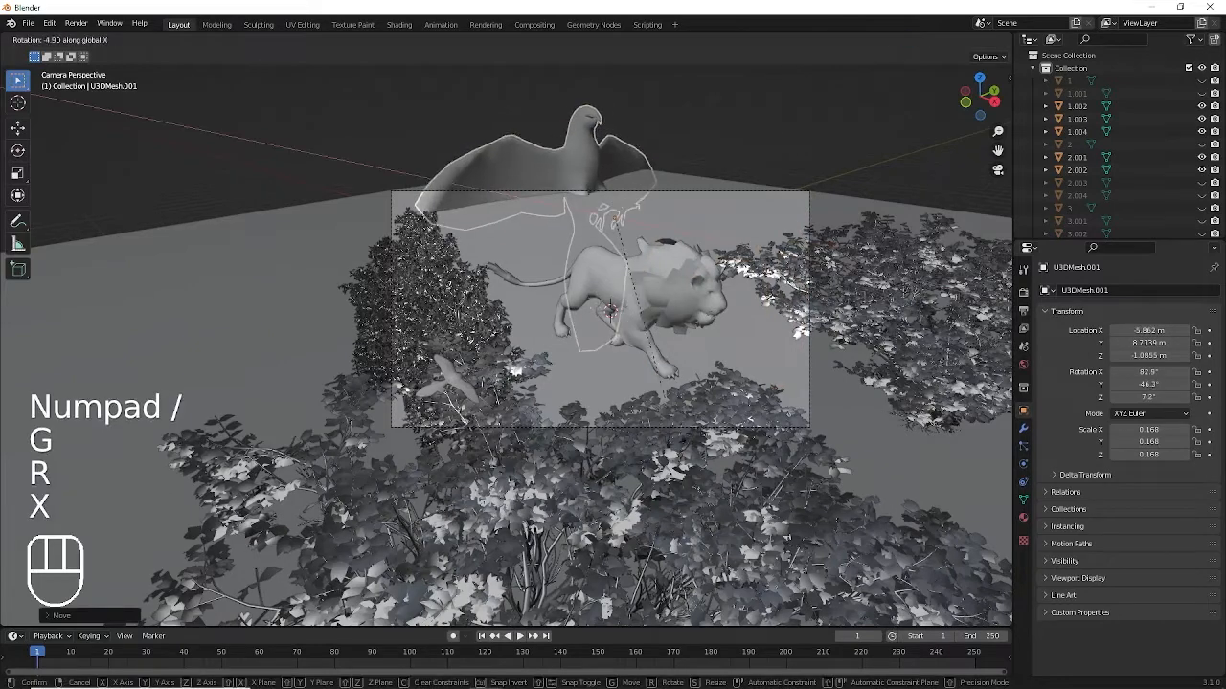
pyautogui.click(685, 471)
pyautogui.press('s')
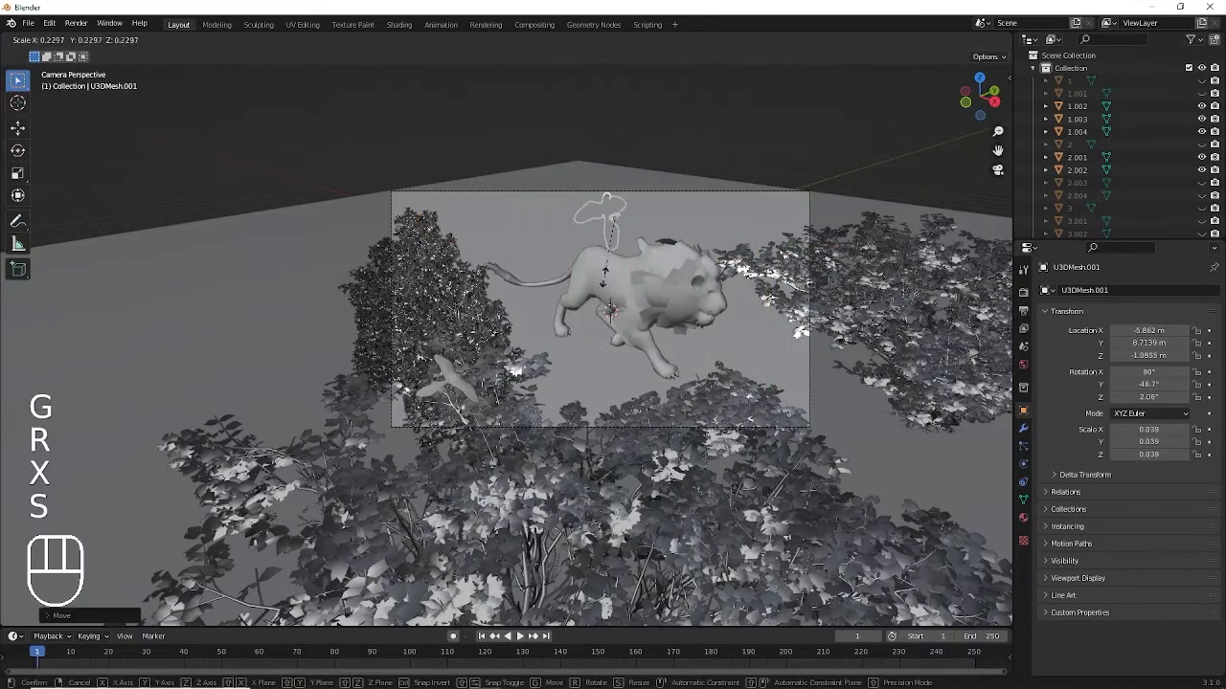
pyautogui.click(616, 274)
# Raise the second parrot along the global Z axis to a height of about 4.12 m.
pyautogui.press('g')
pyautogui.press('z')
pyautogui.click(639, 165)
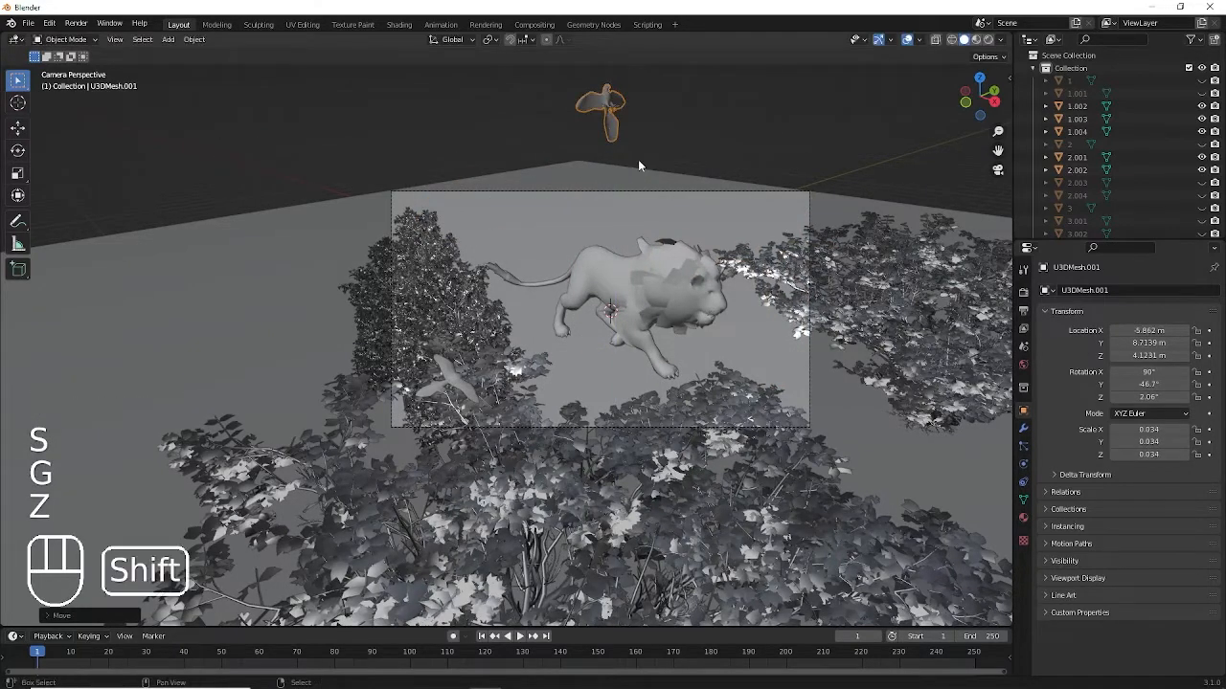
# Move the second parrot horizontally to about X 11.62, Y -10.15 m and scale it to 0.007.
pyautogui.press('g')
pyautogui.hotkey('shift', 'z')
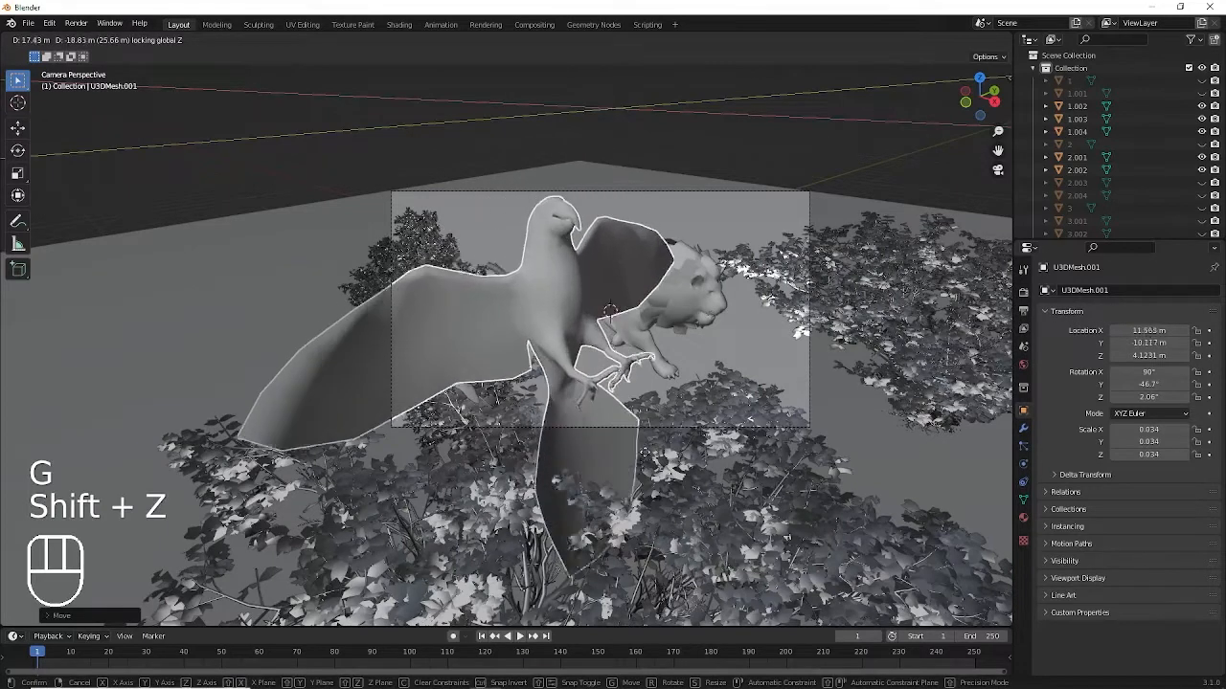
pyautogui.click(637, 436)
pyautogui.press('s')
pyautogui.click(615, 383)
# Rotate the second parrot by -90° about the global X axis.
pyautogui.press('r')
pyautogui.press('x')
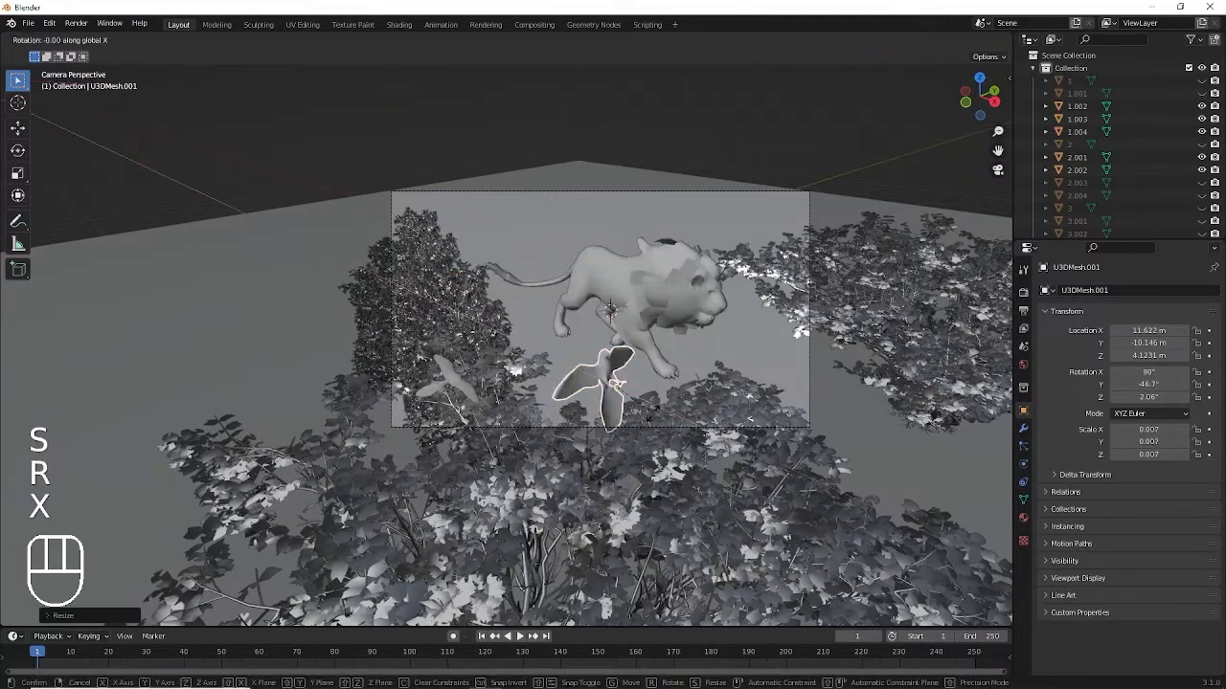
pyautogui.press('KP_9')
pyautogui.press('KP_0')
pyautogui.press('KP_Subtract')
pyautogui.press('KP_Enter')
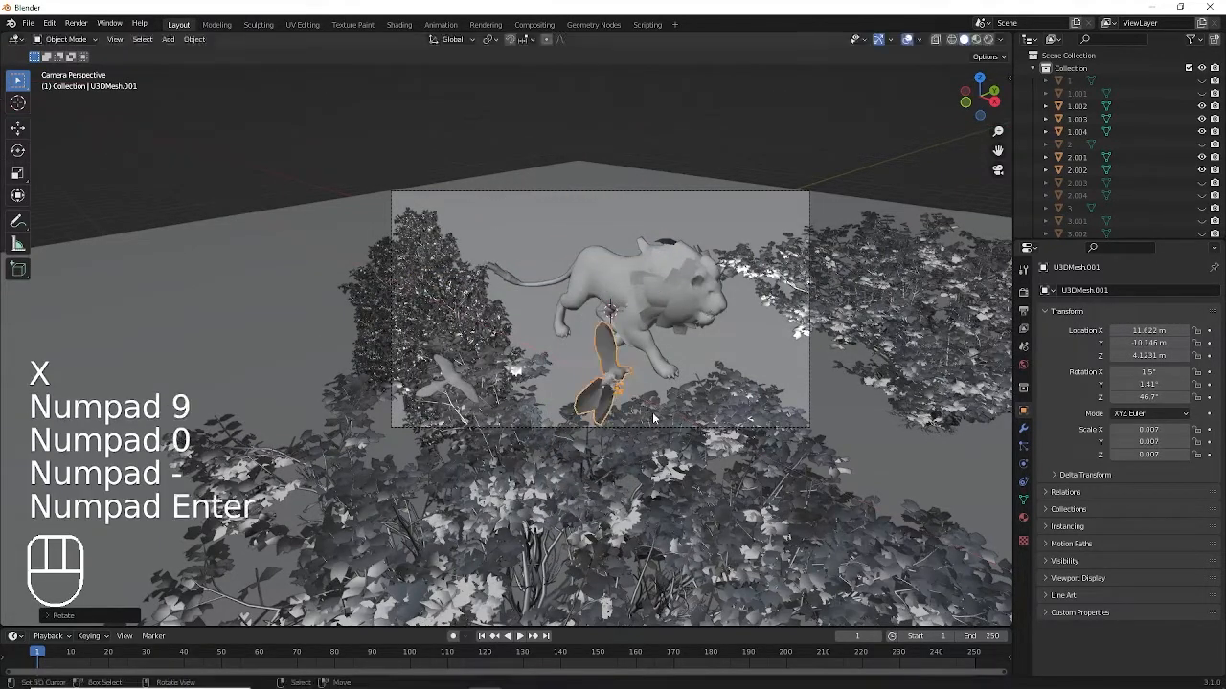
# Rotate the second parrot 90° about the global Y axis and move it beside the first parrot.
pyautogui.press('r')
pyautogui.press('z')
pyautogui.press('y')
pyautogui.press('KP_9')
pyautogui.press('KP_0')
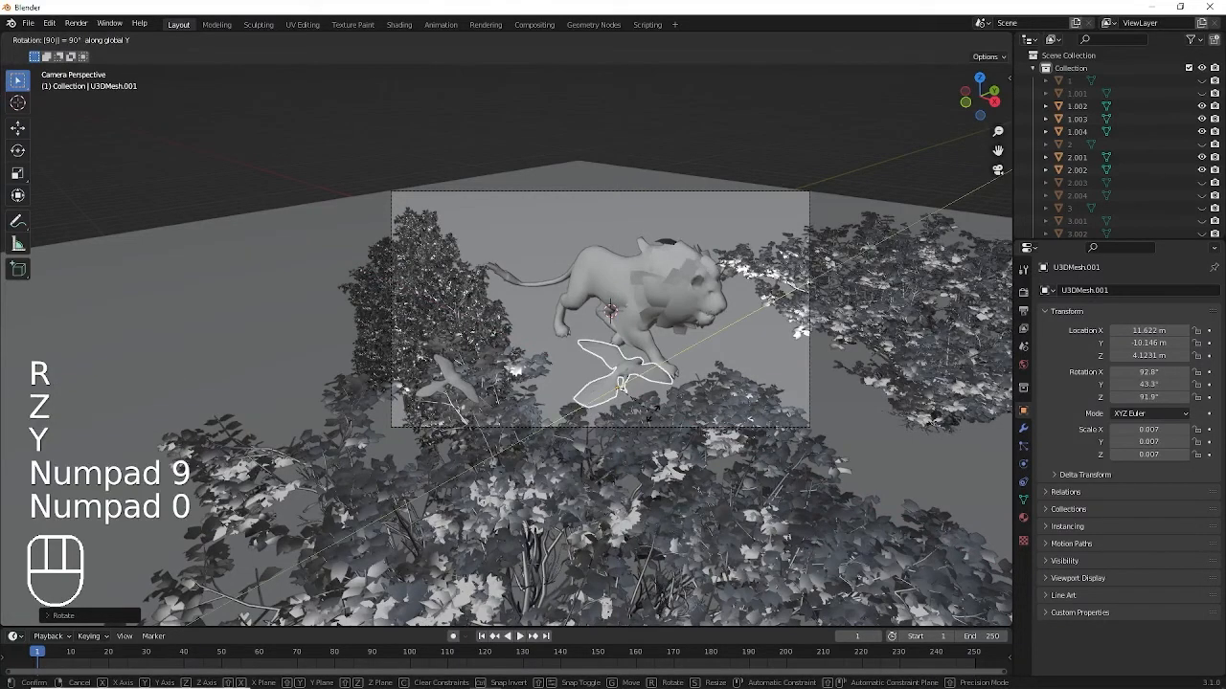
pyautogui.press('KP_Enter')
pyautogui.press('g')
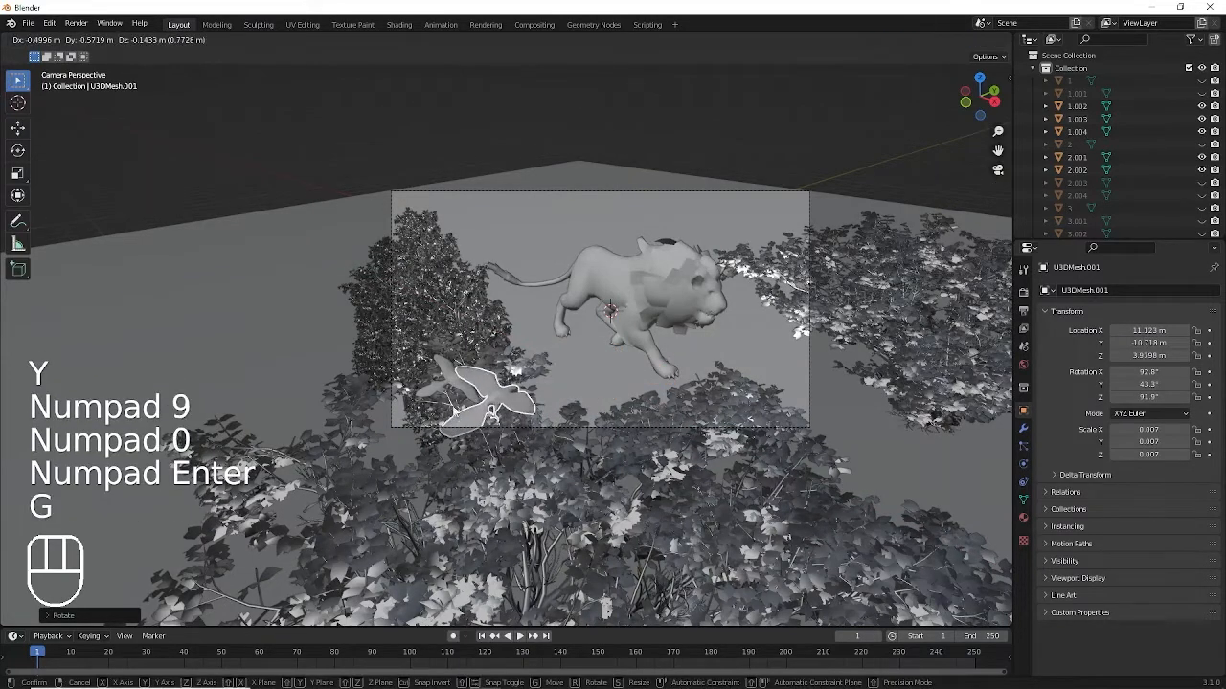
pyautogui.click(547, 442)
# Move the first parrot to about 10.83, -10.27, 3.81 m and scale it to 0.006.
pyautogui.click(454, 393)
pyautogui.scroll(1, 495, 408)
pyautogui.press('g')
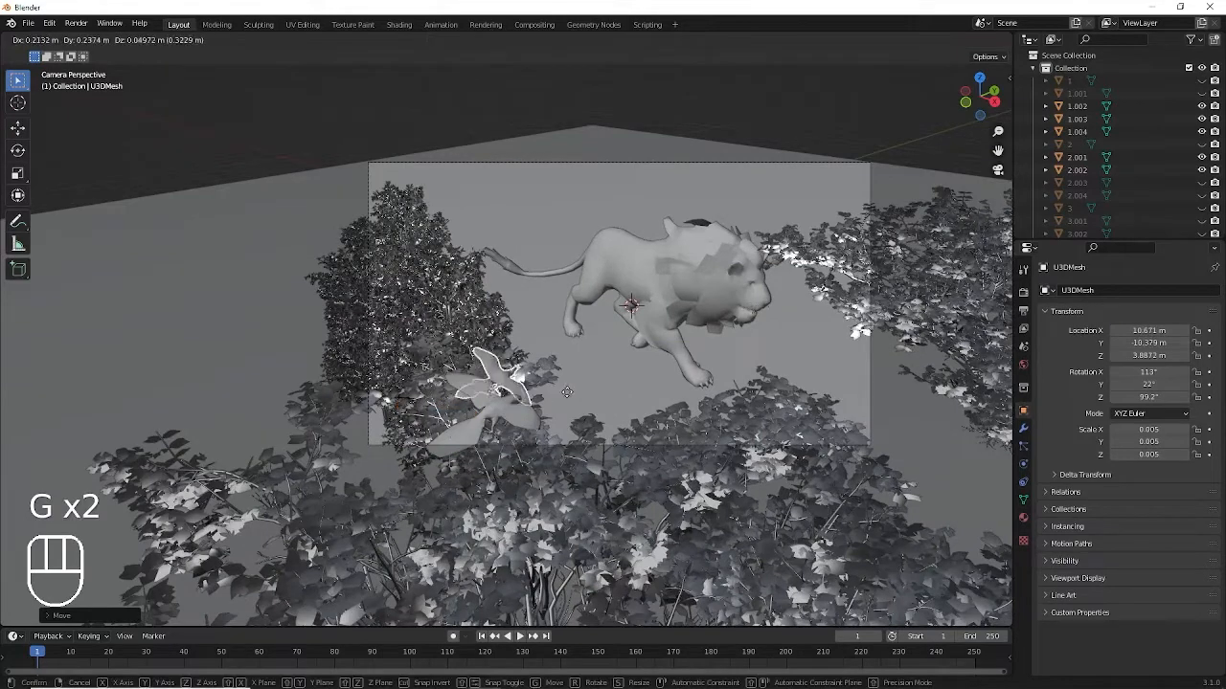
pyautogui.click(583, 389)
pyautogui.press('s')
pyautogui.click(602, 389)
pyautogui.press('g')
pyautogui.click(619, 408)
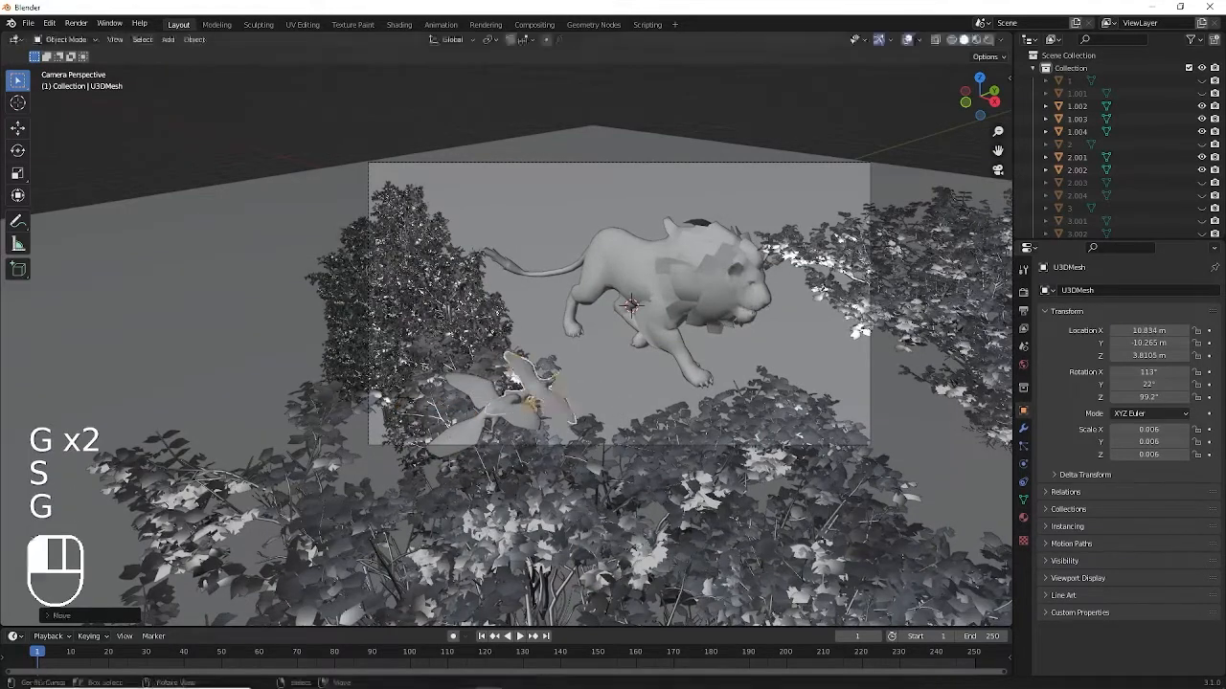
# Move the second parrot to about 10.98, -10.79, 4.10 m, in front of the dense tree.
pyautogui.press('s')
pyautogui.click(497, 427)
pyautogui.click(497, 427)
pyautogui.press('g')
pyautogui.click(469, 407)
# Rotate the second parrot about the global Y axis to an orientation of about 121°, 38.8°, 111°.
pyautogui.press('r')
pyautogui.press('x')
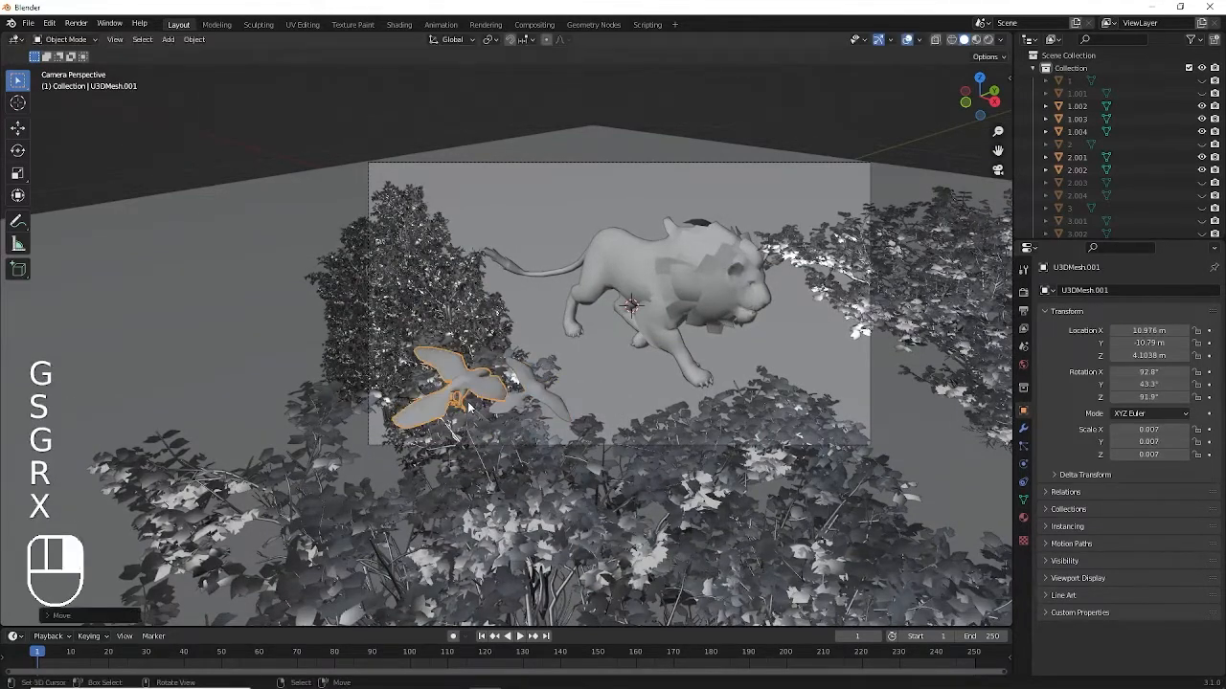
pyautogui.scroll(2, 556, 401)
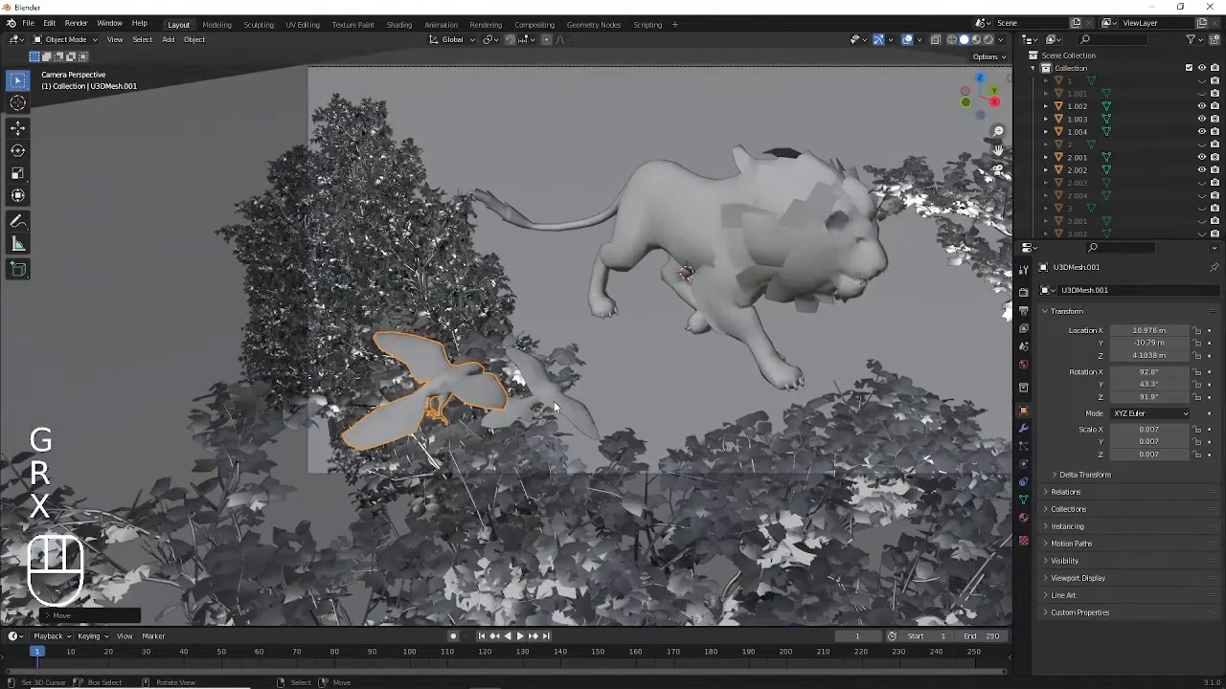
pyautogui.press('r')
pyautogui.press('y')
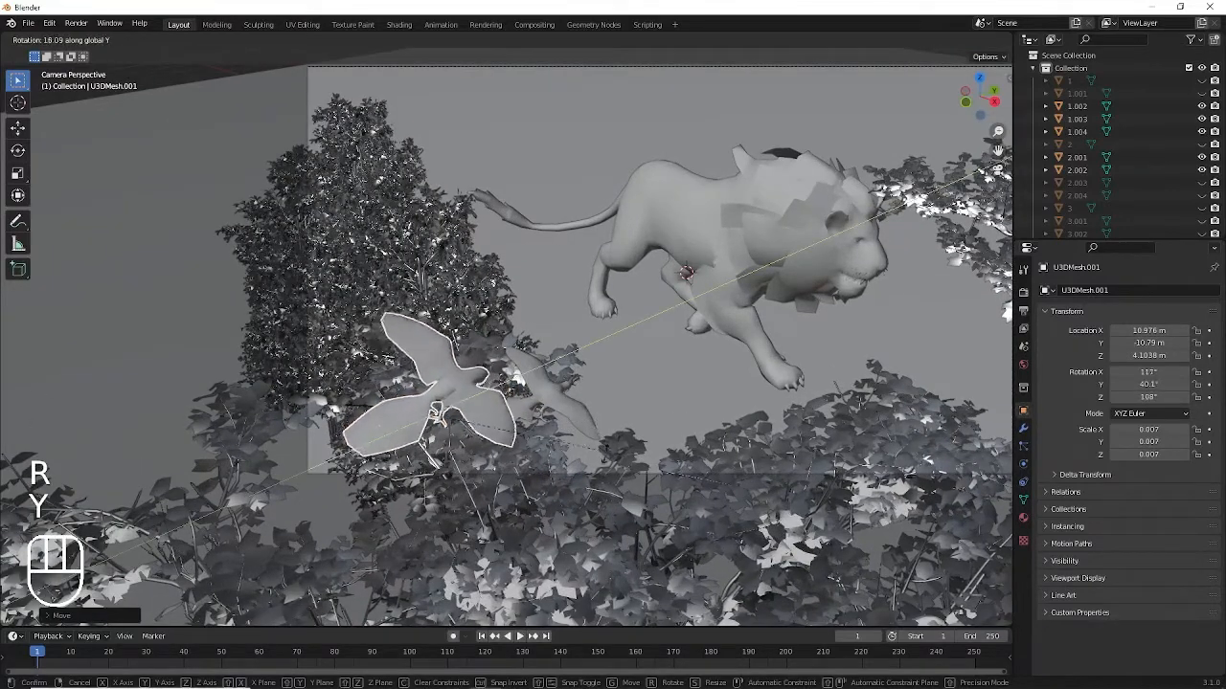
# Scale the second parrot down to about 0.005 and move it to about 10.93, -10.80, 4.18 m.
pyautogui.press('s')
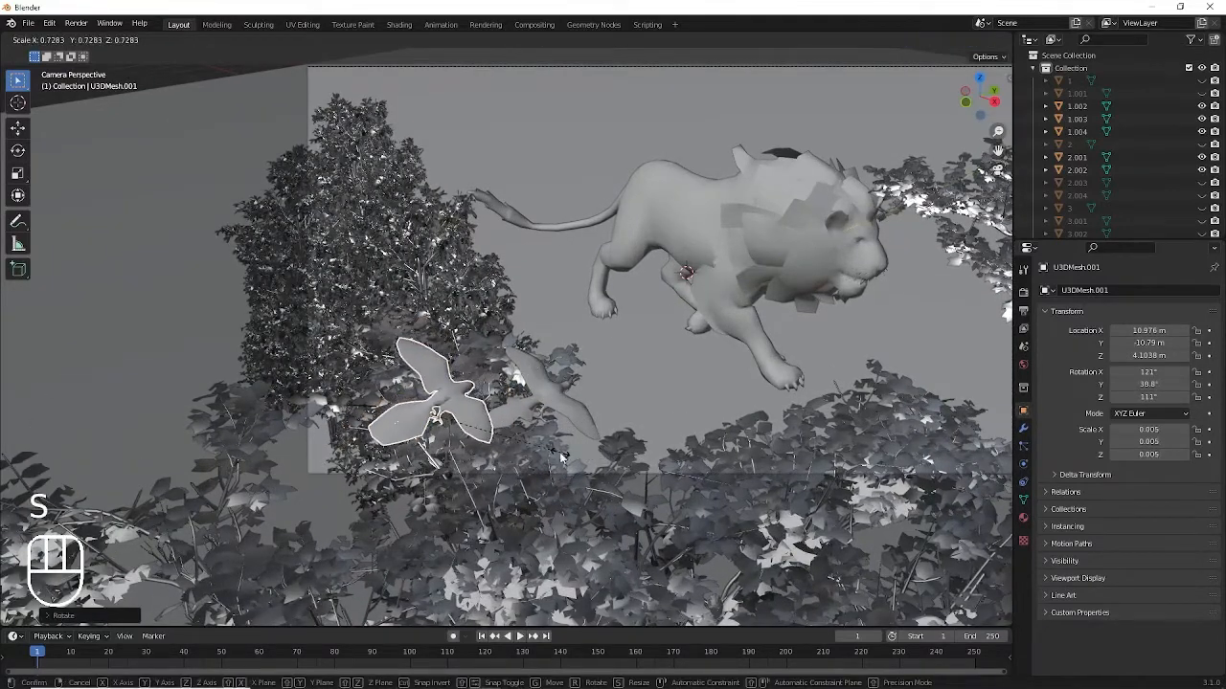
pyautogui.press('g')
pyautogui.press('s')
pyautogui.click(503, 414)
# Move the first parrot to about 10.92, -10.20, 3.79 m and scale it to 0.007.
pyautogui.click(558, 398)
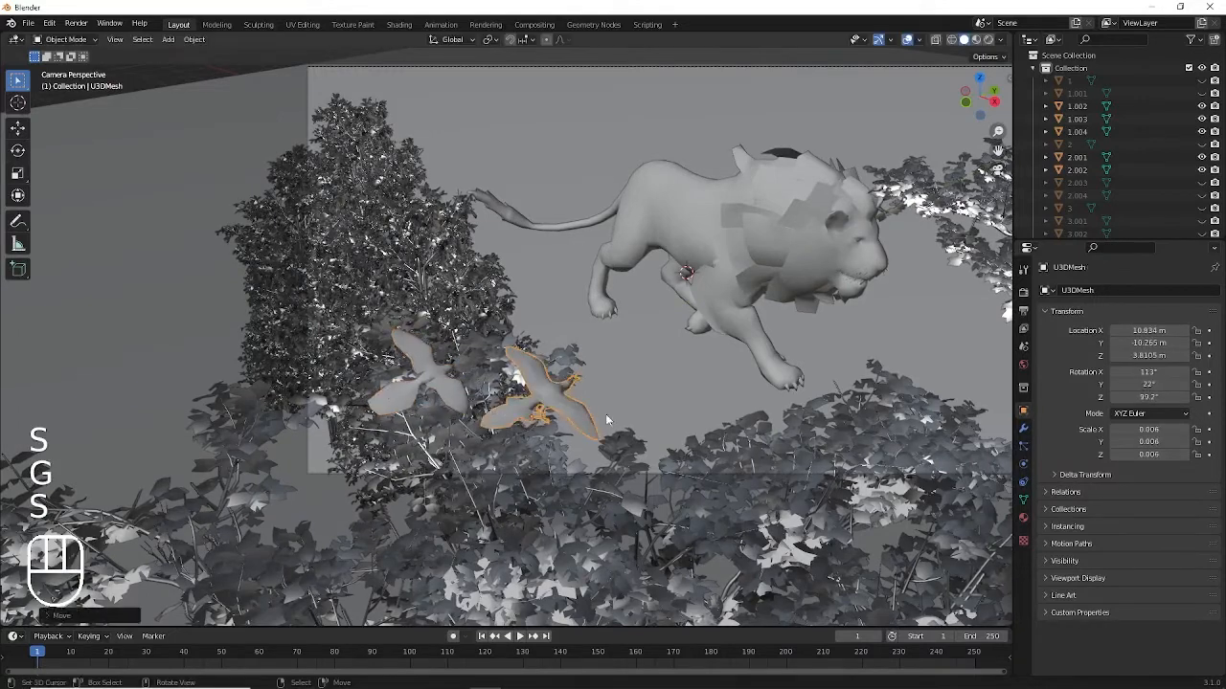
pyautogui.press('g')
pyautogui.click(640, 415)
pyautogui.press('s')
pyautogui.press('g')
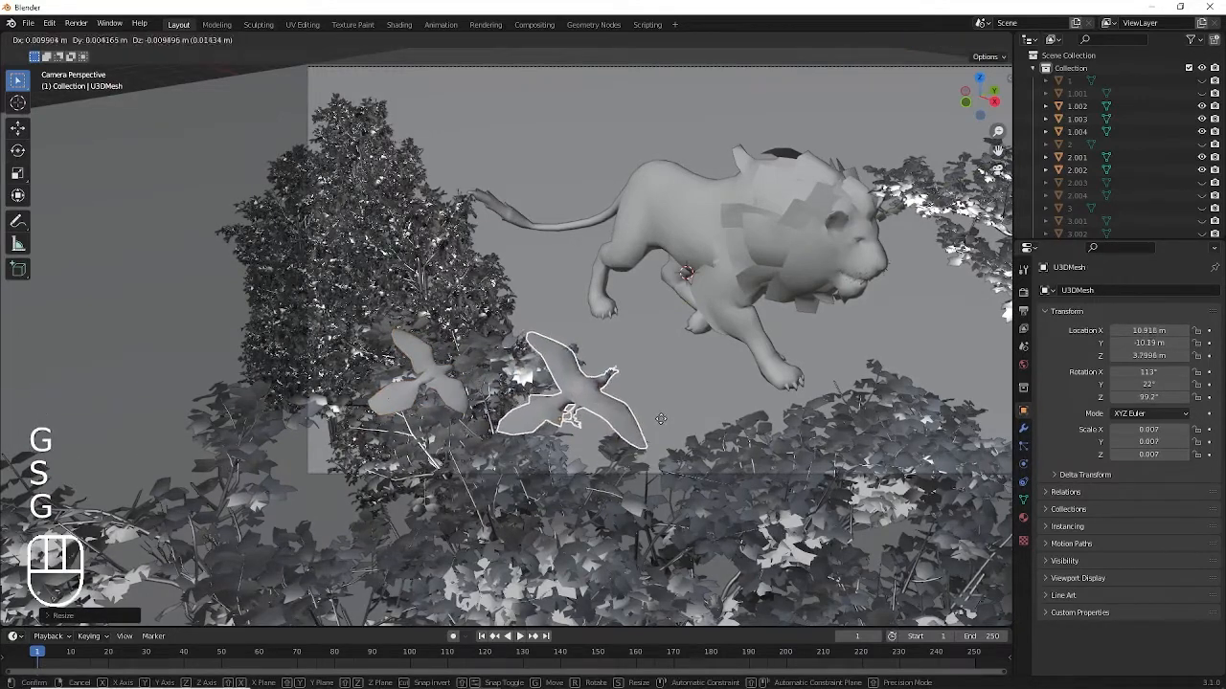
# Rotate the first parrot slightly about the global Y axis.
pyautogui.press('r')
pyautogui.press('y')
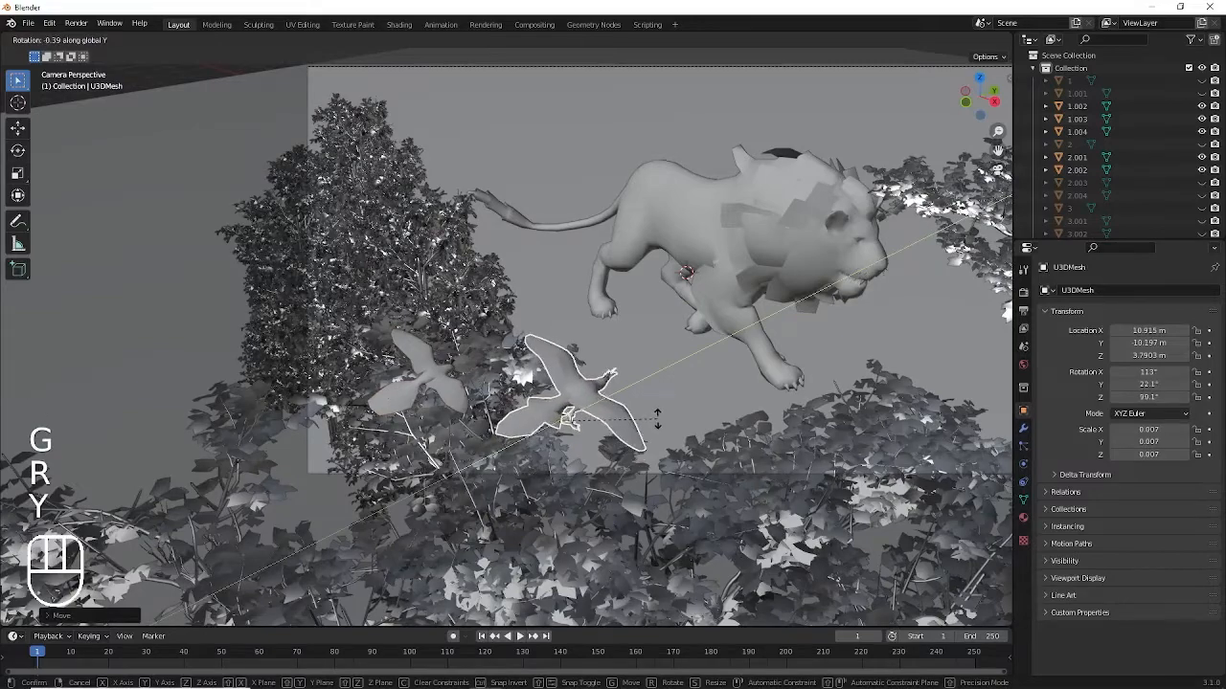
pyautogui.click(657, 426)
# Enlarge the second parrot slightly to a scale of about 0.005 and deselect everything.
pyautogui.click(451, 397)
pyautogui.press('s')
pyautogui.click(589, 411)
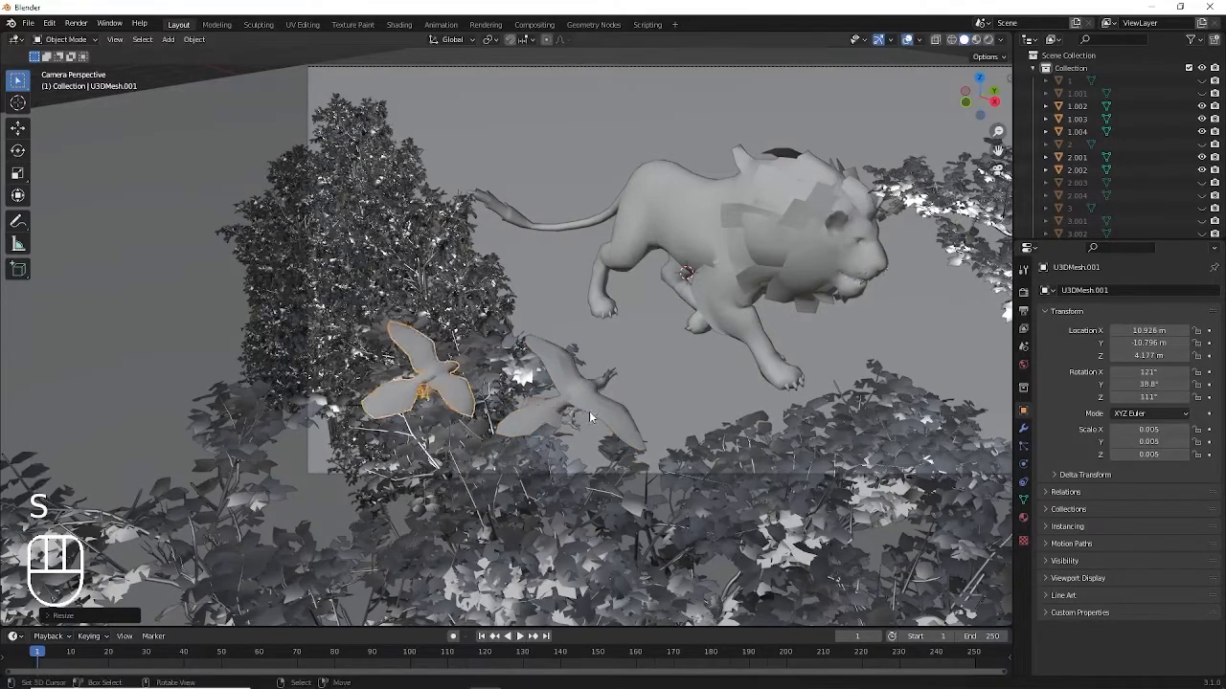
pyautogui.keyDown('ctrl'); pyautogui.moveTo(589, 411); pyautogui.dragTo(592, 401, button='middle'); pyautogui.keyUp('ctrl')
pyautogui.keyDown('shift'); pyautogui.moveTo(630, 360); pyautogui.dragTo(548, 360, button='middle'); pyautogui.keyUp('shift')
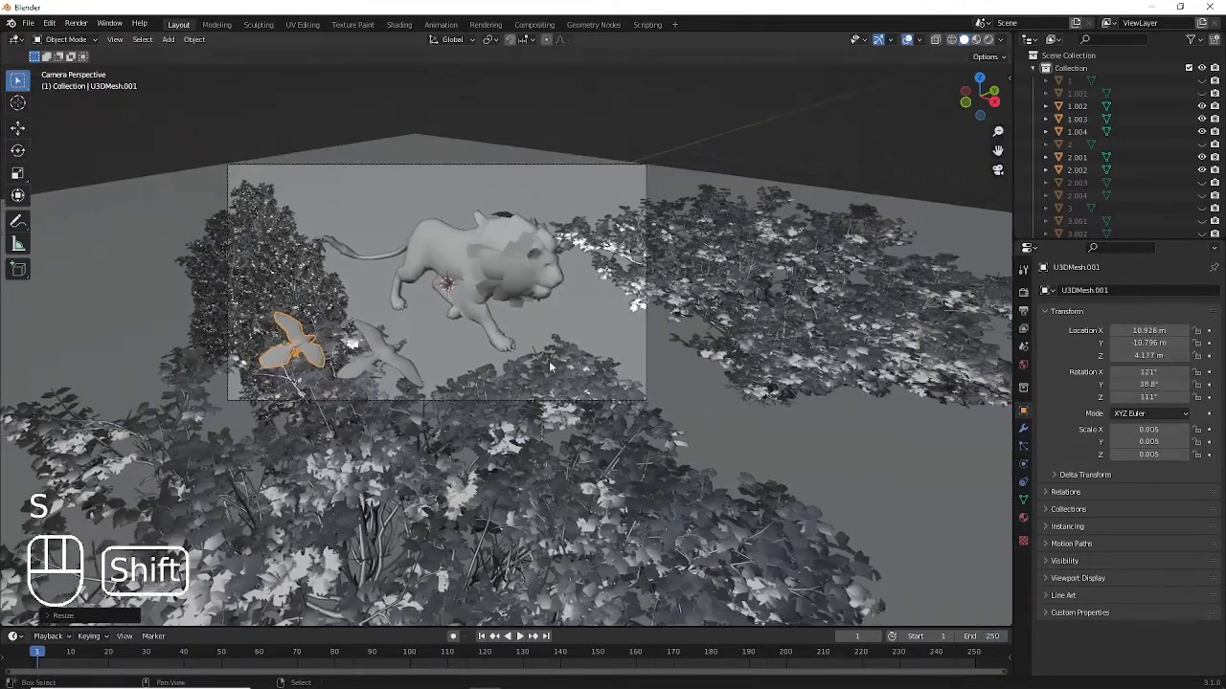
pyautogui.hotkey('alt', 'a')
pyautogui.scroll(2, 548, 360)
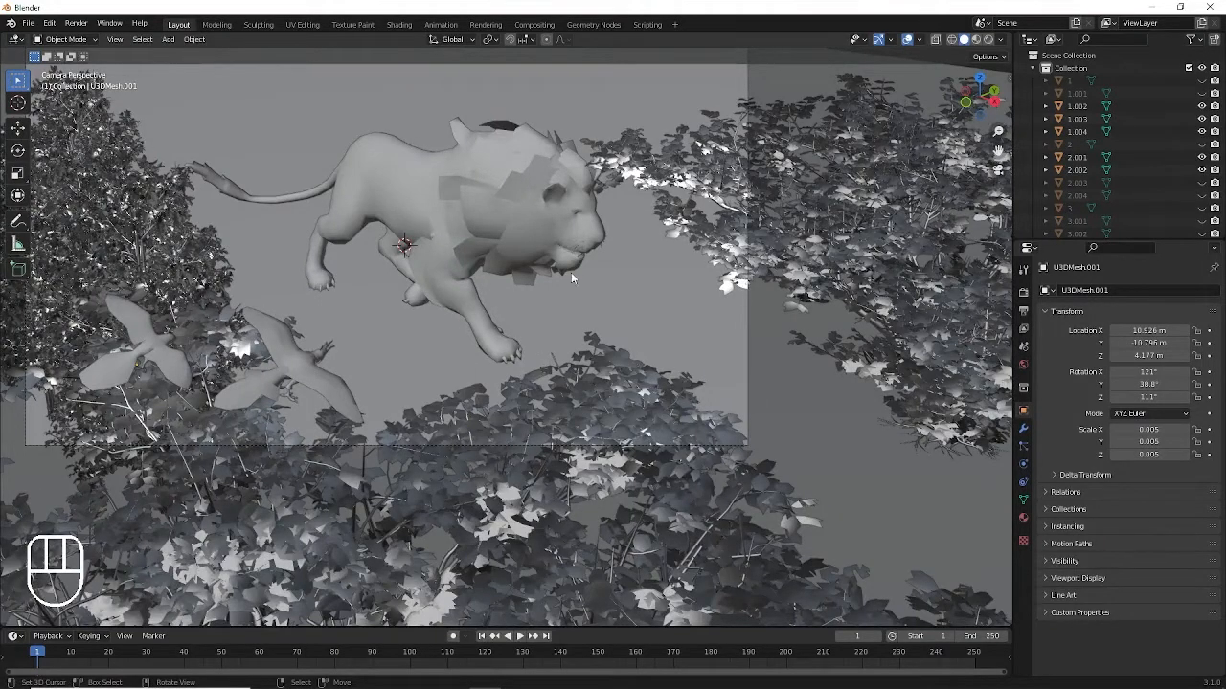
pyautogui.hotkey('ctrl', 'alt', 'u')
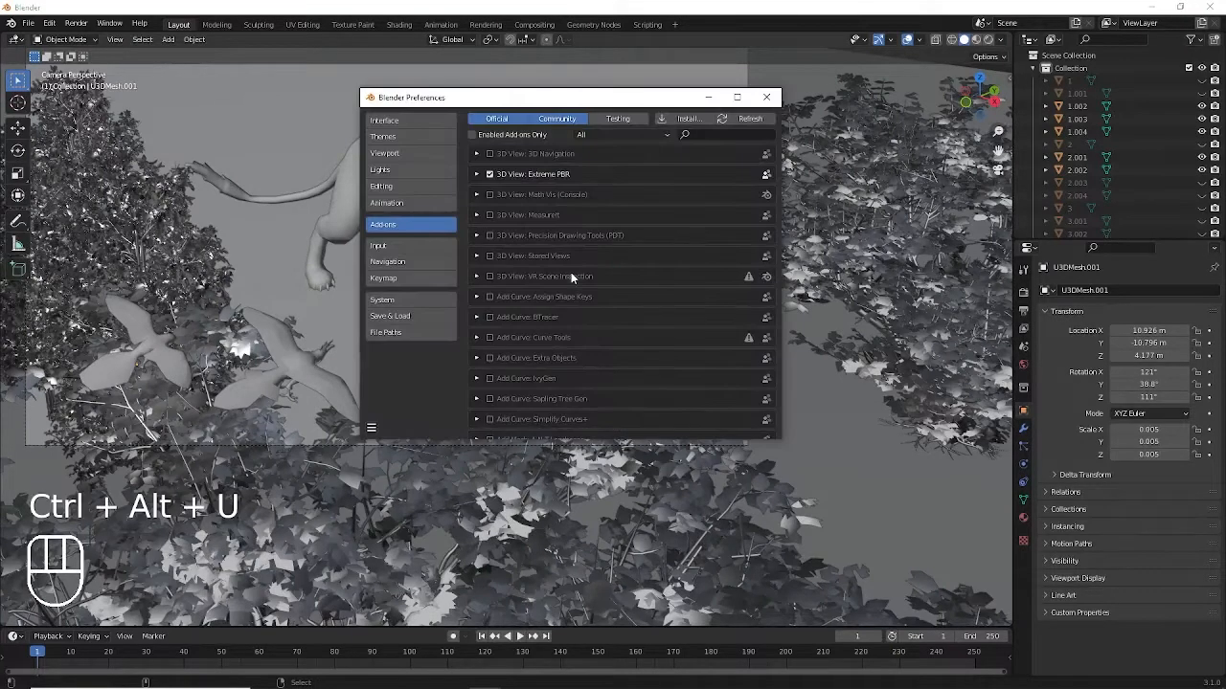
pyautogui.moveTo(457, 105); pyautogui.dragTo(397, 106)
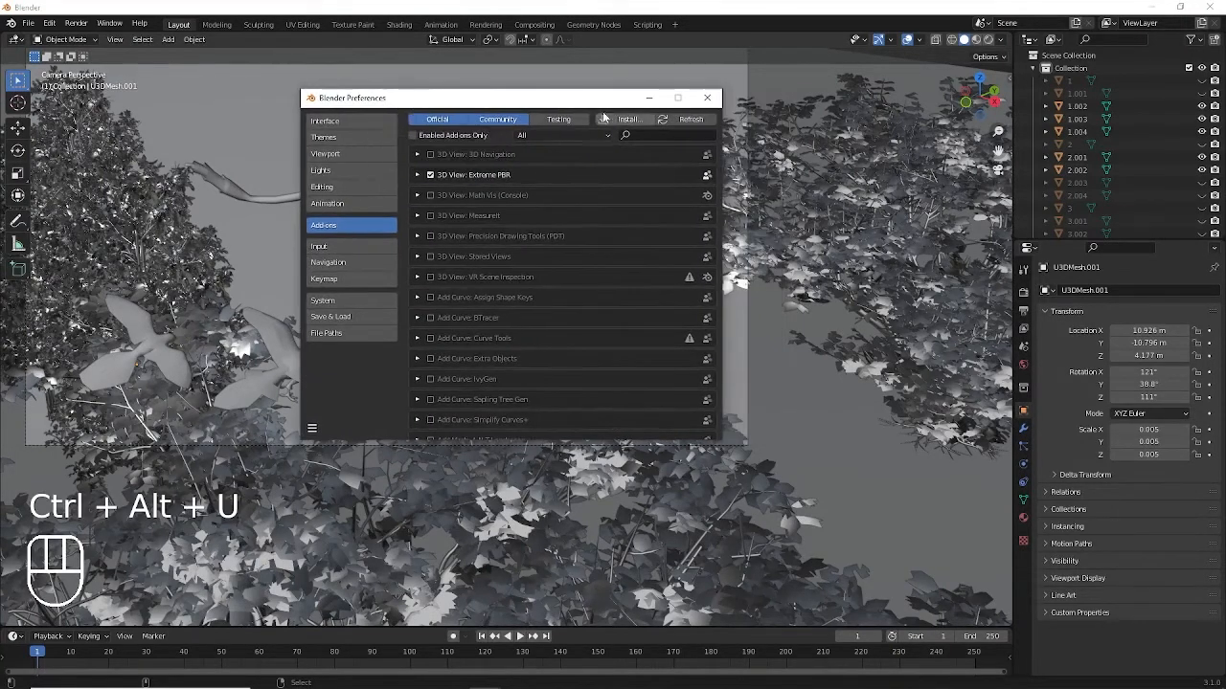
pyautogui.click(707, 98)
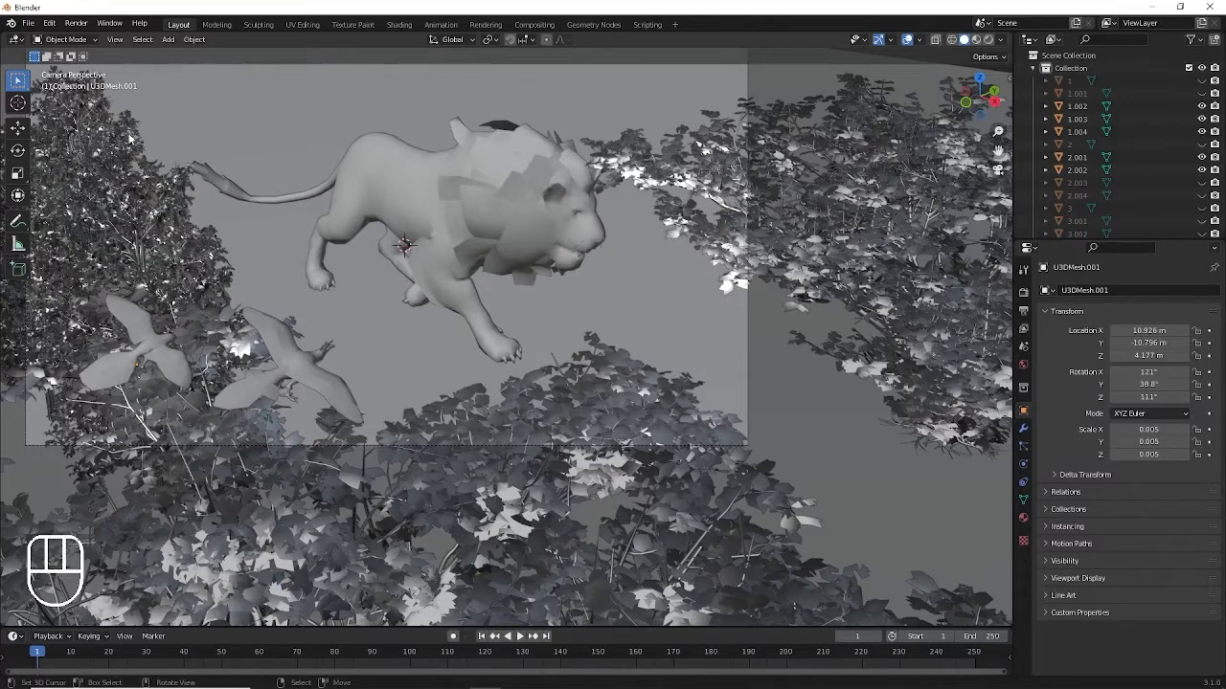
# Search the add-on preferences for "images" and check that Import Images as Planes is enabled.
pyautogui.click(26, 26)
pyautogui.moveTo(44, 26)
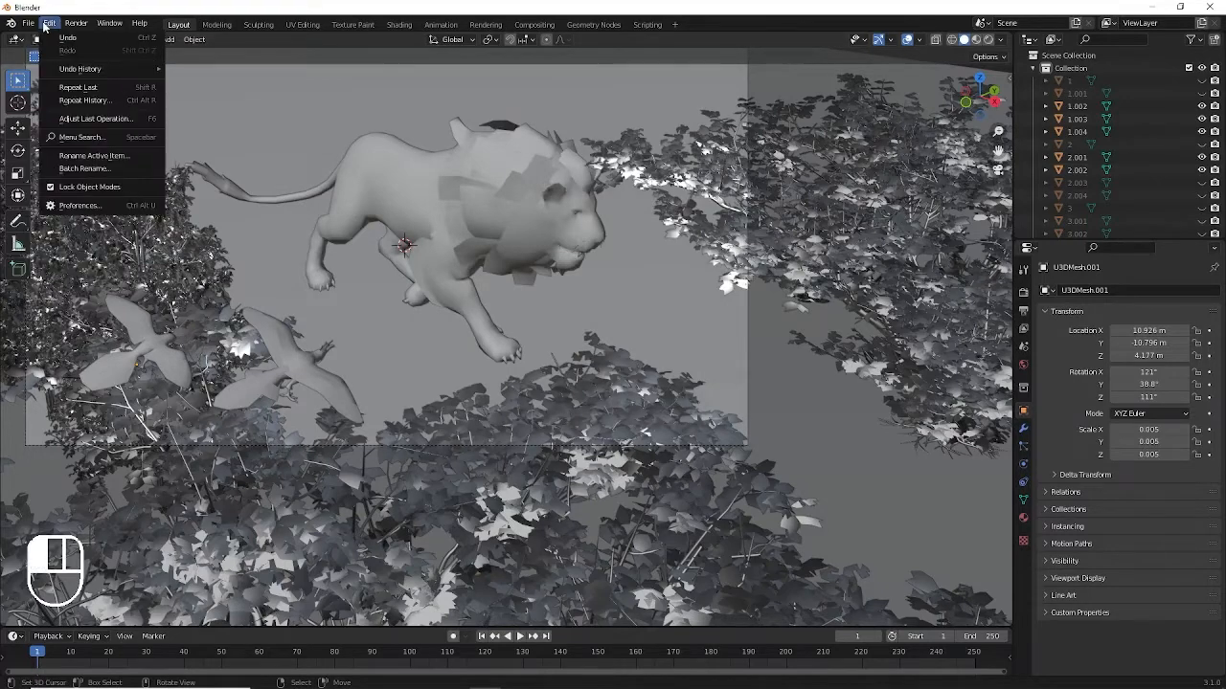
pyautogui.click(77, 205)
pyautogui.moveTo(282, 37); pyautogui.dragTo(831, 80)
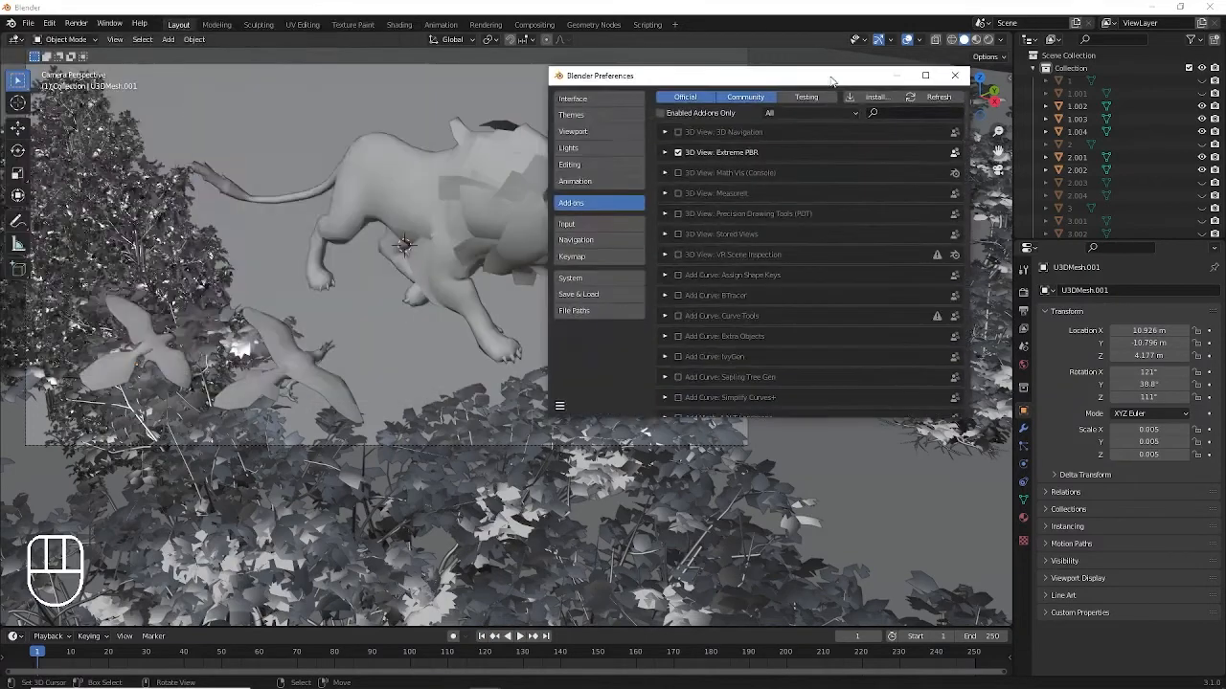
pyautogui.click(925, 74)
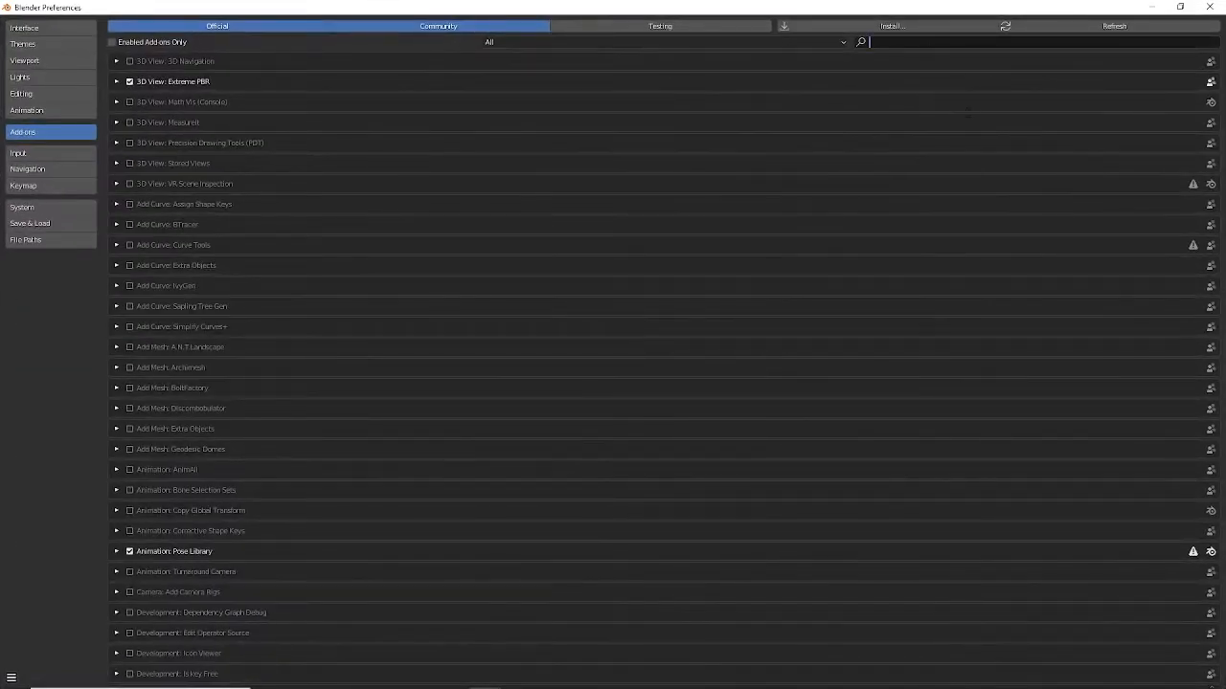
pyautogui.write('images')
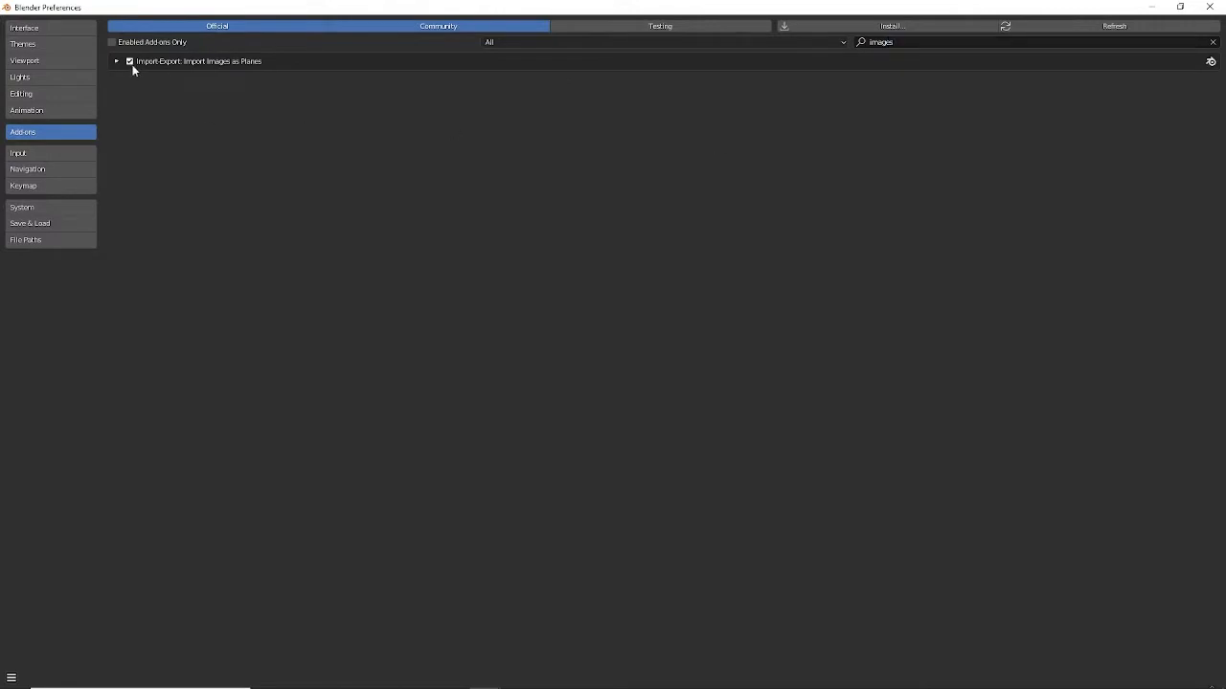
# Save the preferences and close their window.
pyautogui.click(11, 678)
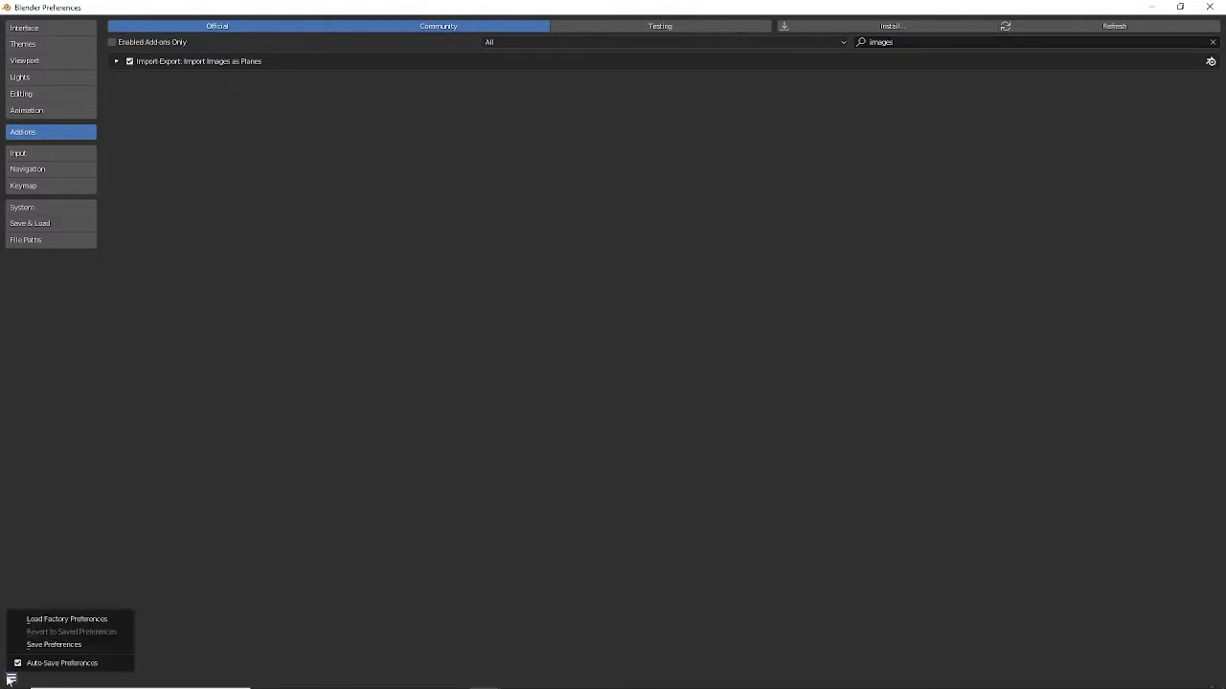
pyautogui.click(39, 646)
pyautogui.click(1218, 7)
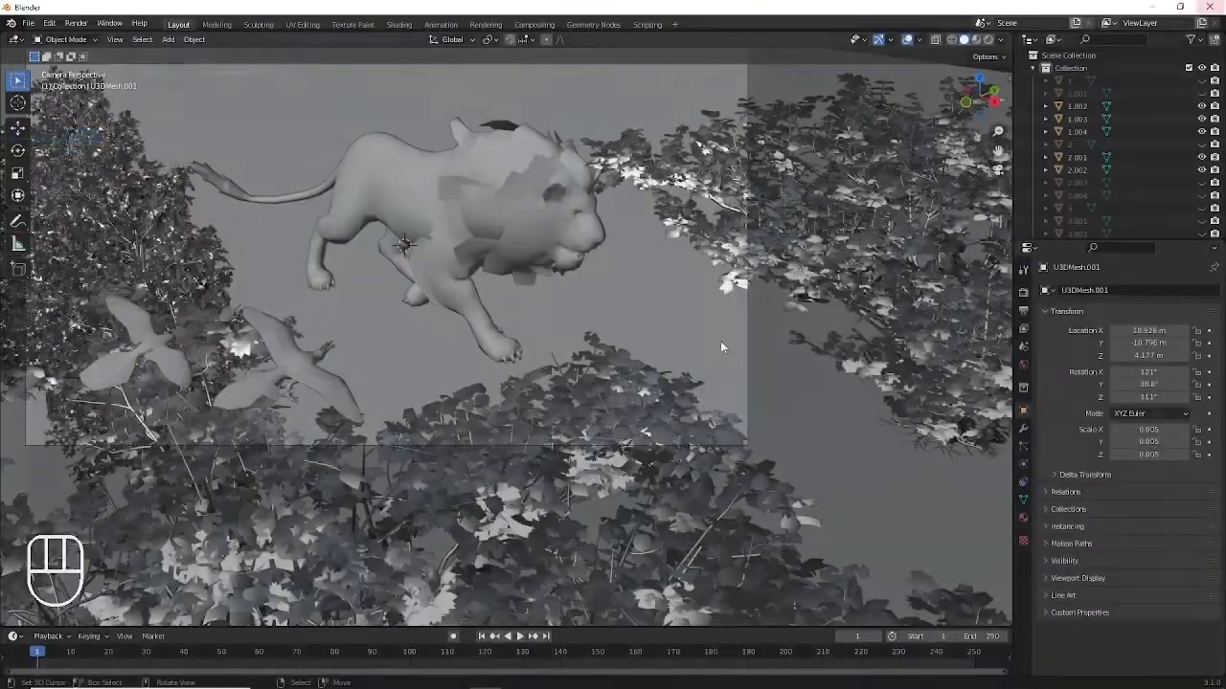
# Import ButterFly.png from the Assets folder as an image plane and move it to about 5.21, -0.70, 0.56 m by the lion's mane.
pyautogui.hotkey('shift', 'a')
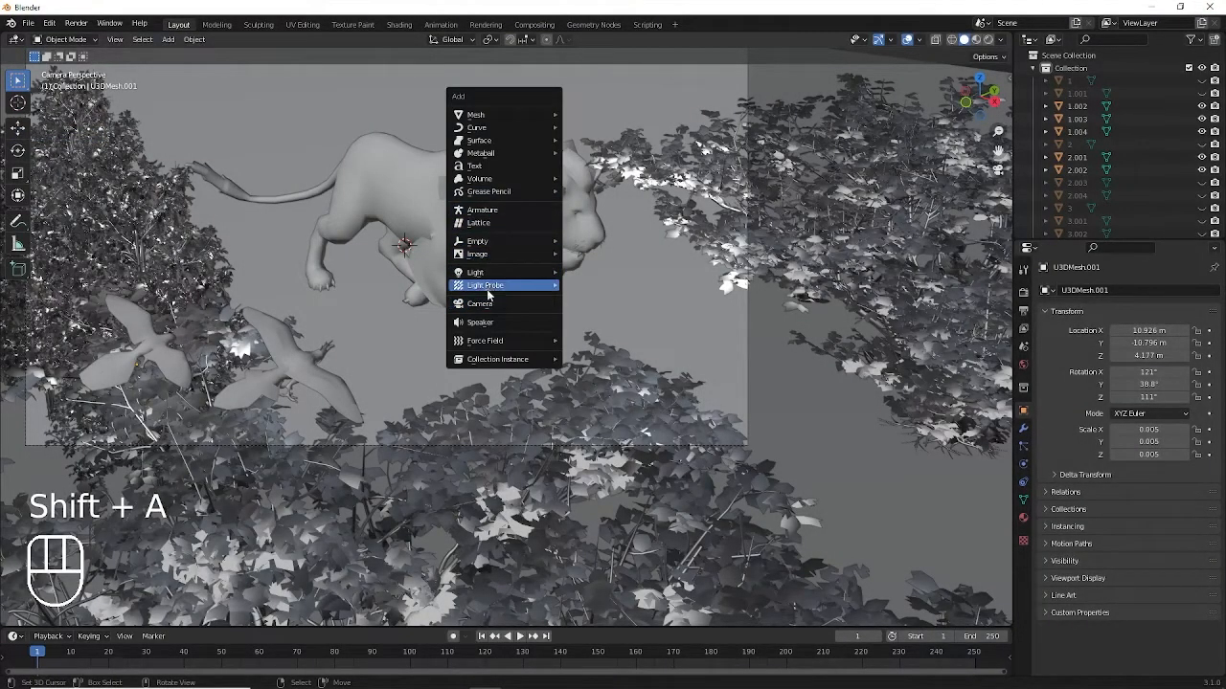
pyautogui.moveTo(483, 254)
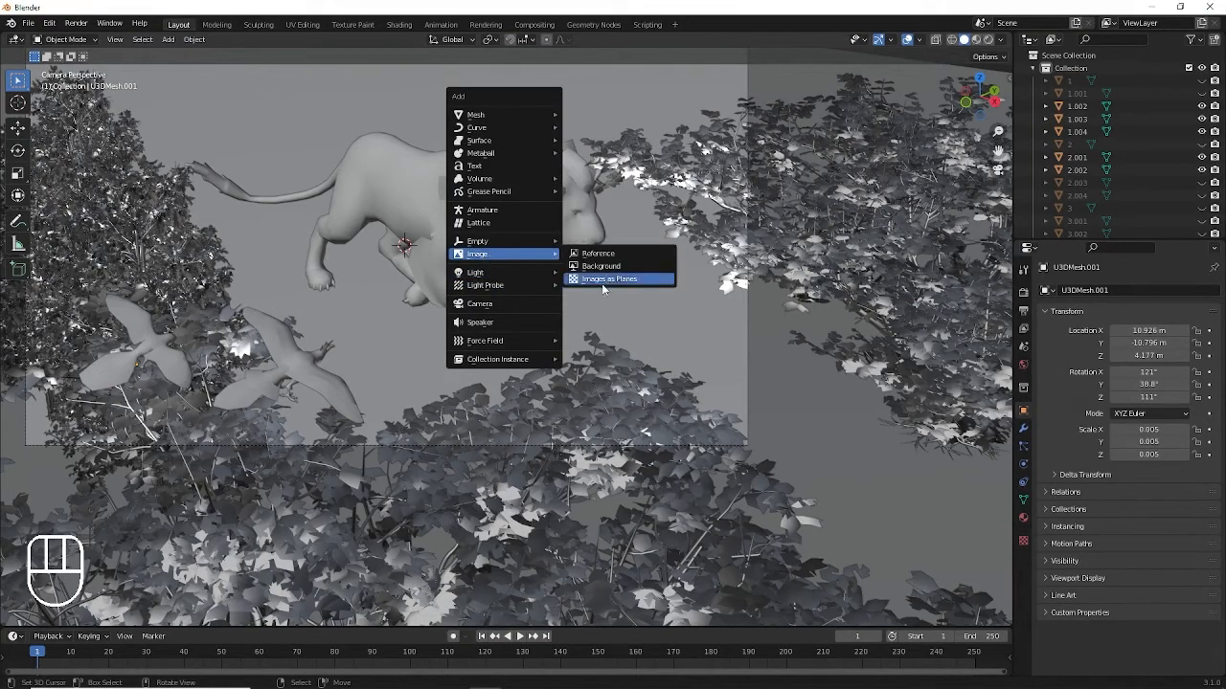
pyautogui.click(585, 278)
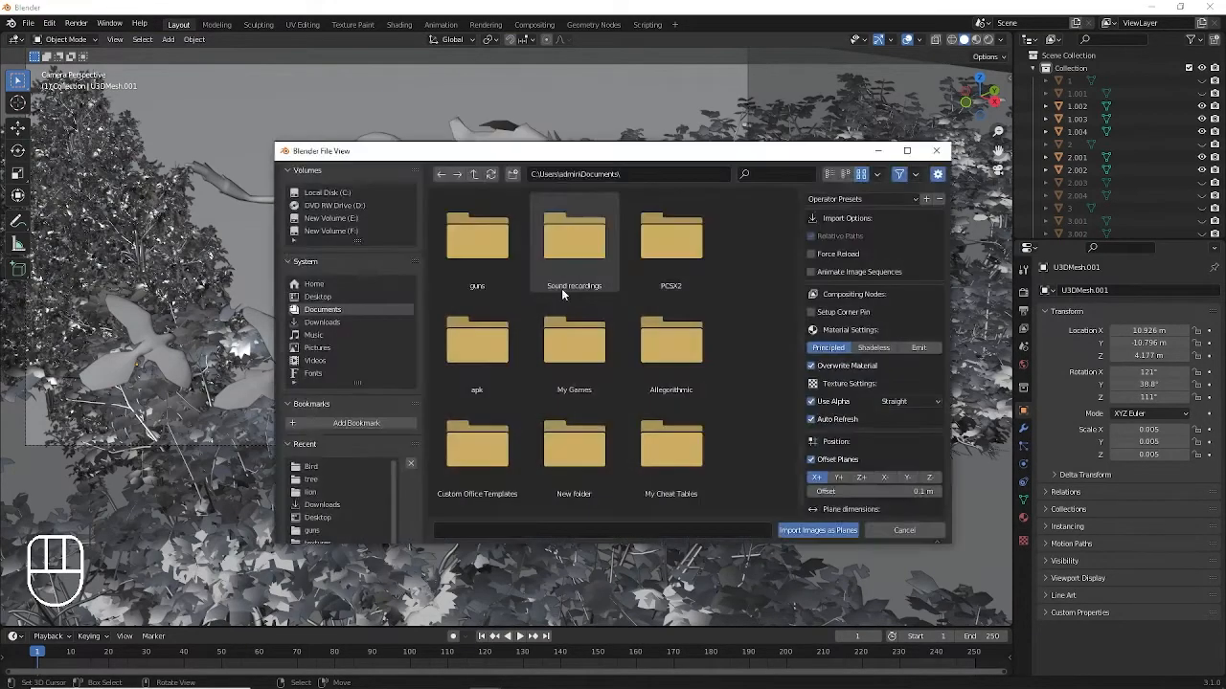
pyautogui.click(320, 467)
pyautogui.click(907, 150)
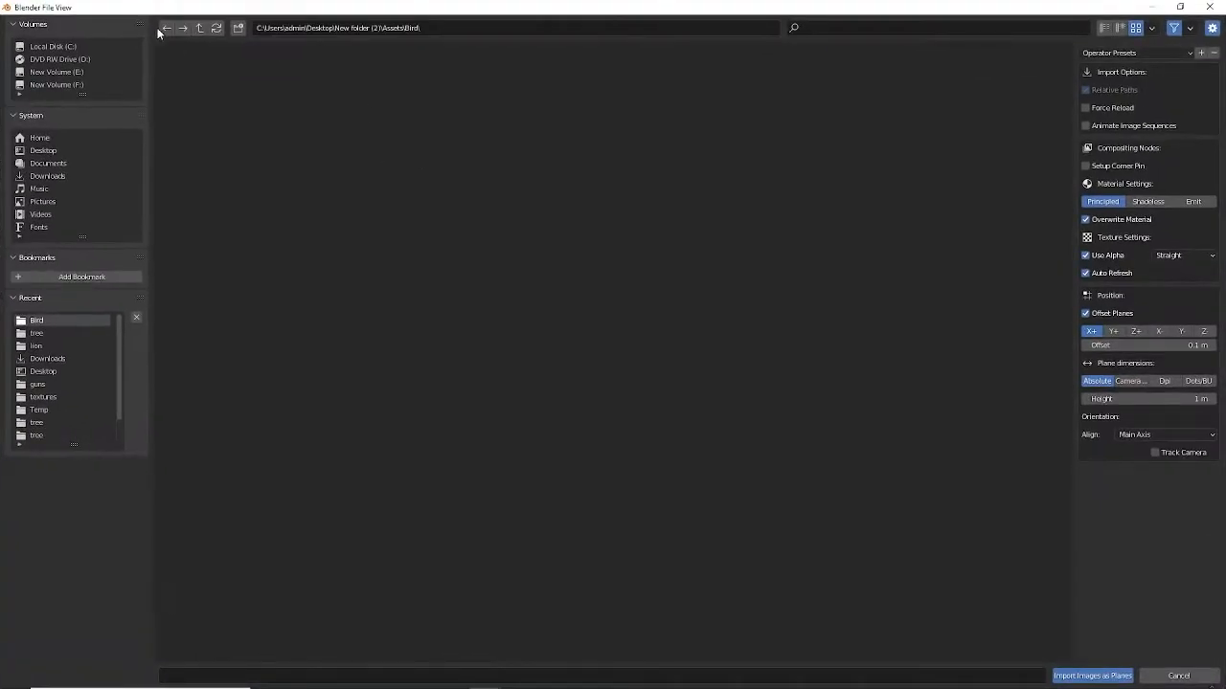
pyautogui.click(591, 93)
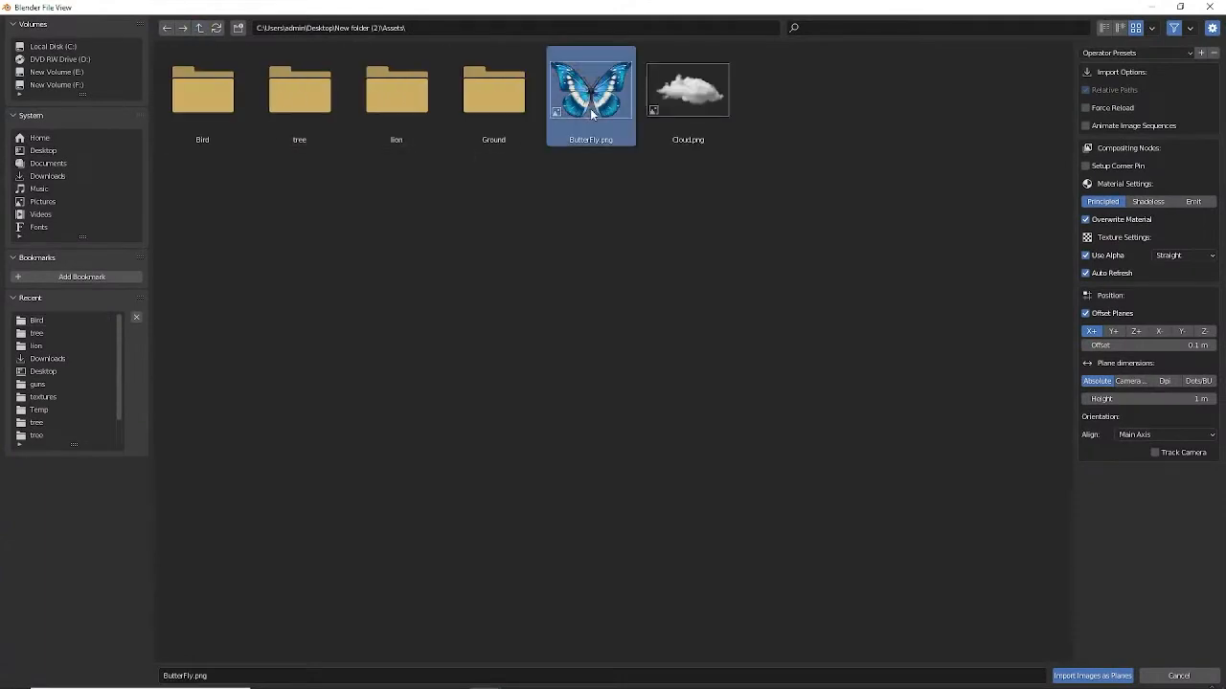
pyautogui.click(1092, 676)
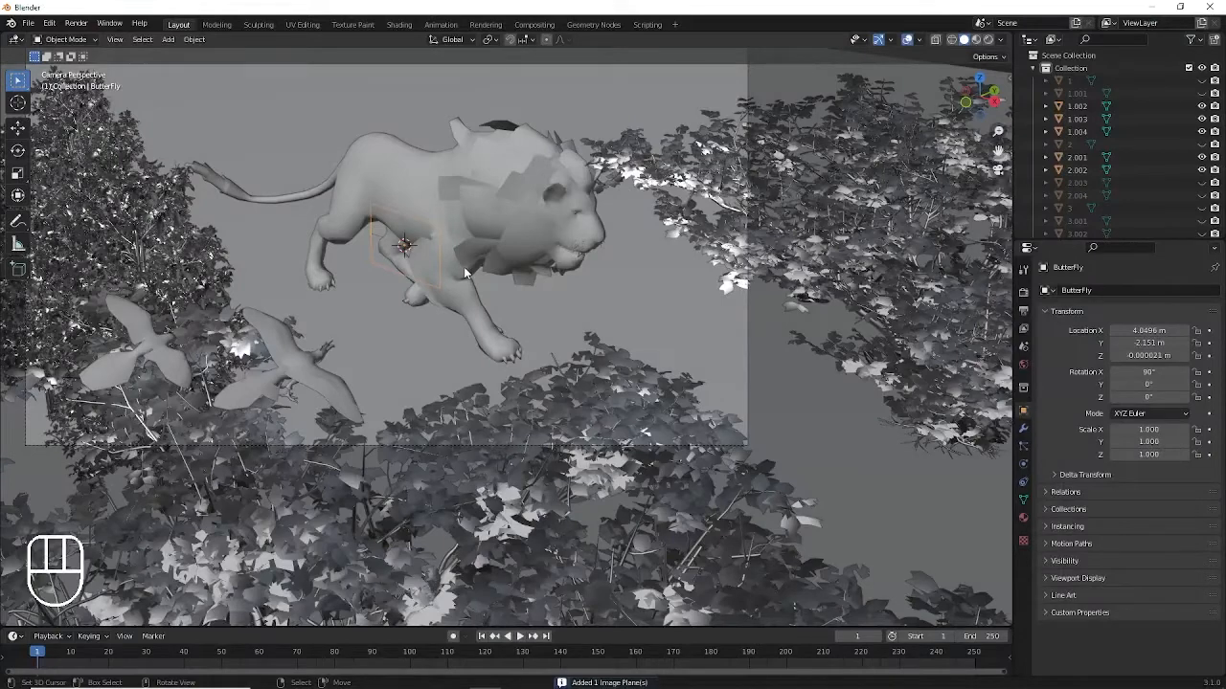
pyautogui.press('g')
pyautogui.click(586, 225)
# Examine the butterfly plane up close from several angles and return to the camera view.
pyautogui.press('KP_0')
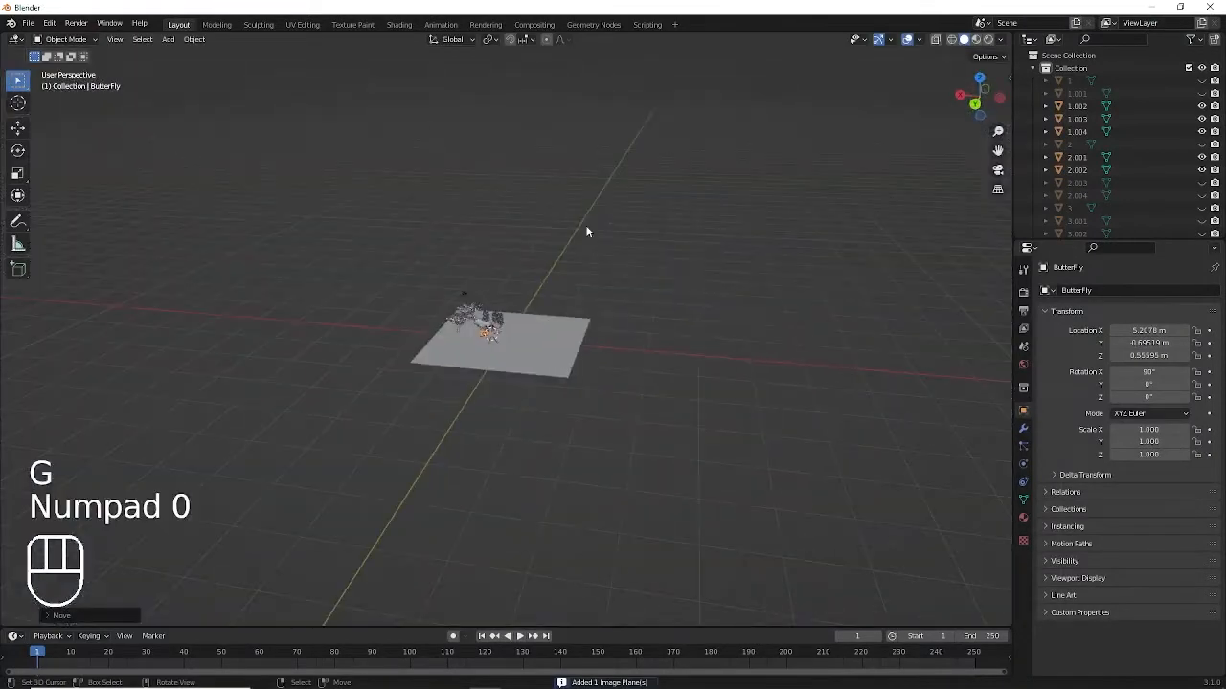
pyautogui.press('KP_Decimal')
pyautogui.press('KP_4')
pyautogui.press('KP_4')
pyautogui.press('KP_4')
pyautogui.press('KP_4')
pyautogui.press('KP_4')
pyautogui.press('KP_4')
pyautogui.press('KP_4')
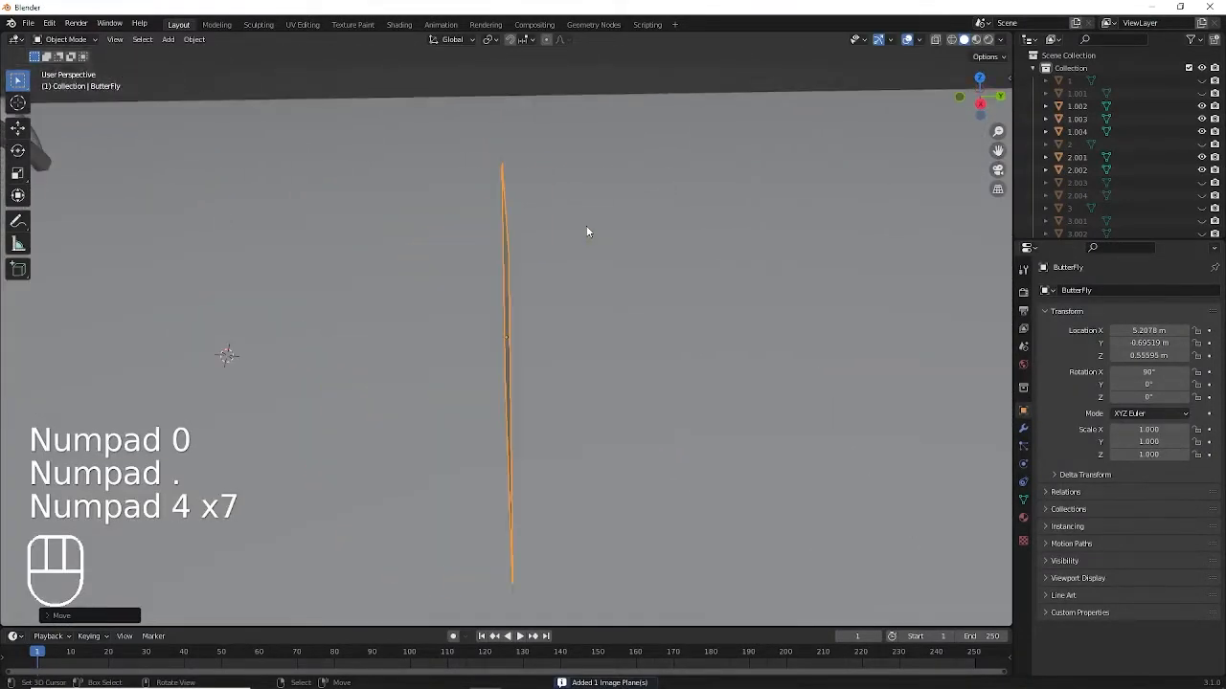
pyautogui.press('KP_4')
pyautogui.press('KP_4')
pyautogui.press('KP_4')
pyautogui.press('KP_4')
pyautogui.press('KP_0')
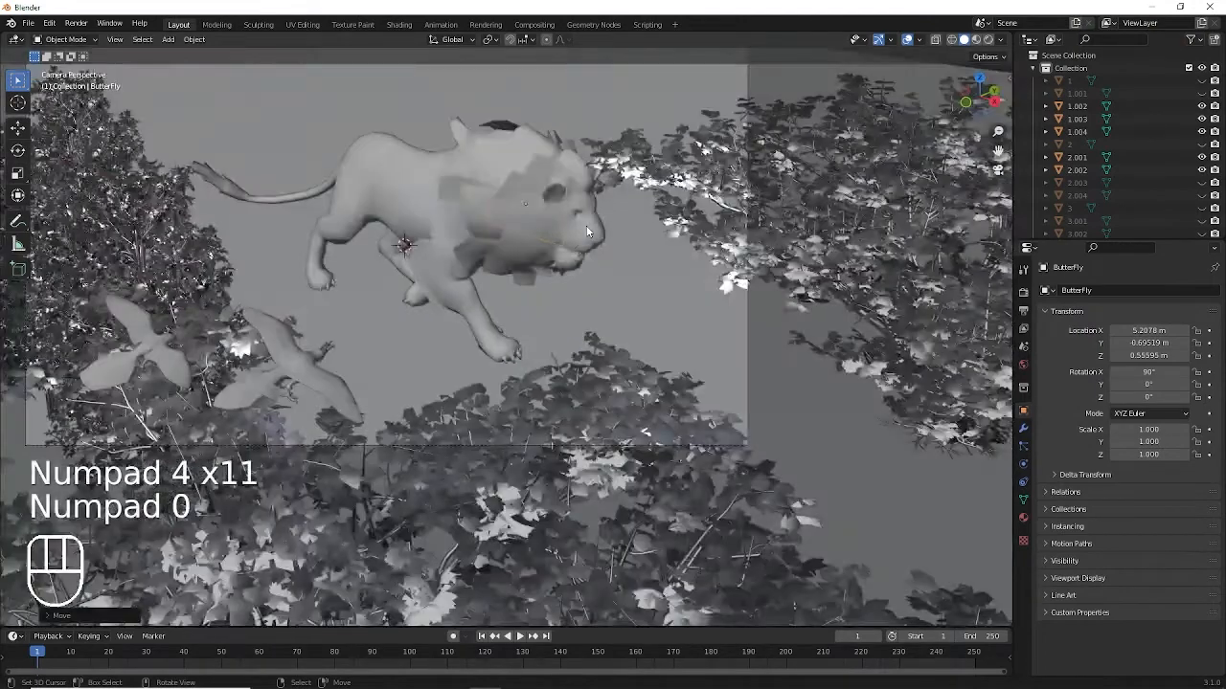
# Move the butterfly plane near the lion's front paw, scale it to about 0.465 and tilt it to about 57.3° around X.
pyautogui.press('g')
pyautogui.press('s')
pyautogui.press('r')
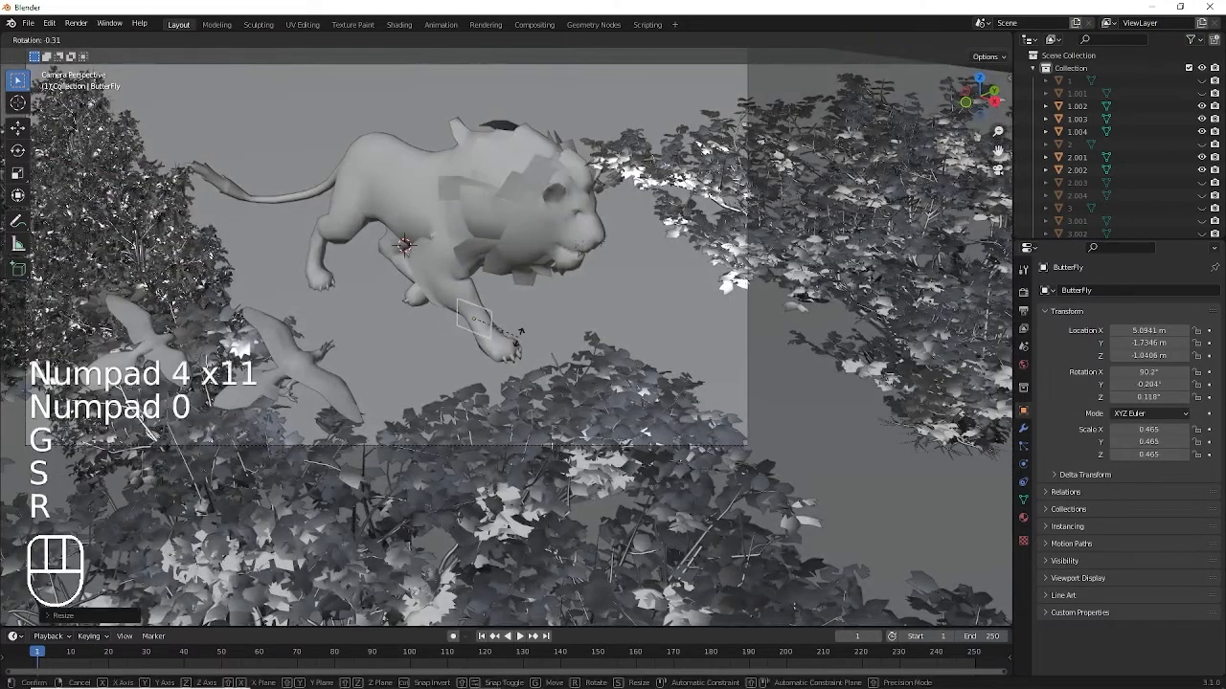
pyautogui.press('x')
pyautogui.press('r')
pyautogui.press('y')
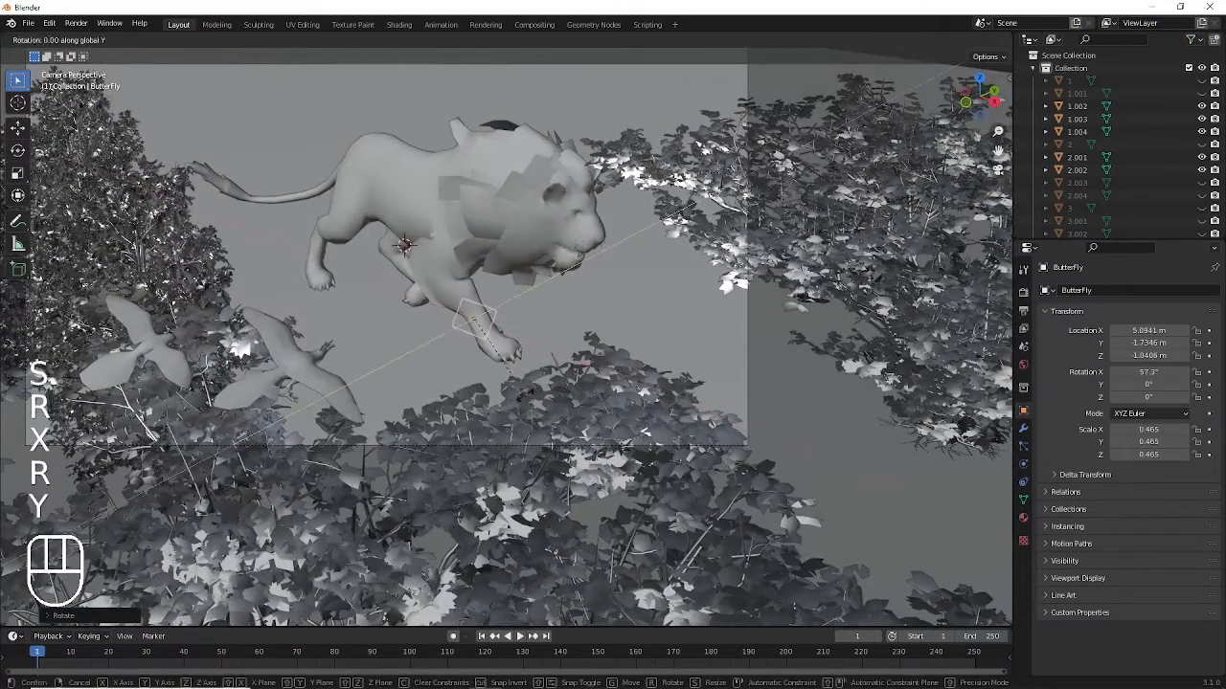
pyautogui.press('r')
pyautogui.press('y')
# Raise the butterfly plane along Z to about -0.47 m.
pyautogui.press('g')
pyautogui.press('z')
pyautogui.click(656, 350)
pyautogui.press('KP_2')
pyautogui.press('KP_2')
pyautogui.press('KP_2')
pyautogui.press('KP_0')
pyautogui.press('KP_4')
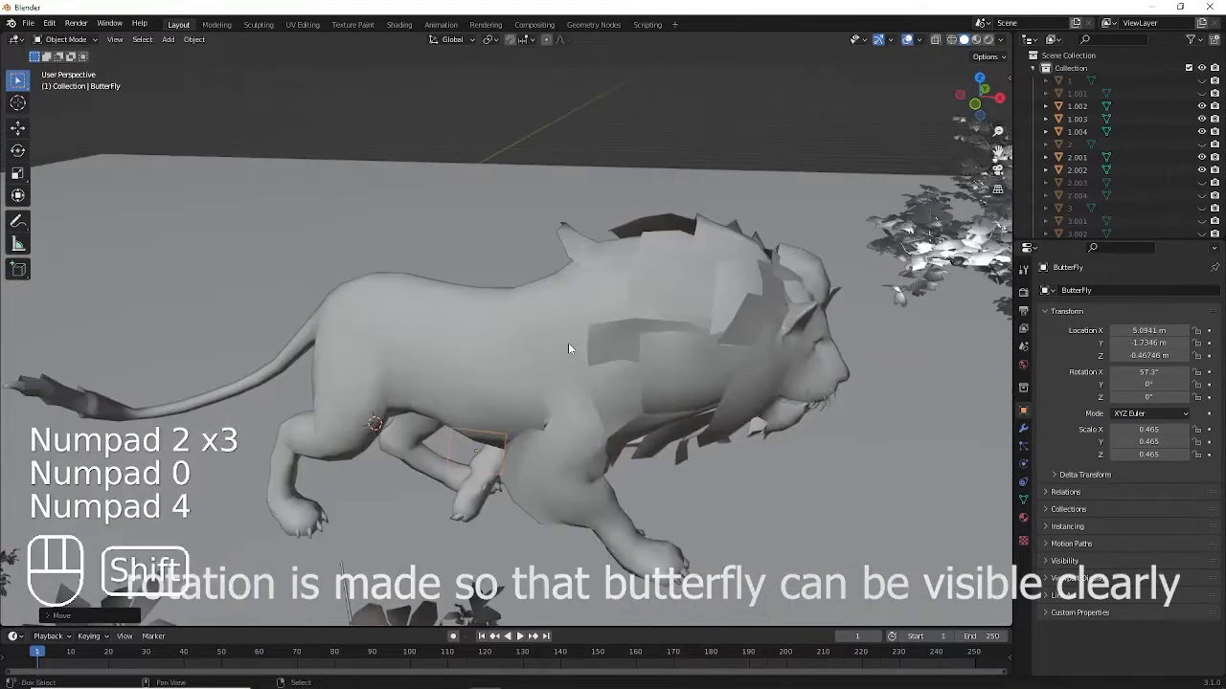
pyautogui.hotkey('shift', 'f')
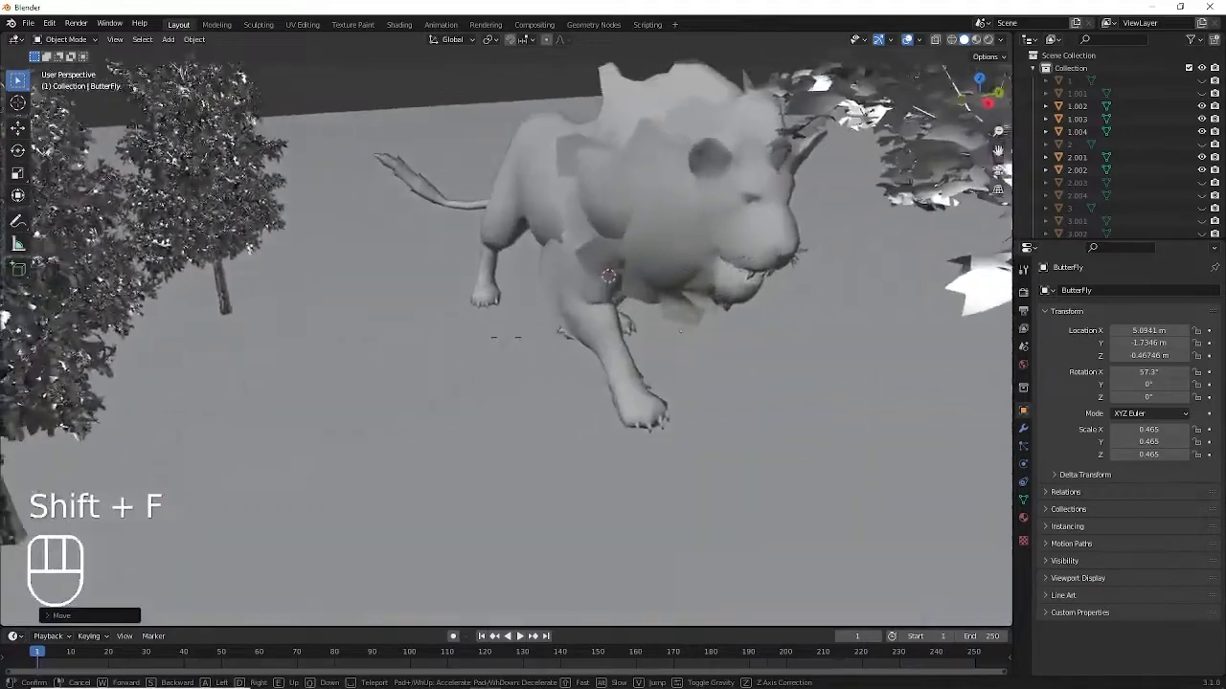
pyautogui.click(506, 342)
# Raise the butterfly plane to about 1.16 m in Z and bring it to about -5.48 m in Y.
pyautogui.press('g')
pyautogui.press('z')
pyautogui.press('g')
pyautogui.press('x')
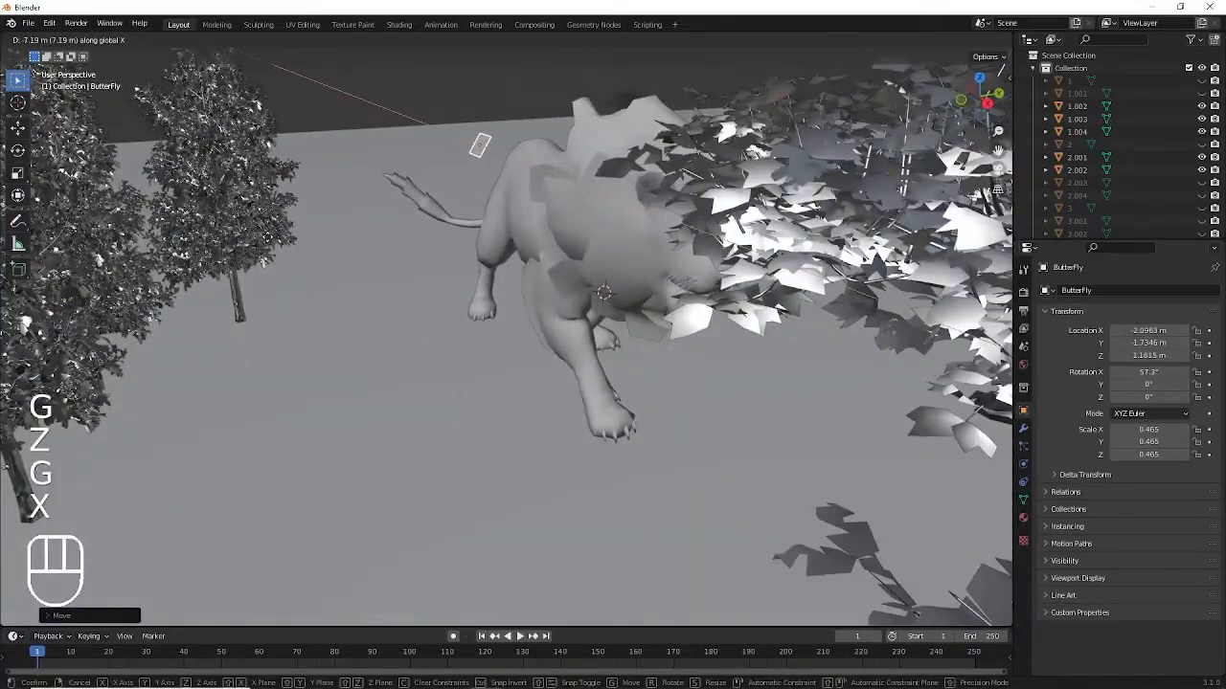
pyautogui.press('y')
pyautogui.click(201, 279)
# In the camera view, move the butterfly plane horizontally to about X 7.68, Y -5.60 m and scale it to about 0.225.
pyautogui.press('KP_4')
pyautogui.press('KP_4')
pyautogui.press('KP_4')
pyautogui.press('KP_4')
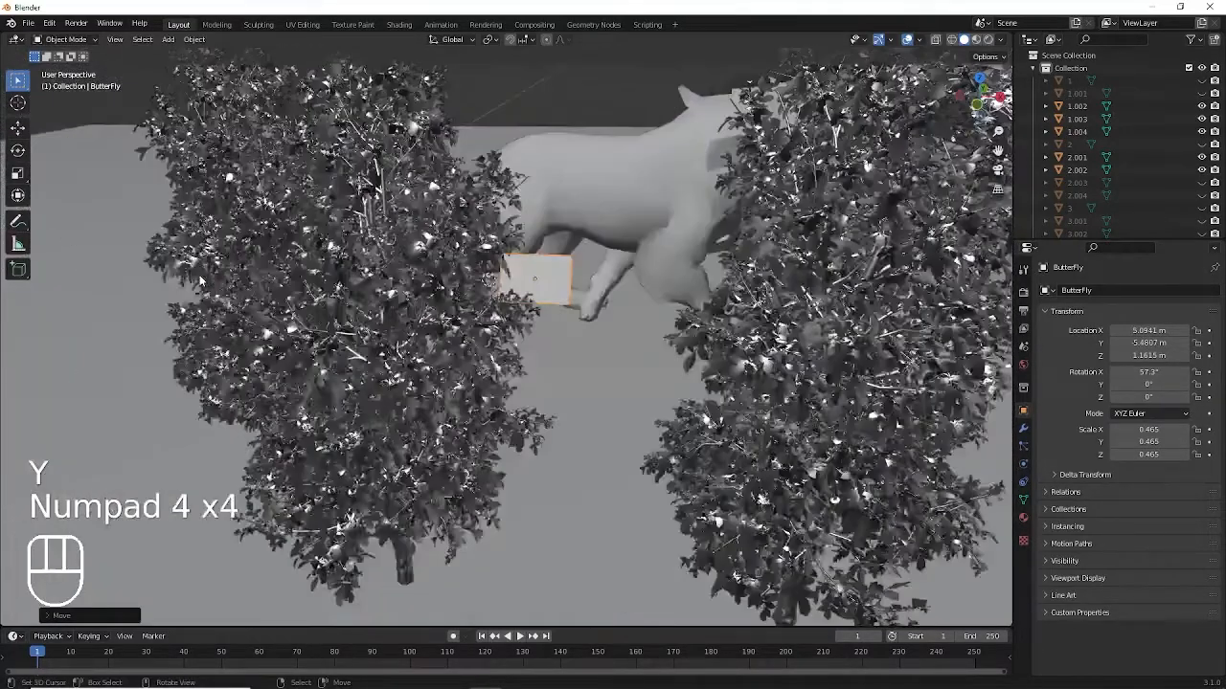
pyautogui.press('KP_0')
pyautogui.press('g')
pyautogui.hotkey('shift', 'z')
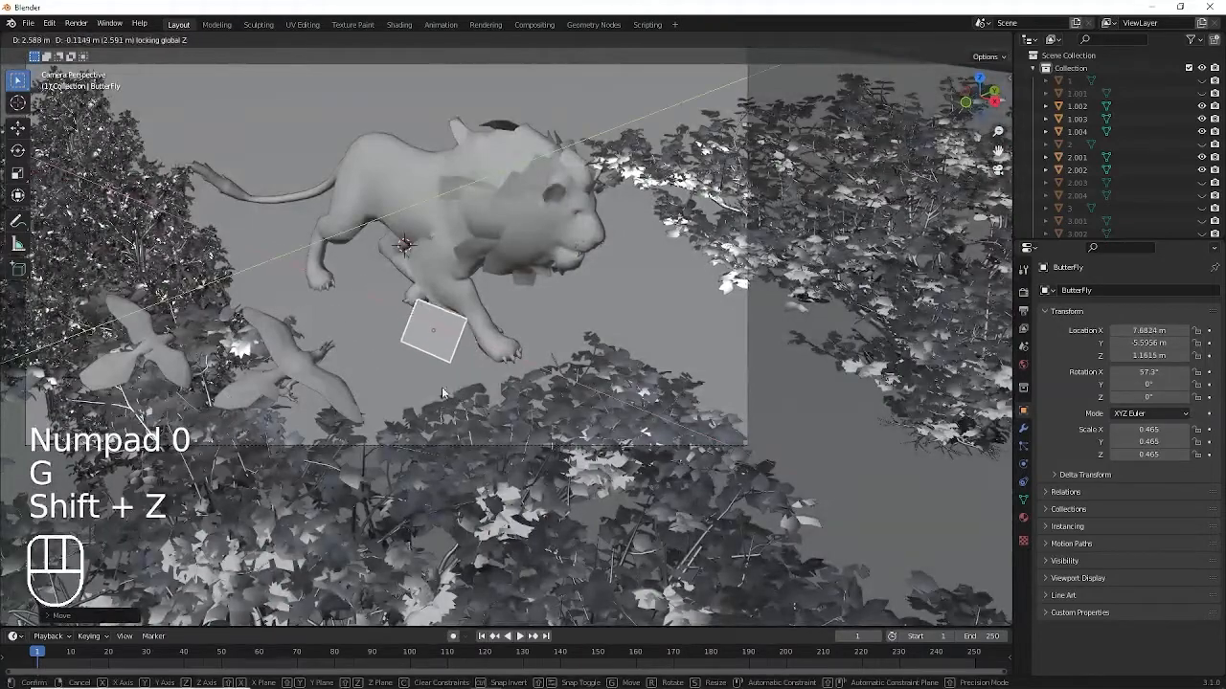
pyautogui.press('s')
pyautogui.click(492, 392)
# Examine the position and size of the butterfly plane relative to the lion from several angles.
pyautogui.press('KP_0')
pyautogui.press('KP_2')
pyautogui.press('KP_2')
pyautogui.press('KP_6')
pyautogui.press('KP_6')
pyautogui.press('KP_8')
pyautogui.press('KP_8')
pyautogui.press('KP_6')
pyautogui.press('KP_6')
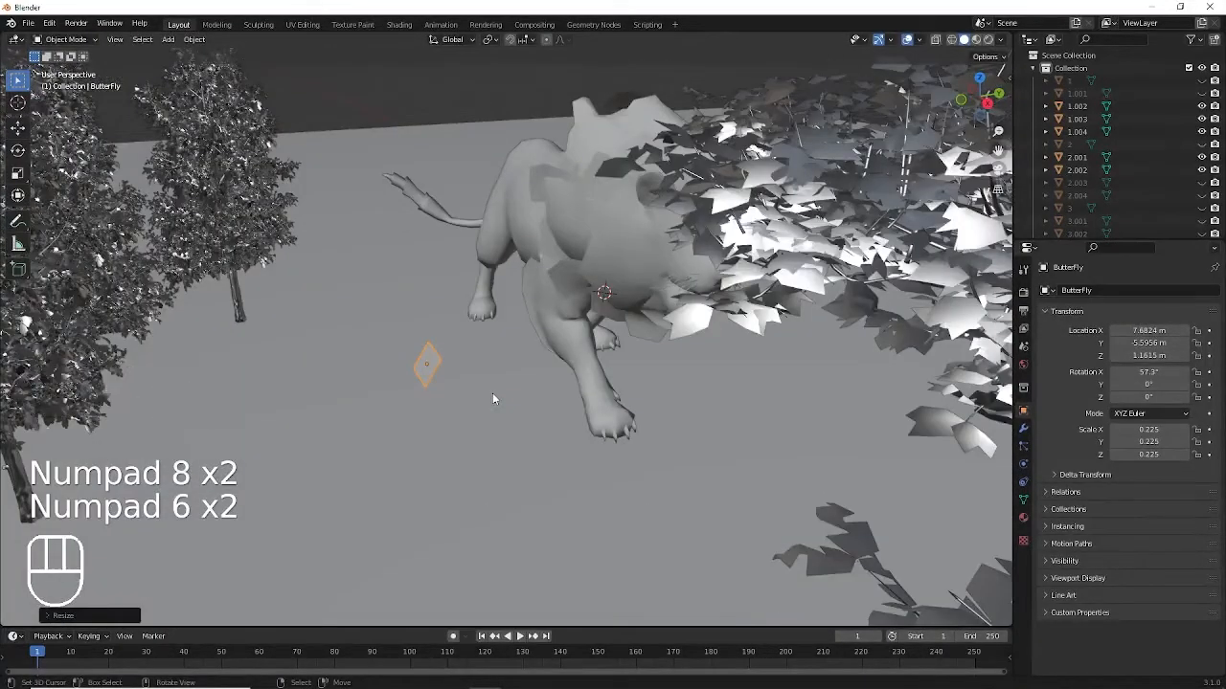
# Add a single centred loop cut across the butterfly plane's mesh to divide it into two wings.
pyautogui.press('KP_Decimal')
pyautogui.press('KP_4')
pyautogui.press('KP_4')
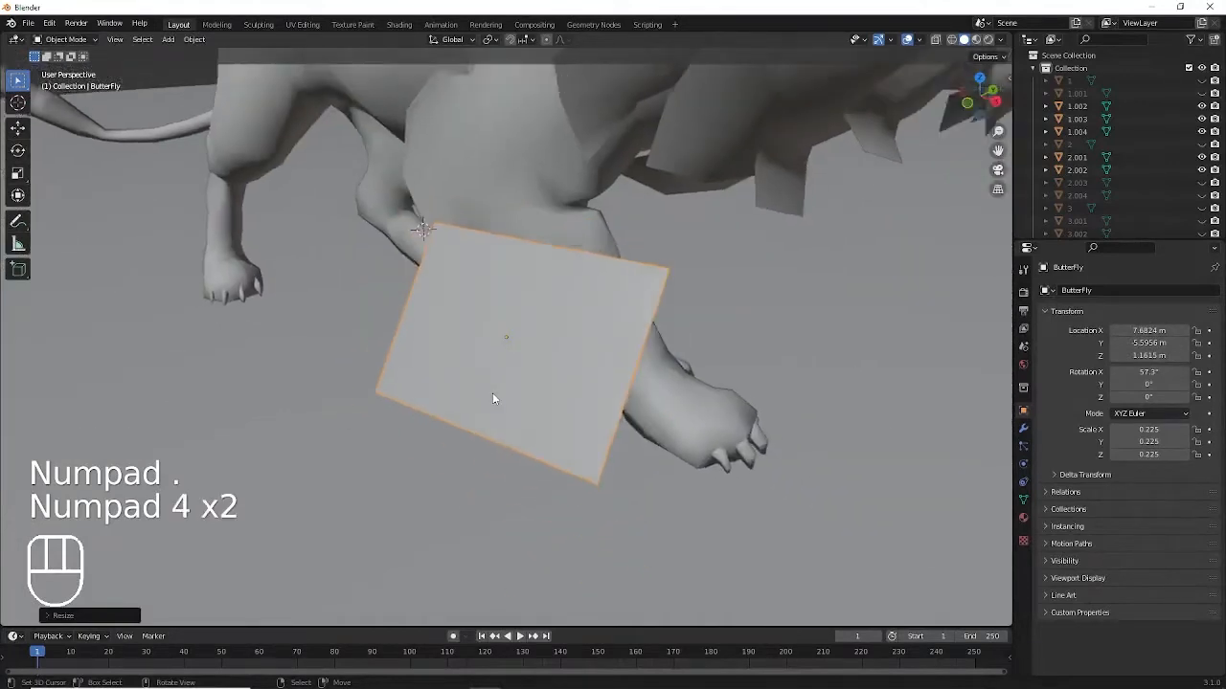
pyautogui.press('KP_4')
pyautogui.press('KP_4')
pyautogui.press('KP_4')
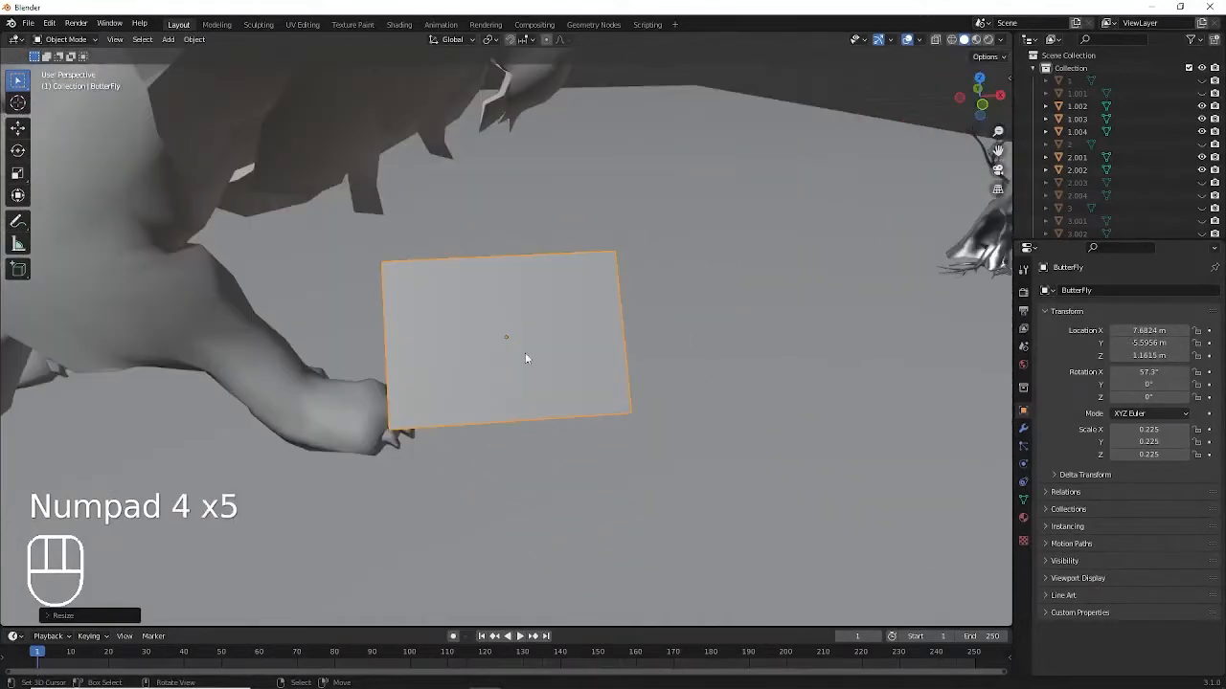
pyautogui.hotkey('ctrl', 'r')
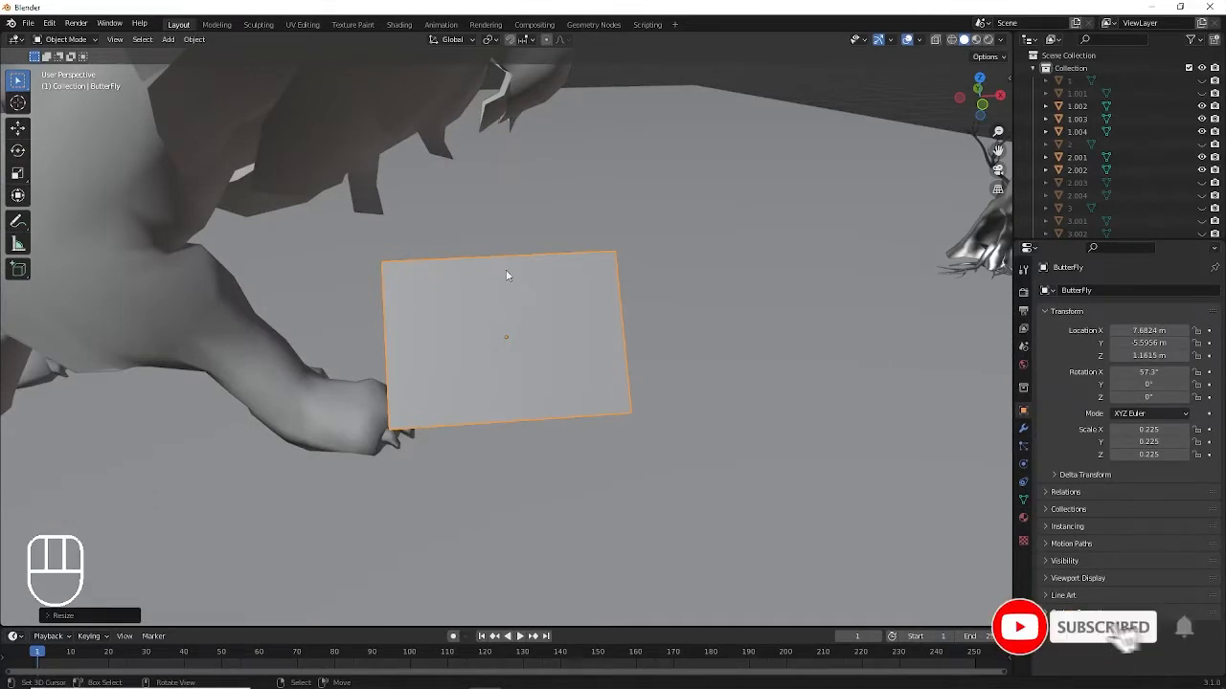
pyautogui.hotkey('ctrl', 'r')
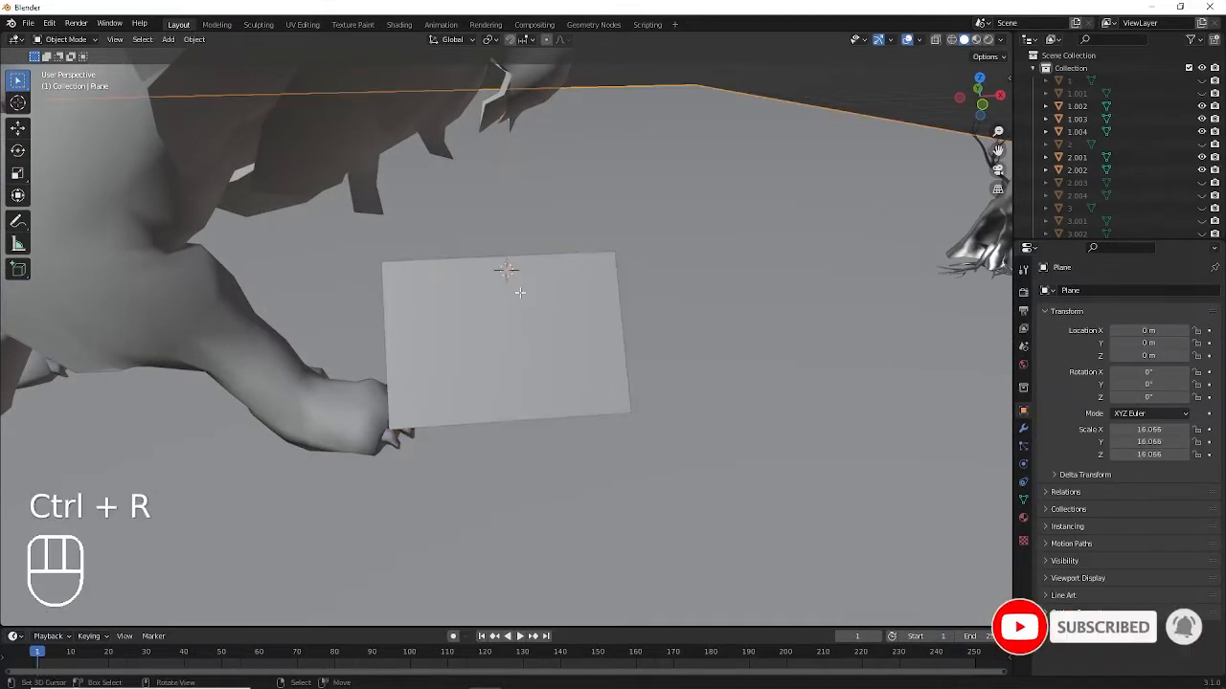
pyautogui.press('Tab')
pyautogui.press('Tab')
pyautogui.press('Tab')
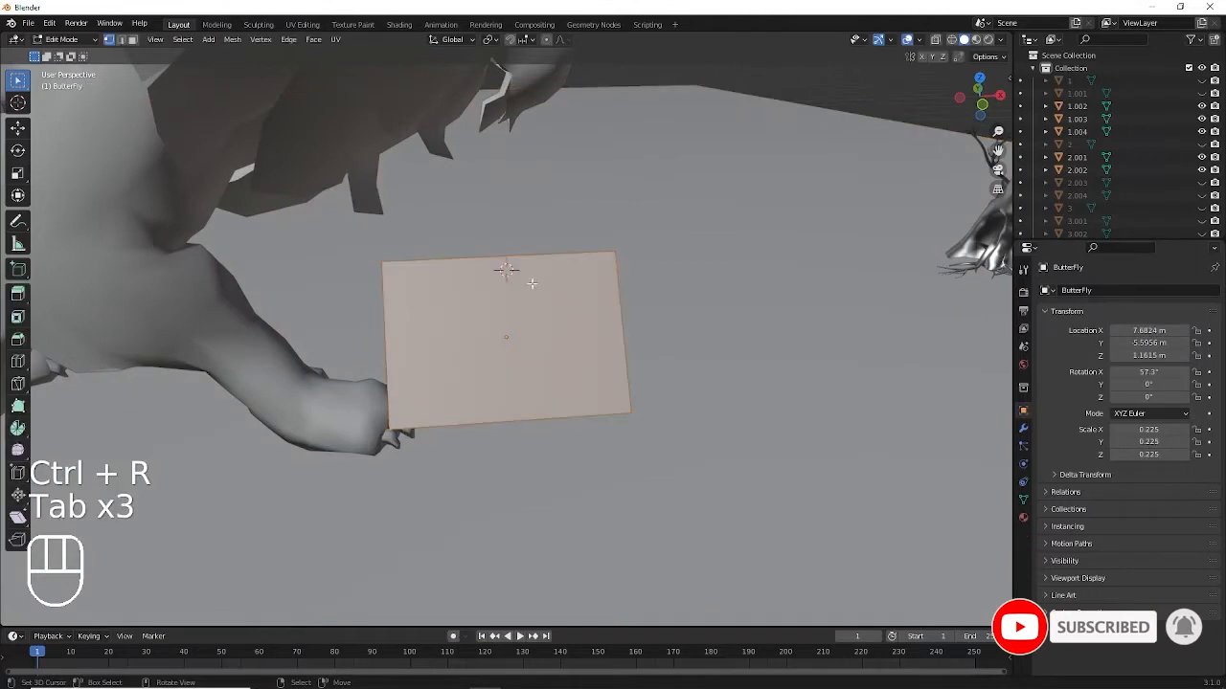
pyautogui.hotkey('ctrl', 'r')
pyautogui.click(505, 267)
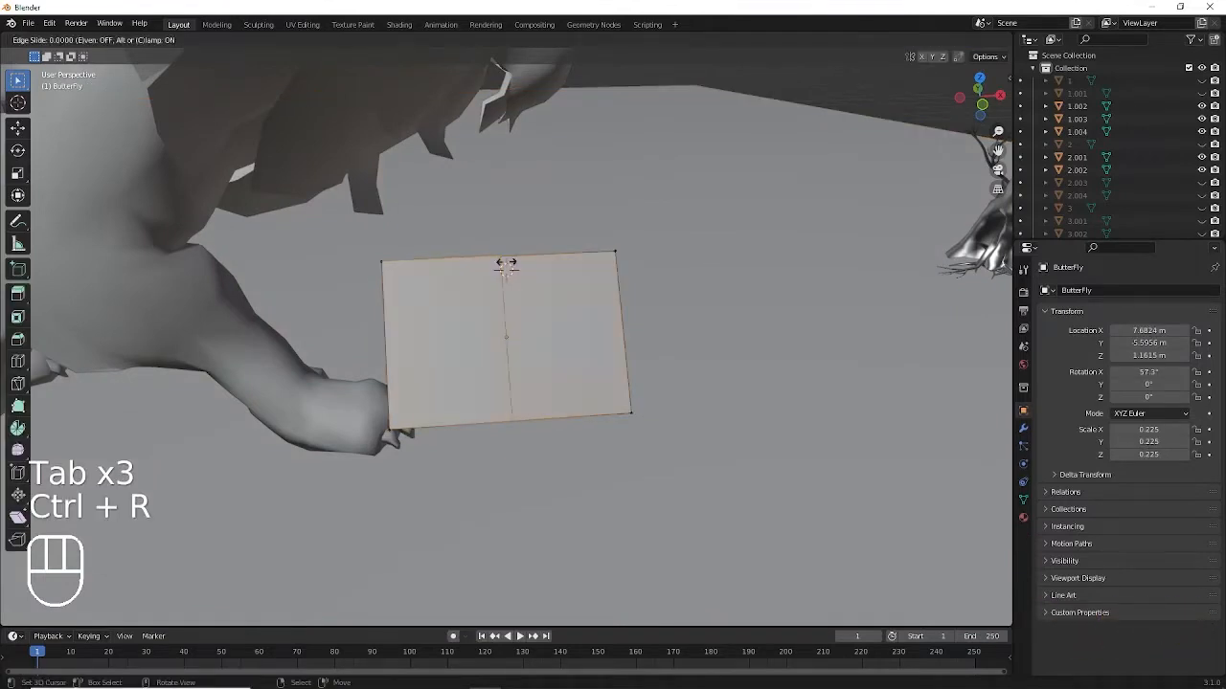
pyautogui.click(507, 268)
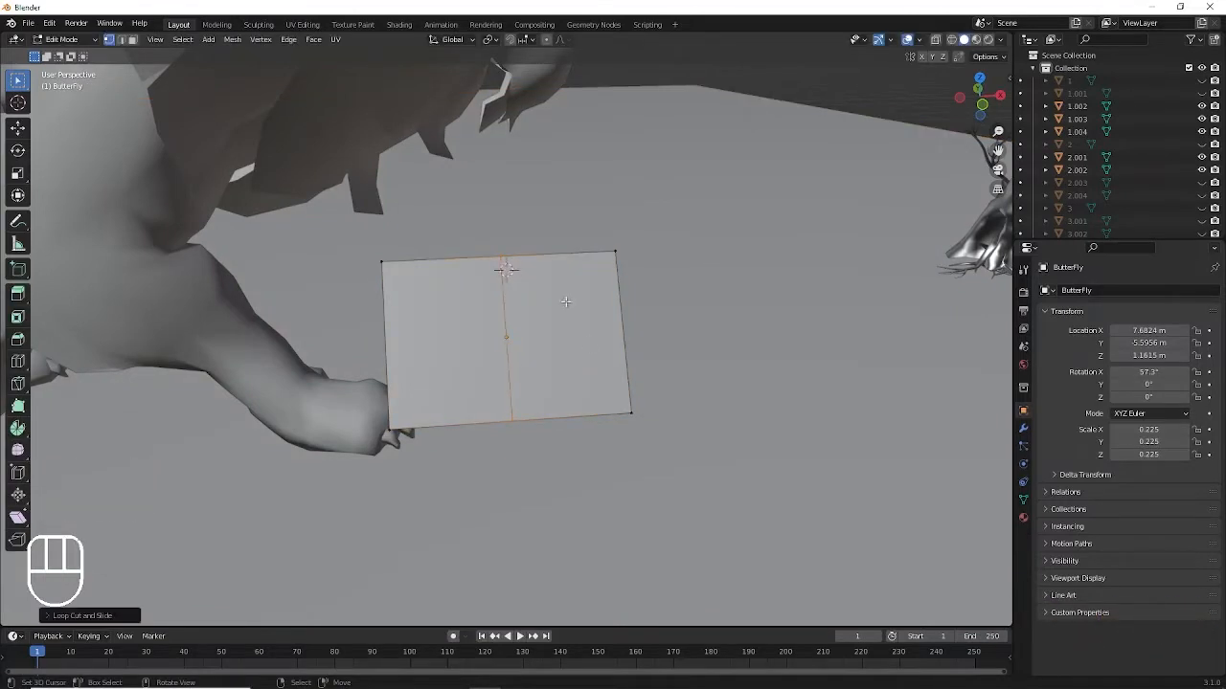
# Fold both wings upward by raising the plane's outer vertices along Z, leaving the centre edge in place.
pyautogui.scroll(1, 683, 288)
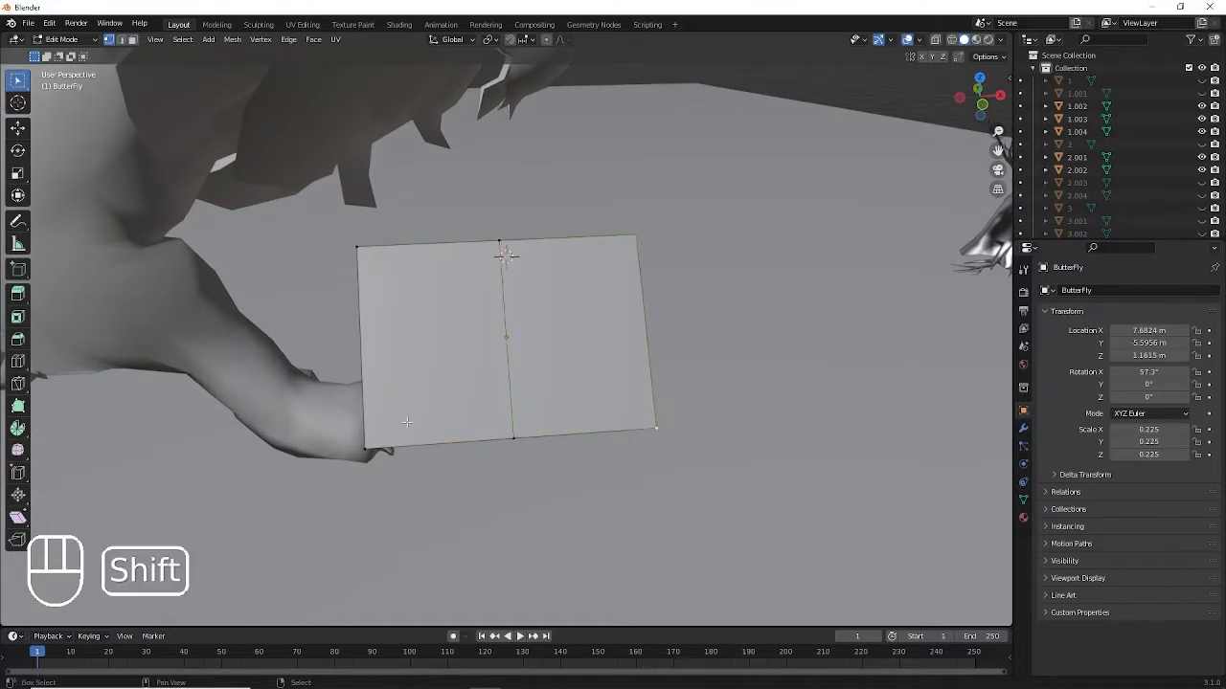
pyautogui.press('KP_2')
pyautogui.press('KP_2')
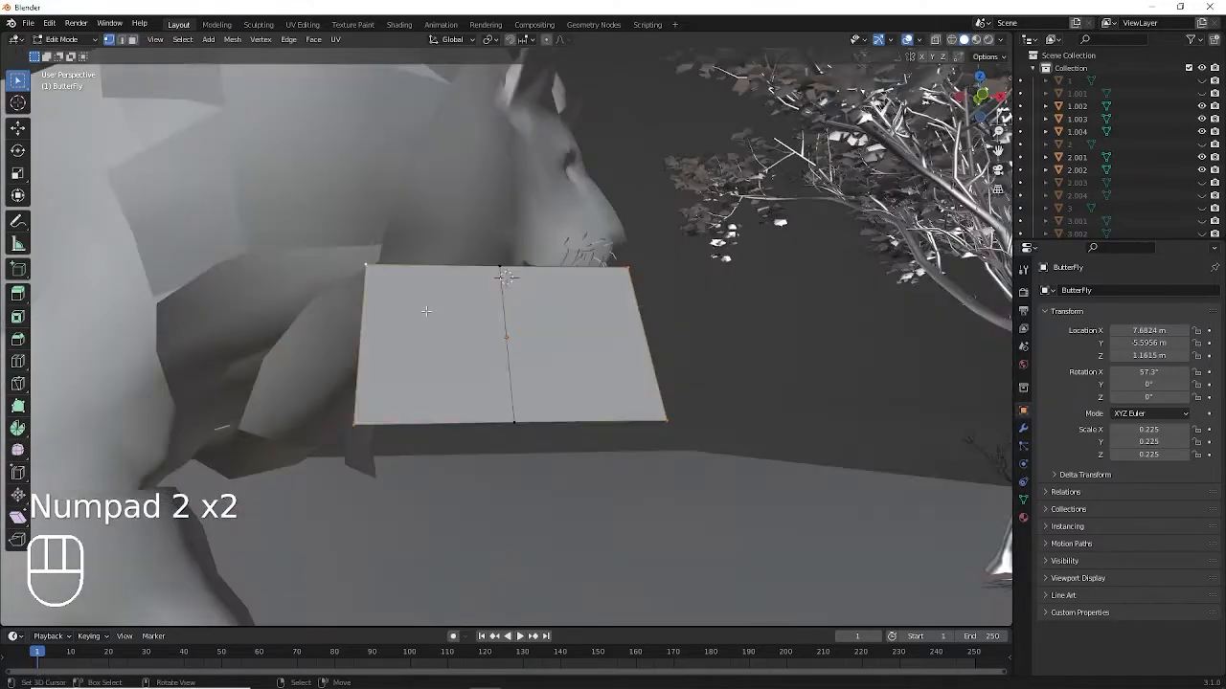
pyautogui.press('g')
pyautogui.press('z')
pyautogui.click(440, 249)
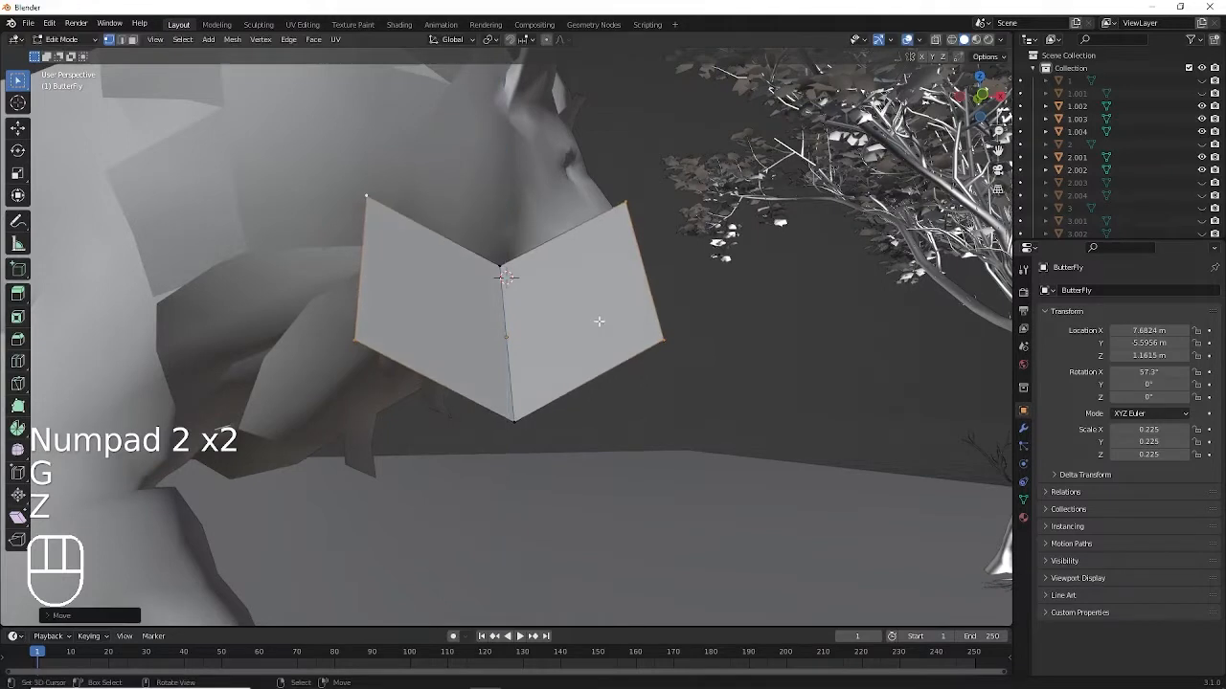
# Bring the outer wing edges closer together along X, adjust their height along Z and finish the mesh edit.
pyautogui.press('s')
pyautogui.press('x')
pyautogui.click(882, 417)
pyautogui.press('g')
pyautogui.press('z')
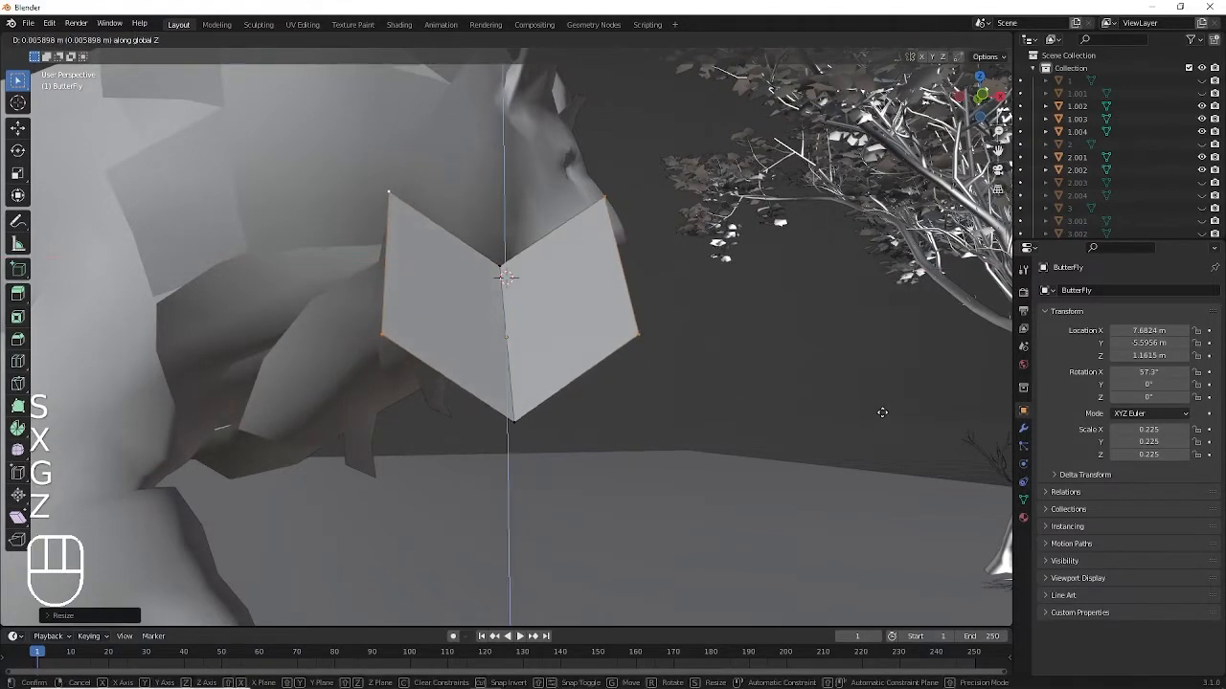
pyautogui.click(798, 408)
pyautogui.press('Tab')
# Duplicate the folded butterfly four times and spread the copies around the original beside the lion.
pyautogui.hotkey('shift', 'd')
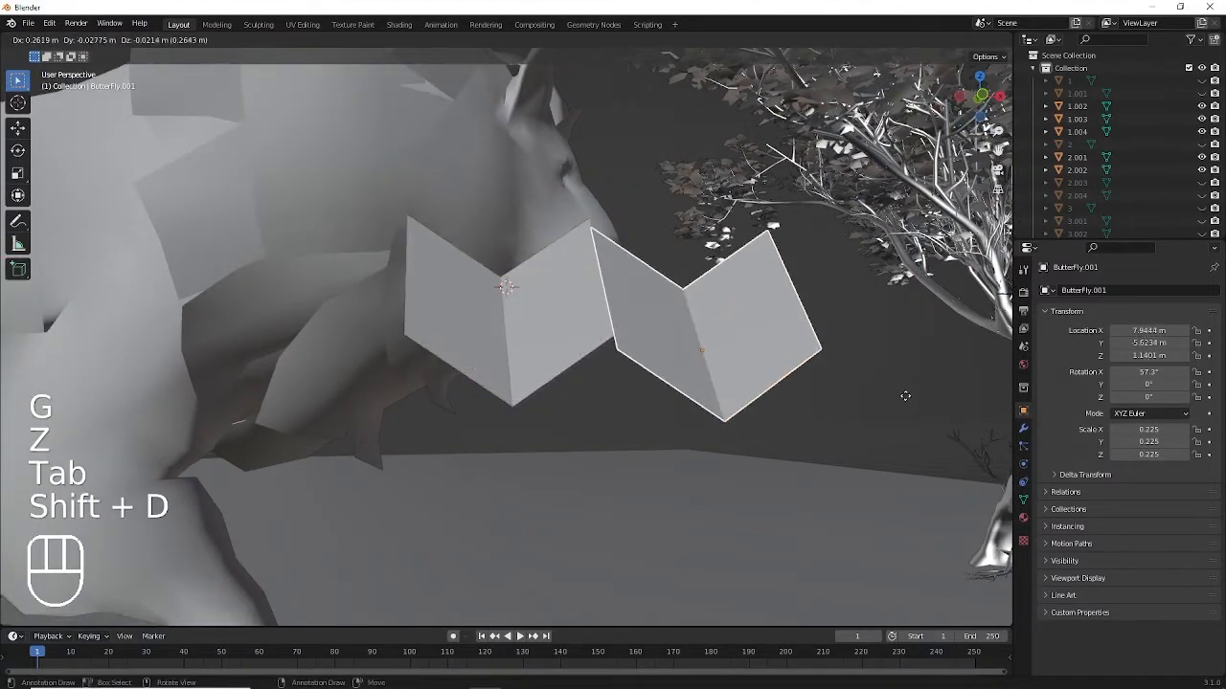
pyautogui.click(903, 397)
pyautogui.hotkey('shift', 'd')
pyautogui.click(405, 432)
pyautogui.hotkey('shift', 'd')
pyautogui.click(662, 533)
pyautogui.hotkey('shift', 'd')
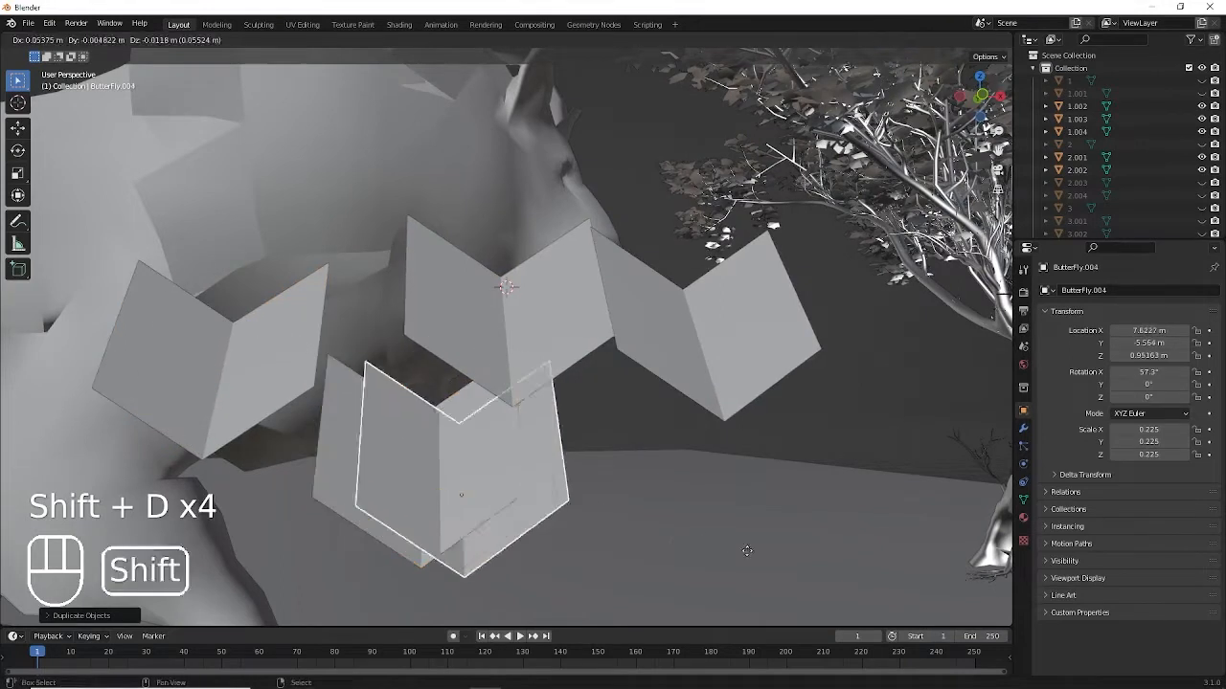
pyautogui.click(952, 563)
pyautogui.scroll(-1, 862, 479)
pyautogui.keyDown('shift'); pyautogui.scroll(1, 718, 456); pyautogui.keyUp('shift')
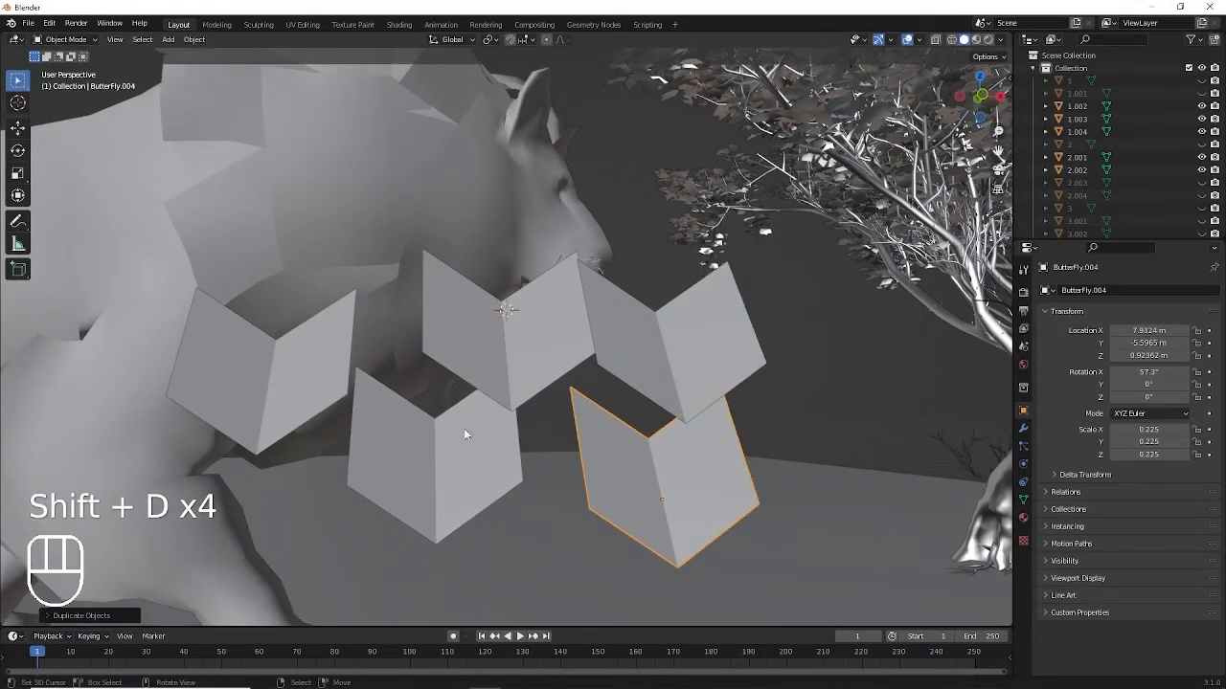
# Edit the far-left and lower-right butterflies together and lower their outer wing edges about 0.12 m along local Z.
pyautogui.keyDown('shift'); pyautogui.click(278, 383); pyautogui.keyUp('shift')
pyautogui.press('Tab')
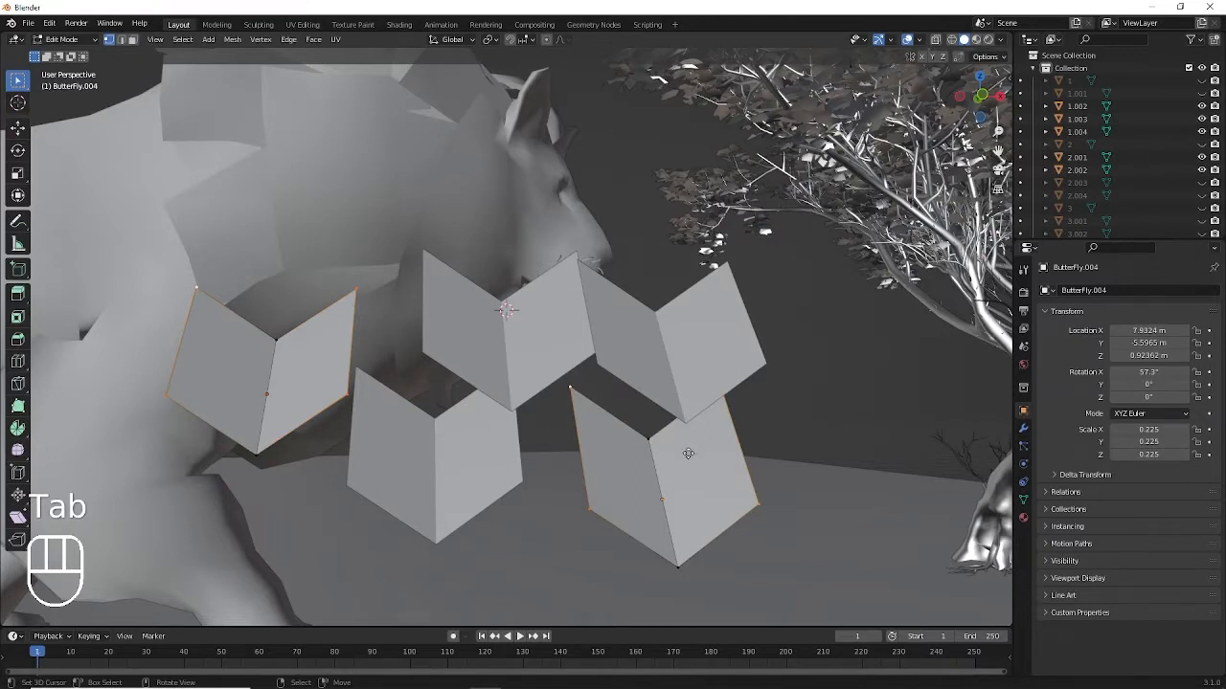
pyautogui.press('g')
pyautogui.press('z')
pyautogui.rightClick(719, 455)
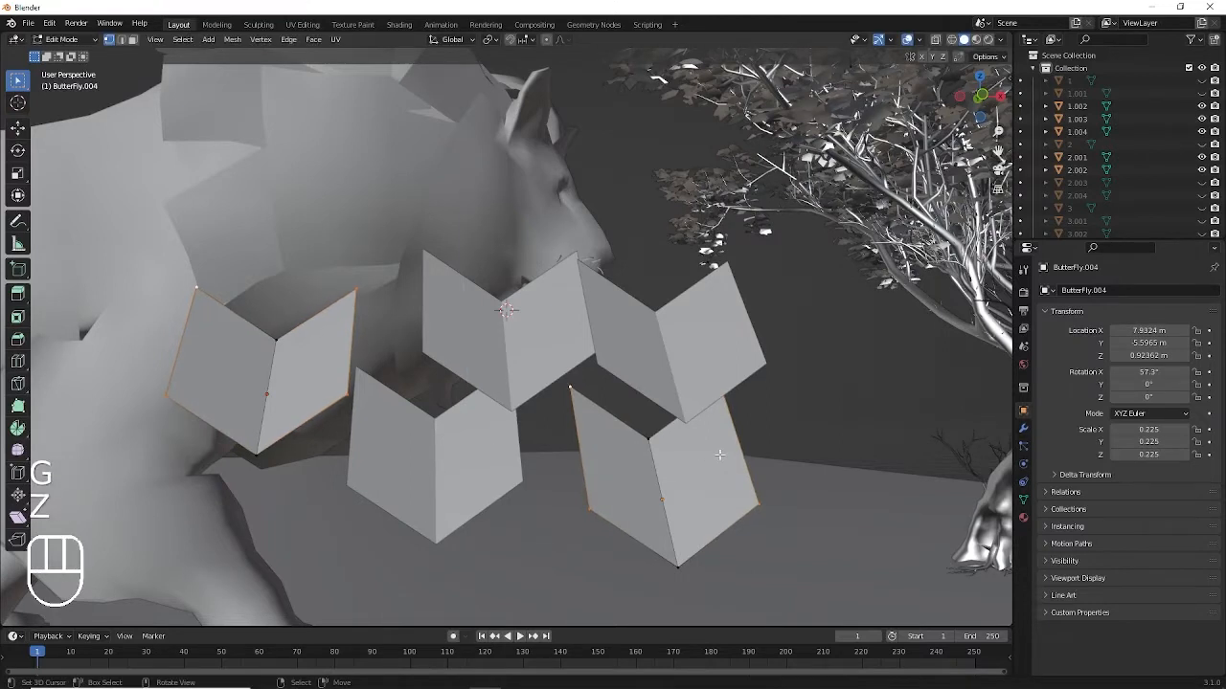
pyautogui.press('g')
pyautogui.rightClick(730, 455)
pyautogui.press('s')
pyautogui.press('g')
pyautogui.press('z')
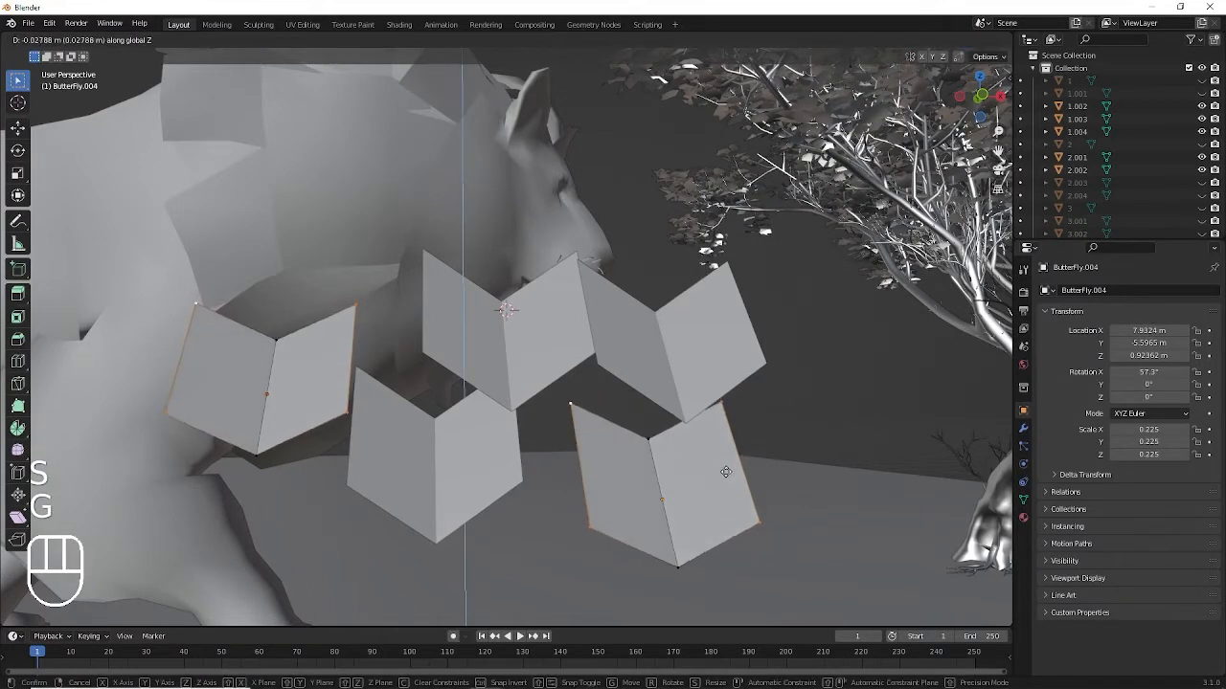
pyautogui.press('z')
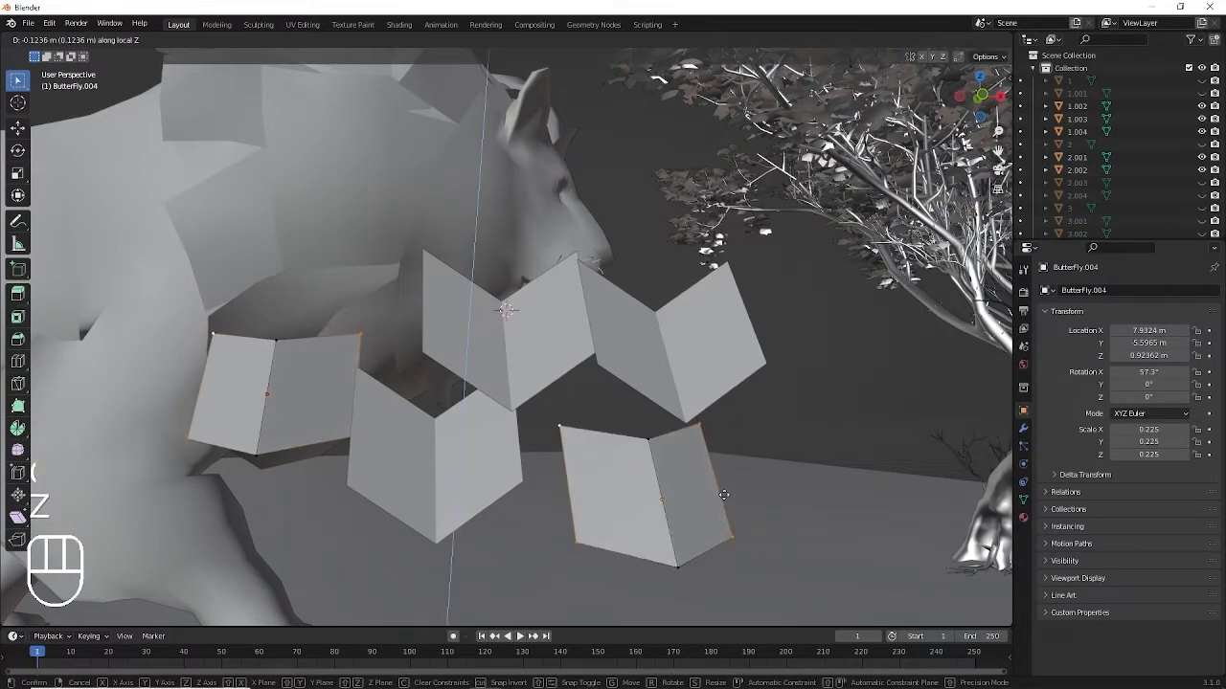
pyautogui.click(728, 493)
# Raise the outer wing edges of those two butterflies about 0.06 m along global Z and finish the mesh edit.
pyautogui.press('KP_2')
pyautogui.press('KP_2')
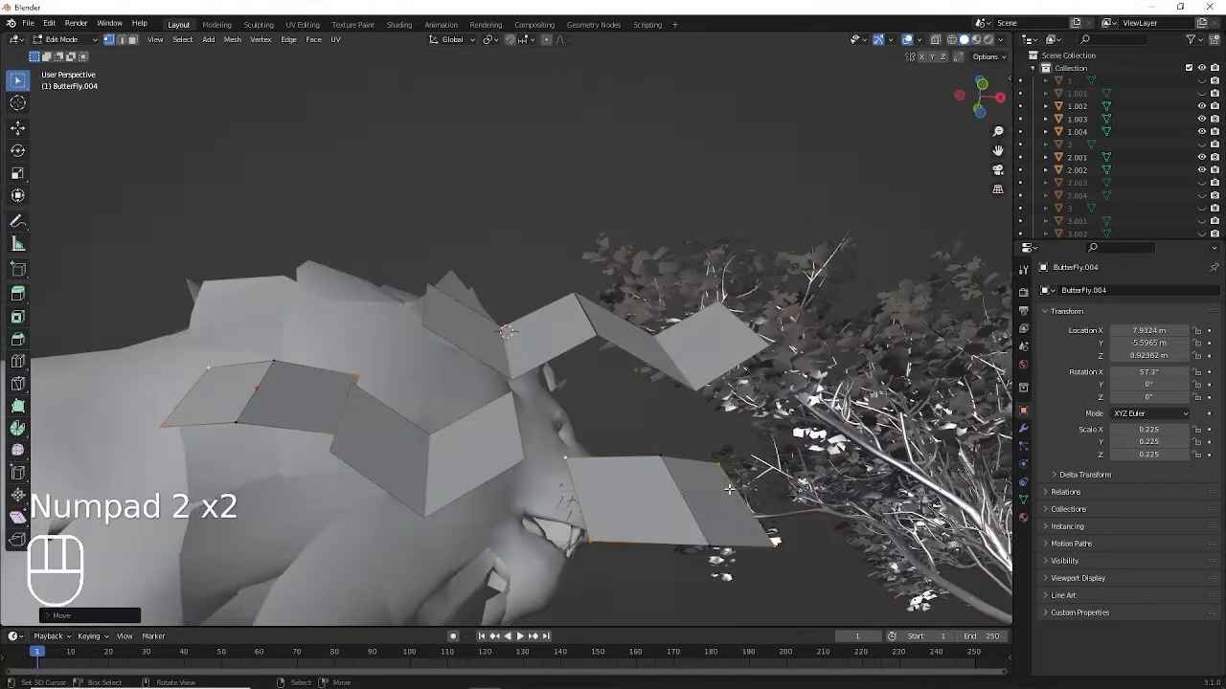
pyautogui.press('g')
pyautogui.press('z')
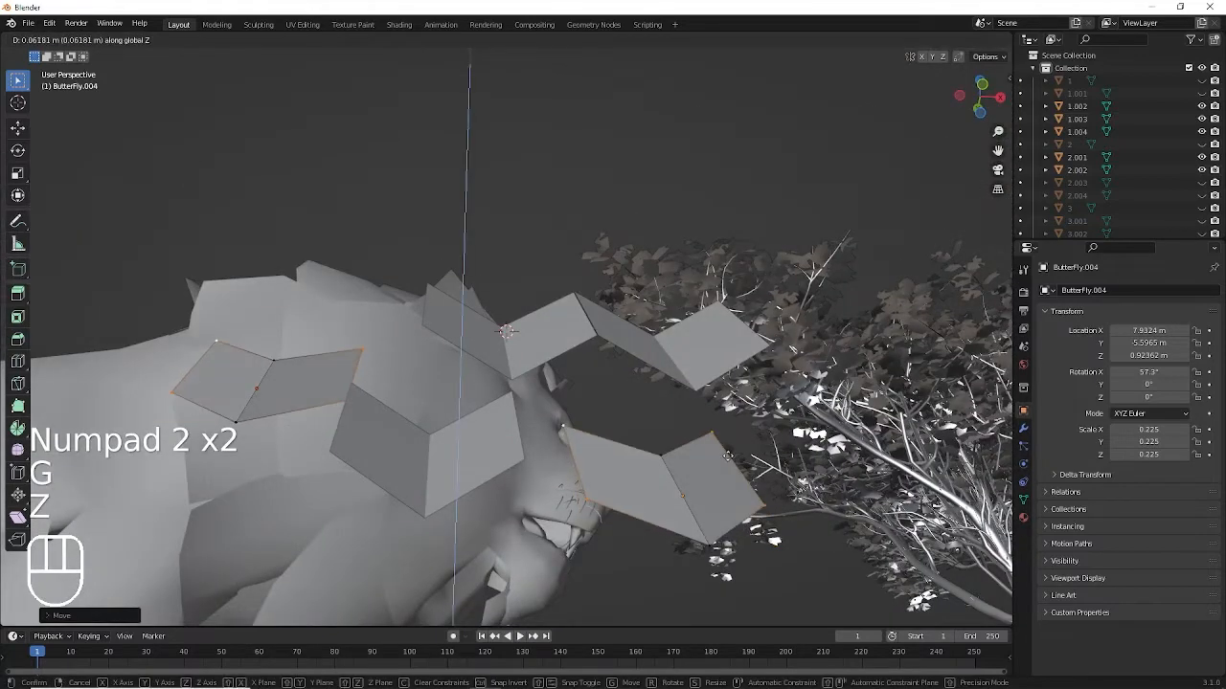
pyautogui.click(706, 396)
pyautogui.press('Tab')
# Narrow the lower middle butterfly by scaling its outer wing edges inward along global X.
pyautogui.click(464, 459)
pyautogui.press('Tab')
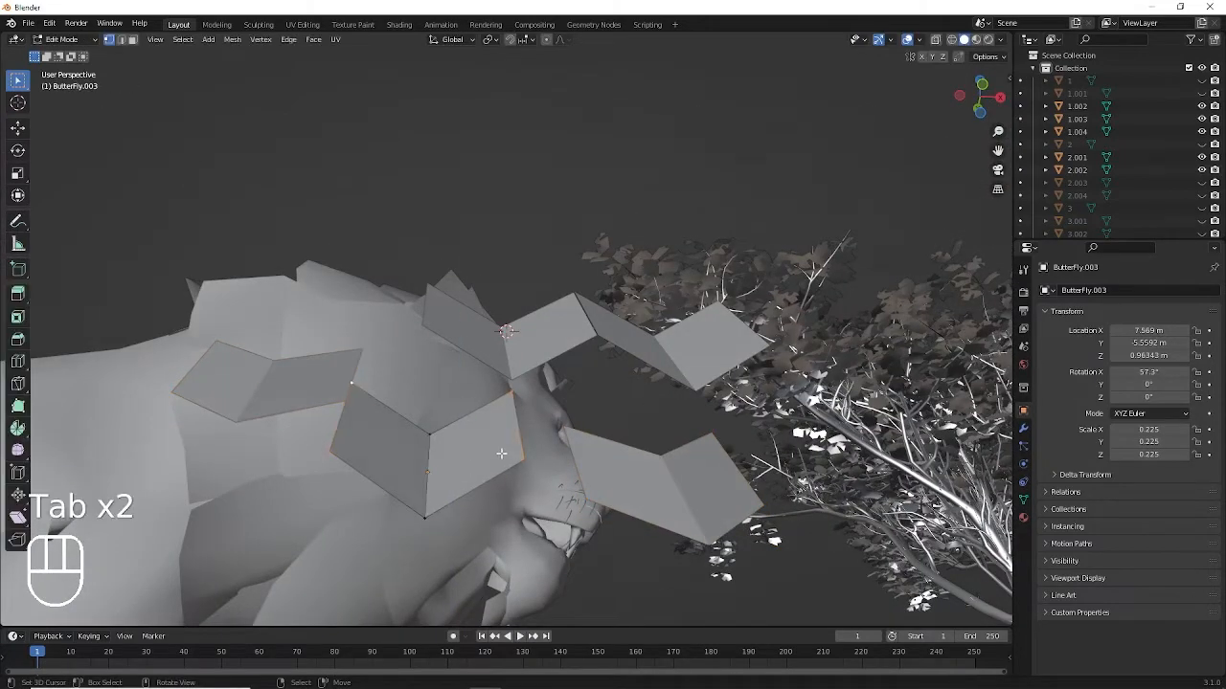
pyautogui.press('g')
pyautogui.press('z')
pyautogui.press('s')
pyautogui.press('x')
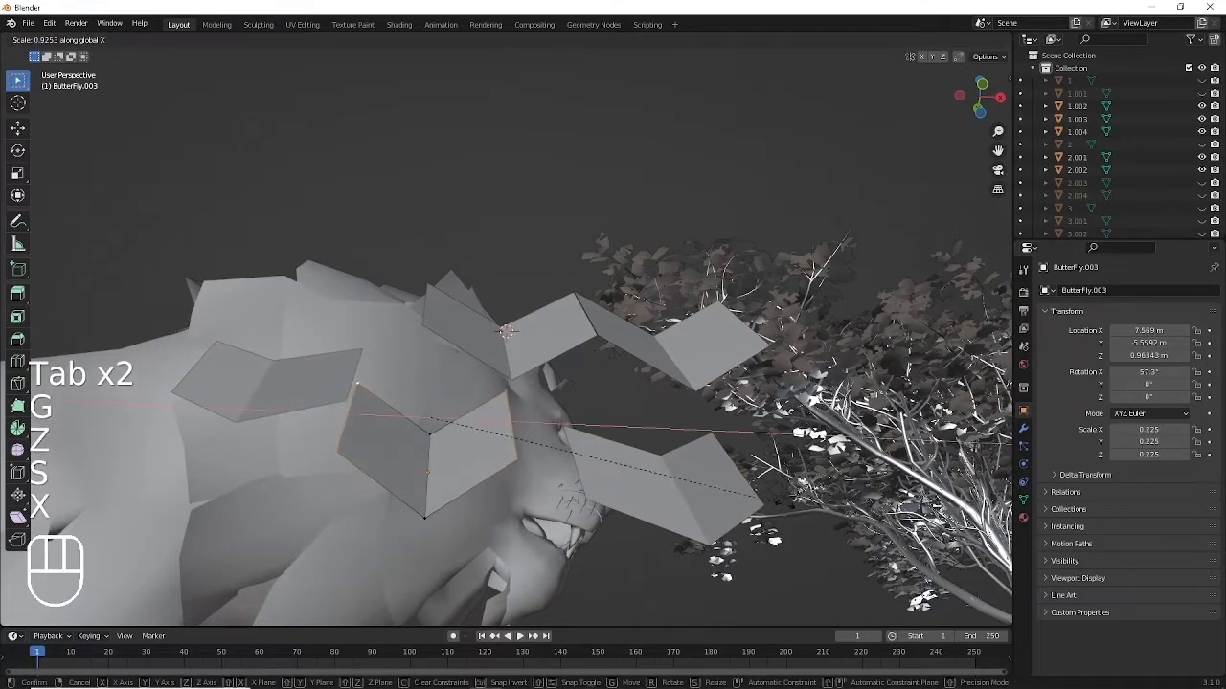
pyautogui.click(745, 502)
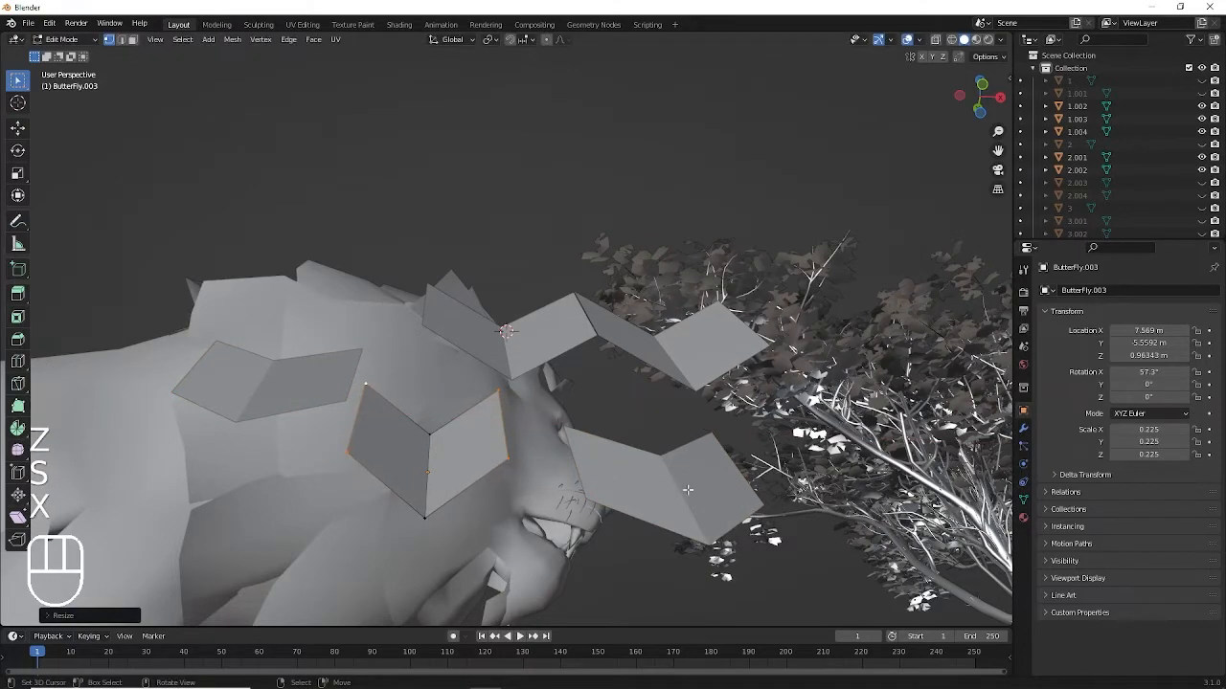
# Examine the five folded butterfly planes against the lion from several angles.
pyautogui.press('KP_2')
pyautogui.press('KP_6')
pyautogui.press('KP_6')
pyautogui.press('KP_8')
pyautogui.press('KP_8')
pyautogui.press('KP_8')
pyautogui.press('KP_8')
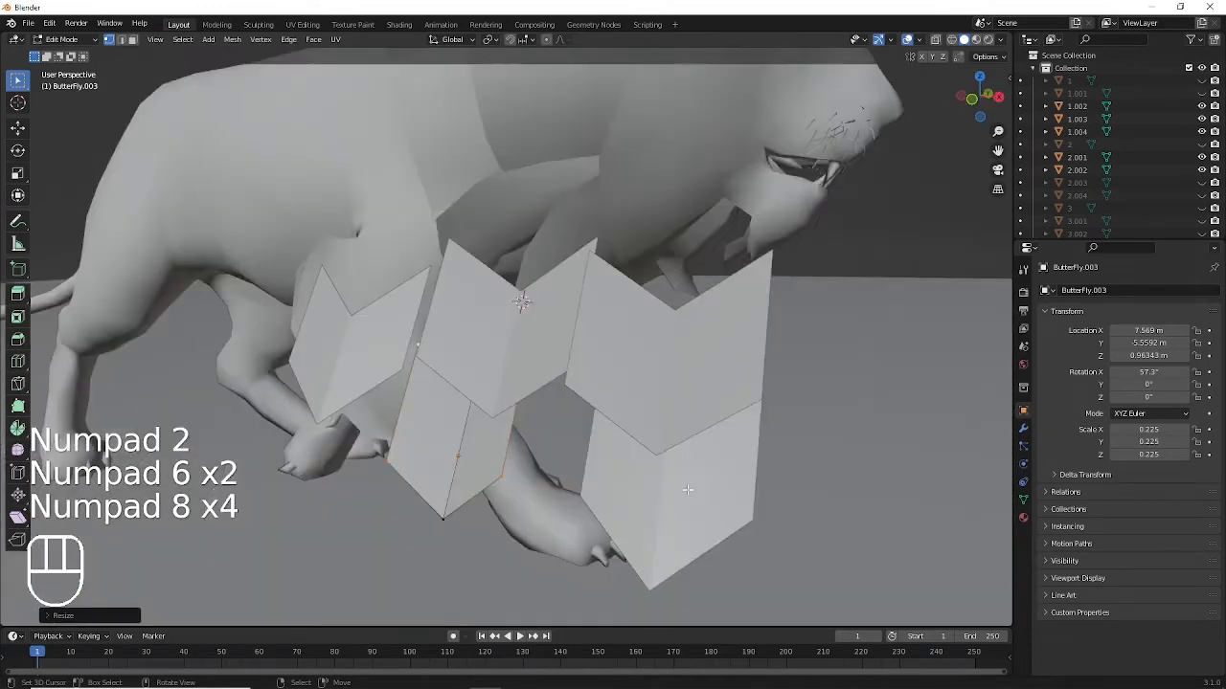
pyautogui.press('KP_2')
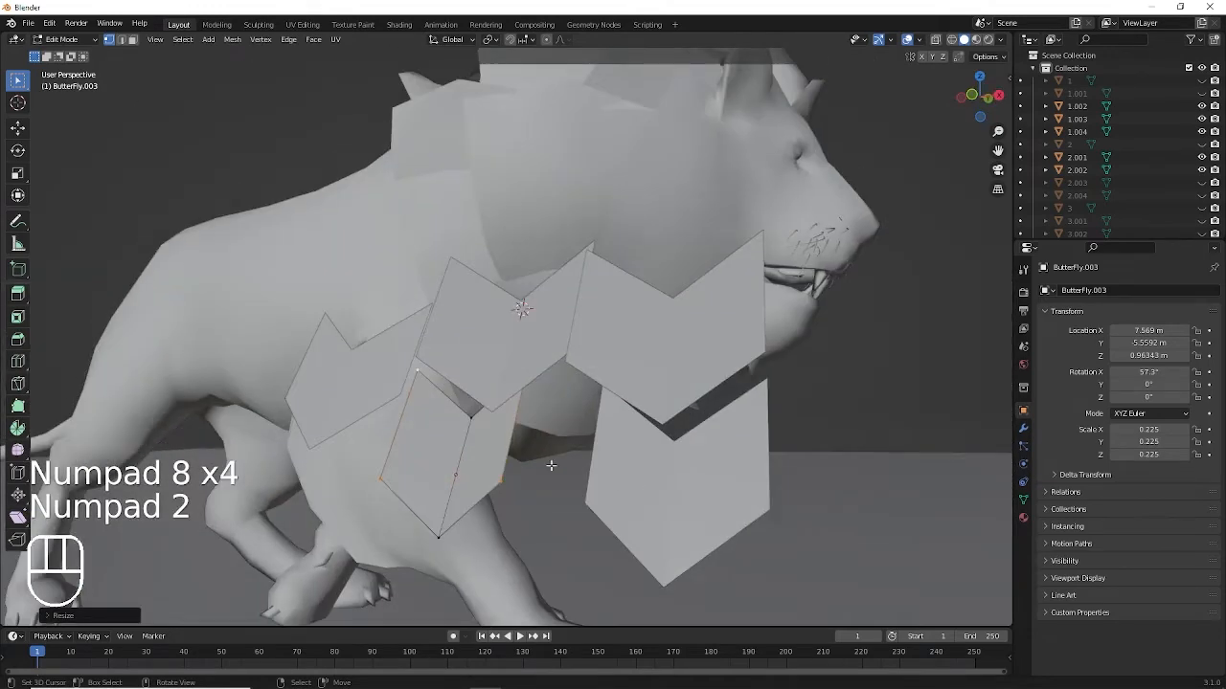
# Lower the outer wing edges of the lower middle butterfly about 0.09 m along global Z.
pyautogui.press('Tab')
pyautogui.press('KP_7')
pyautogui.press('KP_2')
pyautogui.press('KP_2')
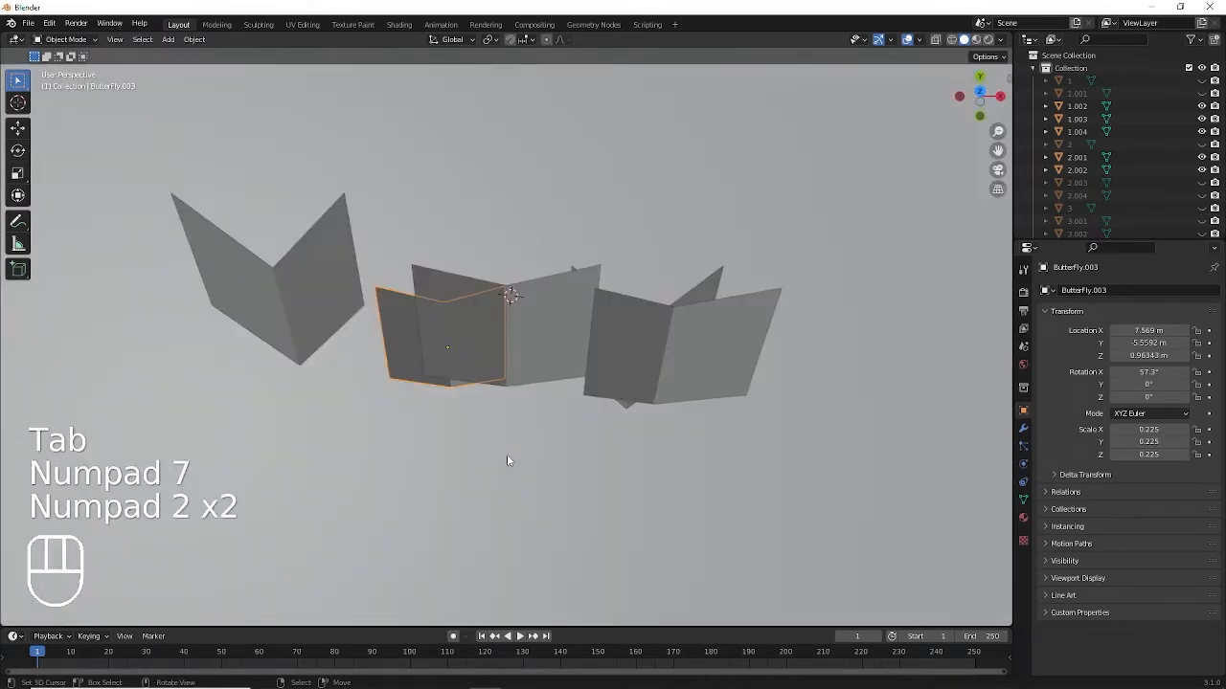
pyautogui.press('KP_2')
pyautogui.press('KP_2')
pyautogui.press('Tab')
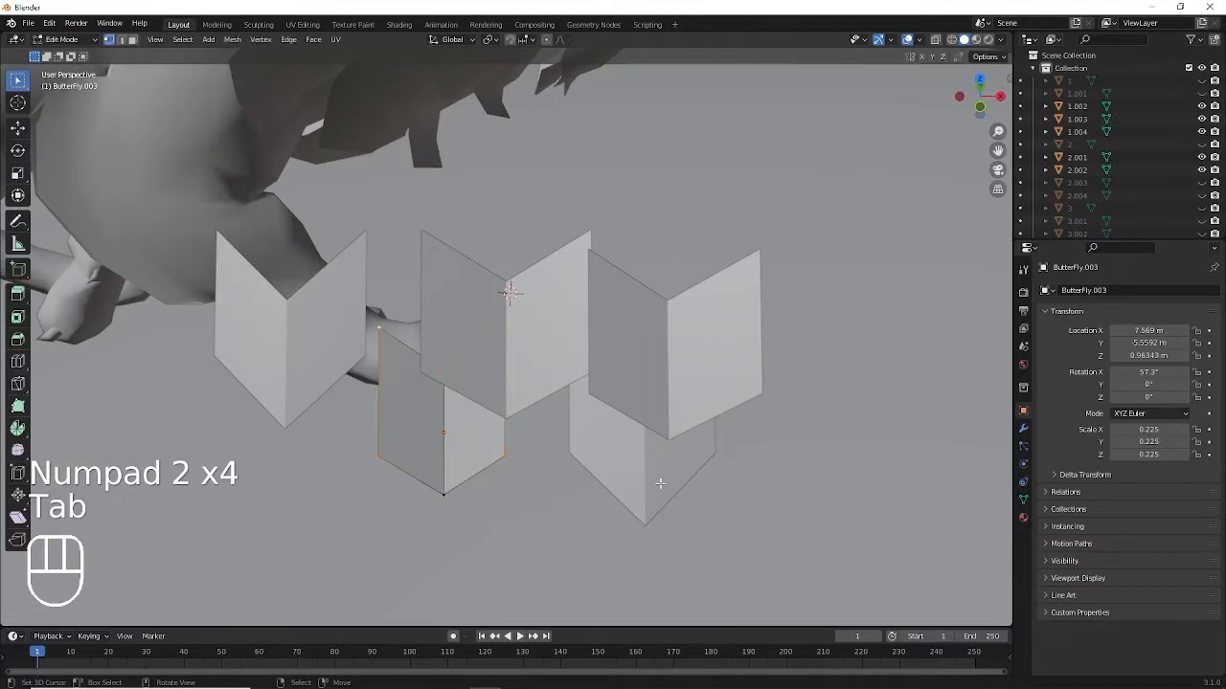
pyautogui.press('g')
pyautogui.press('z')
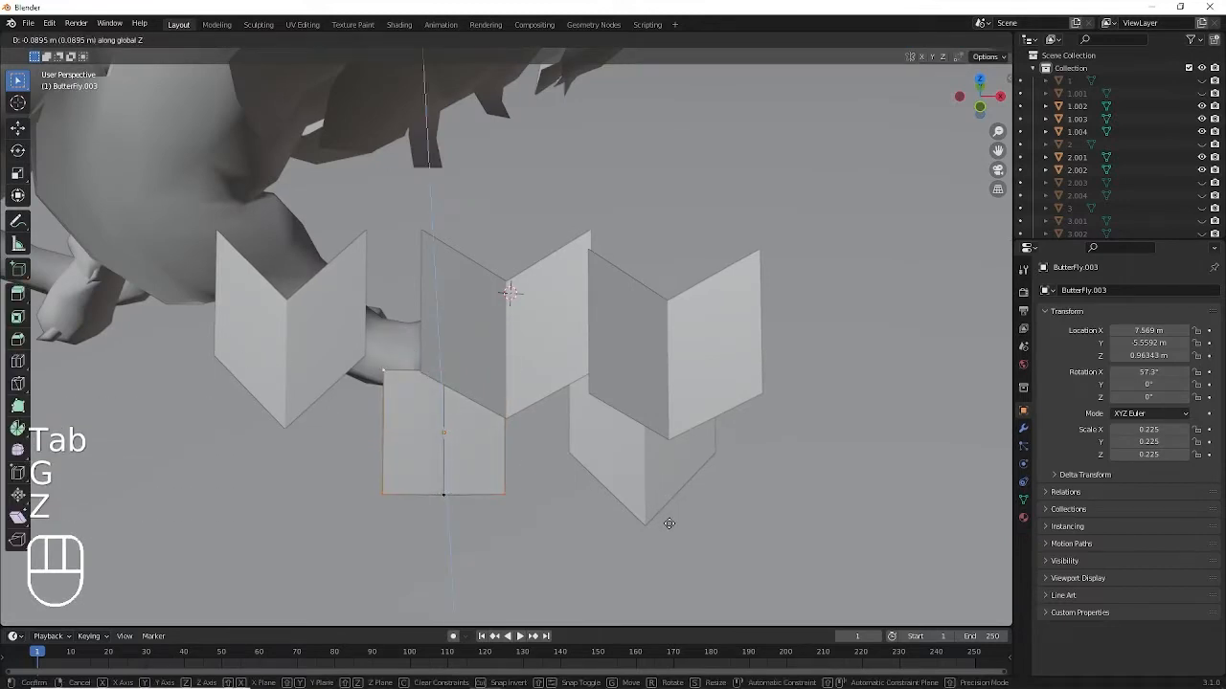
pyautogui.click(669, 524)
pyautogui.press('Tab')
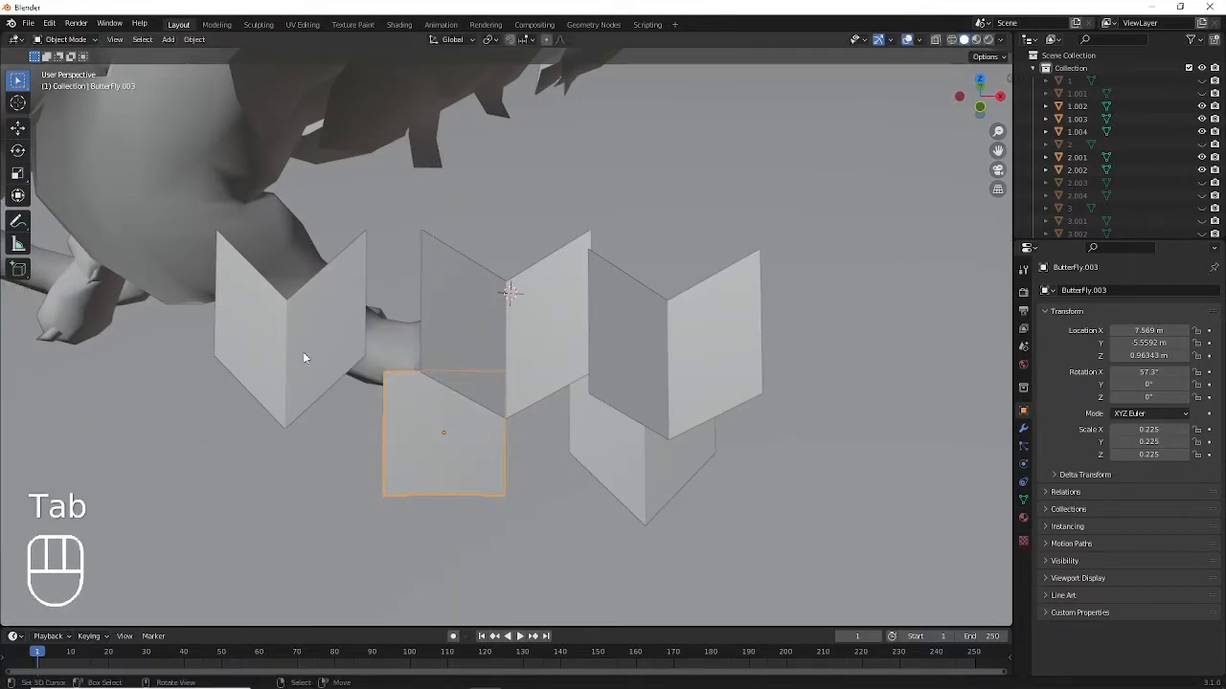
# Edit the far-left and lower-right butterflies together and lower their outer wing edges along global Z.
pyautogui.keyDown('shift'); pyautogui.click(658, 475); pyautogui.keyUp('shift')
pyautogui.keyDown('shift'); pyautogui.click(291, 345); pyautogui.keyUp('shift')
pyautogui.press('Tab')
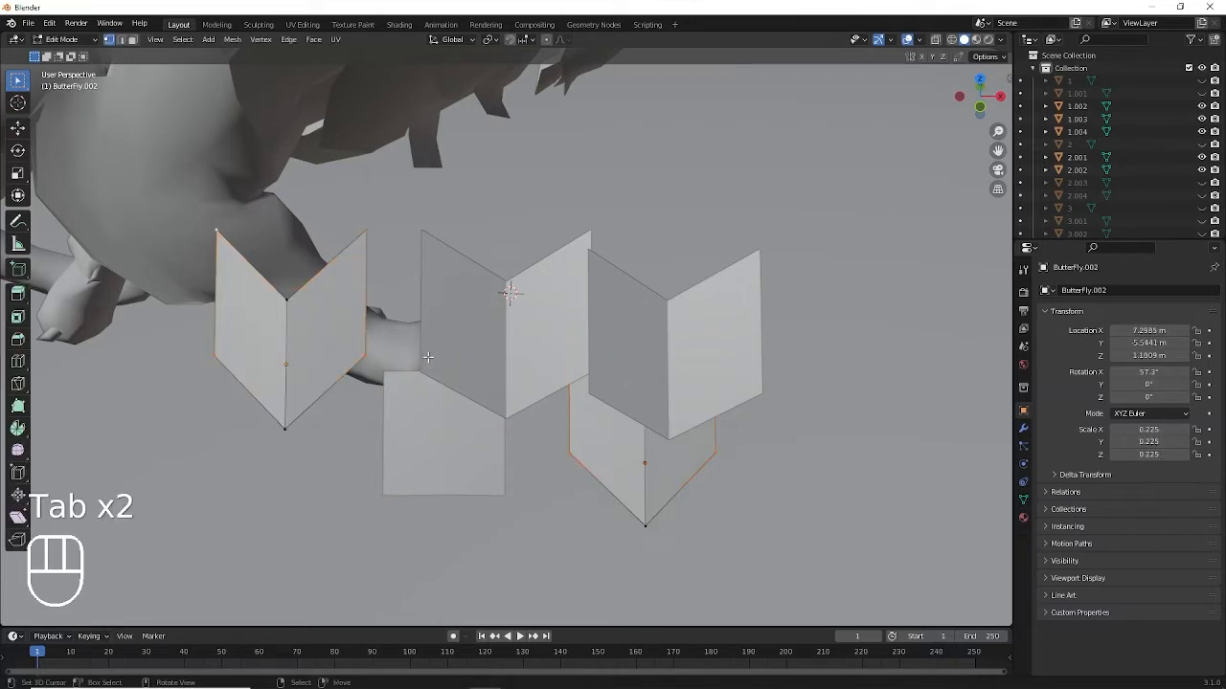
pyautogui.press('g')
pyautogui.press('z')
pyautogui.press('z')
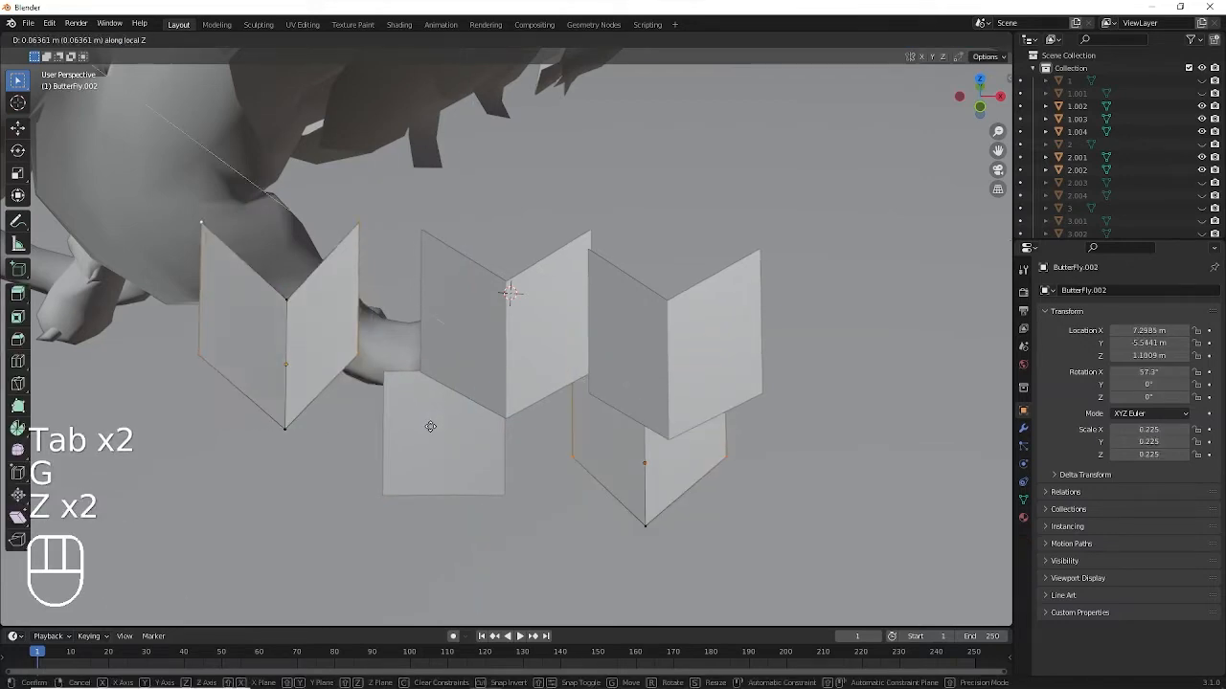
pyautogui.press('g')
pyautogui.press('z')
pyautogui.click(434, 492)
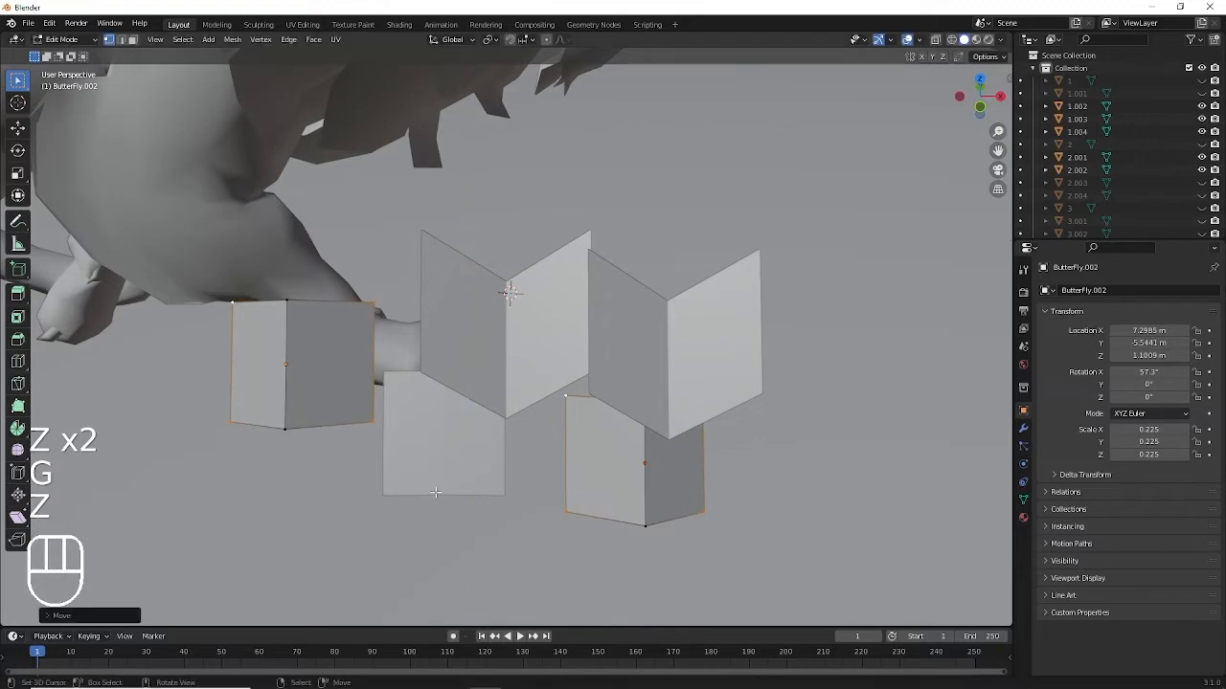
# Shift the outer wing edges of the far-left and lower-right butterflies along local Z to fold the wings more.
pyautogui.press('KP_2')
pyautogui.press('KP_2')
pyautogui.press('KP_2')
pyautogui.press('KP_2')
pyautogui.press('KP_2')
pyautogui.press('KP_6')
pyautogui.press('KP_2')
pyautogui.press('KP_2')
pyautogui.press('KP_2')
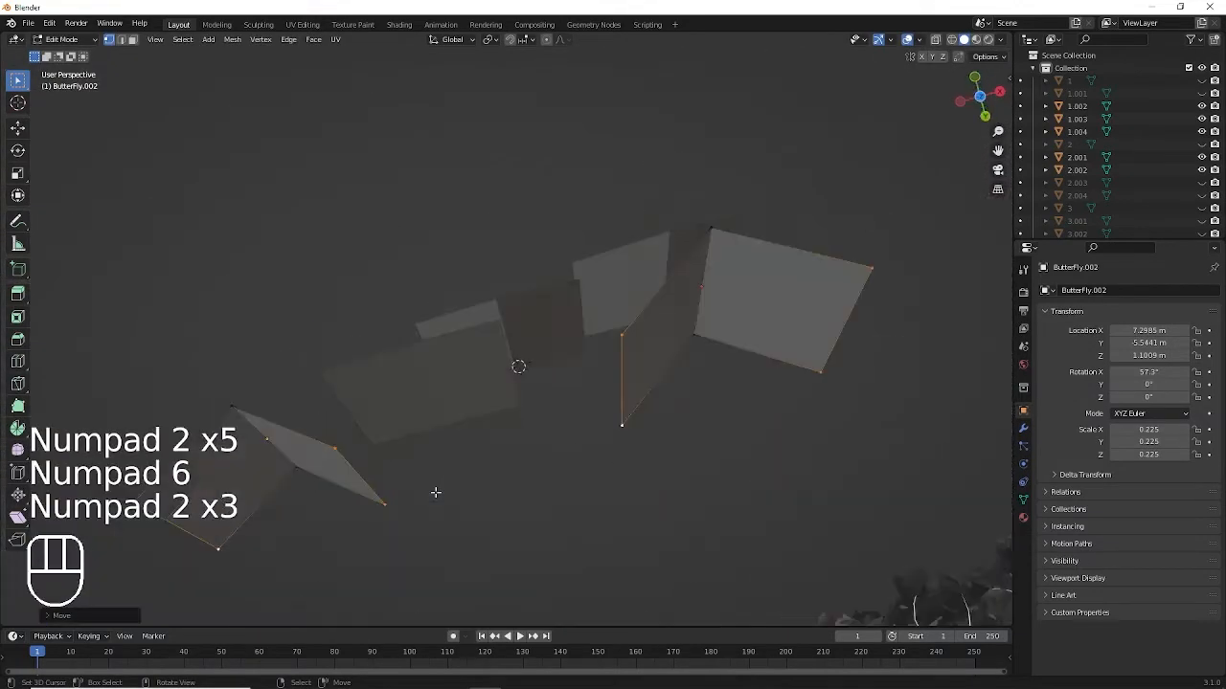
pyautogui.press('KP_6')
pyautogui.press('KP_8')
pyautogui.press('KP_8')
pyautogui.press('g')
pyautogui.press('z')
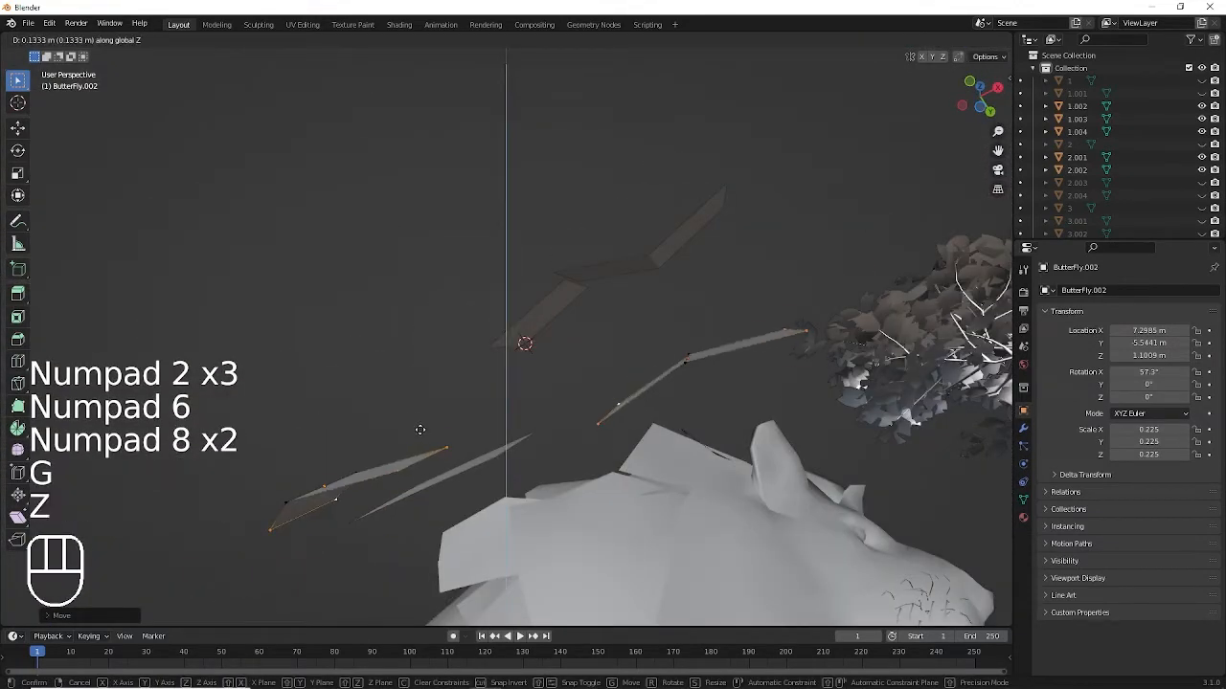
pyautogui.press('z')
pyautogui.click(370, 380)
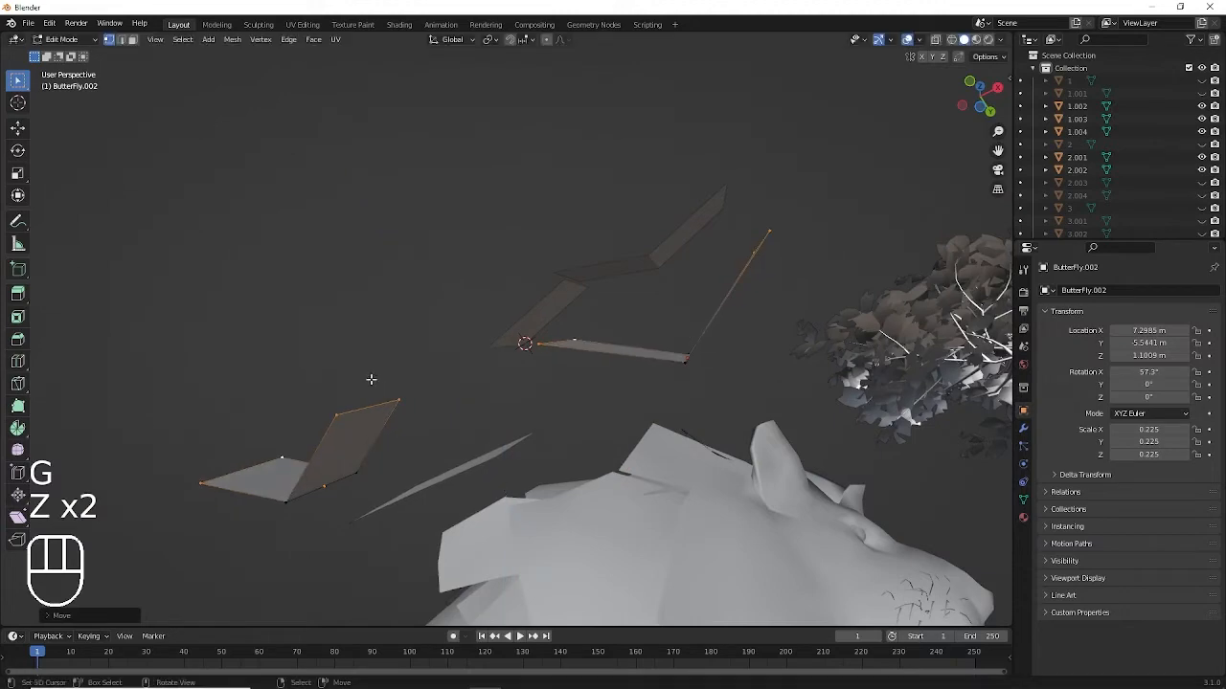
# Finish the mesh edit of the two butterflies and look at the group through the camera.
pyautogui.press('KP_4')
pyautogui.press('KP_4')
pyautogui.press('KP_8')
pyautogui.press('KP_8')
pyautogui.press('KP_8')
pyautogui.press('KP_8')
pyautogui.press('KP_8')
pyautogui.press('KP_8')
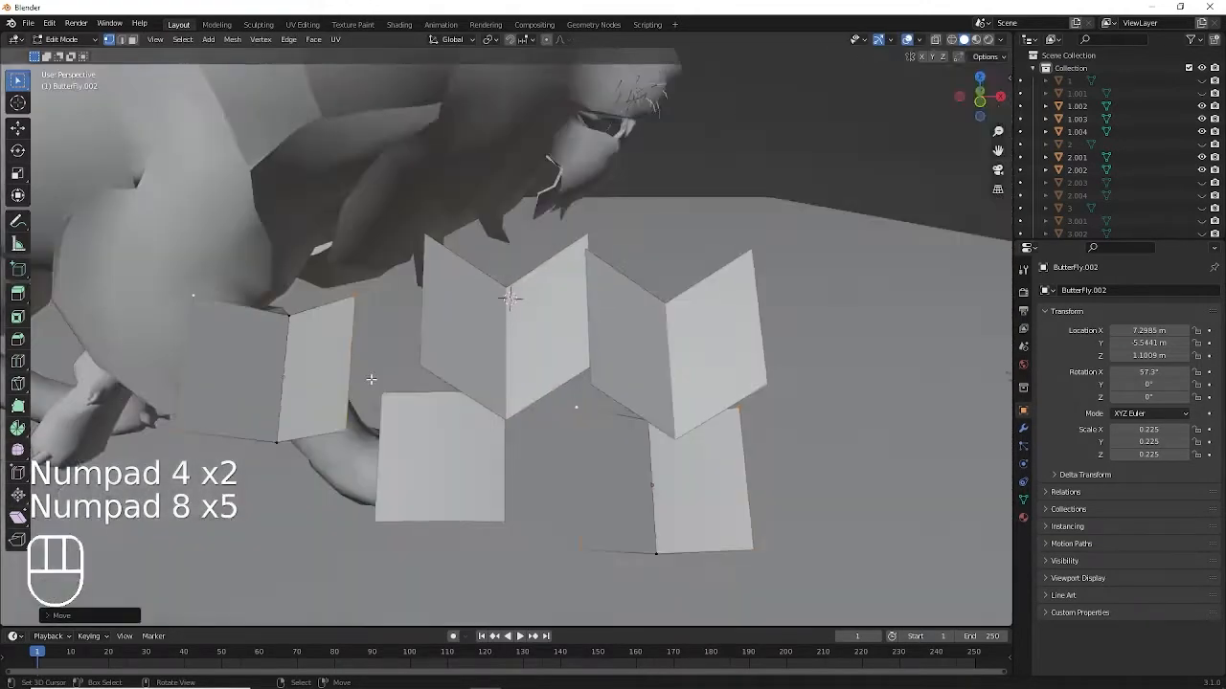
pyautogui.scroll(-2, 370, 379)
pyautogui.press('Tab')
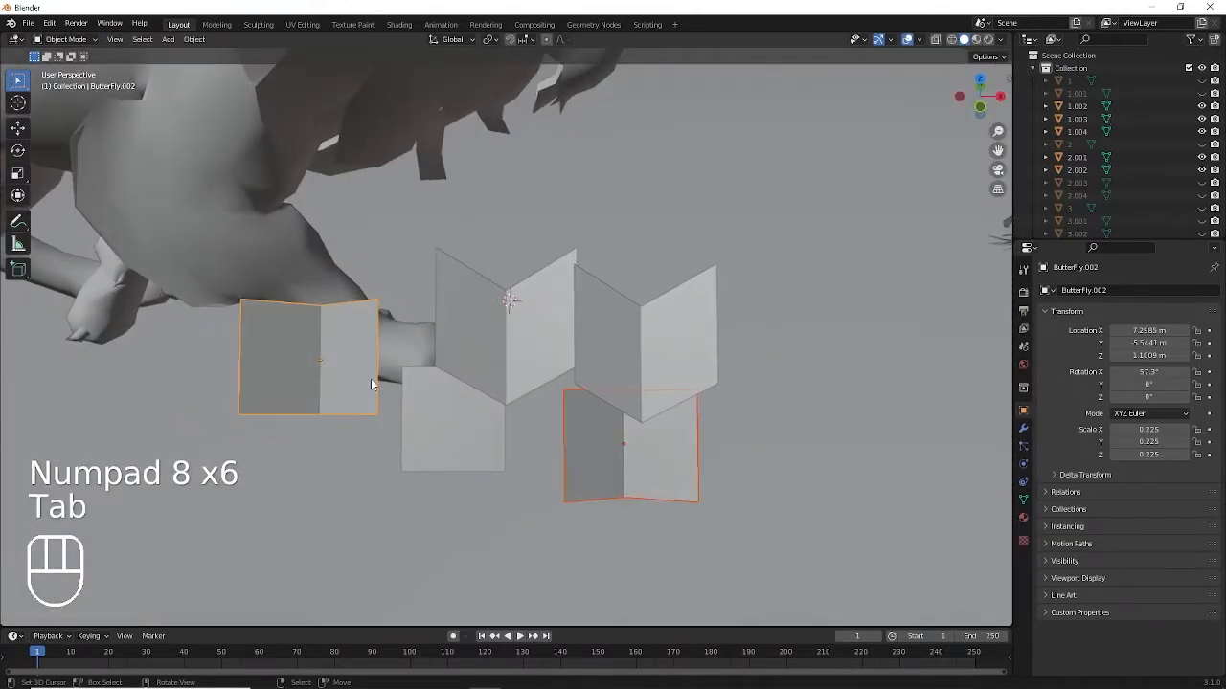
pyautogui.press('KP_2')
pyautogui.press('KP_0')
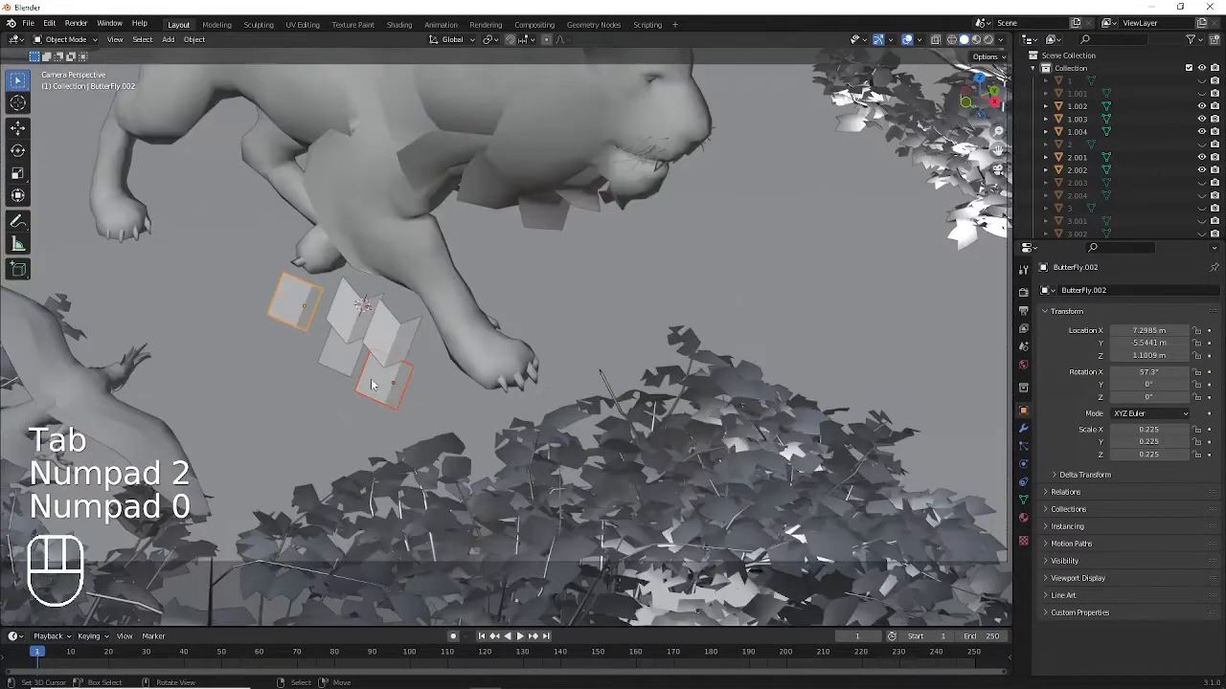
pyautogui.press('Tab')
pyautogui.press('Tab')
# Move the upper-right butterfly next to the lion's front paw and the upper middle one against its leg.
pyautogui.click(395, 337)
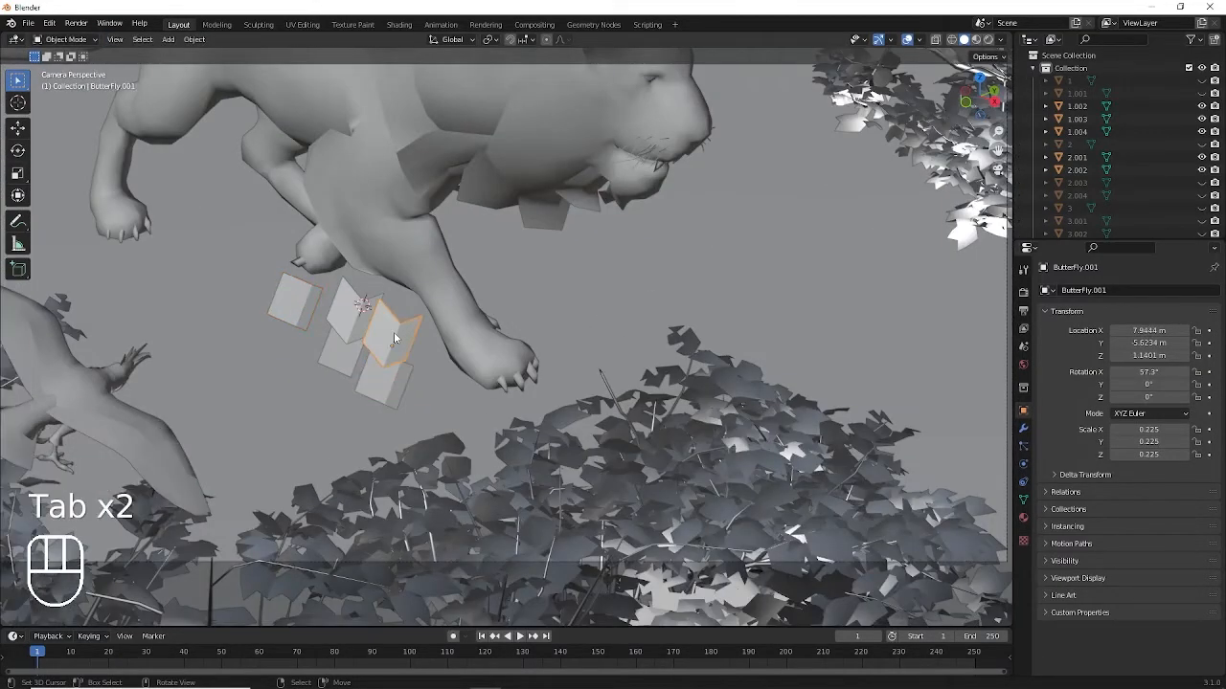
pyautogui.keyDown('shift'); pyautogui.click(367, 316); pyautogui.keyUp('shift')
pyautogui.keyDown('ctrl'); pyautogui.moveTo(366, 316); pyautogui.dragTo(366, 278, button='middle'); pyautogui.keyUp('ctrl')
pyautogui.press('g')
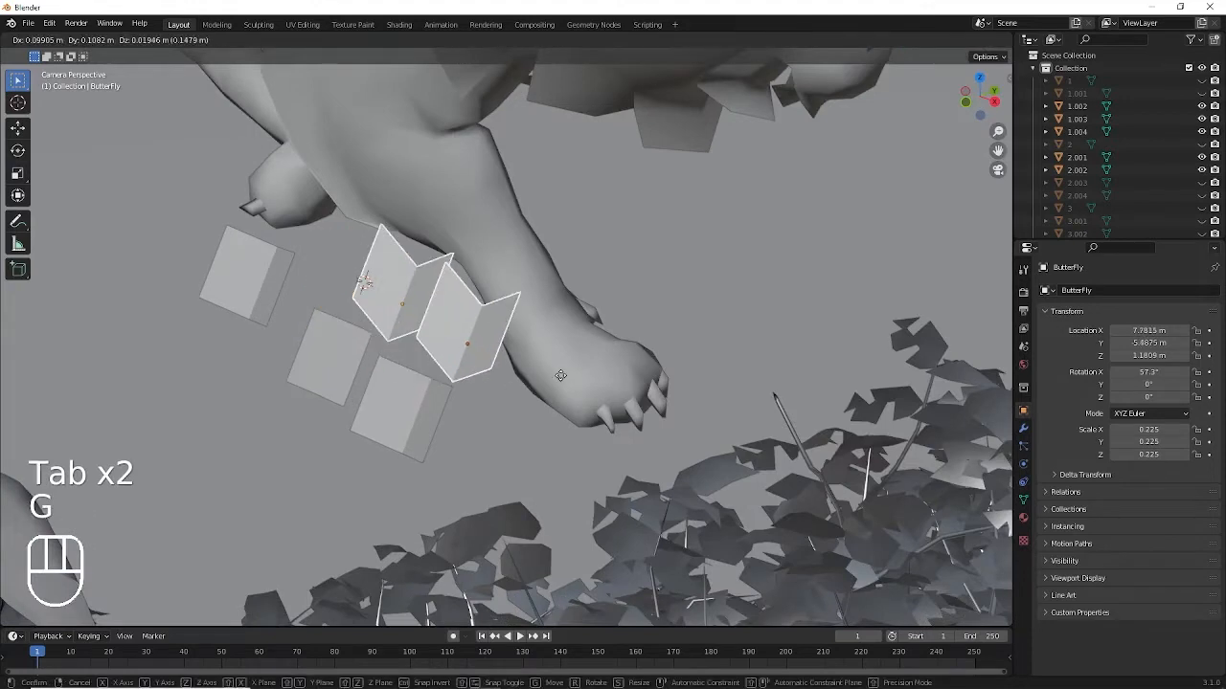
pyautogui.click(484, 343)
pyautogui.press('g')
pyautogui.click(528, 347)
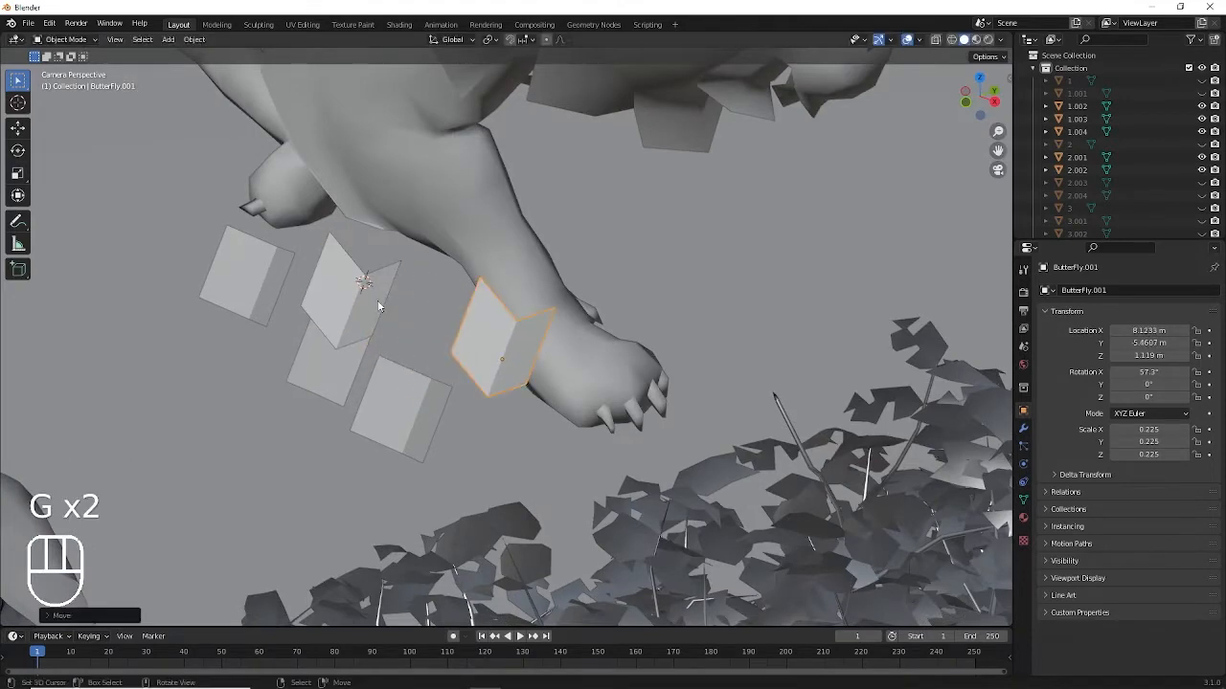
pyautogui.click(375, 304)
pyautogui.press('g')
pyautogui.click(427, 291)
# Spread out the lower-right, lower middle and far-left butterflies below the lion's chest.
pyautogui.click(400, 401)
pyautogui.press('g')
pyautogui.click(493, 451)
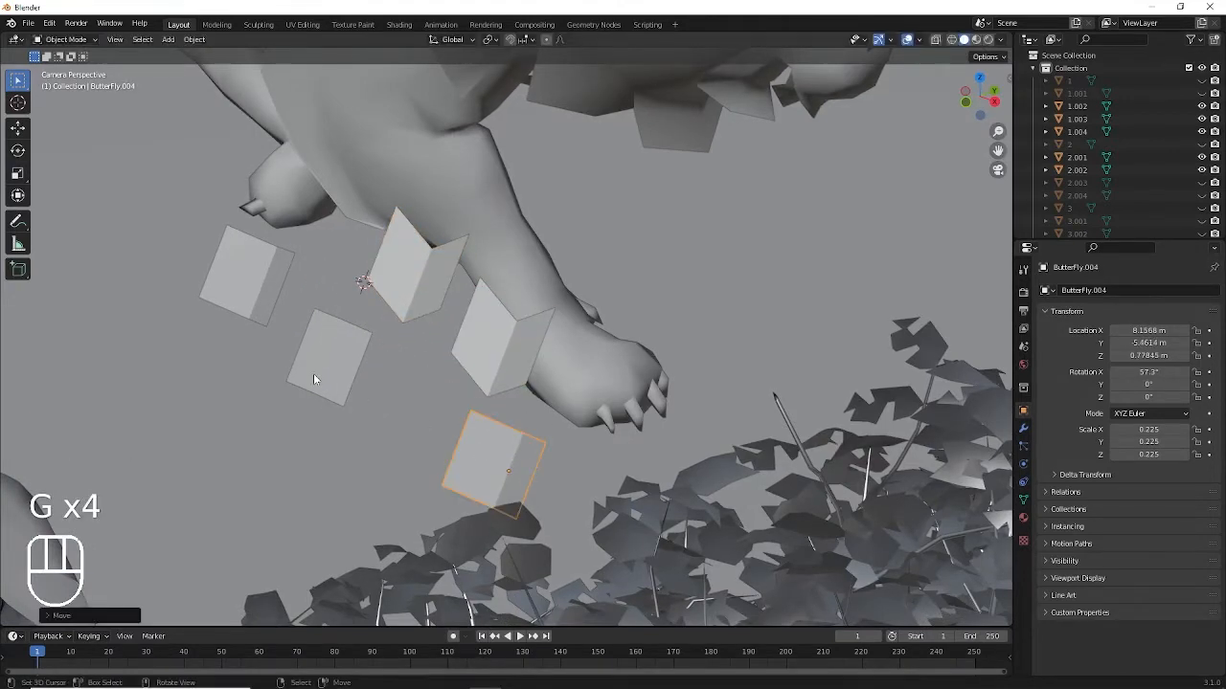
pyautogui.click(319, 382)
pyautogui.press('g')
pyautogui.click(346, 408)
pyautogui.click(261, 304)
pyautogui.press('g')
pyautogui.click(302, 323)
# Raise the upper middle butterfly slightly and lower the far-left one within the camera frame.
pyautogui.click(426, 291)
pyautogui.scroll(-9, 444, 300)
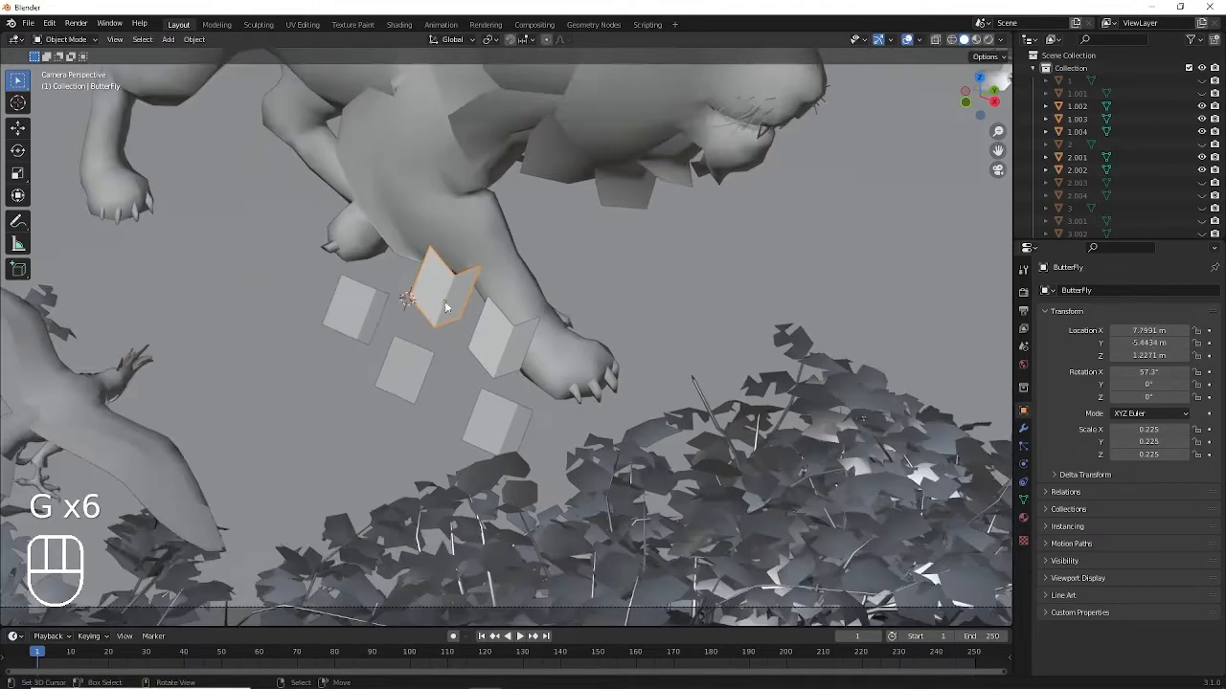
pyautogui.press('g')
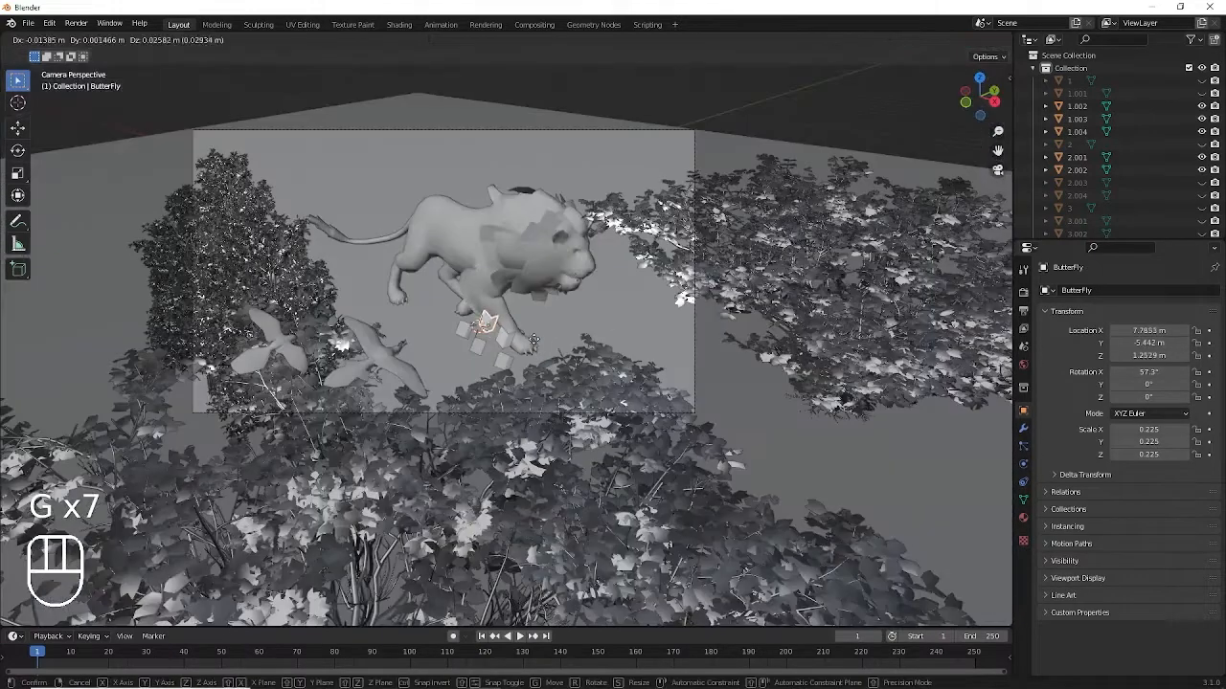
pyautogui.click(529, 337)
pyautogui.click(466, 335)
pyautogui.press('g')
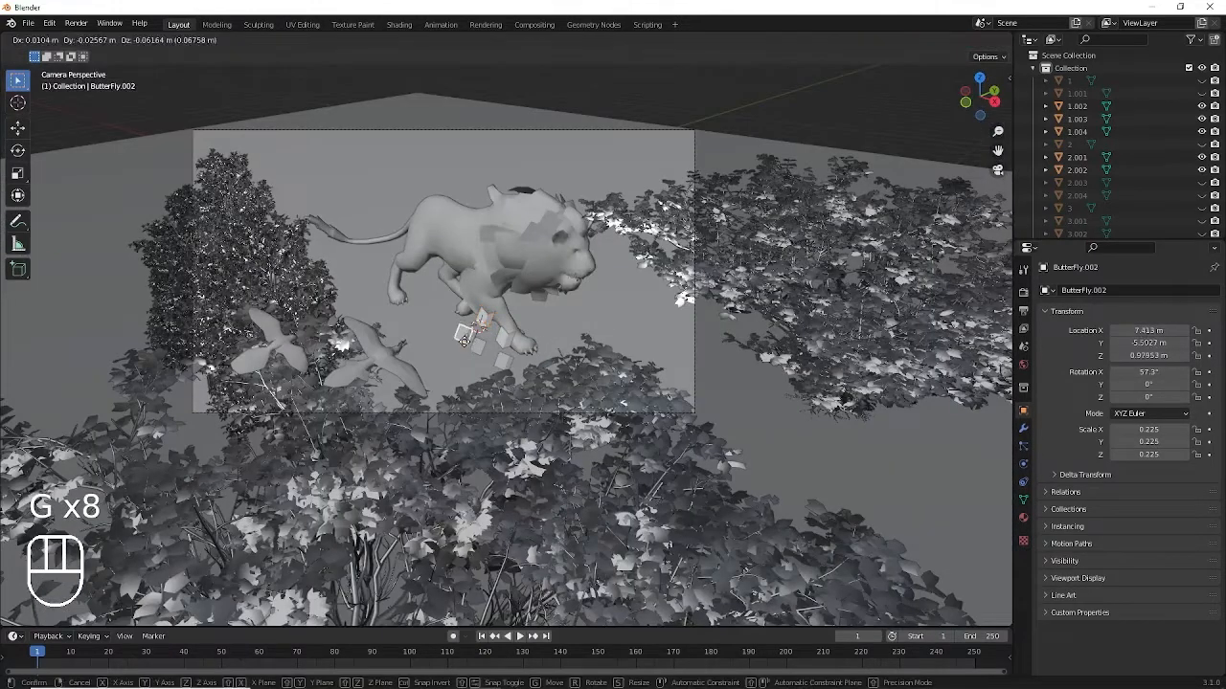
pyautogui.click(463, 344)
# Nudge the lower middle and lower-right butterflies and move the upper-right one over the lion's front leg.
pyautogui.click(481, 347)
pyautogui.press('g')
pyautogui.click(485, 356)
pyautogui.rightClick(502, 362)
pyautogui.press('g')
pyautogui.click(505, 362)
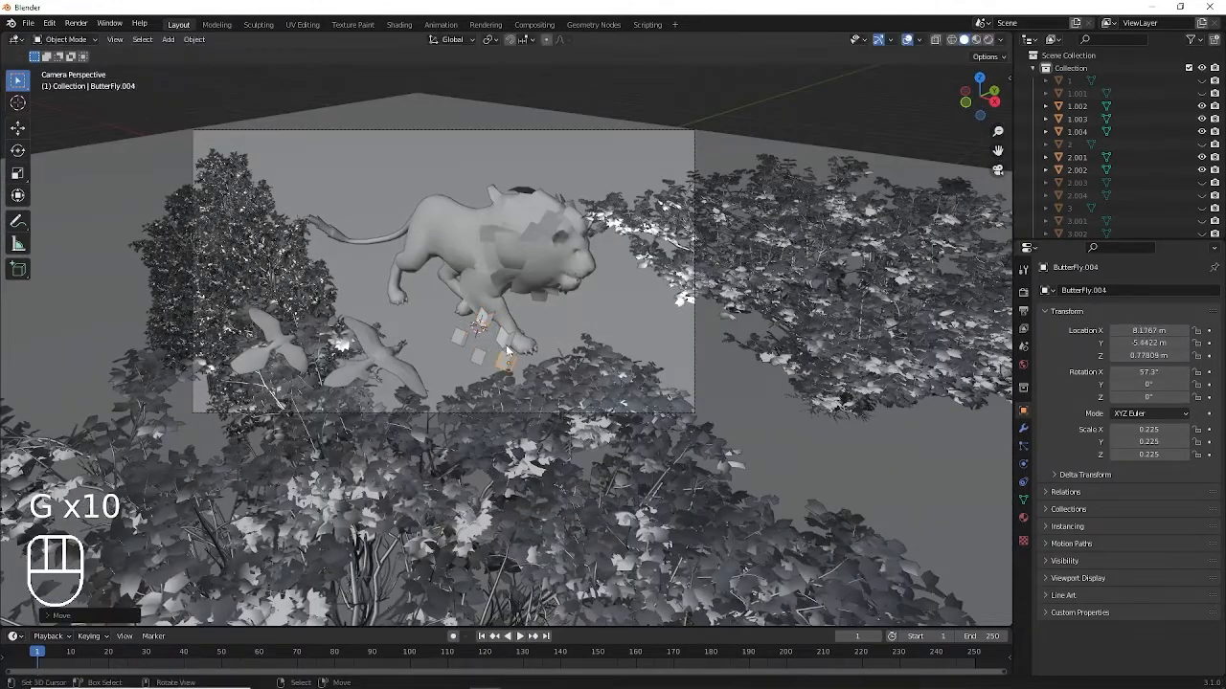
pyautogui.rightClick(505, 341)
pyautogui.press('g')
pyautogui.click(519, 338)
# Shift the upper middle butterfly slightly toward the lion's front leg.
pyautogui.scroll(2, 518, 337)
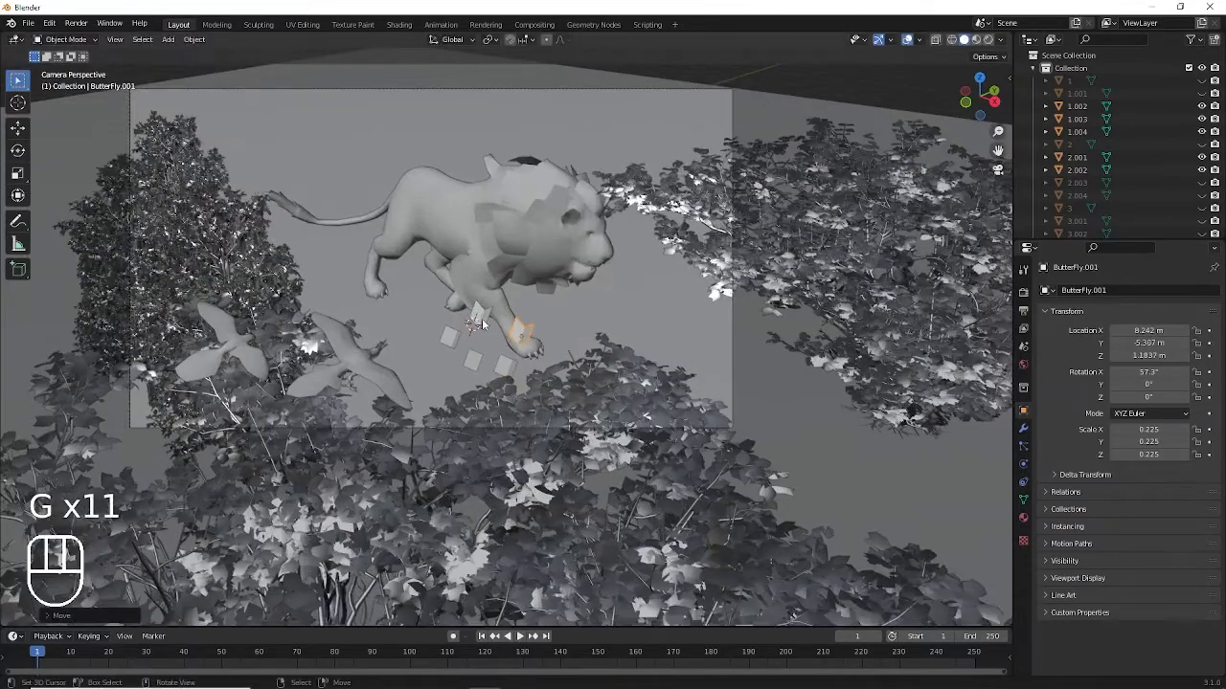
pyautogui.click(476, 316)
pyautogui.scroll(2, 490, 330)
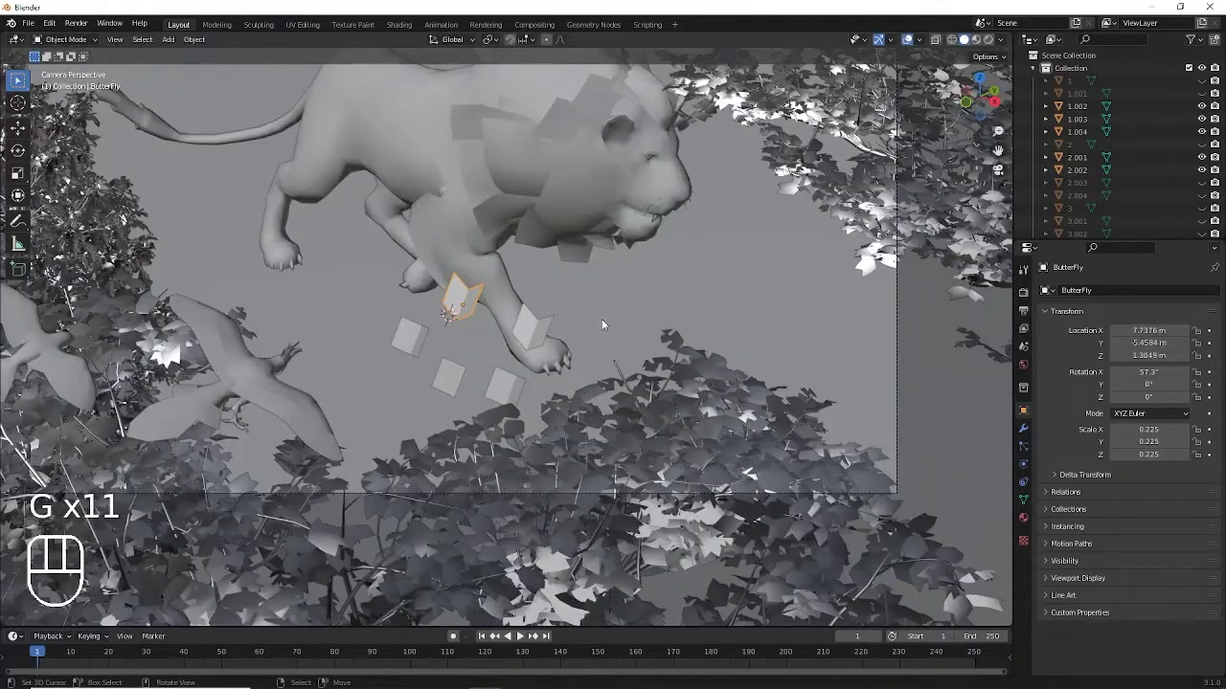
pyautogui.press('g')
pyautogui.click(567, 325)
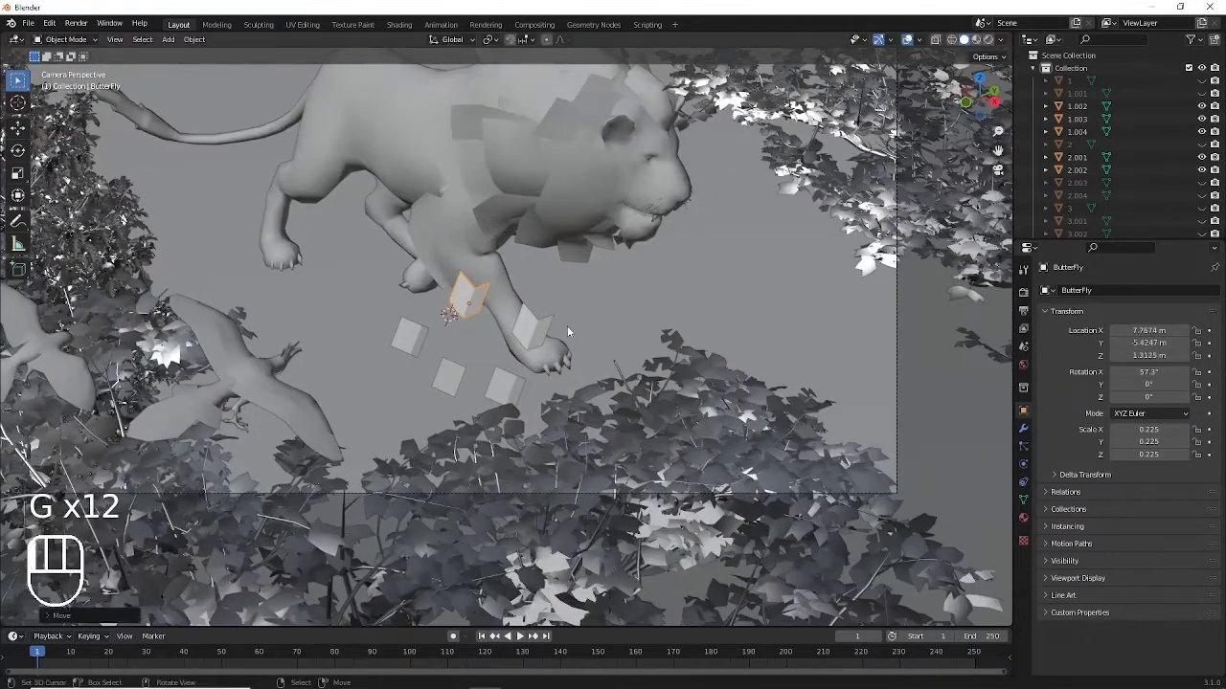
# Scale the upper middle butterfly down to 0.201 and the one over the front leg to 0.187.
pyautogui.scroll(2, 565, 331)
pyautogui.scroll(2, 545, 328)
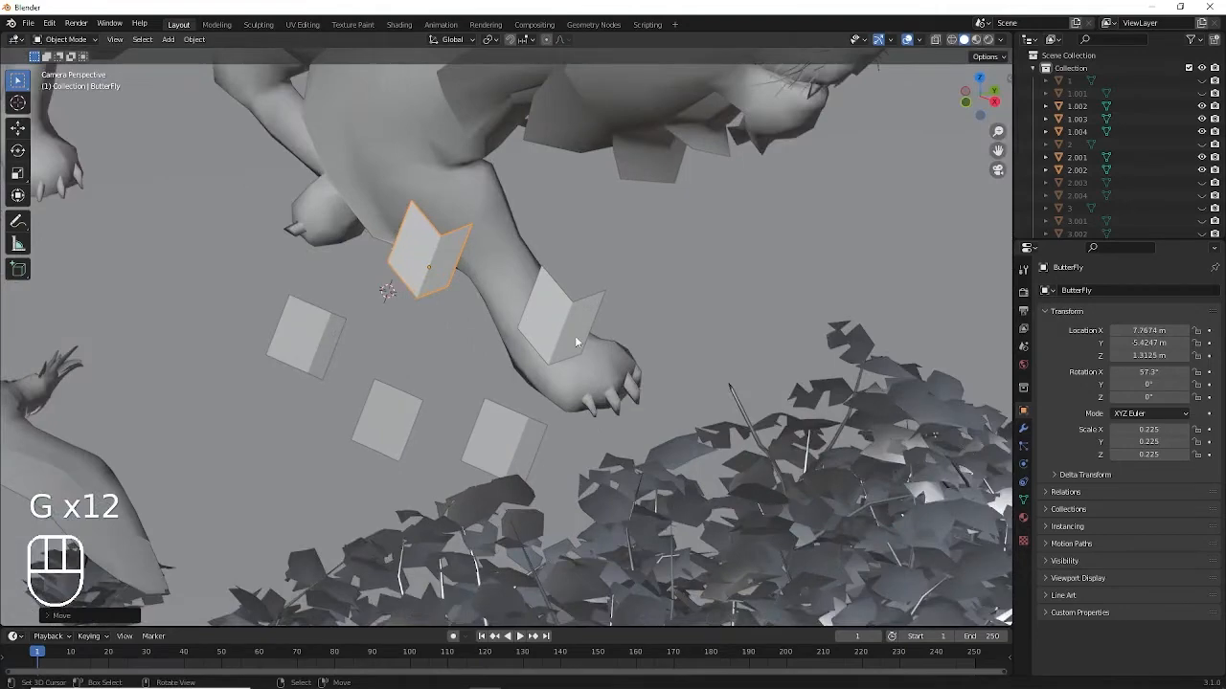
pyautogui.scroll(-8, 572, 348)
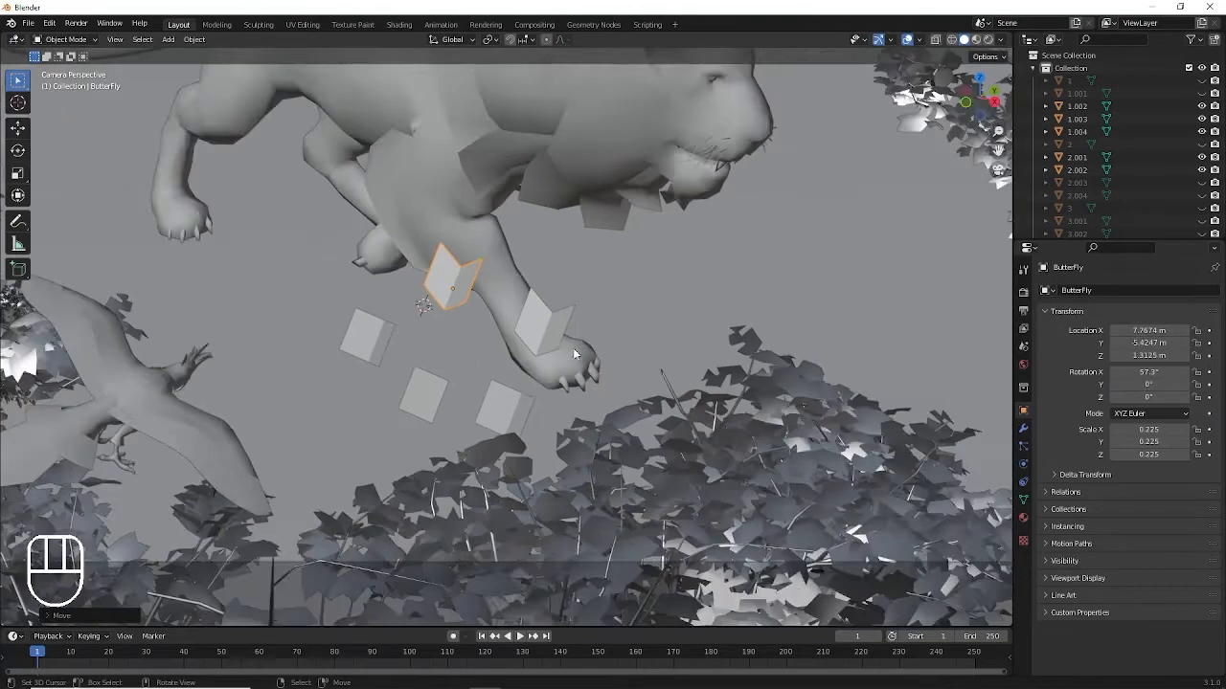
pyautogui.scroll(7, 514, 329)
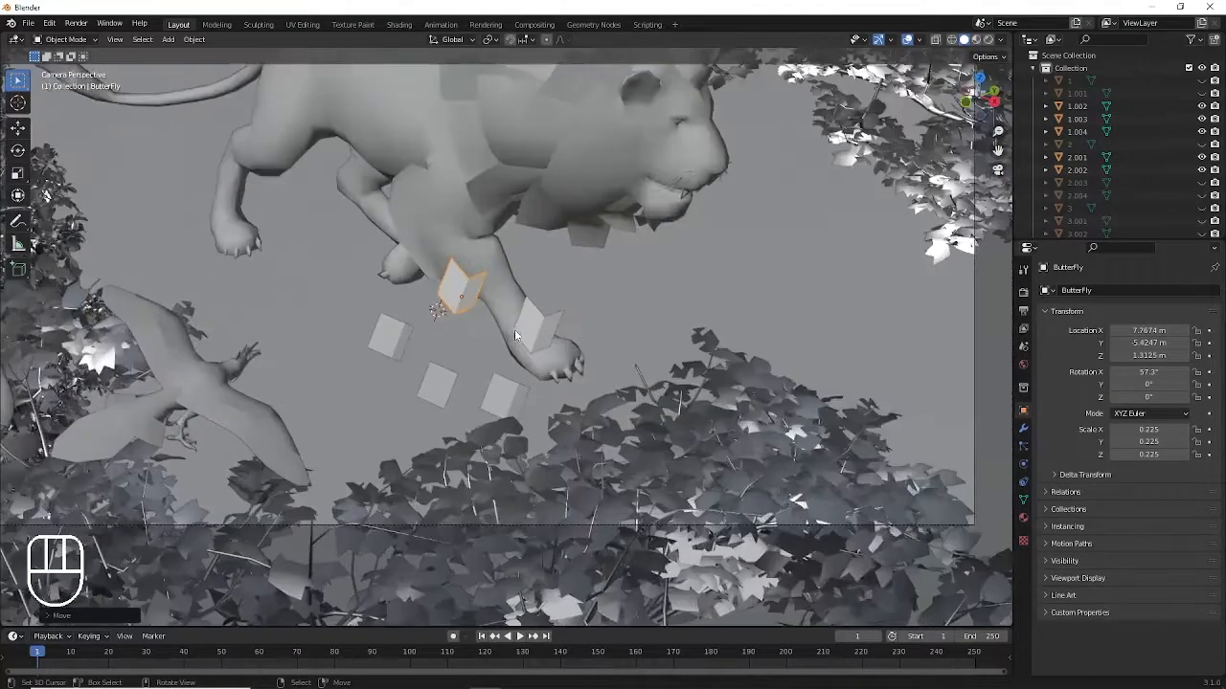
pyautogui.press('s')
pyautogui.click(612, 366)
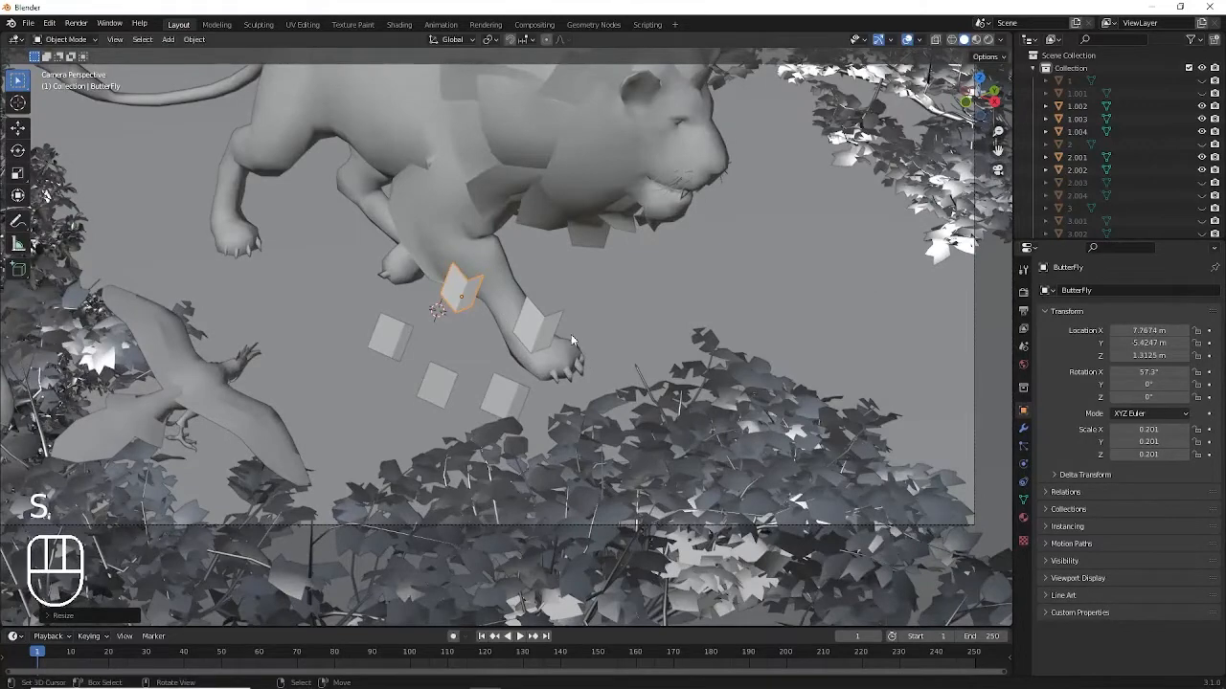
pyautogui.rightClick(551, 335)
pyautogui.press('s')
pyautogui.click(570, 353)
# Rearrange the lower-right butterfly and the two upper ones, raising the upper pair along the lion's front leg.
pyautogui.rightClick(511, 394)
pyautogui.press('g')
pyautogui.click(514, 388)
pyautogui.rightClick(536, 345)
pyautogui.press('g')
pyautogui.click(514, 338)
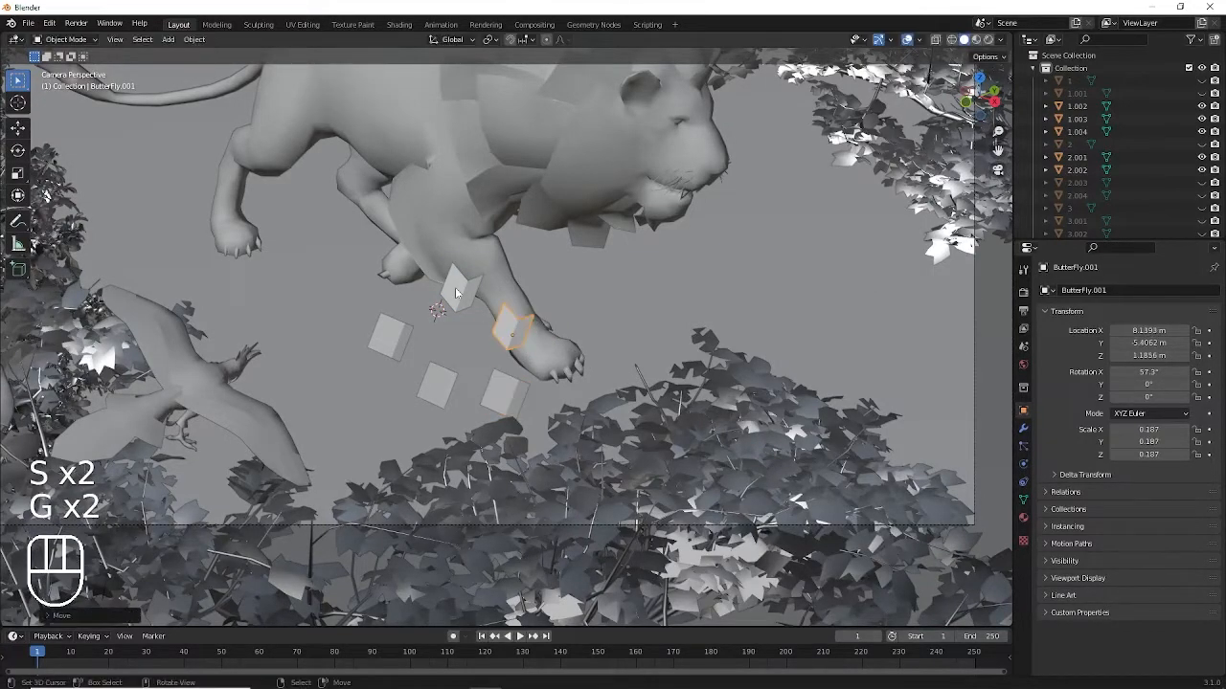
pyautogui.rightClick(458, 292)
pyautogui.press('g')
pyautogui.click(440, 261)
pyautogui.rightClick(525, 325)
pyautogui.press('g')
# Move the lower middle butterfly up toward the upper ones and raise the lower-right one slightly.
pyautogui.rightClick(444, 385)
pyautogui.press('g')
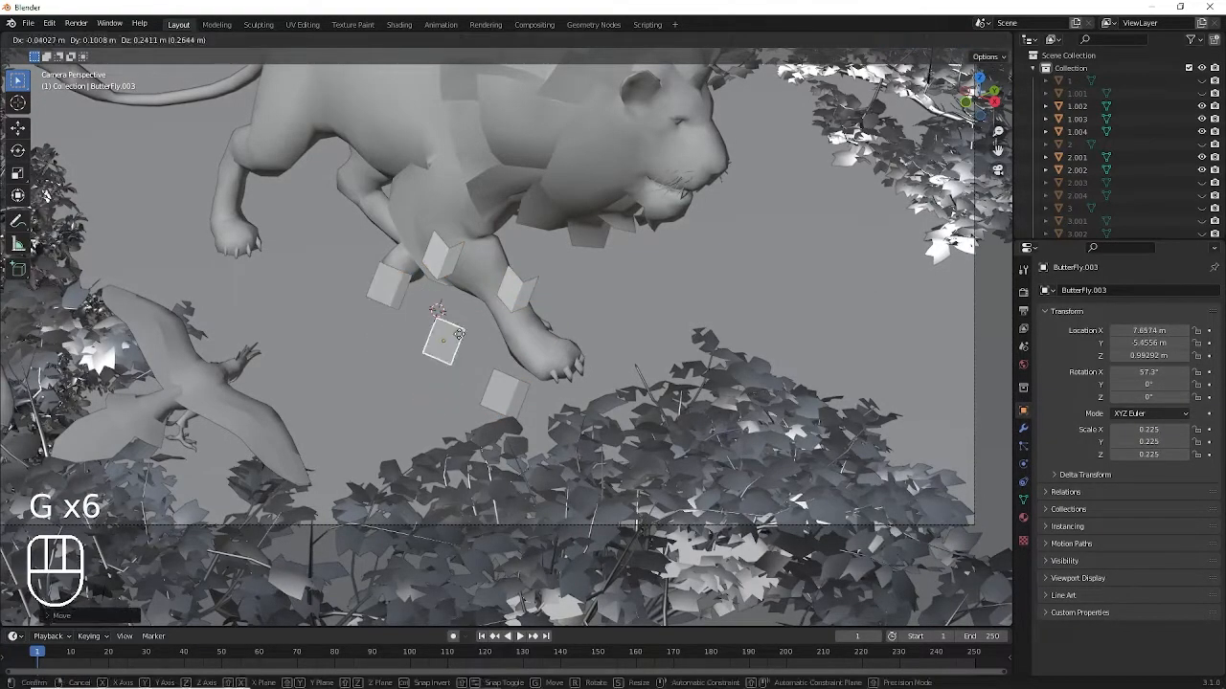
pyautogui.click(451, 340)
pyautogui.rightClick(505, 395)
pyautogui.press('g')
pyautogui.click(506, 378)
# Duplicate the lower middle butterfly, place the copy below it to the left, and clear the selection.
pyautogui.hotkey('shift', 'd')
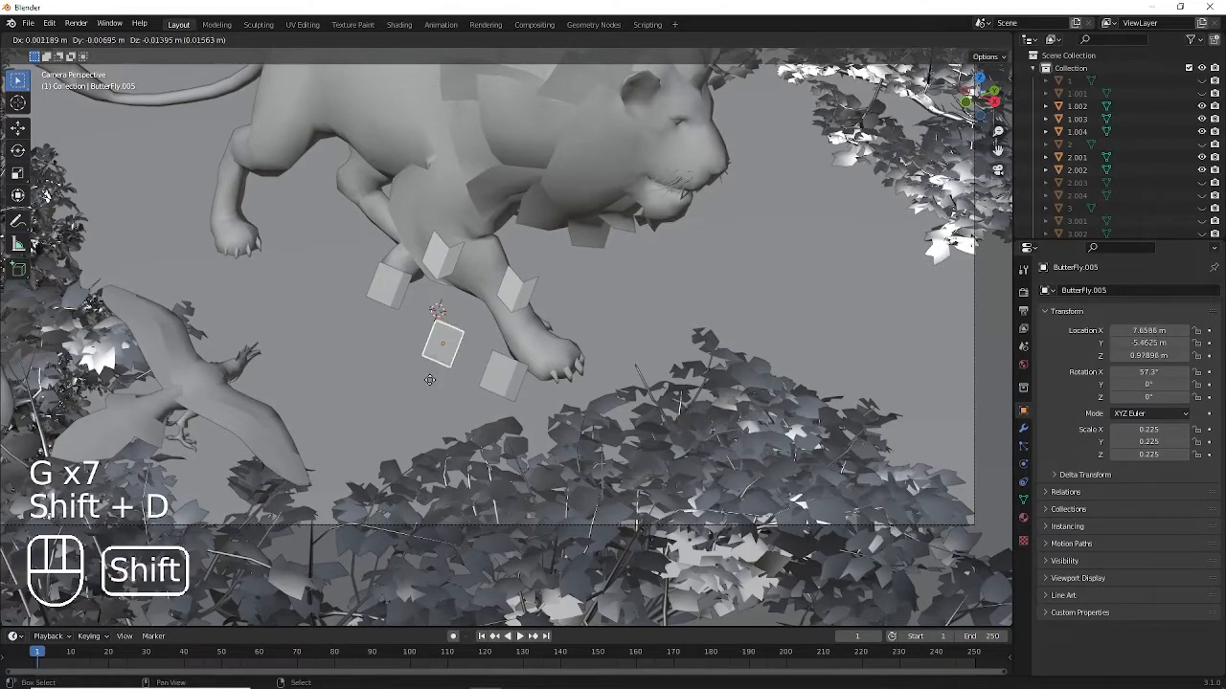
pyautogui.click(397, 419)
pyautogui.scroll(-2, 506, 373)
pyautogui.press('a')
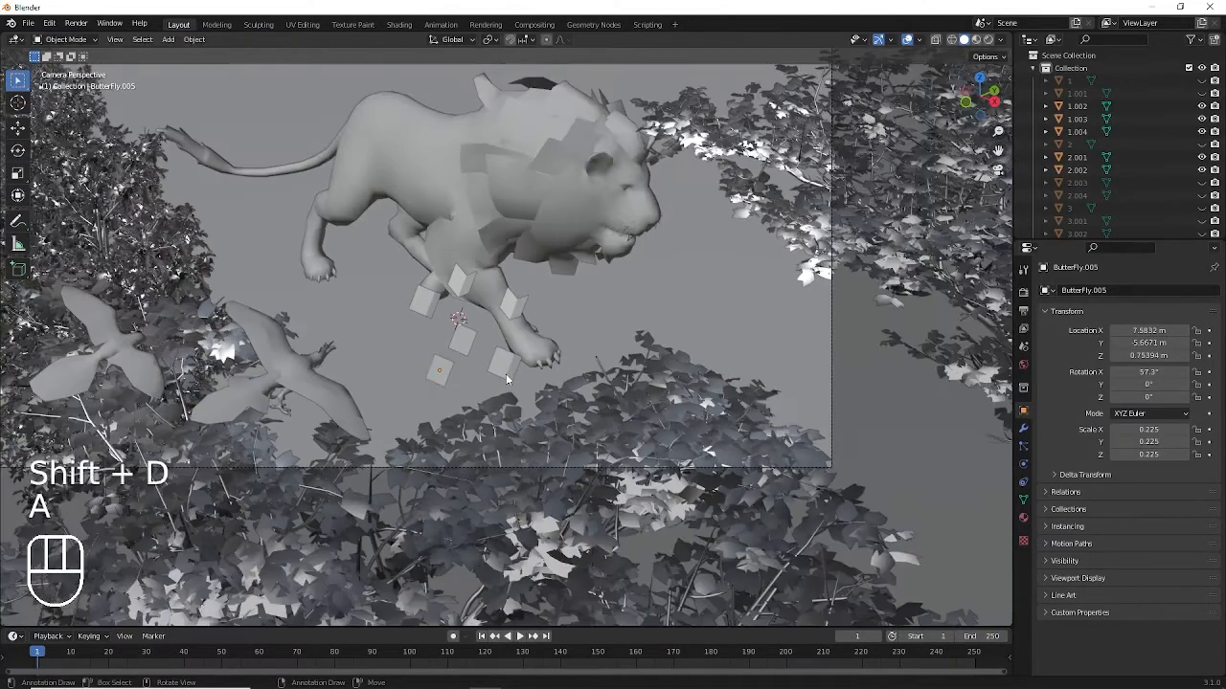
pyautogui.scroll(-2, 505, 374)
pyautogui.scroll(2, 540, 378)
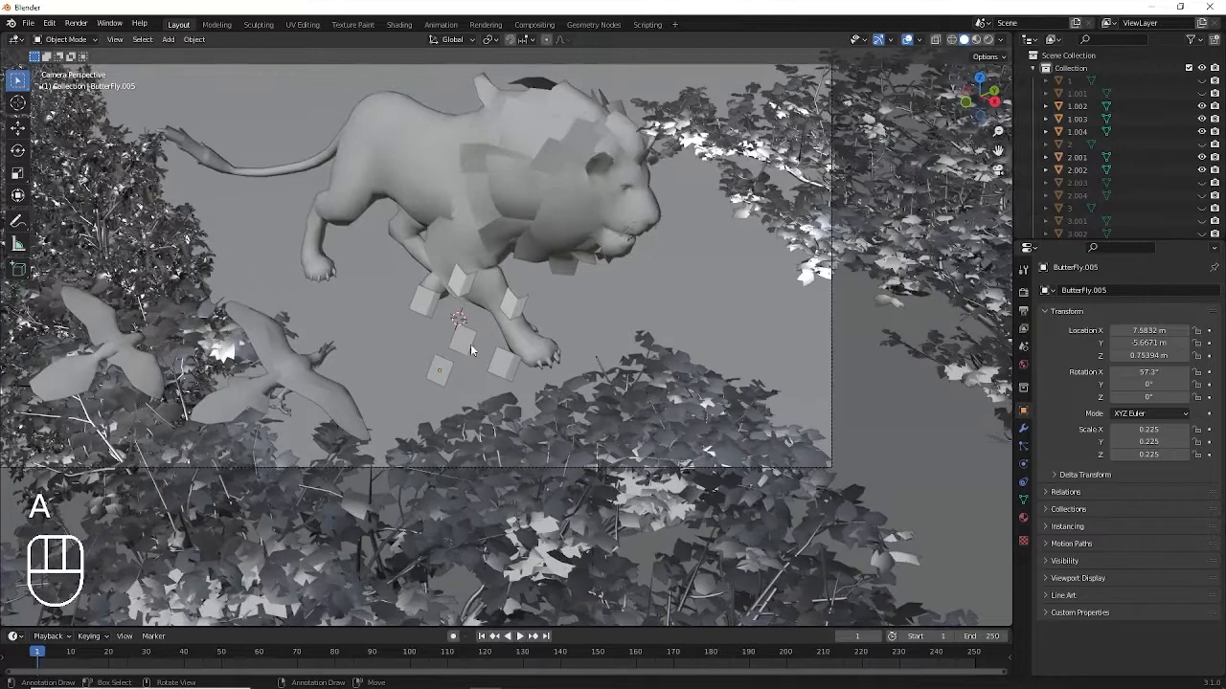
# Import Cloud.png from the Assets folder as an image plane.
pyautogui.hotkey('shift', 'a')
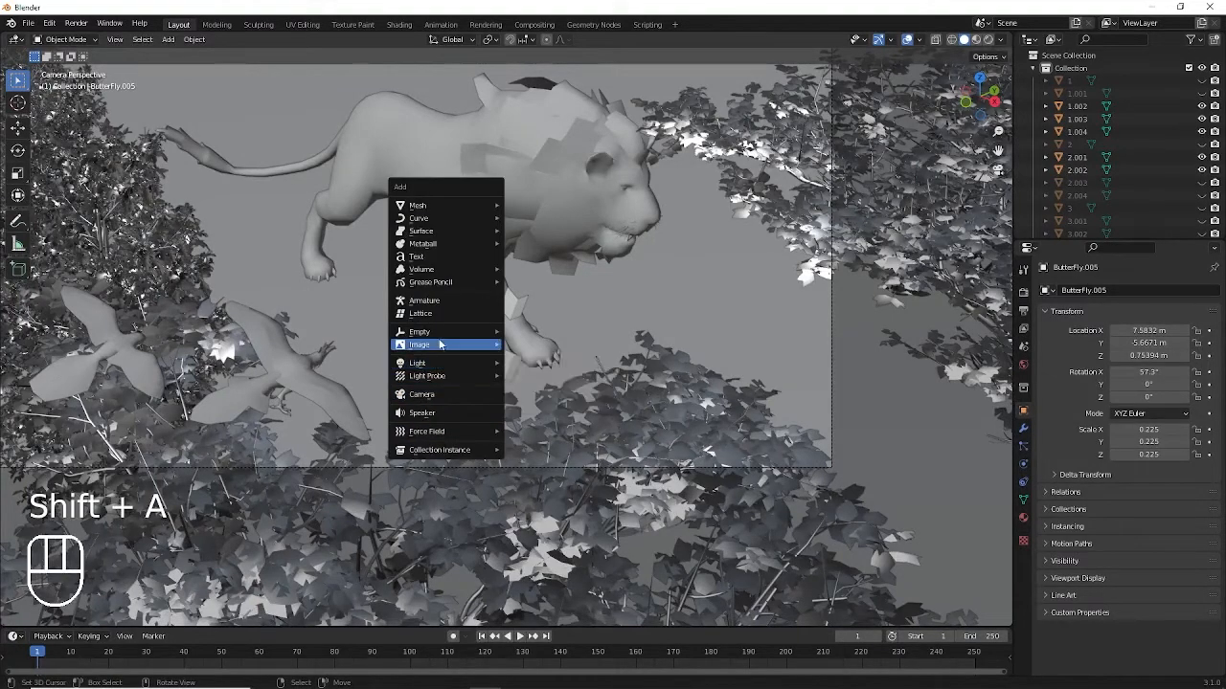
pyautogui.moveTo(435, 345)
pyautogui.click(544, 371)
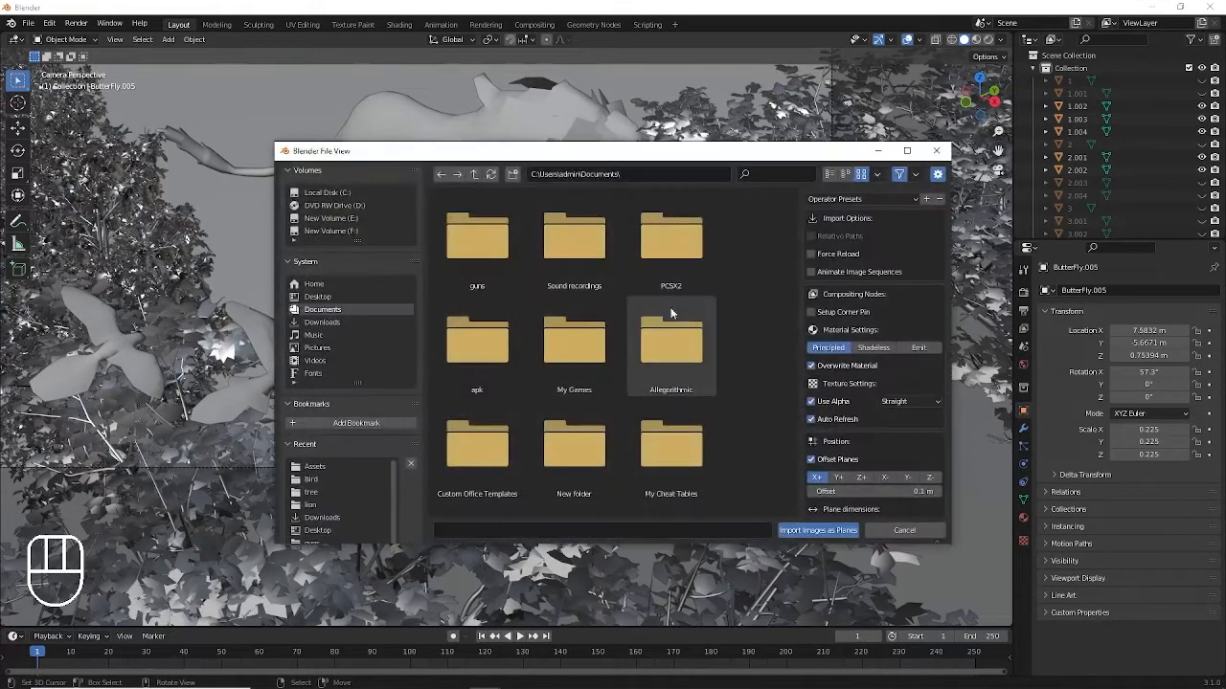
pyautogui.click(353, 461)
pyautogui.click(696, 352)
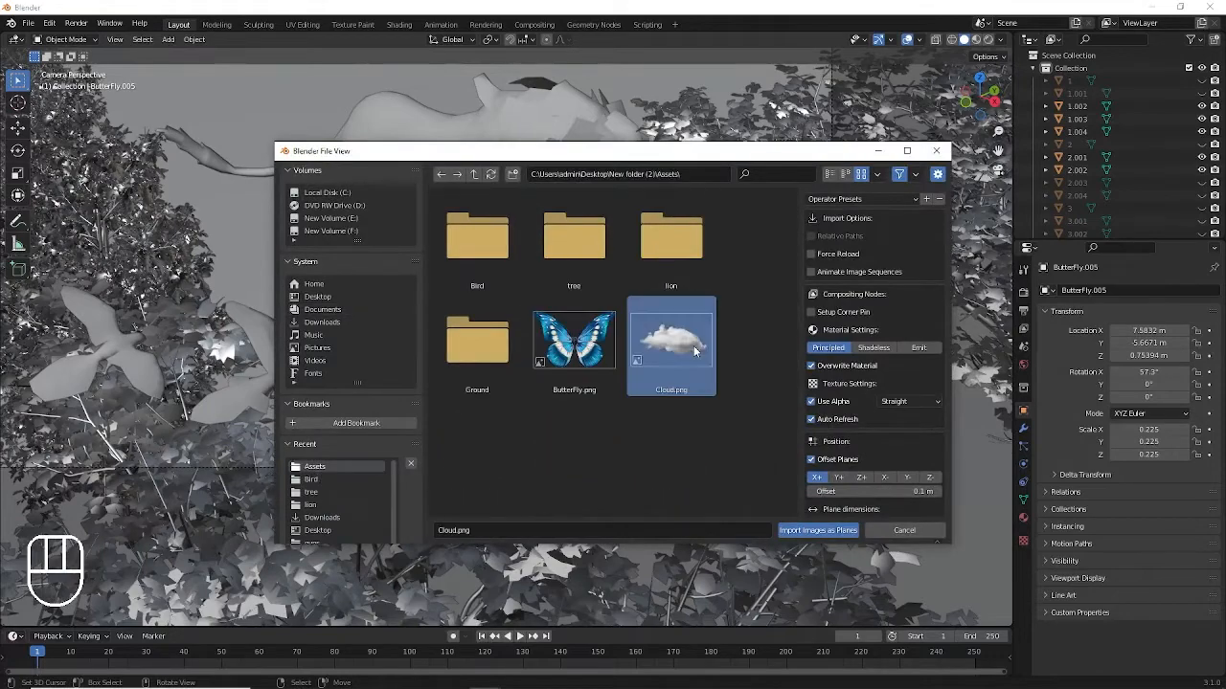
pyautogui.click(832, 529)
# Place the cloud plane below the lion's muzzle, rotating it about Z to 25.4° and about X to 63.4°.
pyautogui.scroll(-3, 724, 421)
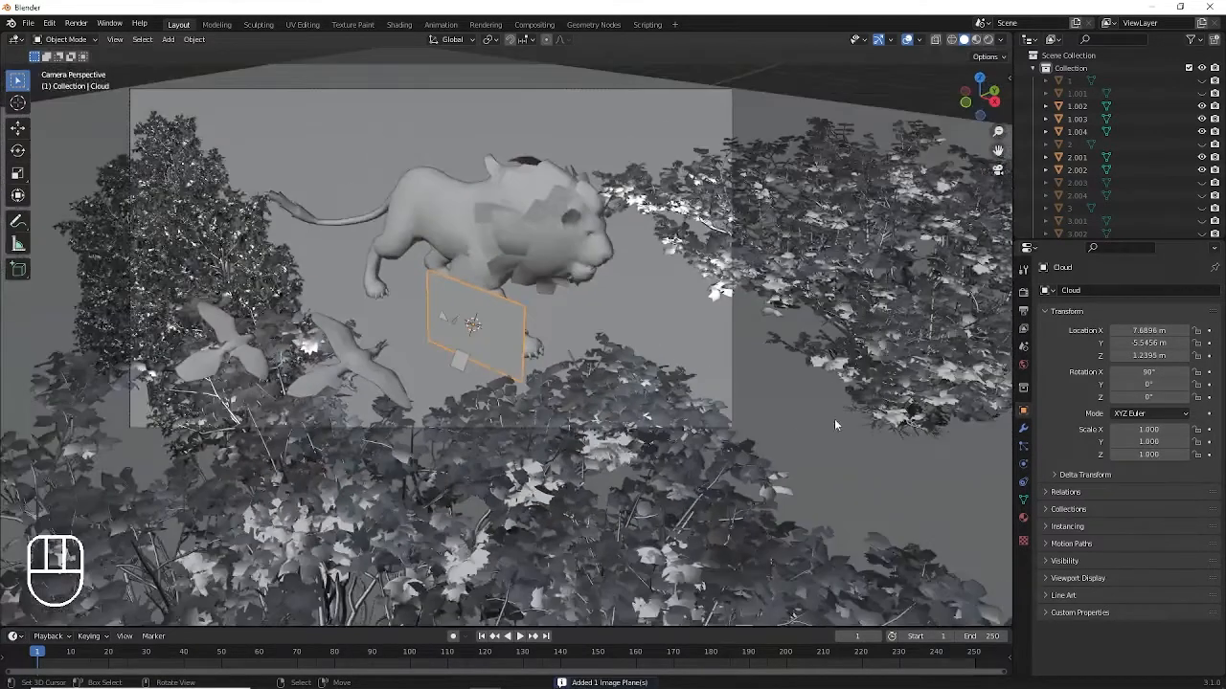
pyautogui.press('g')
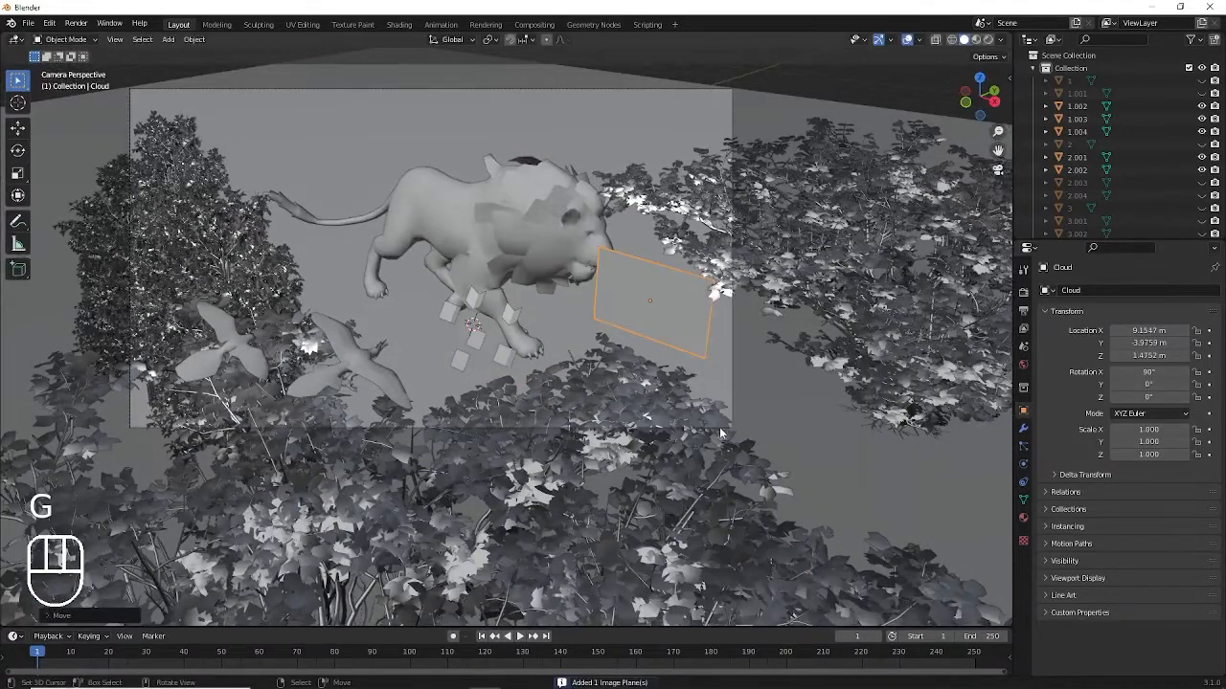
pyautogui.press('r')
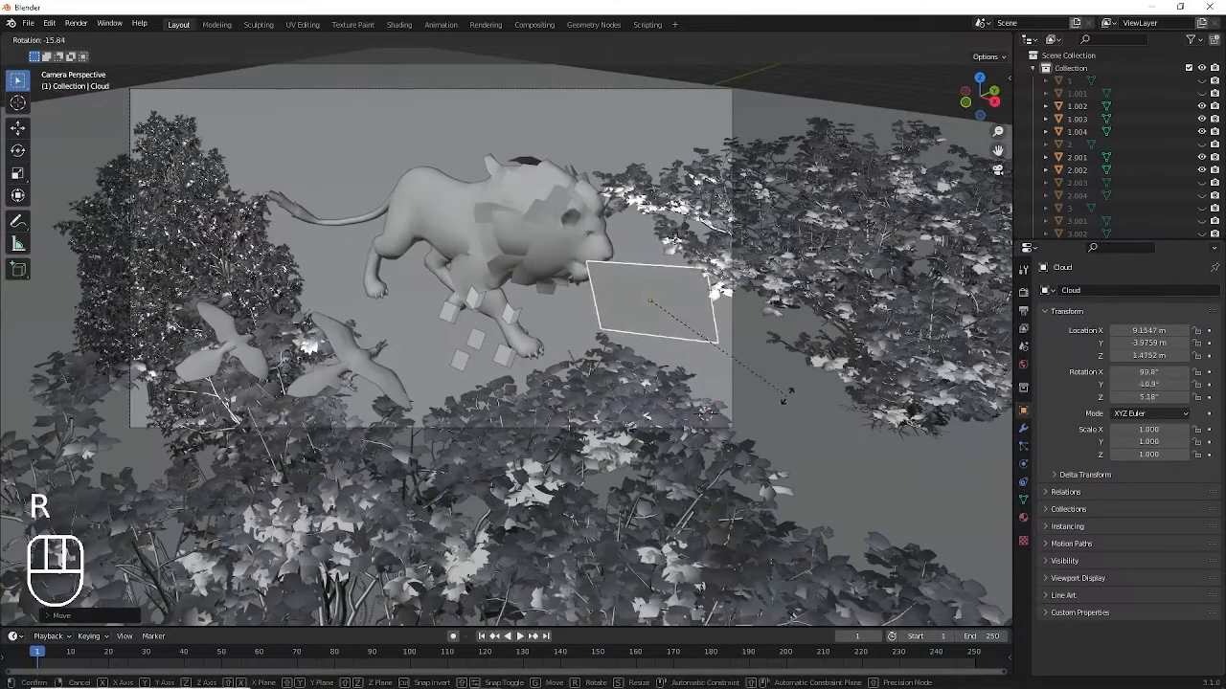
pyautogui.press('z')
pyautogui.press('r')
pyautogui.press('x')
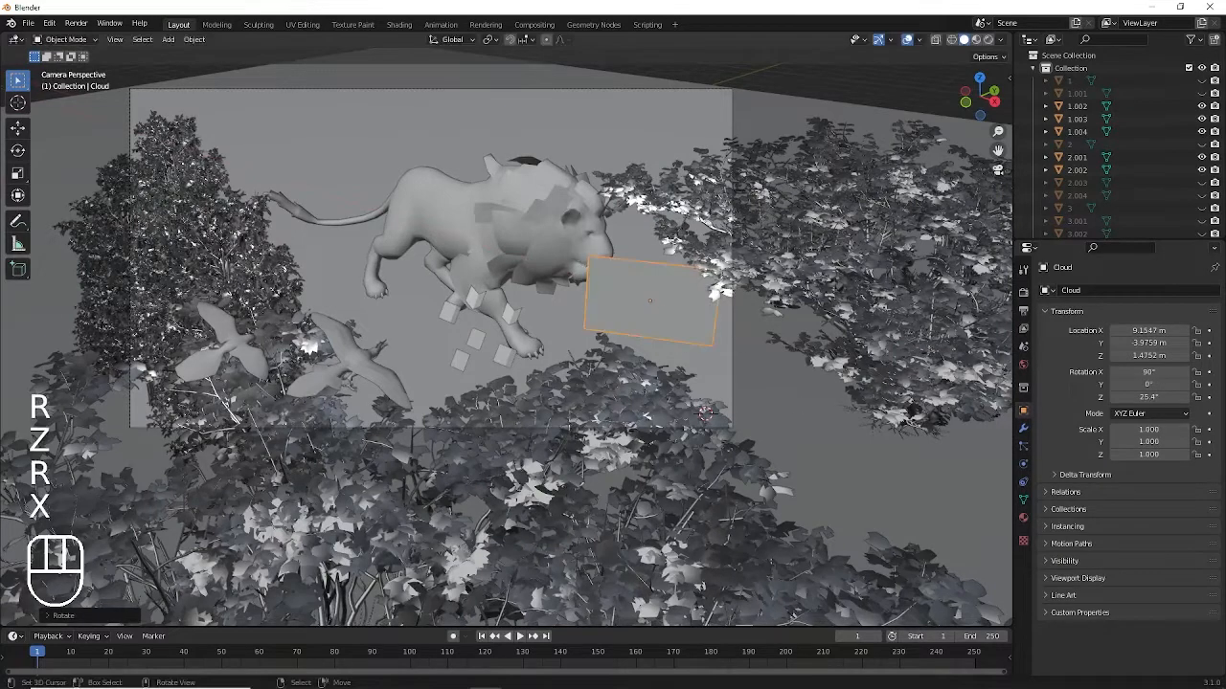
pyautogui.press('r')
pyautogui.press('r')
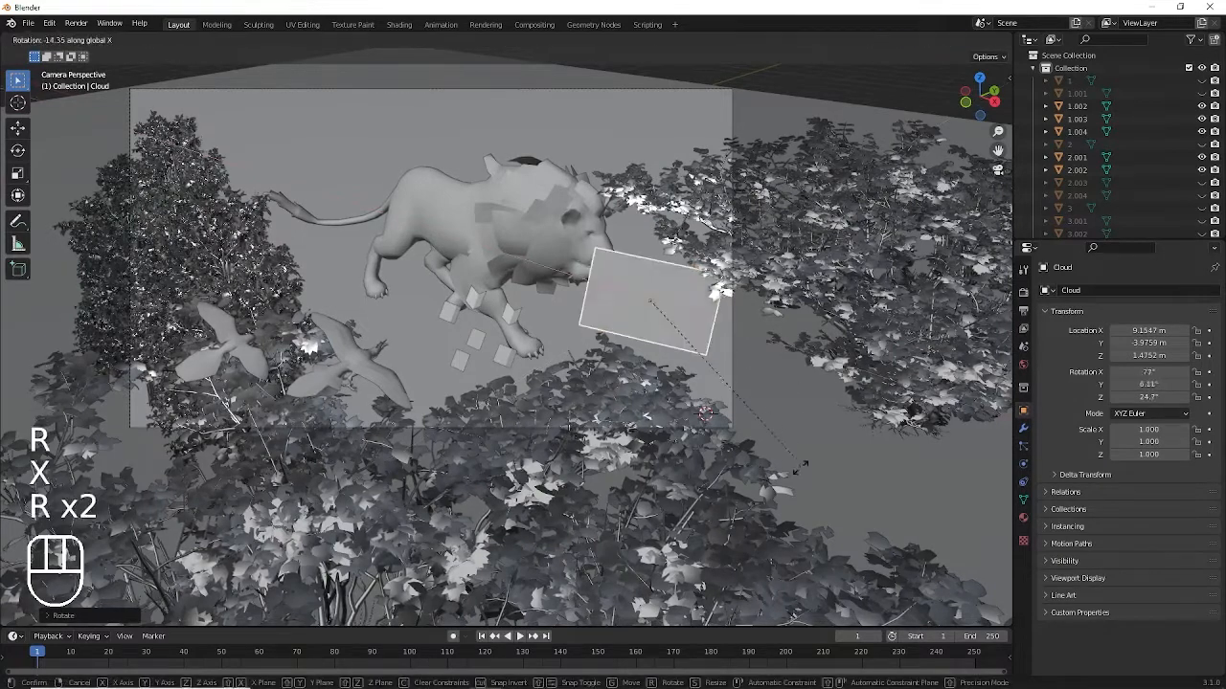
pyautogui.press('x')
# Move the cloud plane toward the camera over the frame's lower-right corner and rotate it about Z to about 37.9°.
pyautogui.press('g')
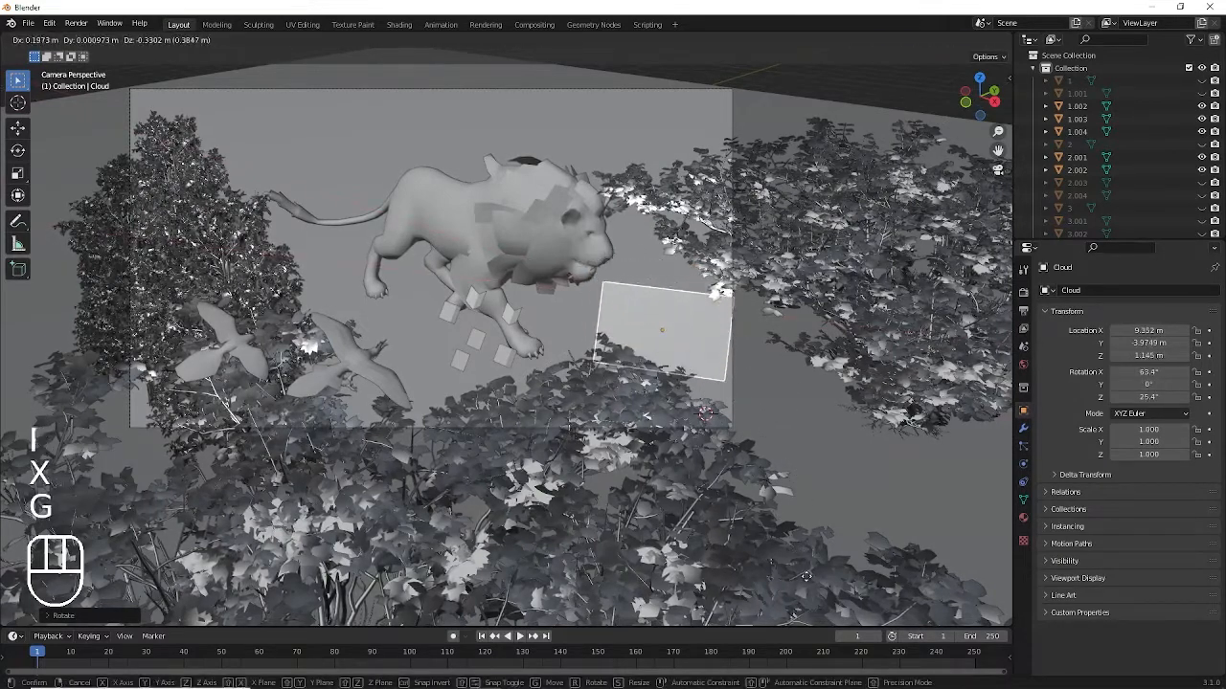
pyautogui.press('z')
pyautogui.press('g')
pyautogui.press('g')
pyautogui.hotkey('shift', 'z')
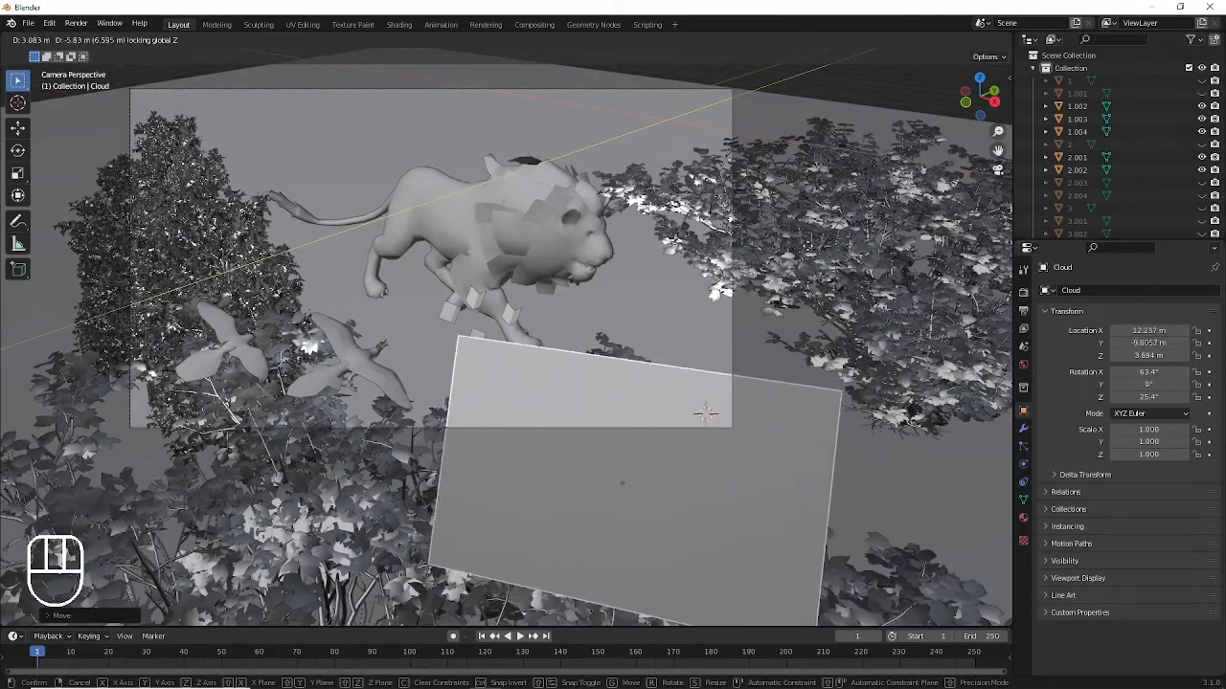
pyautogui.press('r')
pyautogui.press('z')
pyautogui.click(904, 443)
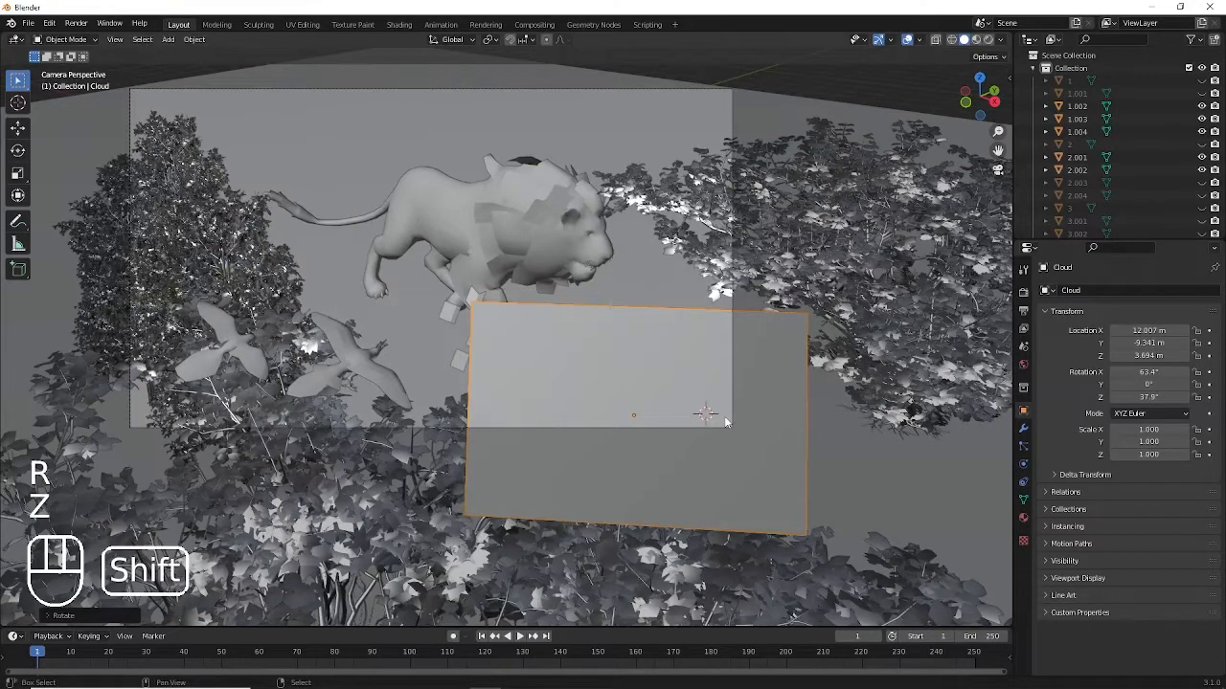
# Switch the viewport to rendered shading and shift the cloud slightly up and to the right.
pyautogui.hotkey('shift', 'z')
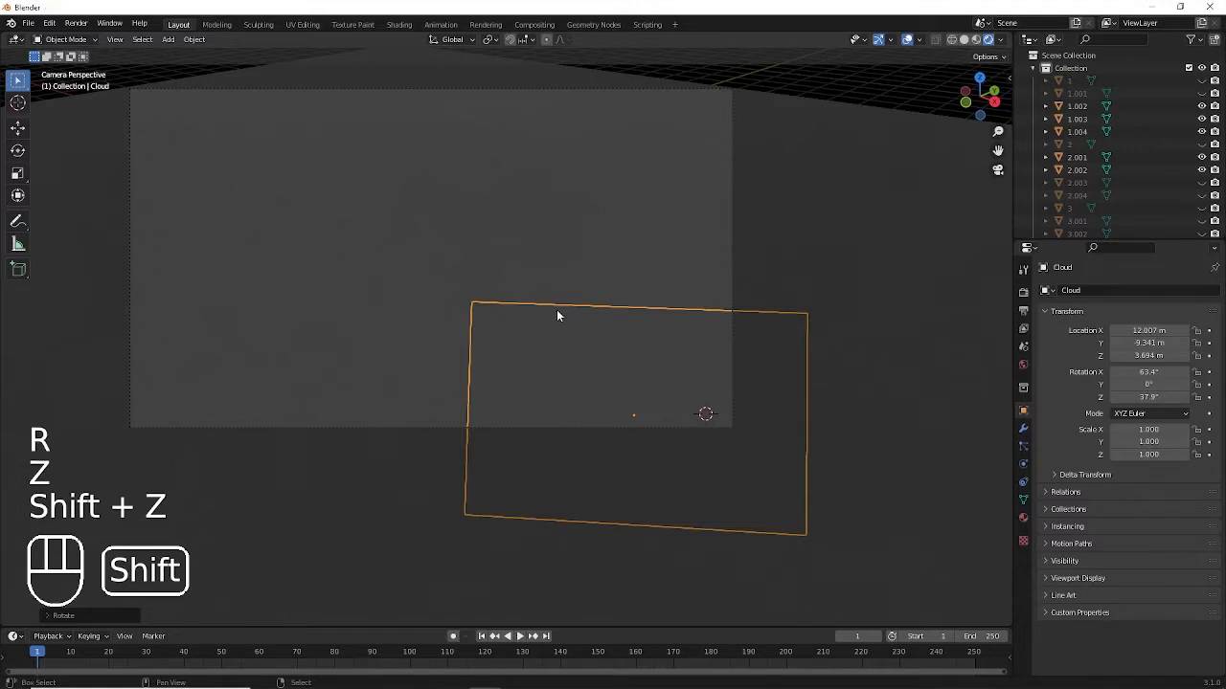
pyautogui.hotkey('shift', 'z')
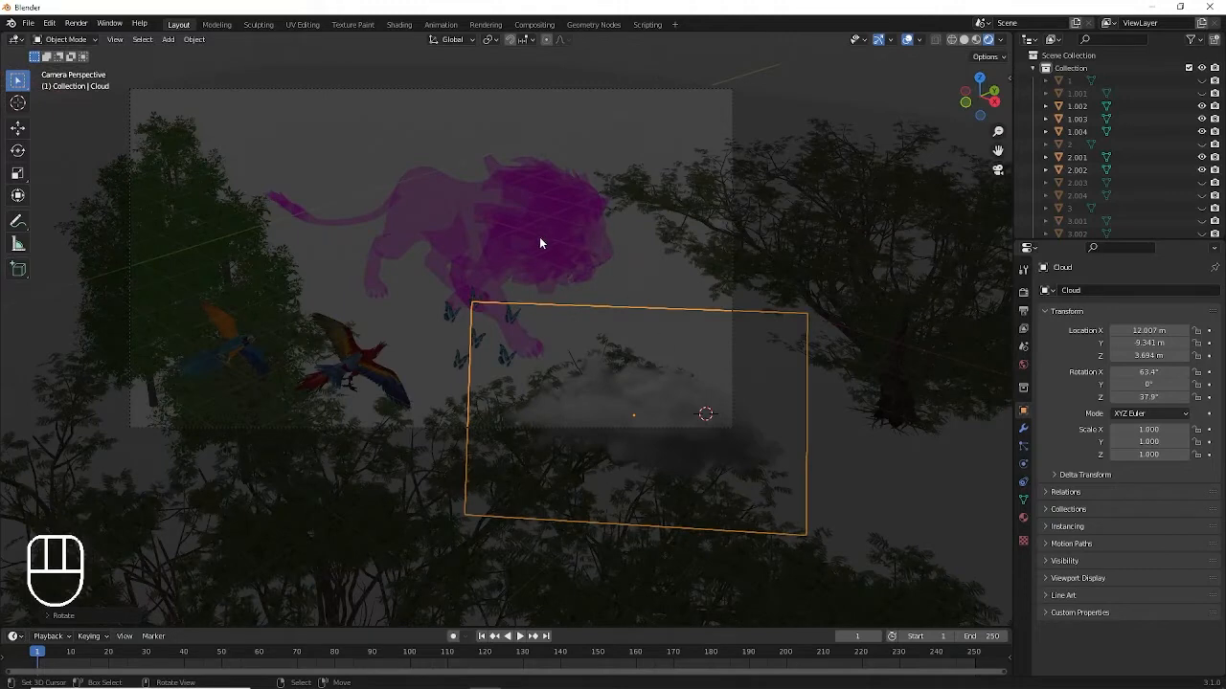
pyautogui.press('g')
pyautogui.click(794, 465)
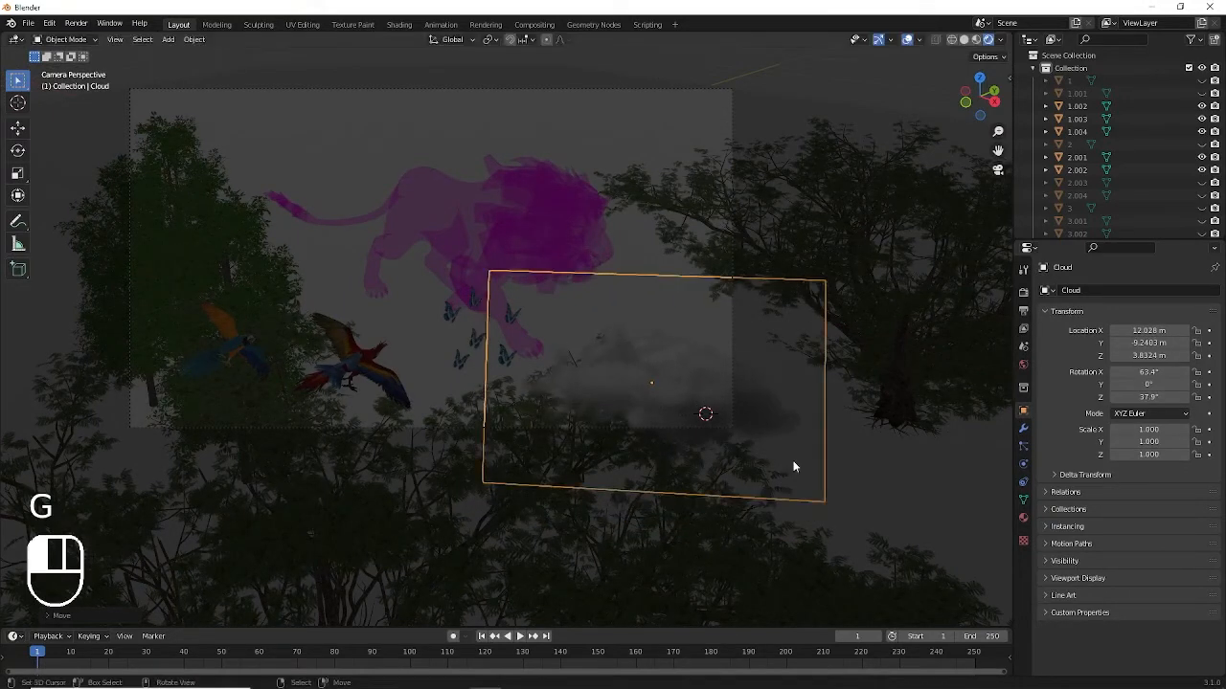
# Rotate the cloud about Z to 41.7° and nudge it horizontally with its height locked.
pyautogui.press('g')
pyautogui.hotkey('shift', 'z')
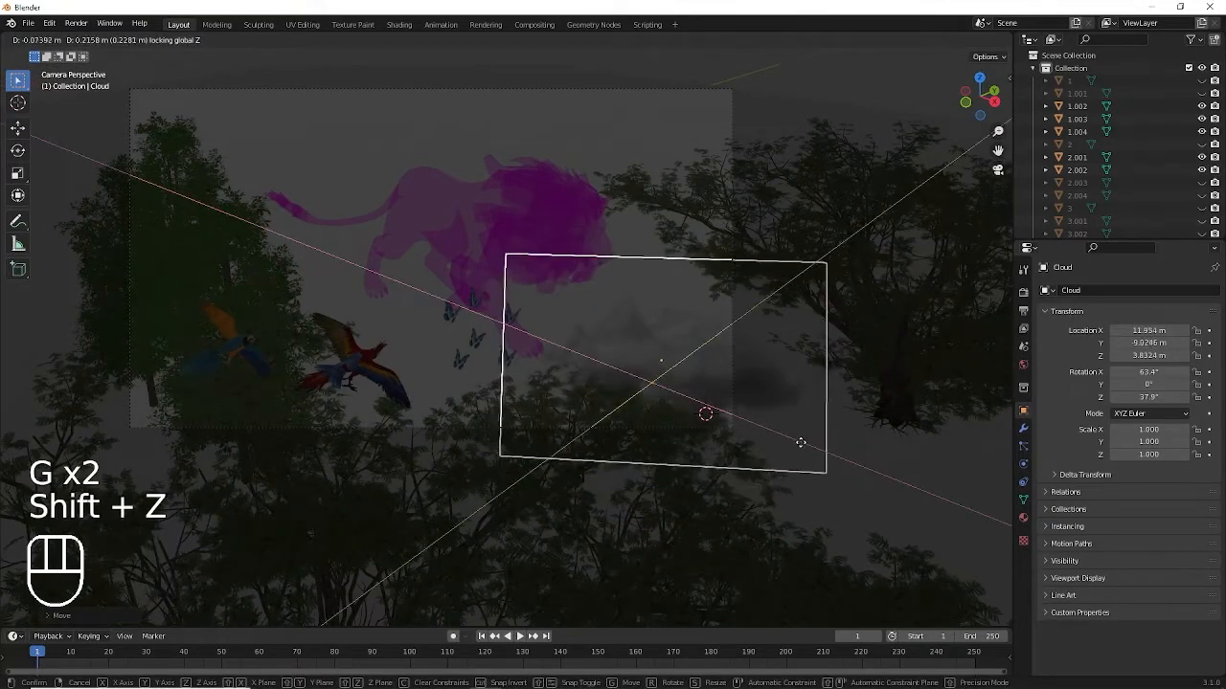
pyautogui.press('r')
pyautogui.press('z')
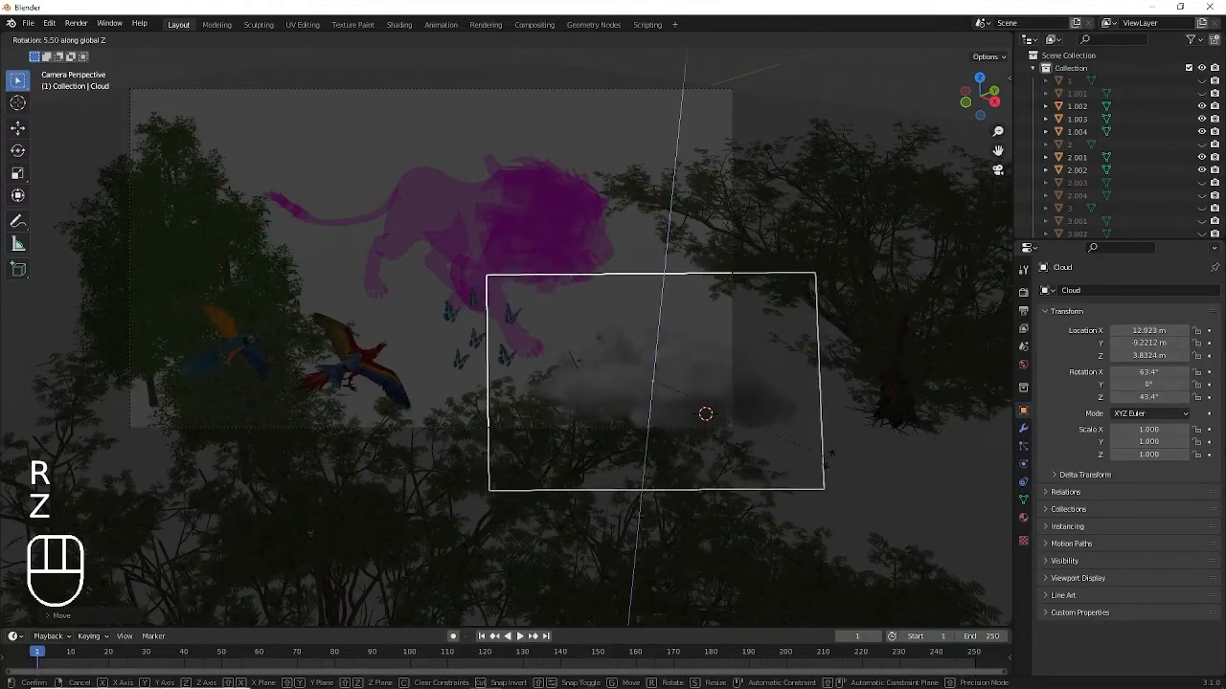
pyautogui.click(828, 470)
pyautogui.press('g')
pyautogui.hotkey('shift', 'z')
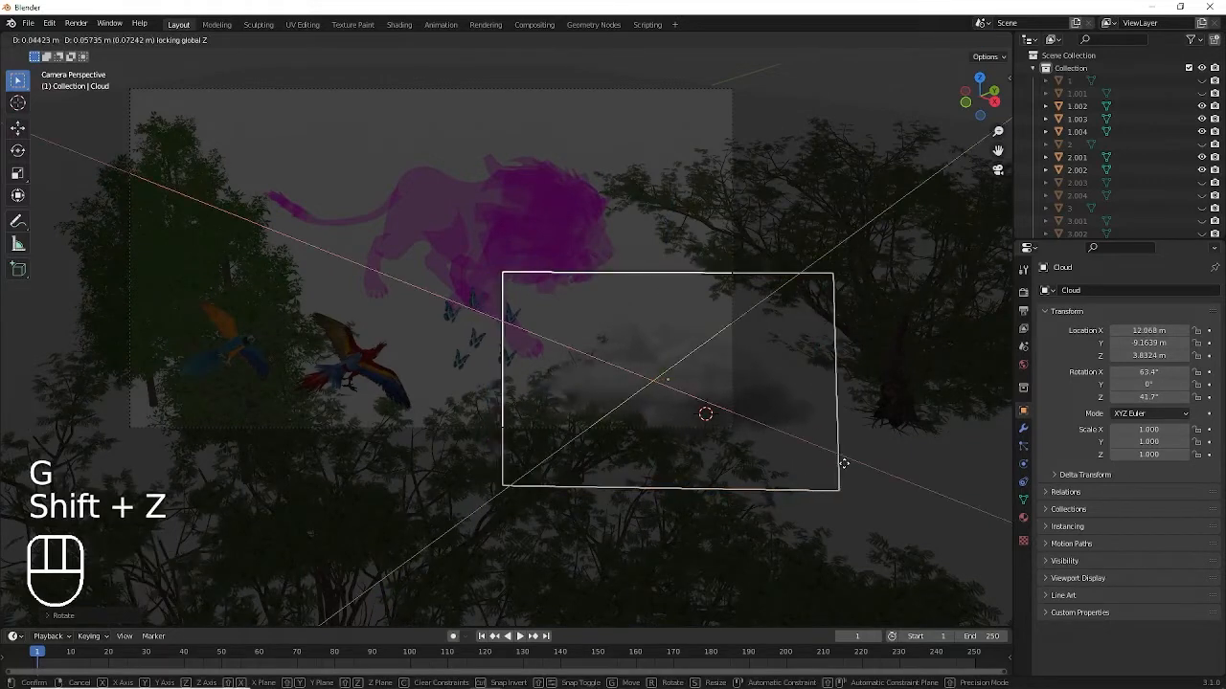
pyautogui.click(851, 469)
# Duplicate the cloud, scale the copy to 0.619, and place it over the upper-right part of the original.
pyautogui.hotkey('shift', 'd')
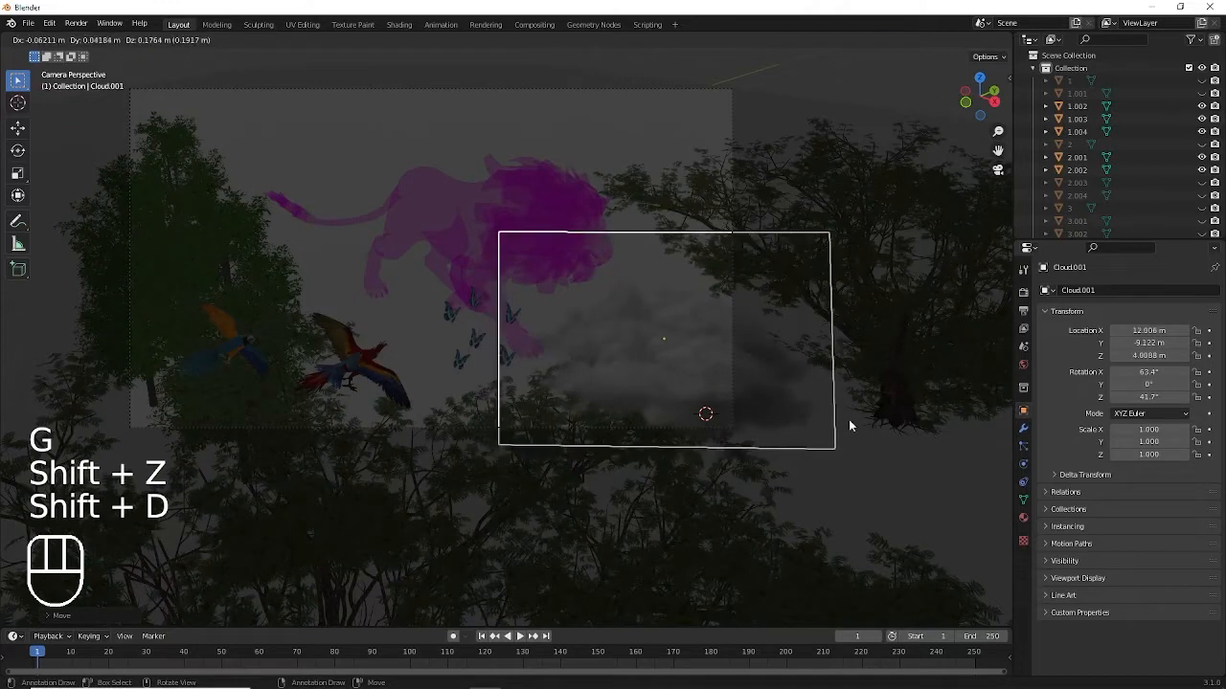
pyautogui.press('s')
pyautogui.press('g')
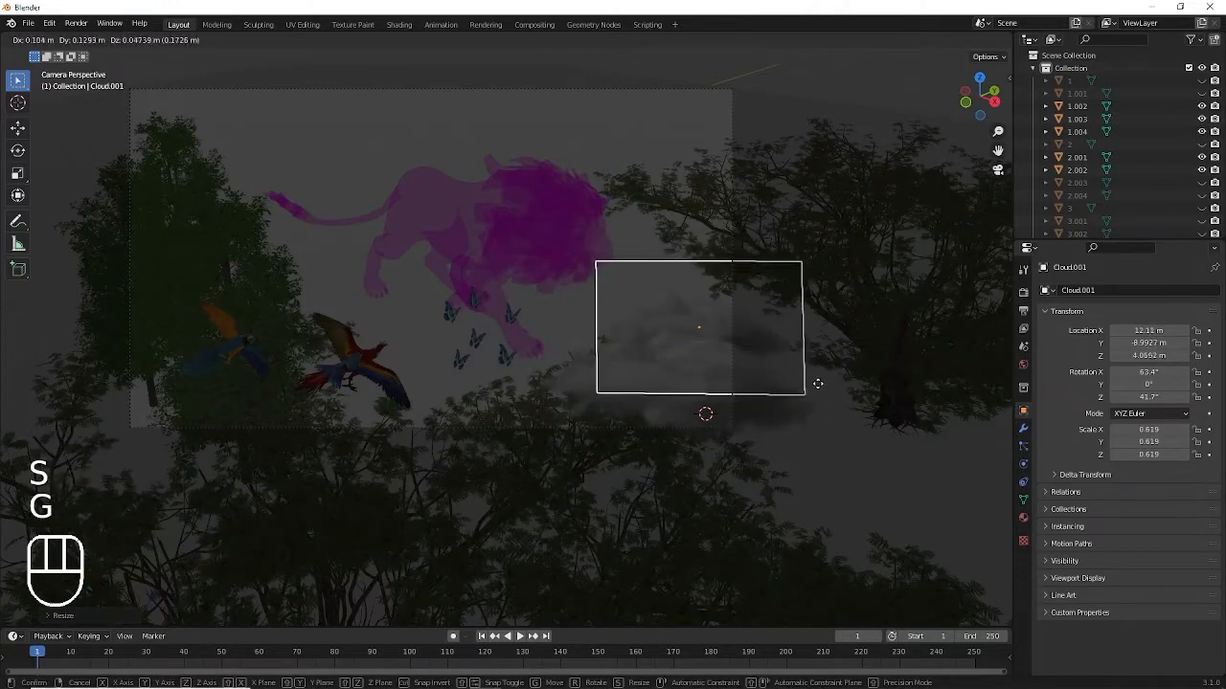
pyautogui.click(814, 383)
# Move the original large cloud slightly down and to the left beneath its smaller copy.
pyautogui.click(793, 438)
pyautogui.press('g')
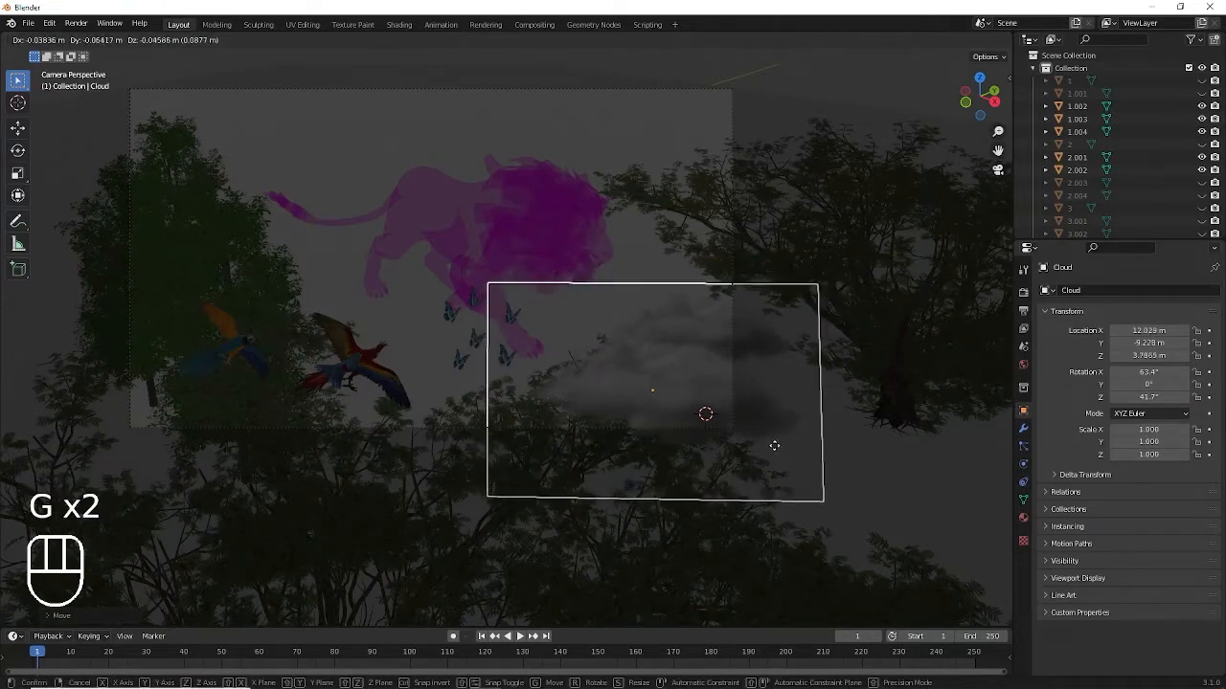
pyautogui.click(772, 446)
# Rotate the red parrot about the global Y axis to tilt its wings more steeply.
pyautogui.scroll(-2, 224, 389)
pyautogui.keyDown('ctrl'); pyautogui.scroll(-2, 224, 389); pyautogui.keyUp('ctrl')
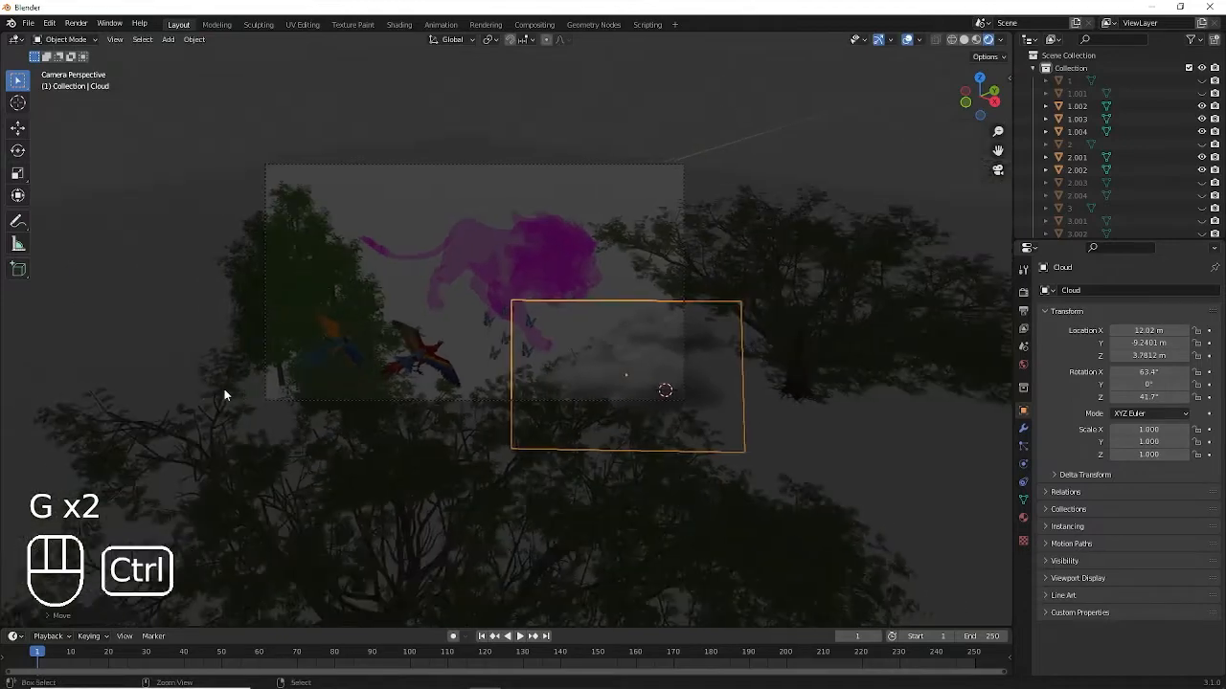
pyautogui.scroll(3, 224, 389)
pyautogui.keyDown('ctrl'); pyautogui.scroll(-2, 290, 404); pyautogui.keyUp('ctrl')
pyautogui.scroll(2, 289, 404)
pyautogui.scroll(-2, 430, 394)
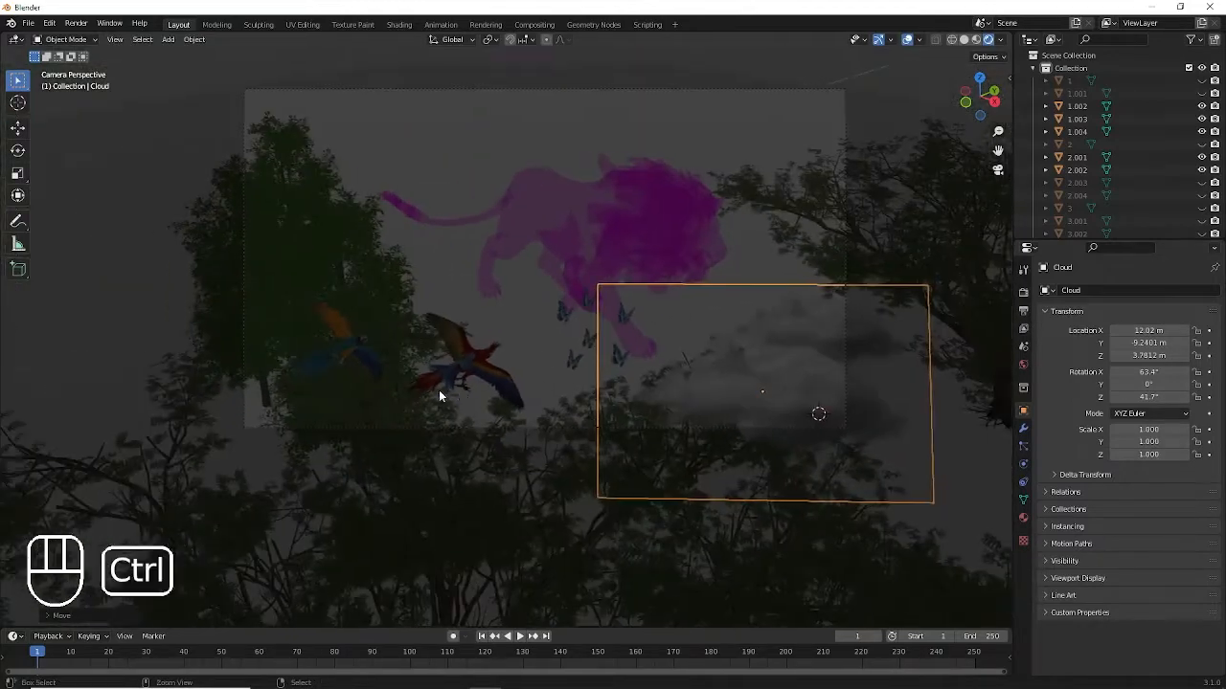
pyautogui.keyDown('ctrl'); pyautogui.scroll(-1, 438, 390); pyautogui.keyUp('ctrl')
pyautogui.click(467, 380)
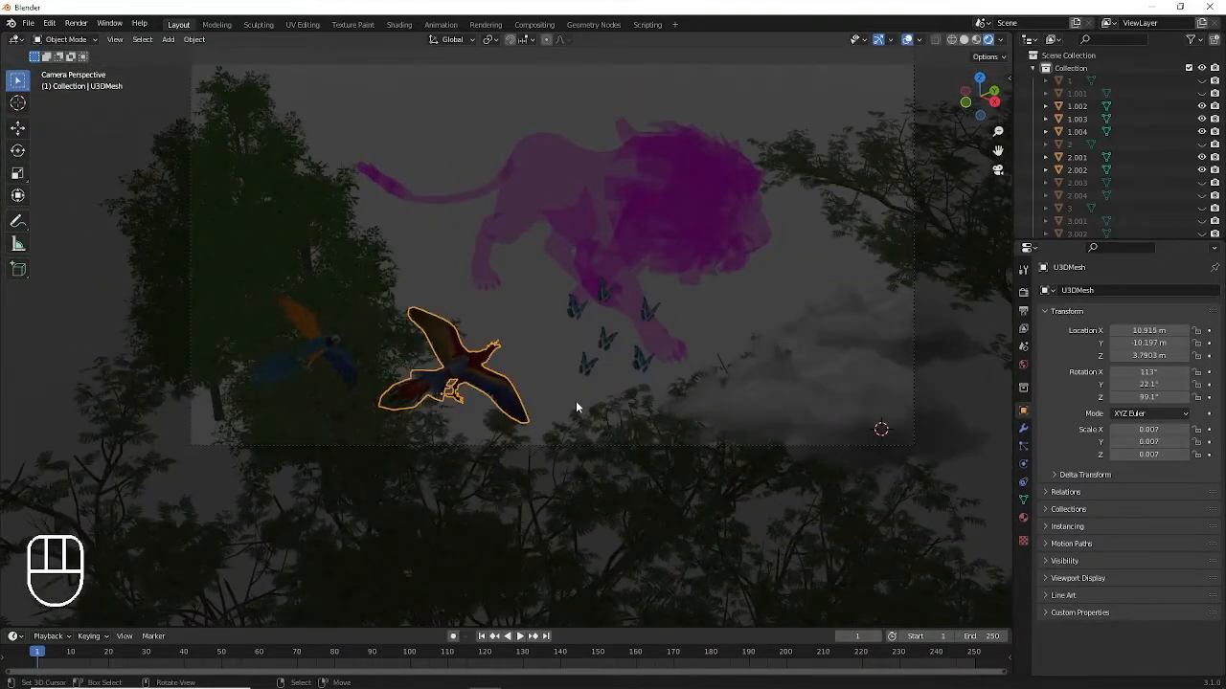
pyautogui.press('r')
pyautogui.press('y')
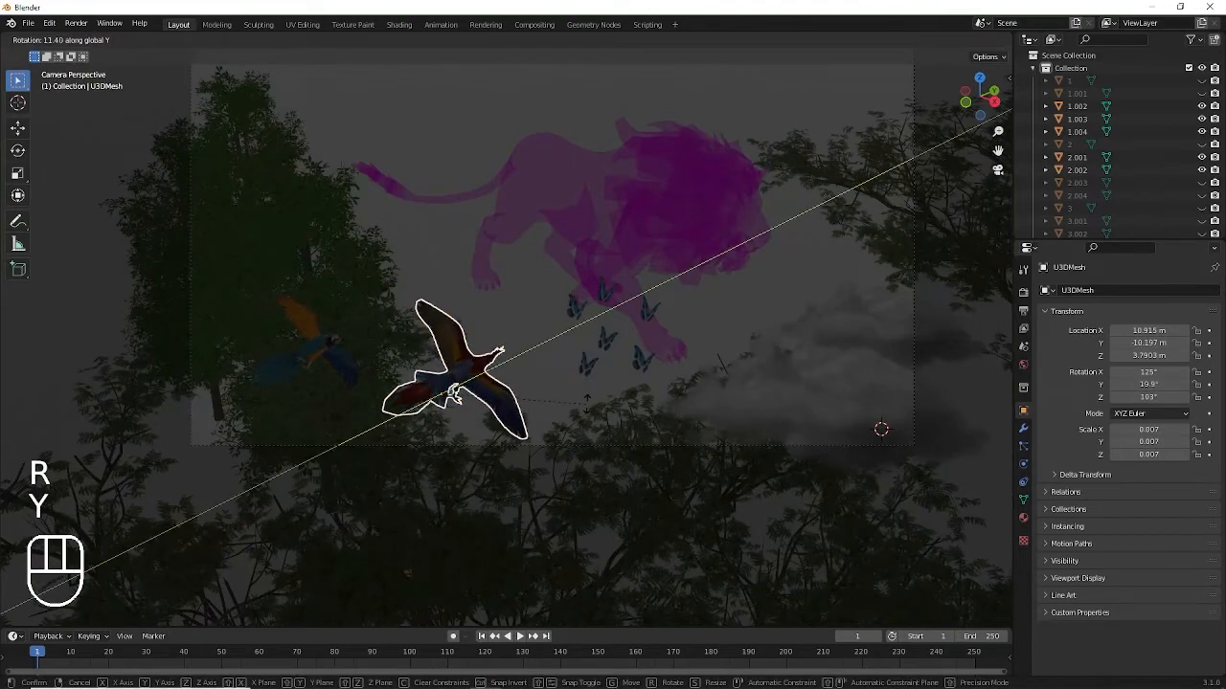
pyautogui.click(586, 426)
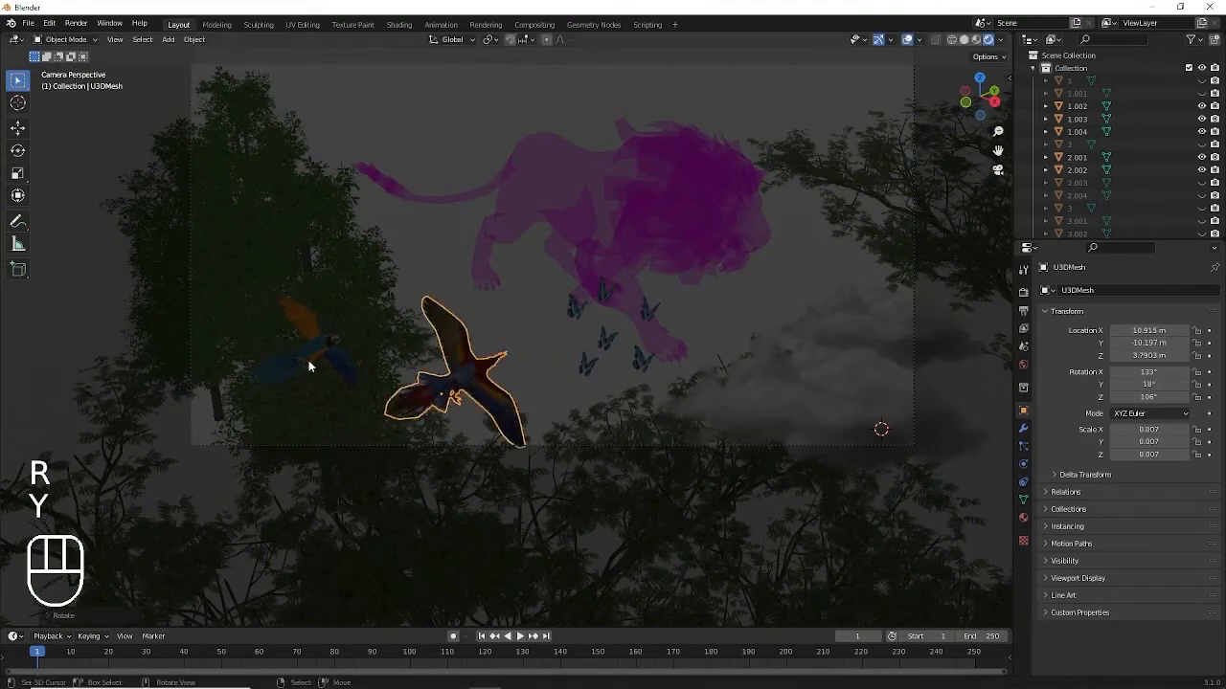
# Rotate the blue parrot about the global Y axis to bank it like the red one.
pyautogui.click(308, 361)
pyautogui.press('r')
pyautogui.press('y')
pyautogui.click(460, 417)
# Examine both parrots up close in the camera view, with the blue one selected.
pyautogui.scroll(2, 459, 417)
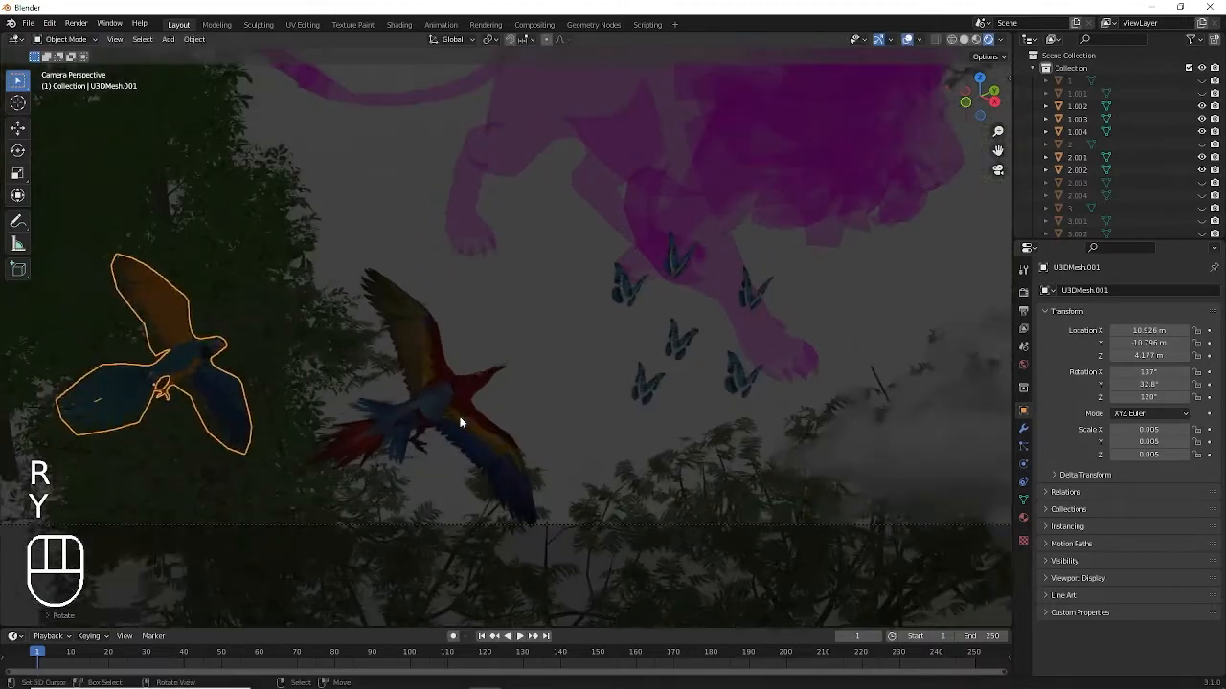
pyautogui.keyDown('ctrl'); pyautogui.scroll(-4, 460, 417); pyautogui.keyUp('ctrl')
pyautogui.scroll(5, 460, 418)
pyautogui.keyDown('shift'); pyautogui.scroll(-3, 460, 418); pyautogui.keyUp('shift')
pyautogui.keyDown('ctrl'); pyautogui.scroll(-8, 459, 421); pyautogui.keyUp('ctrl')
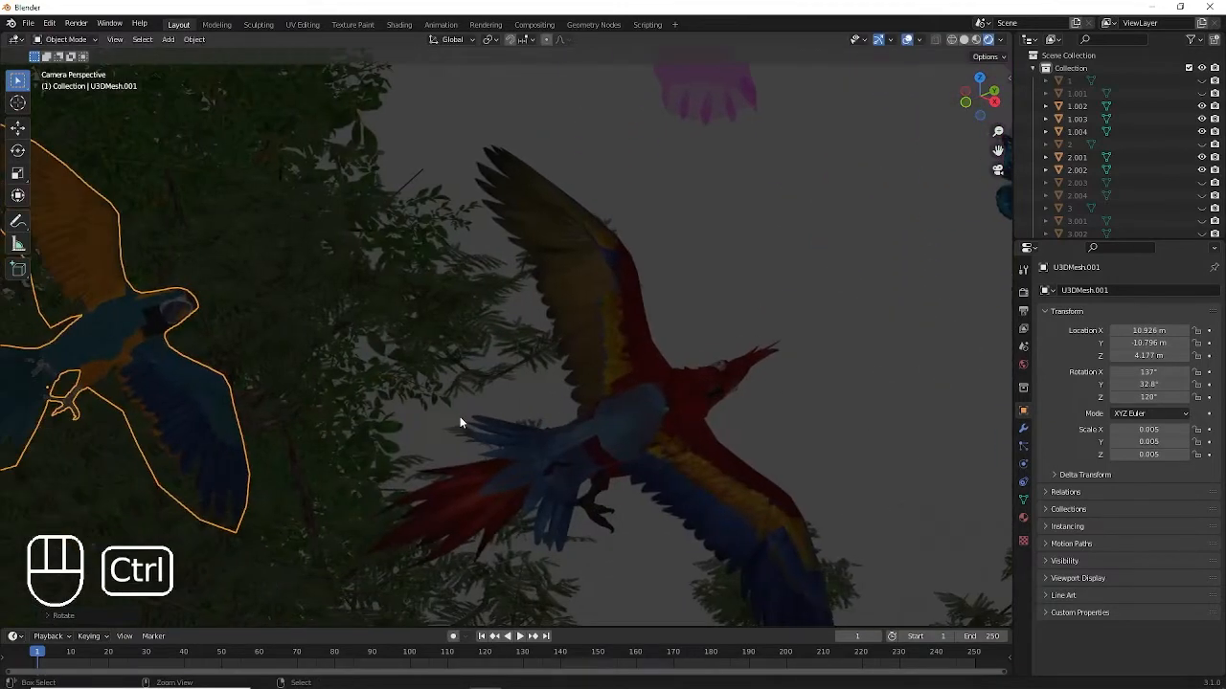
pyautogui.keyDown('ctrl'); pyautogui.scroll(-8, 459, 421); pyautogui.keyUp('ctrl')
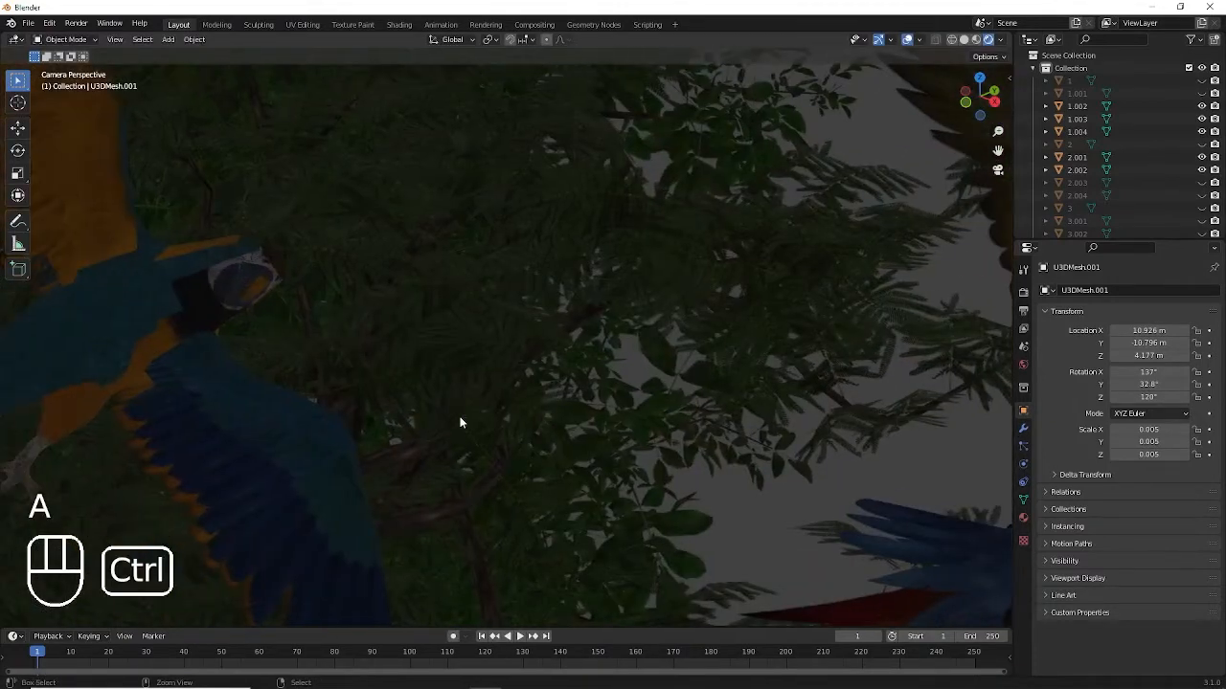
pyautogui.click(413, 423)
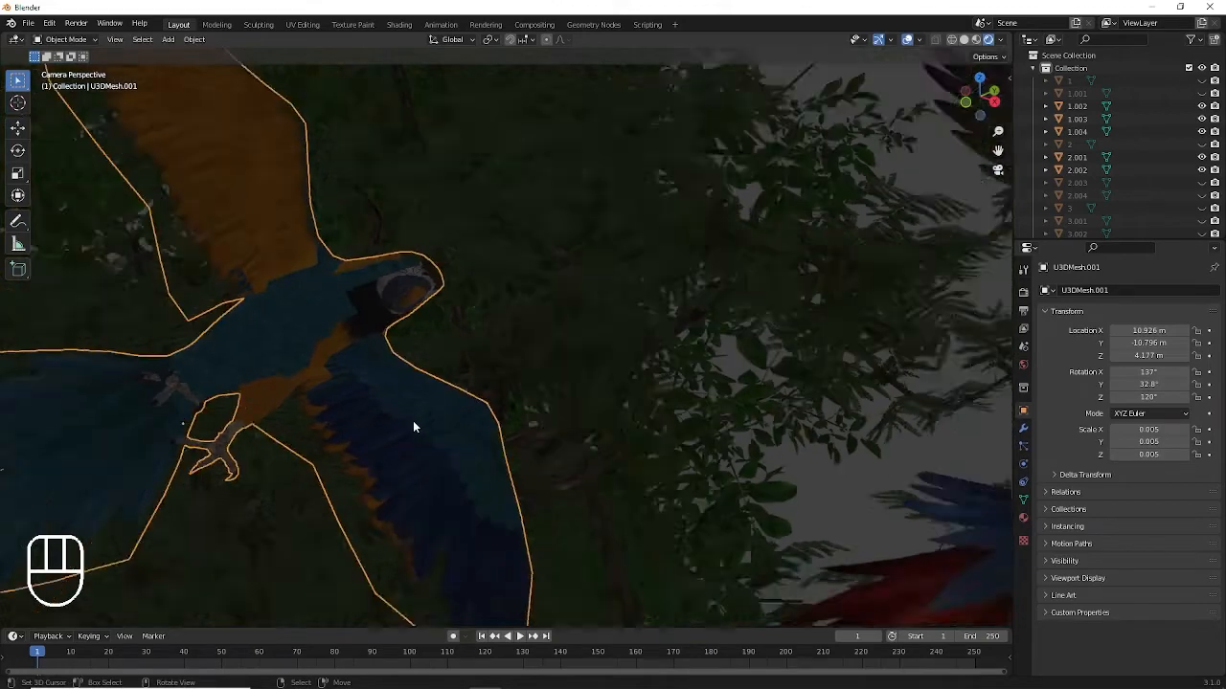
# Inspect the blue parrot and the surrounding scene from several angles, and return to the camera view.
pyautogui.press('KP_Decimal')
pyautogui.press('KP_2')
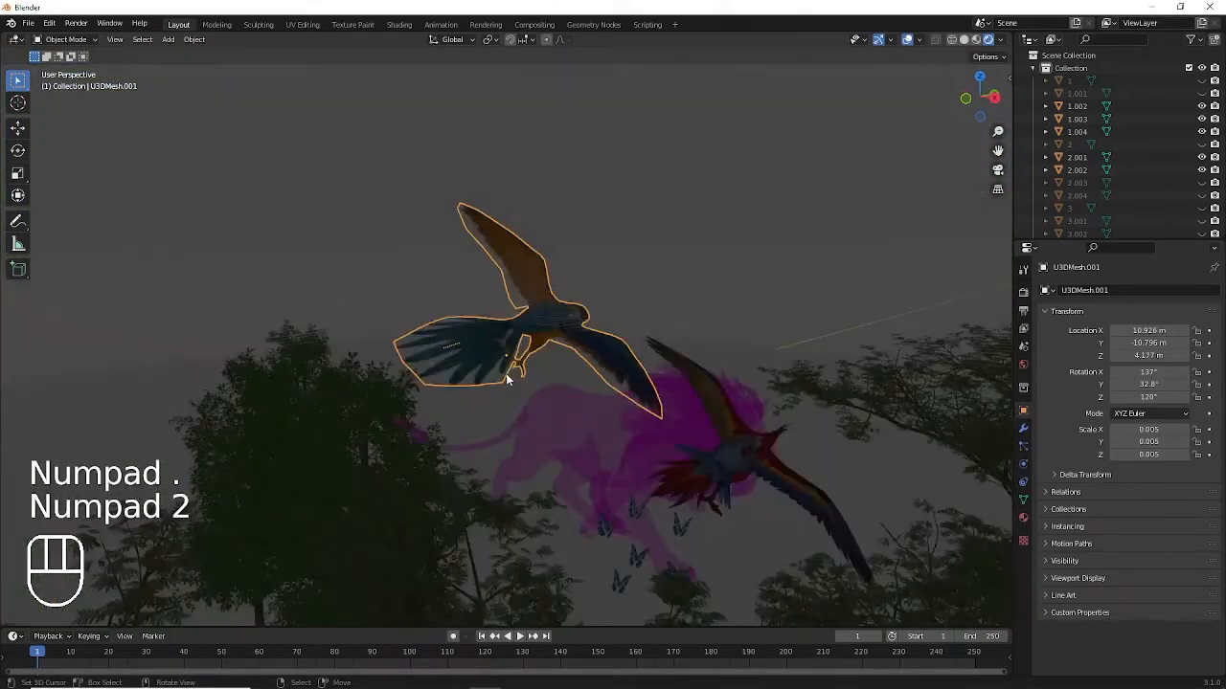
pyautogui.press('a')
pyautogui.press('KP_2')
pyautogui.press('KP_2')
pyautogui.press('KP_6')
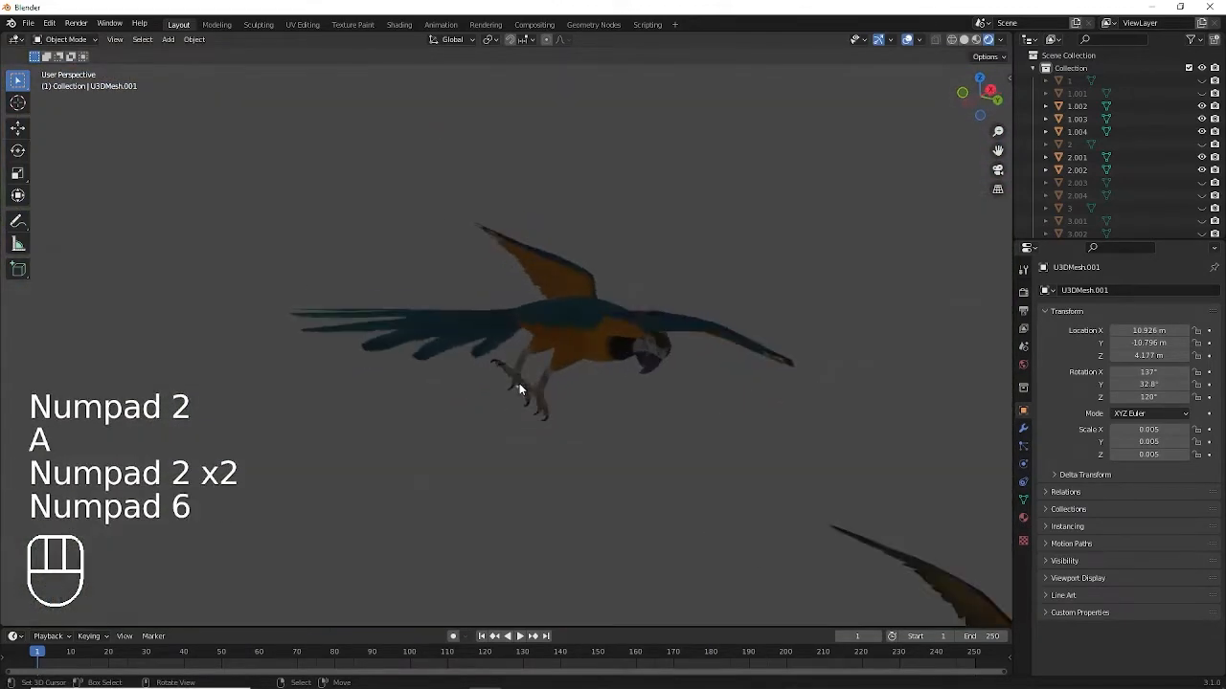
pyautogui.press('KP_6')
pyautogui.press('KP_8')
pyautogui.press('KP_8')
pyautogui.press('KP_8')
pyautogui.press('KP_8')
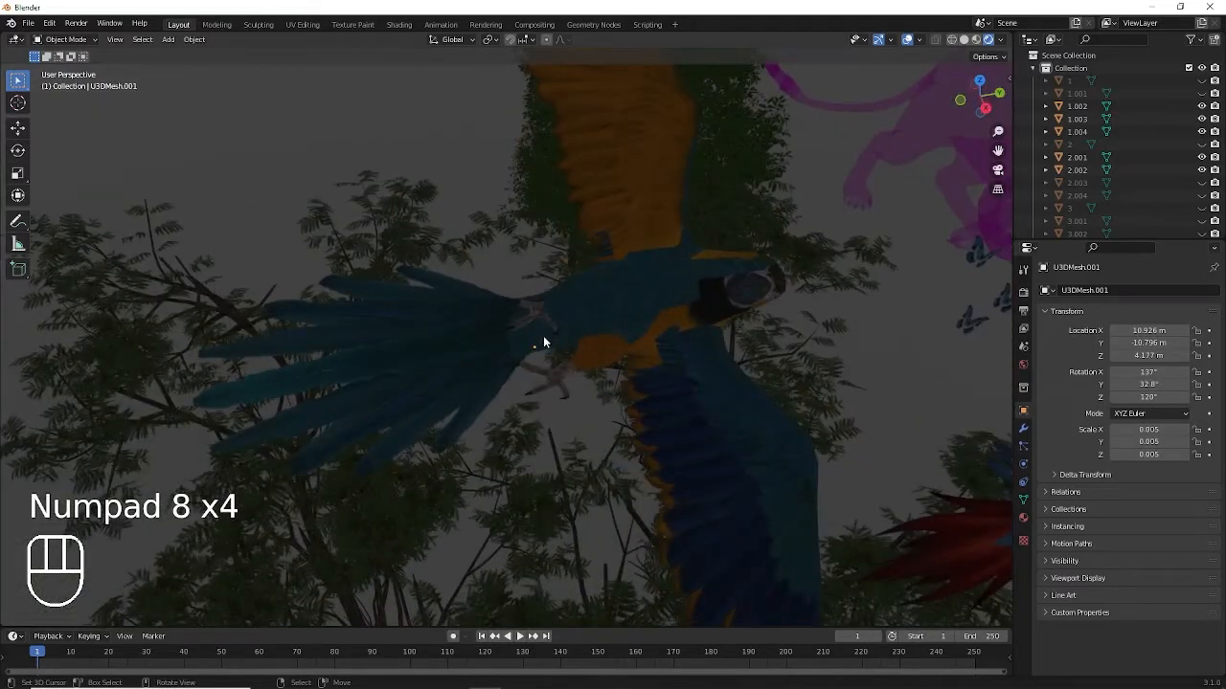
pyautogui.scroll(-5, 611, 326)
pyautogui.press('KP_2')
pyautogui.press('KP_2')
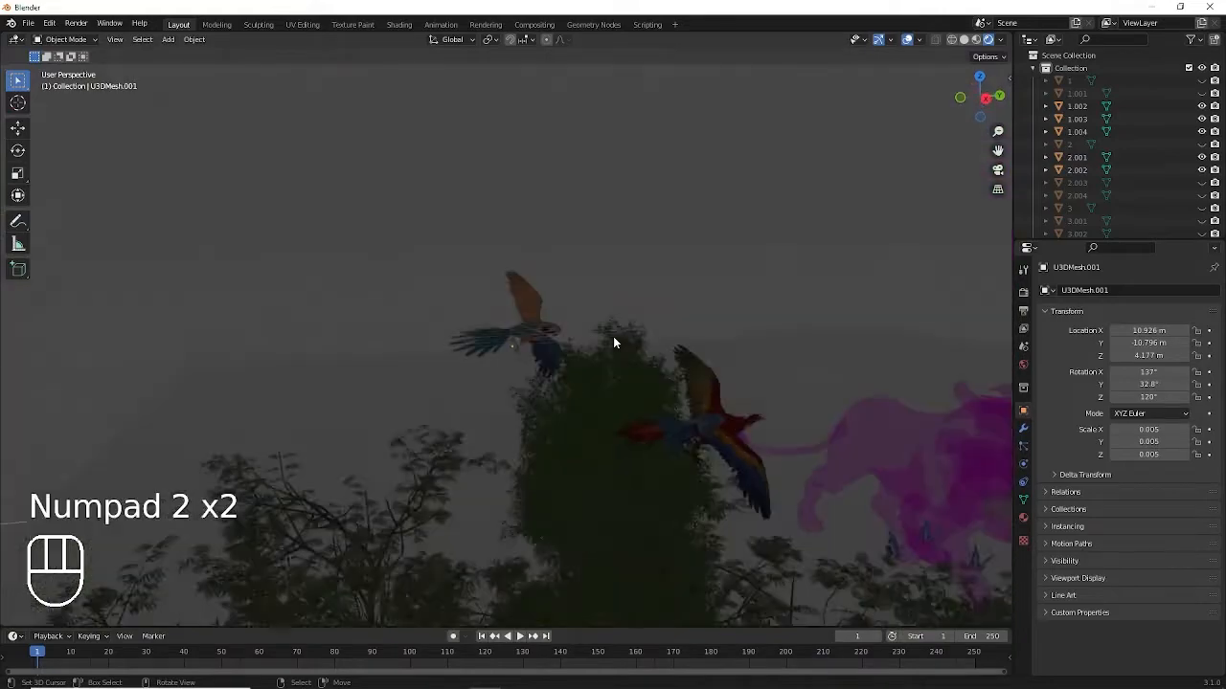
pyautogui.press('KP_6')
pyautogui.press('KP_8')
pyautogui.press('KP_4')
pyautogui.press('KP_4')
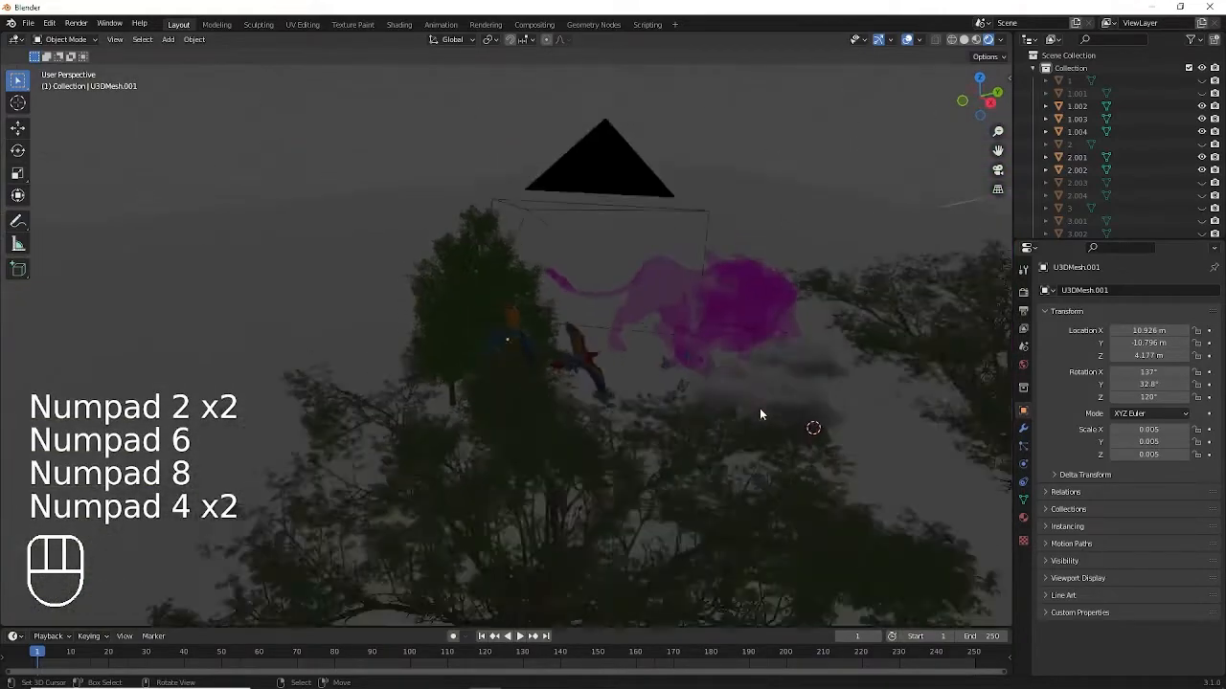
pyautogui.press('KP_0')
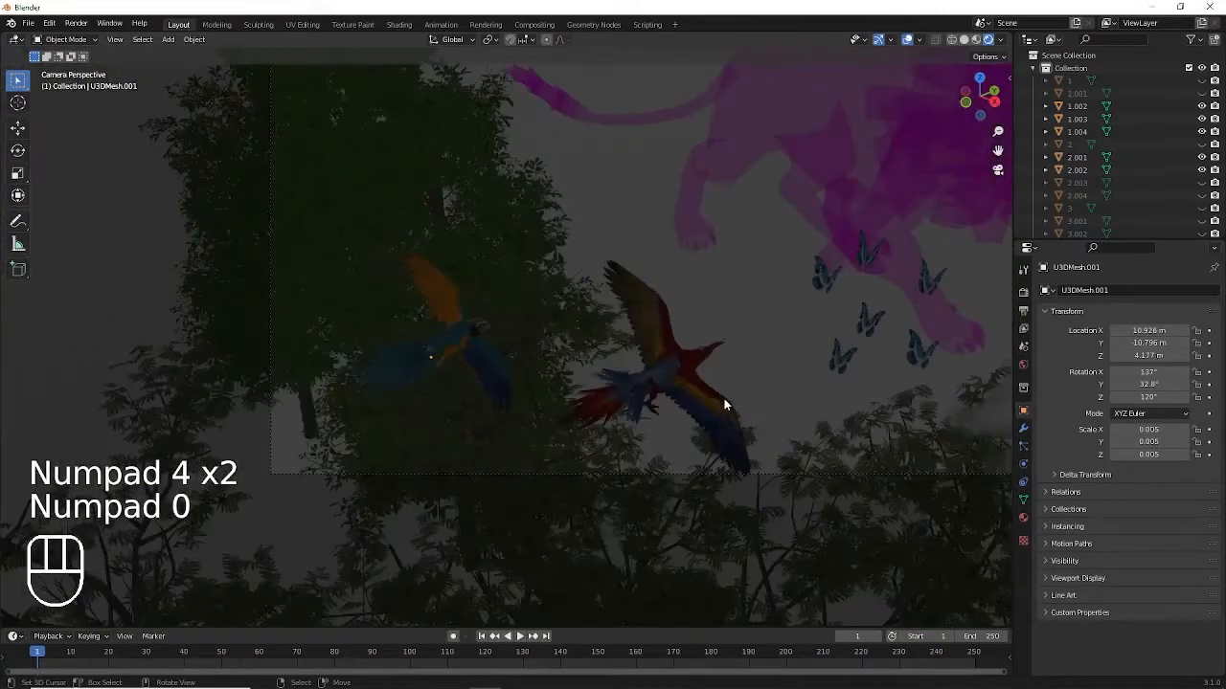
# Set the blend mode of the blue parrot's material to Alpha Clip and deselect the bird.
pyautogui.scroll(-4, 724, 404)
pyautogui.scroll(6, 724, 404)
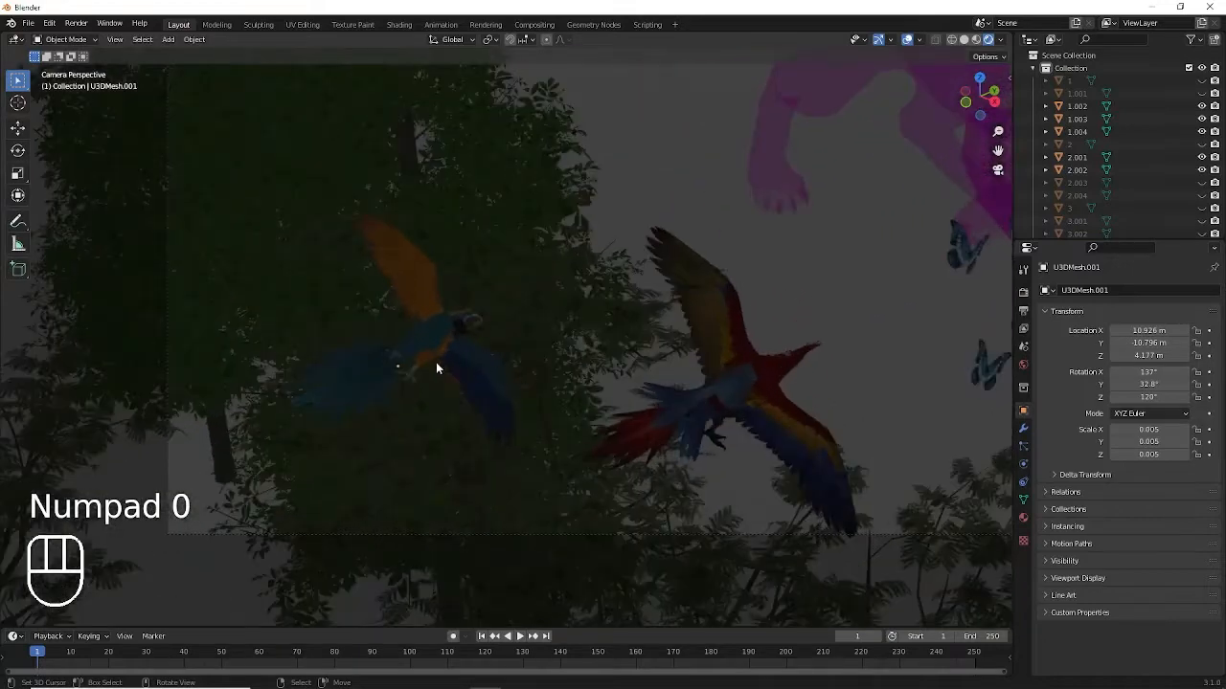
pyautogui.scroll(3, 436, 368)
pyautogui.click(372, 391)
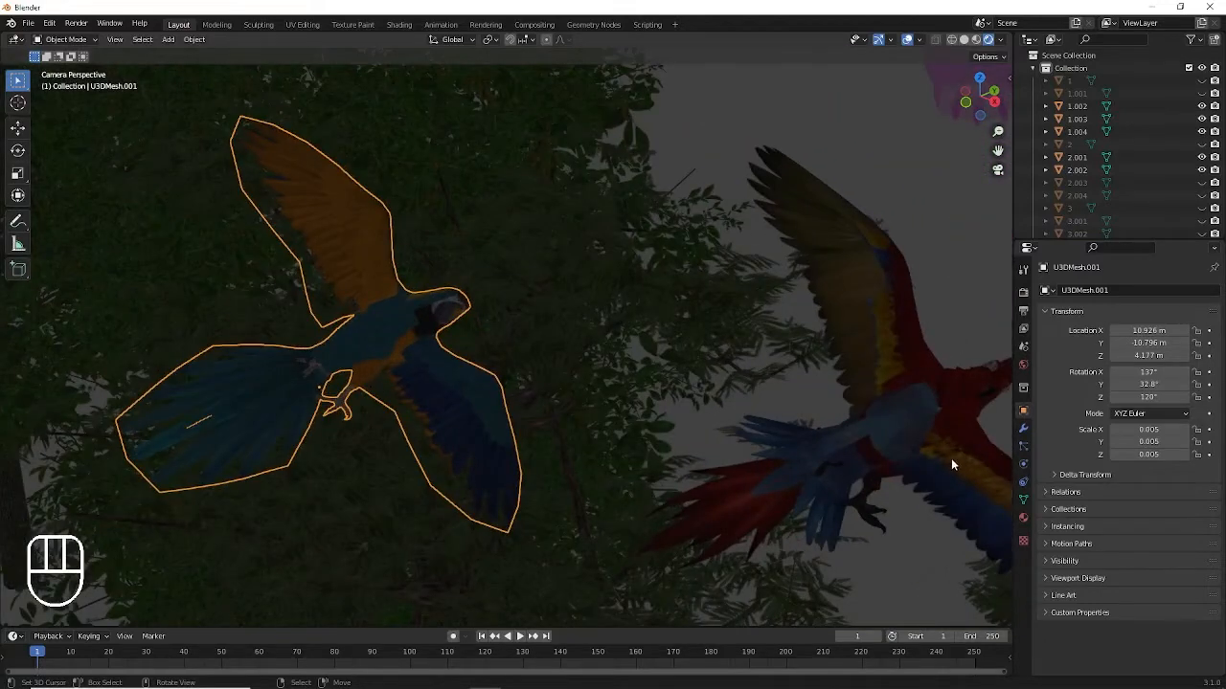
pyautogui.click(1023, 517)
pyautogui.scroll(-10, 1101, 521)
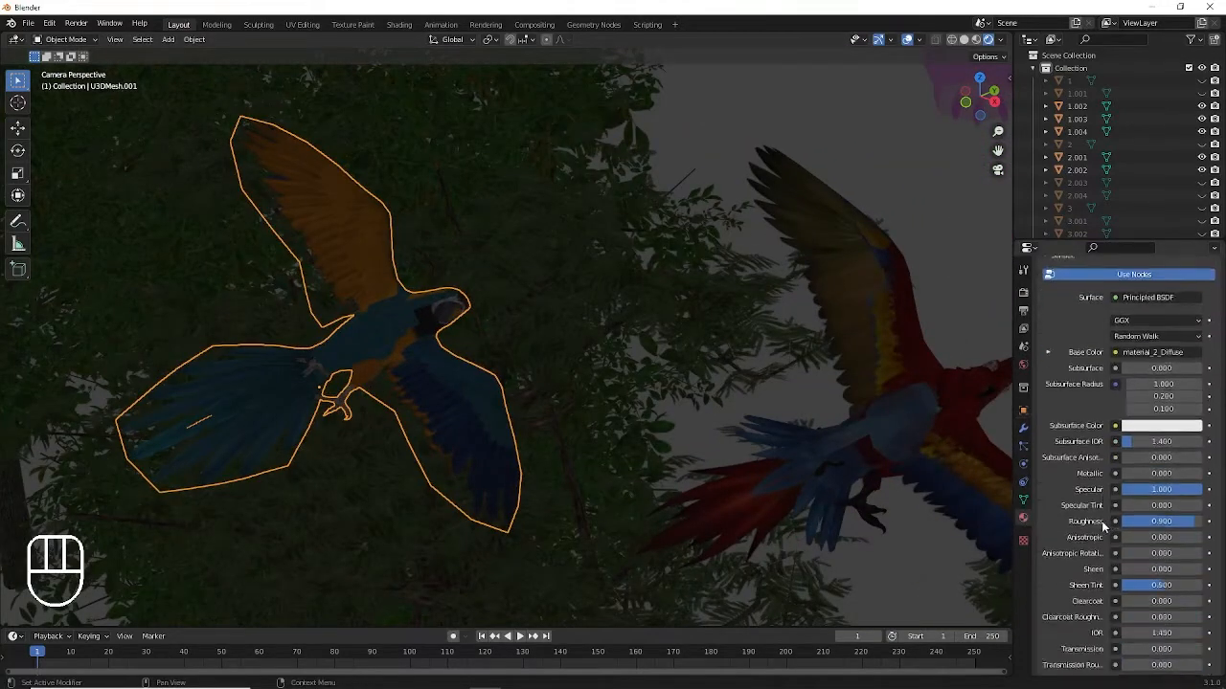
pyautogui.scroll(-5, 1091, 517)
pyautogui.click(1139, 501)
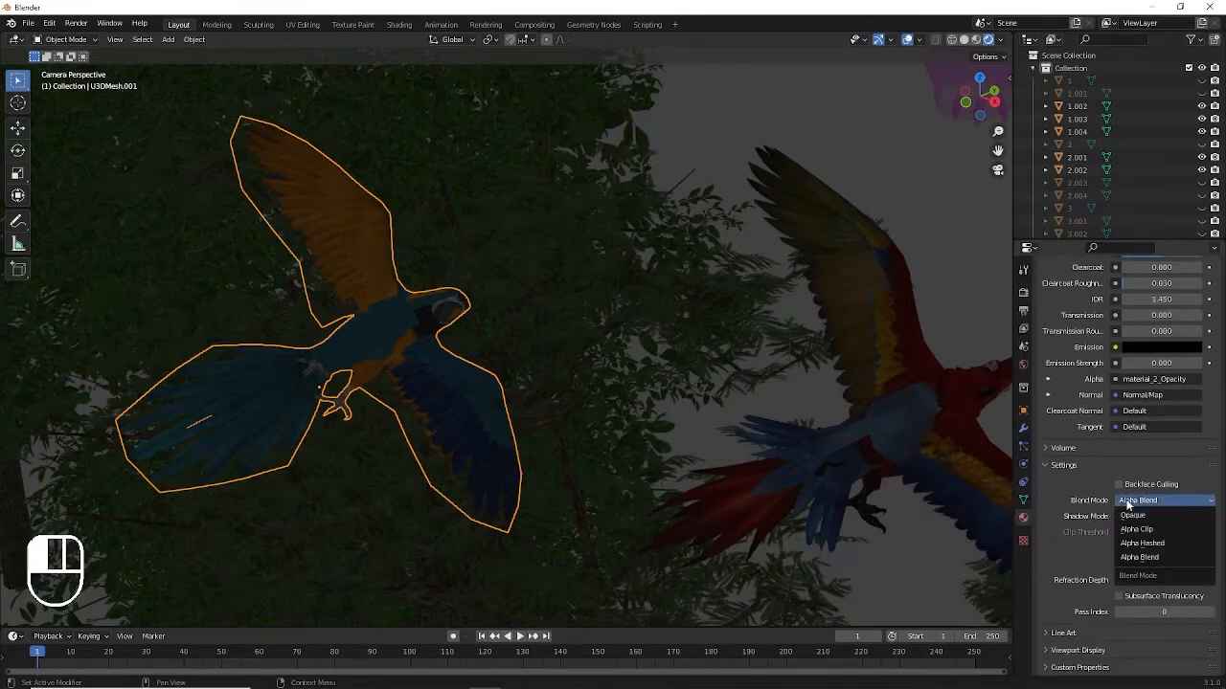
pyautogui.click(1136, 529)
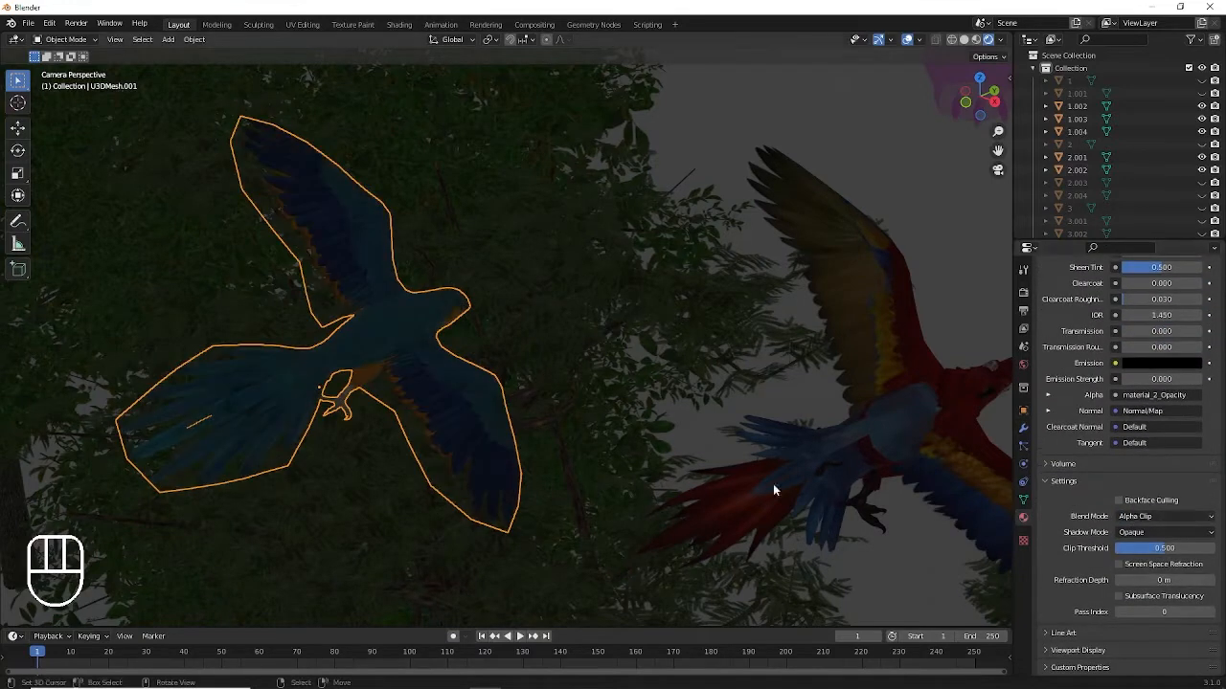
pyautogui.press('a')
pyautogui.scroll(2, 474, 431)
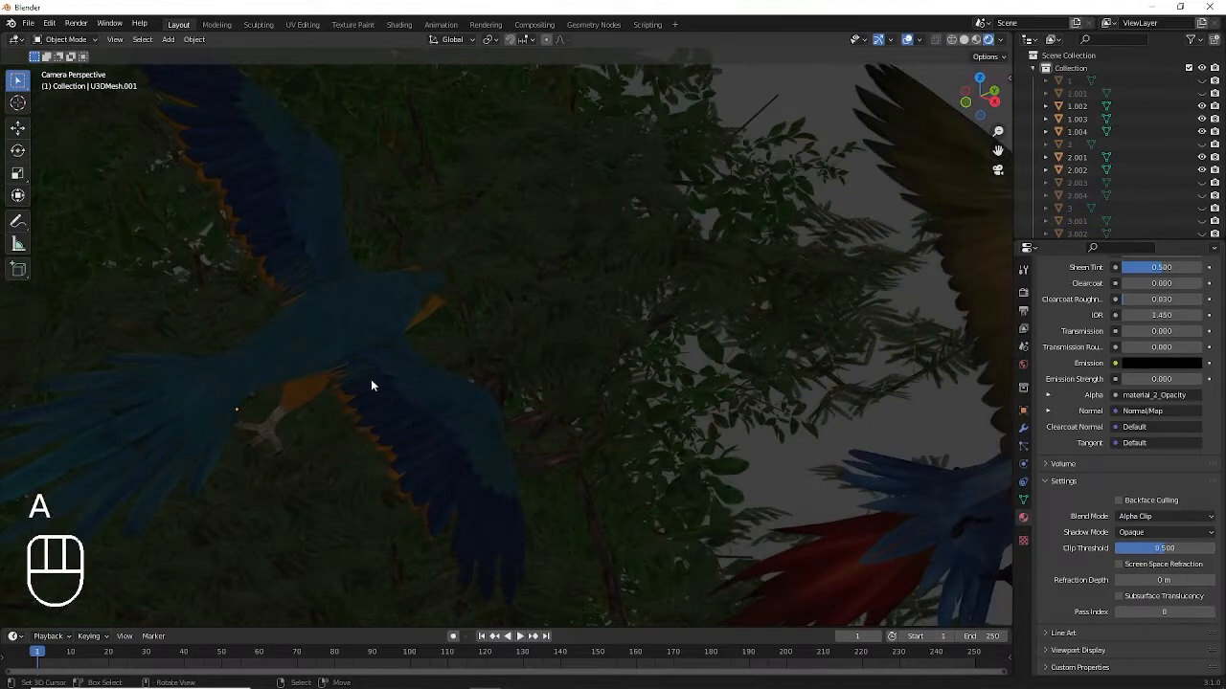
pyautogui.scroll(-2, 469, 386)
# Set the blend mode of the red parrot's material to Alpha Clip and deselect the bird.
pyautogui.click(806, 465)
pyautogui.scroll(-3, 840, 460)
pyautogui.scroll(5, 840, 460)
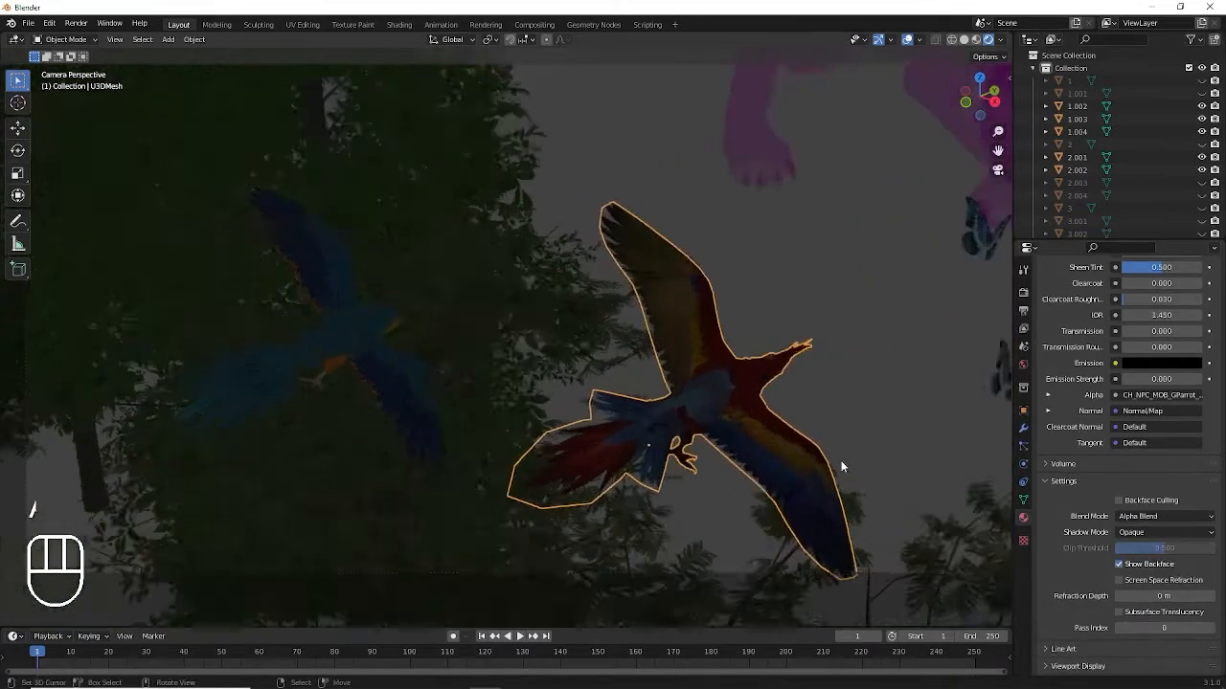
pyautogui.click(1125, 515)
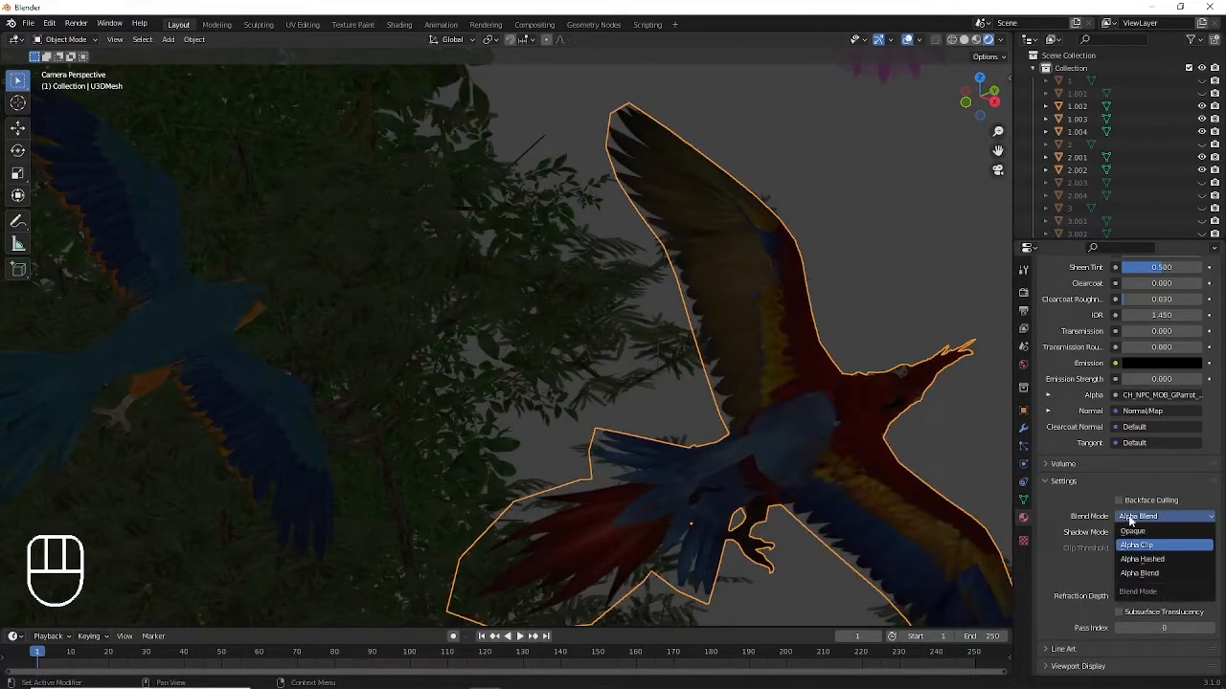
pyautogui.click(1136, 526)
pyautogui.scroll(-8, 826, 484)
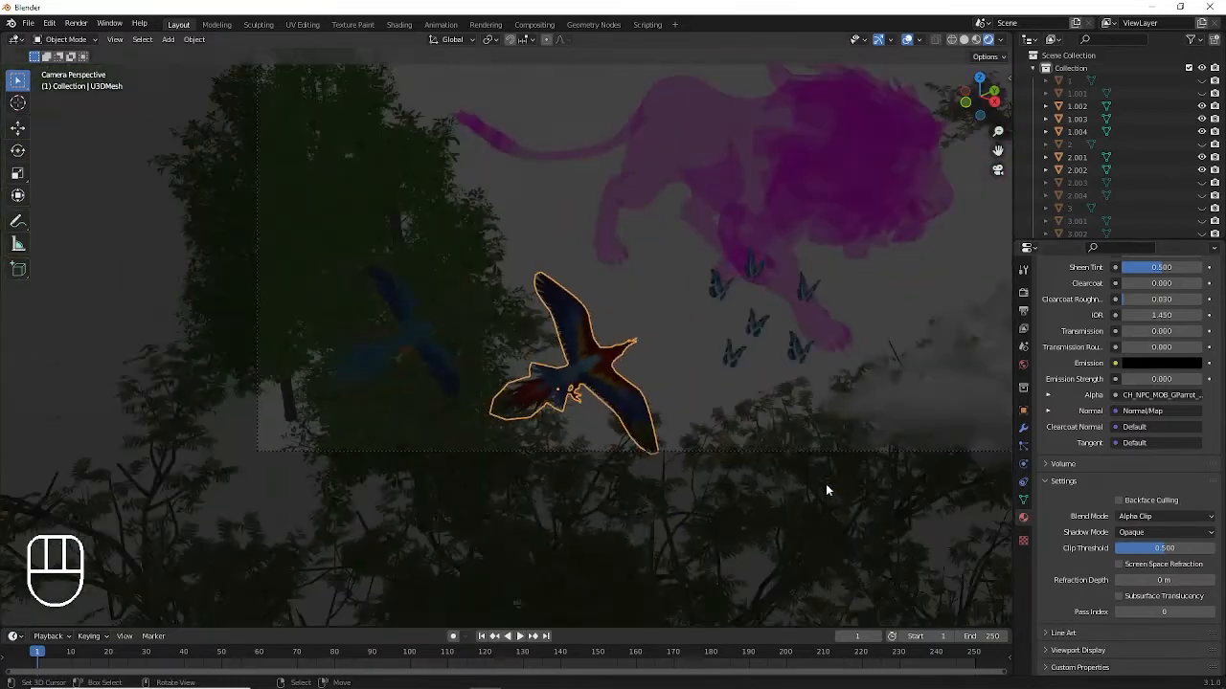
pyautogui.press('a')
# Examine the butterflies below the lion up close, checking the material settings of the uppermost one.
pyautogui.keyDown('ctrl'); pyautogui.scroll(7, 762, 377); pyautogui.keyUp('ctrl')
pyautogui.keyDown('ctrl'); pyautogui.scroll(1, 761, 375); pyautogui.keyUp('ctrl')
pyautogui.keyDown('shift'); pyautogui.scroll(4, 761, 374); pyautogui.keyUp('shift')
pyautogui.keyDown('ctrl'); pyautogui.scroll(5, 761, 373); pyautogui.keyUp('ctrl')
pyautogui.scroll(3, 670, 383)
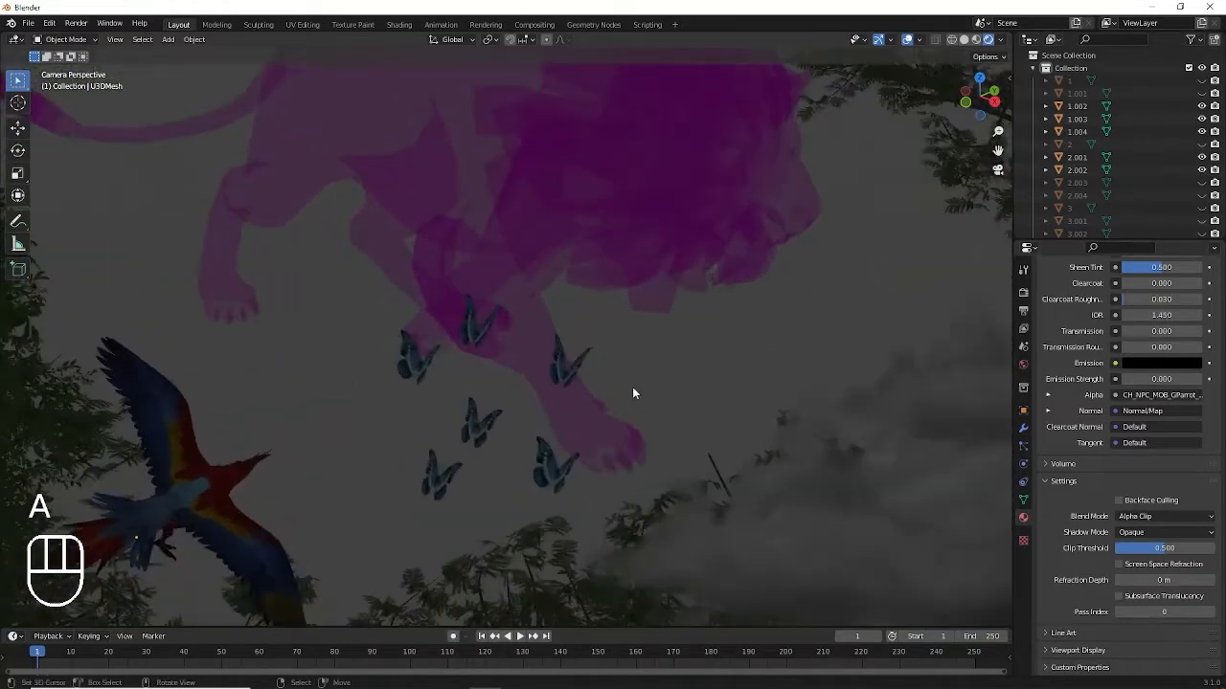
pyautogui.scroll(4, 523, 379)
pyautogui.click(463, 329)
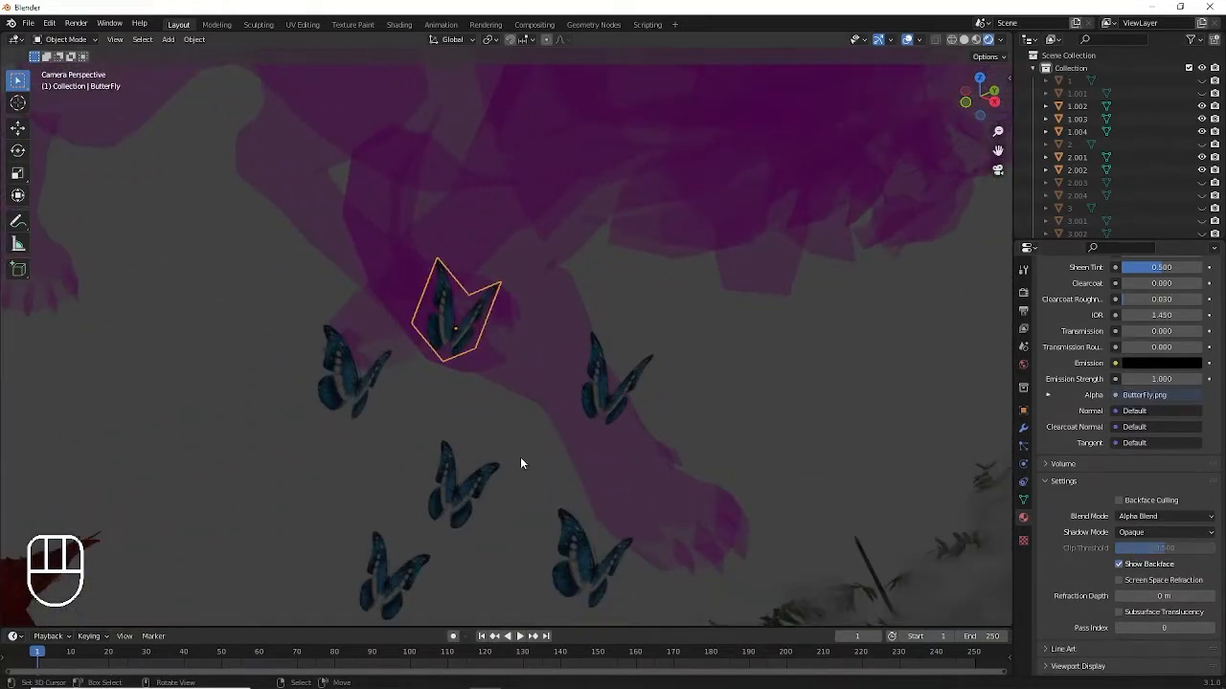
pyautogui.scroll(-3, 573, 457)
pyautogui.scroll(3, 537, 412)
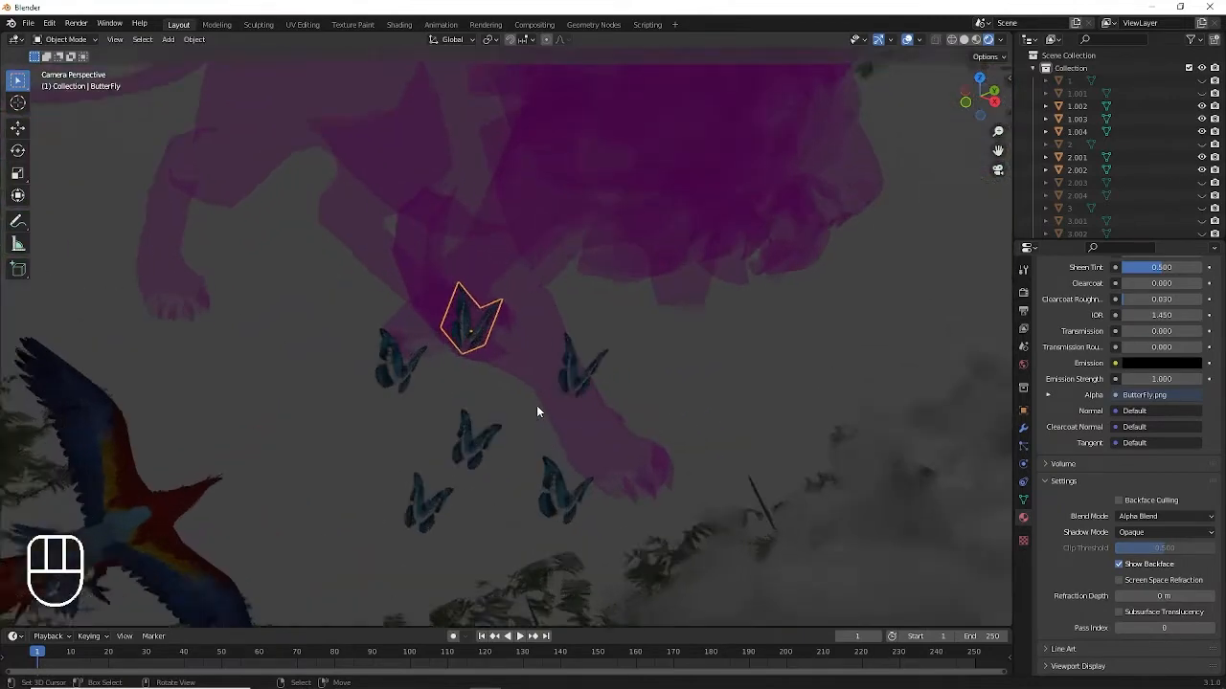
pyautogui.press('a')
pyautogui.press('a')
pyautogui.scroll(-4, 545, 375)
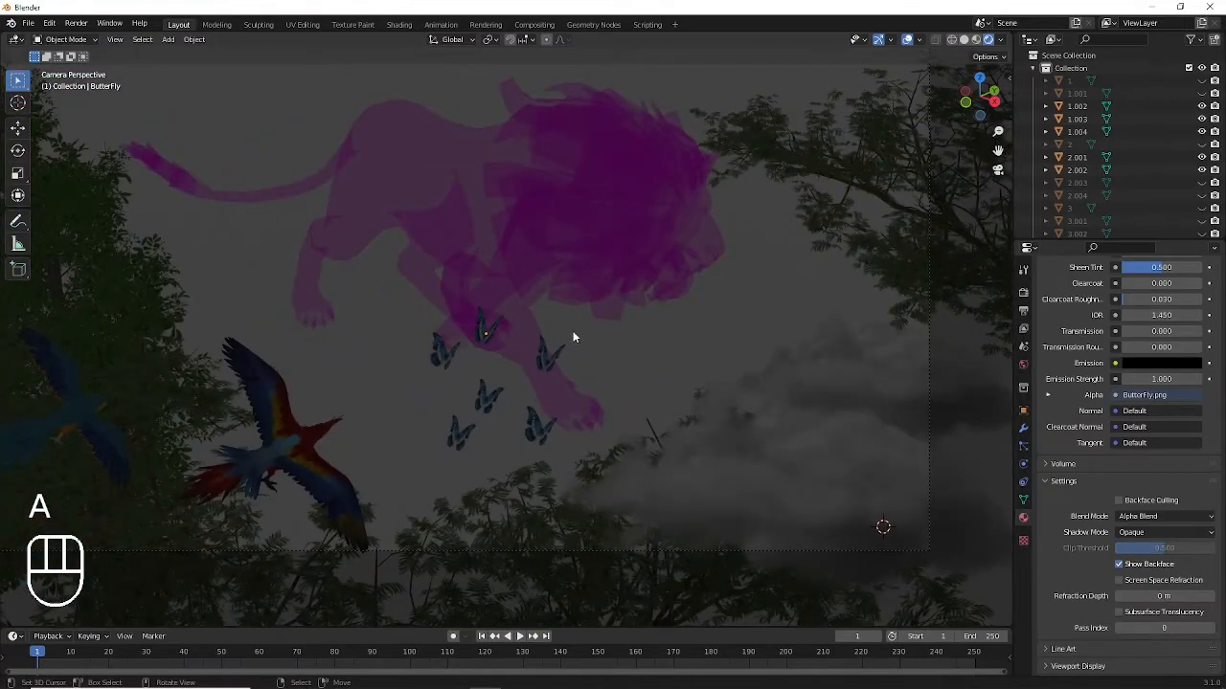
# Reveal all hidden objects in the scene and clear the selection.
pyautogui.press('KP_0')
pyautogui.press('KP_0')
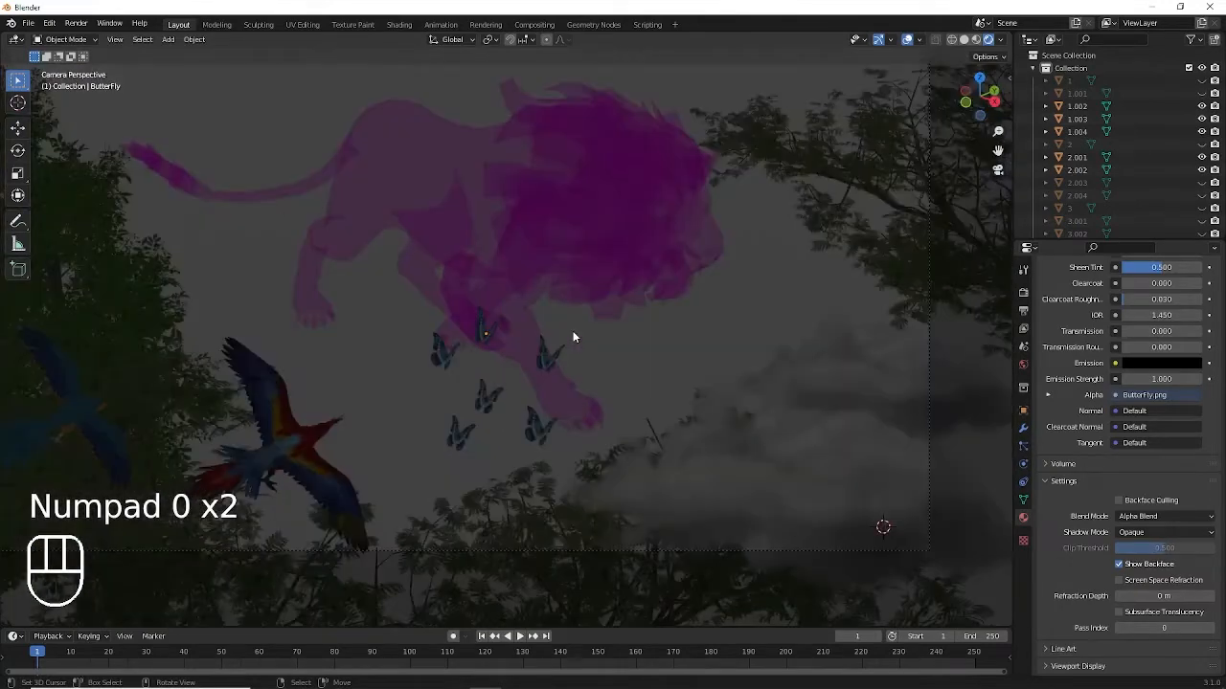
pyautogui.scroll(-4, 574, 337)
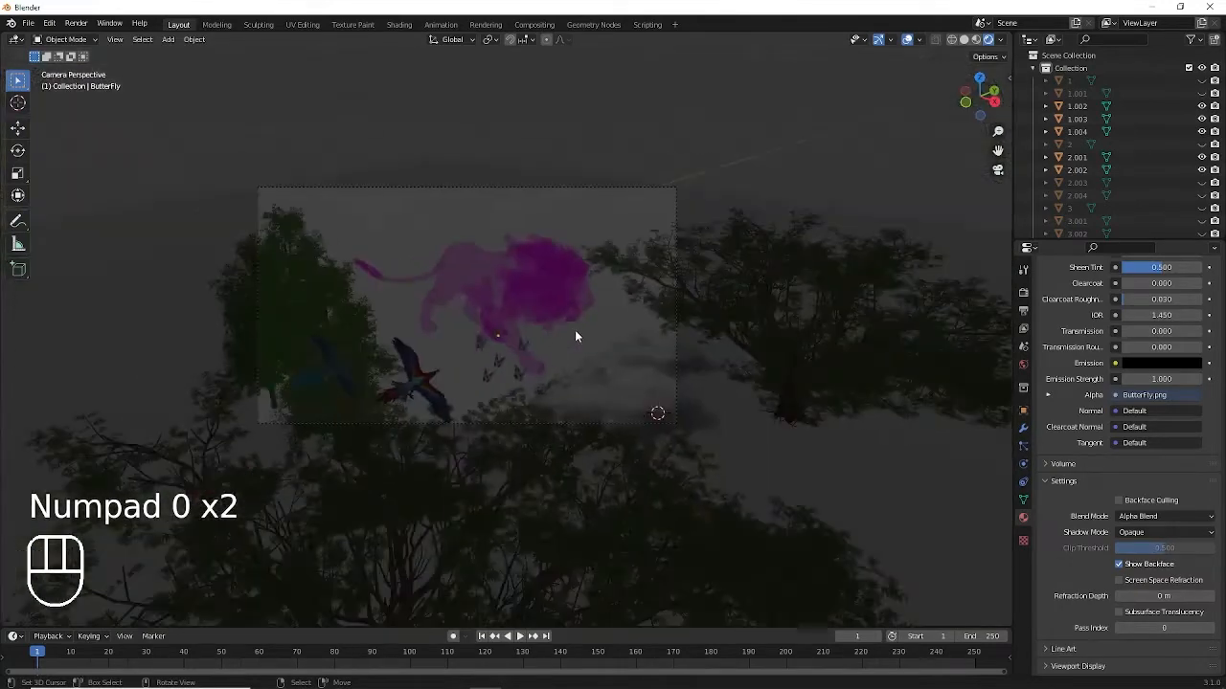
pyautogui.press('alt')
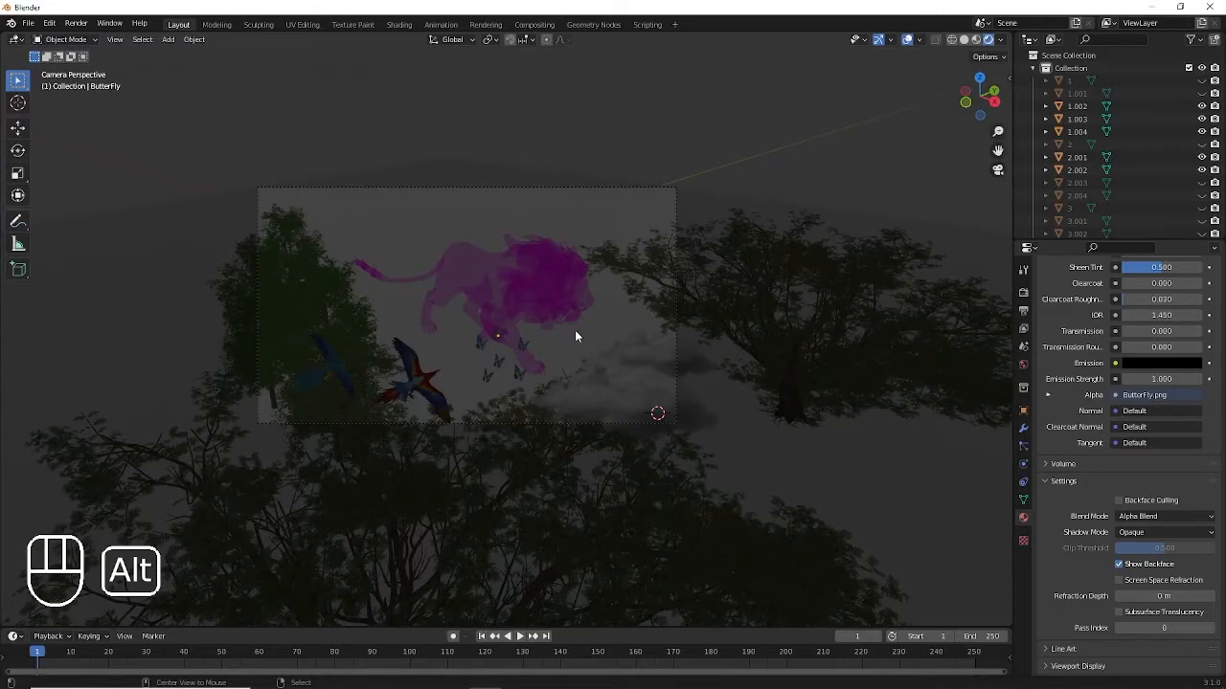
pyautogui.hotkey('alt', 'h')
pyautogui.press('a')
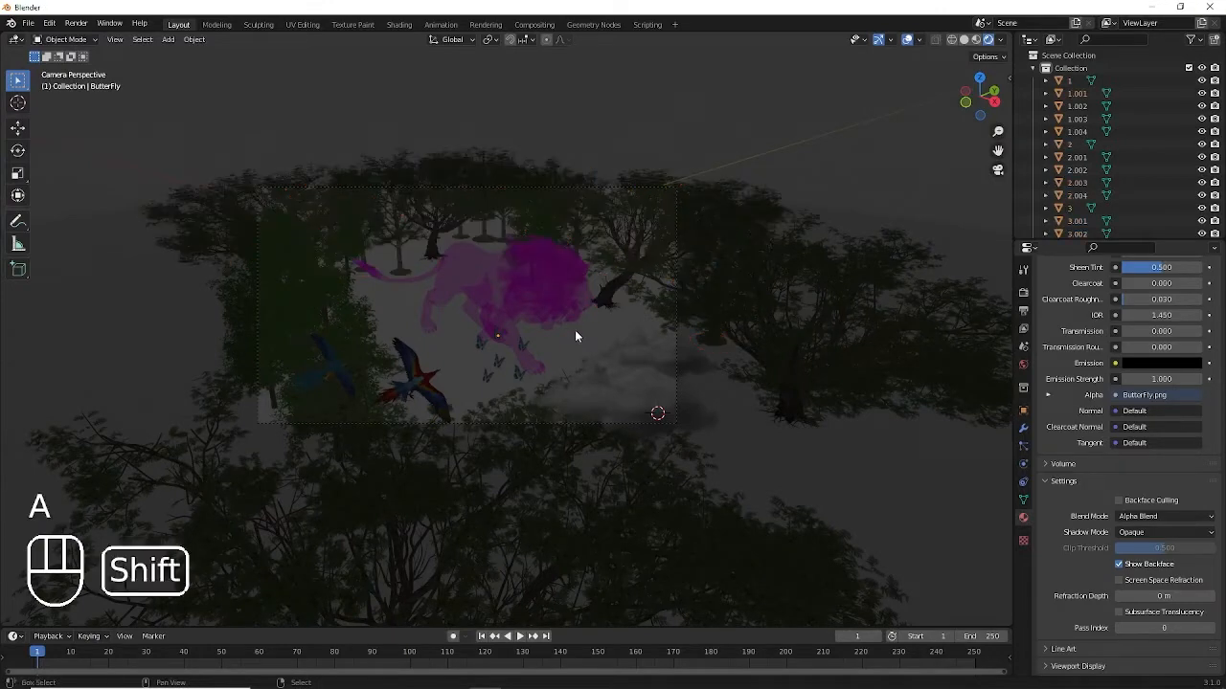
# Duplicate the green sourwood tree behind the lion's tail, keeping the copy in place.
pyautogui.keyDown('shift'); pyautogui.scroll(2, 574, 335); pyautogui.keyUp('shift')
pyautogui.scroll(1, 574, 335)
pyautogui.scroll(3, 575, 333)
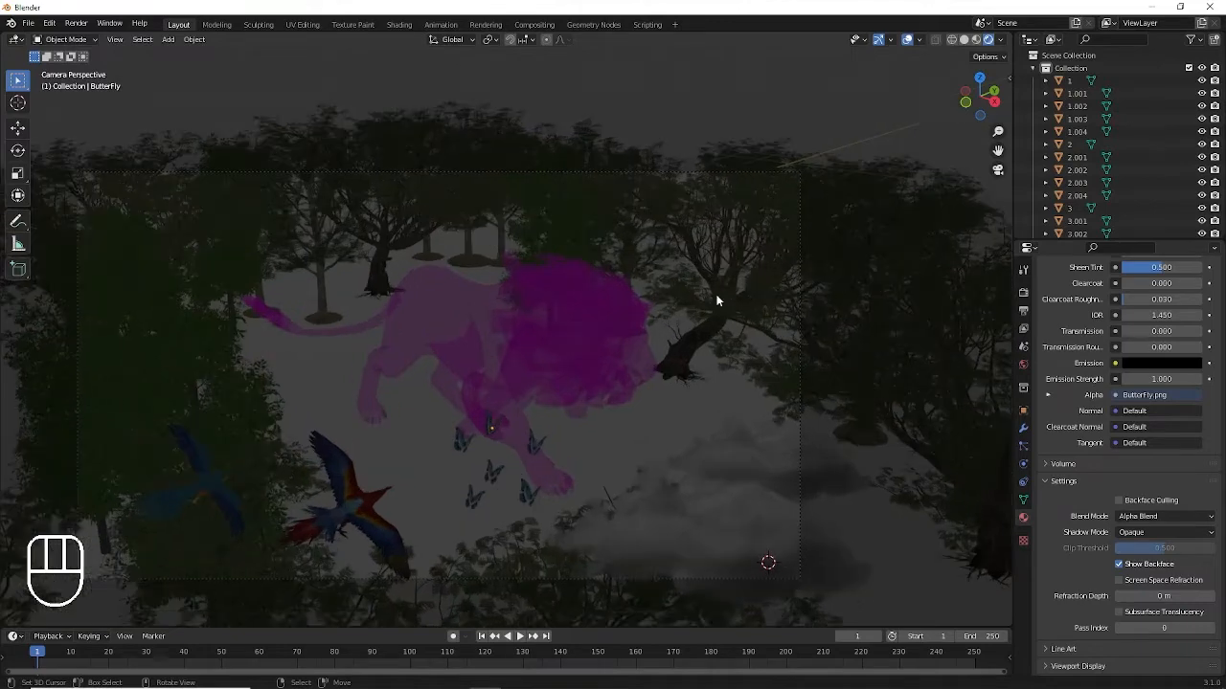
pyautogui.keyDown('shift'); pyautogui.scroll(1, 716, 298); pyautogui.keyUp('shift')
pyautogui.scroll(3, 421, 280)
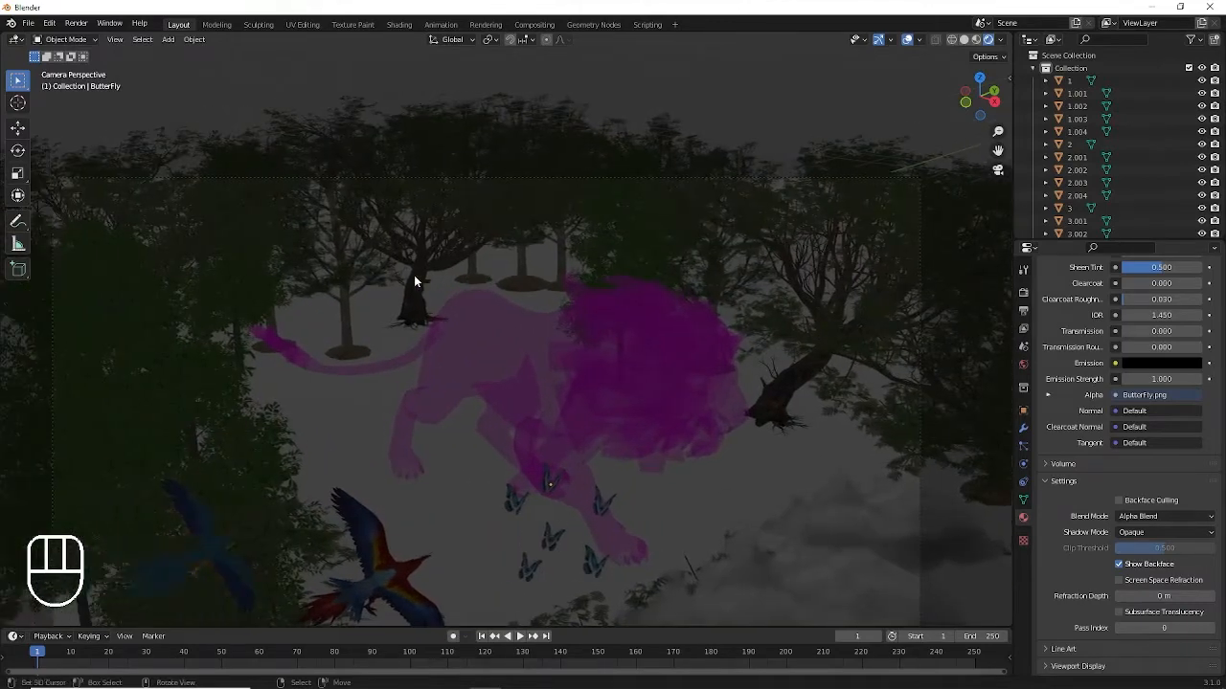
pyautogui.keyDown('ctrl'); pyautogui.scroll(2, 414, 280); pyautogui.keyUp('ctrl')
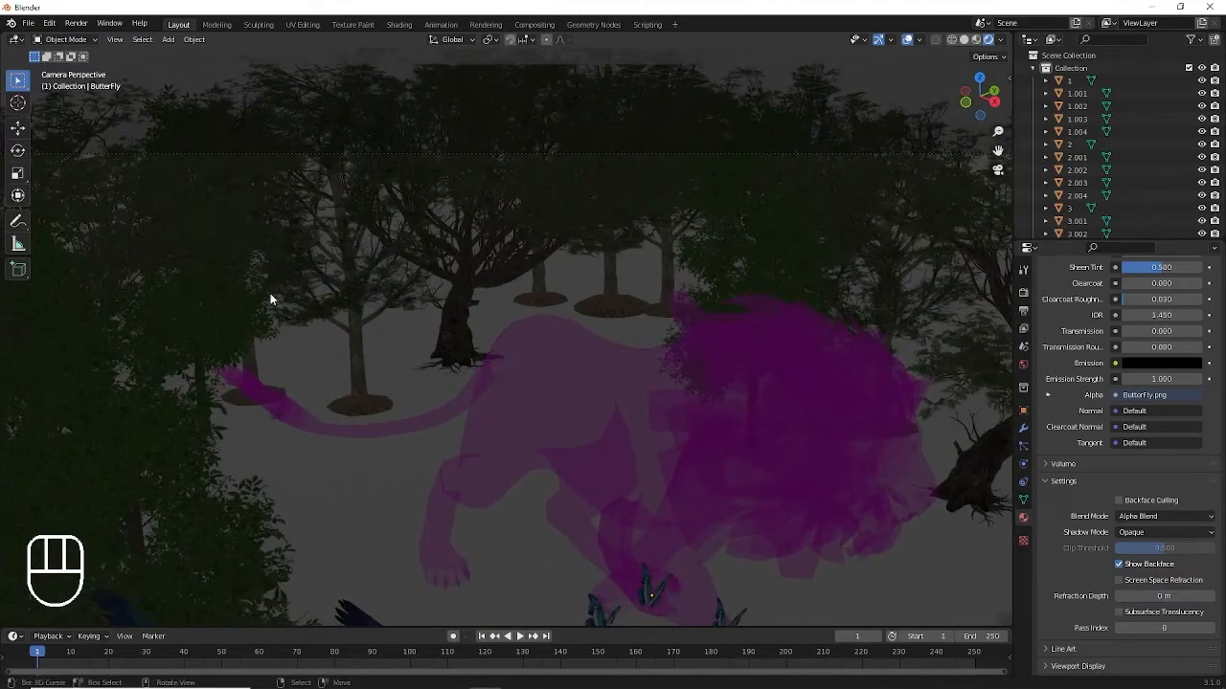
pyautogui.click(270, 293)
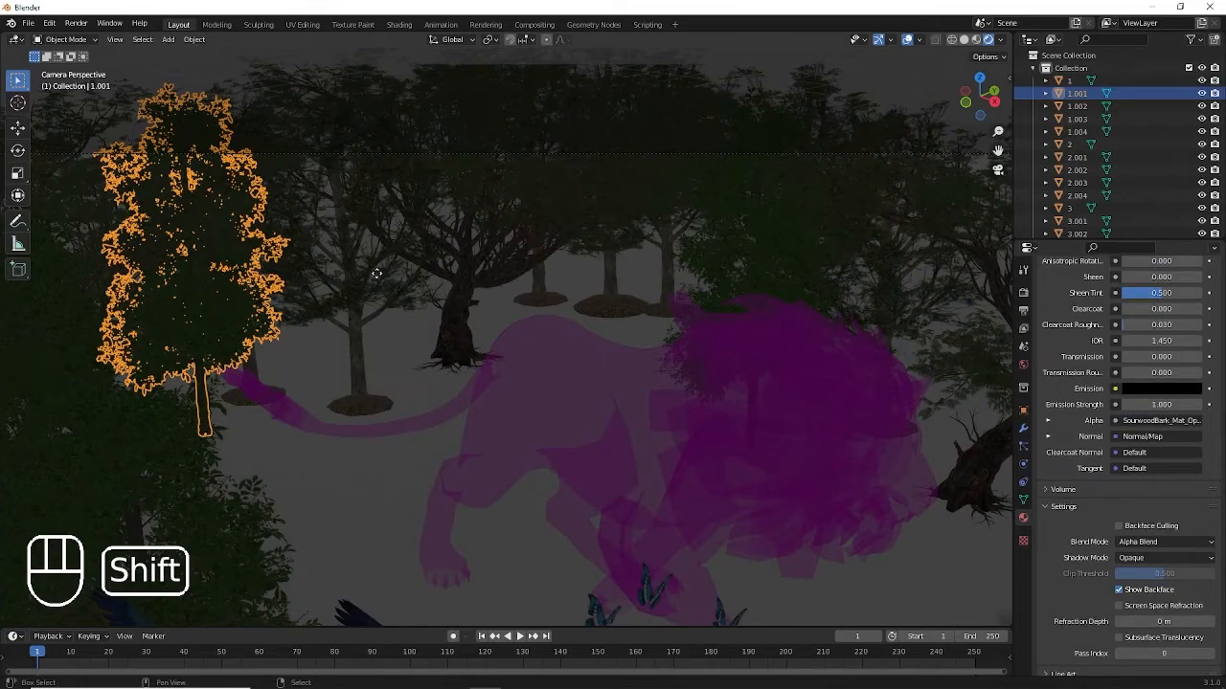
pyautogui.hotkey('shift', 'd')
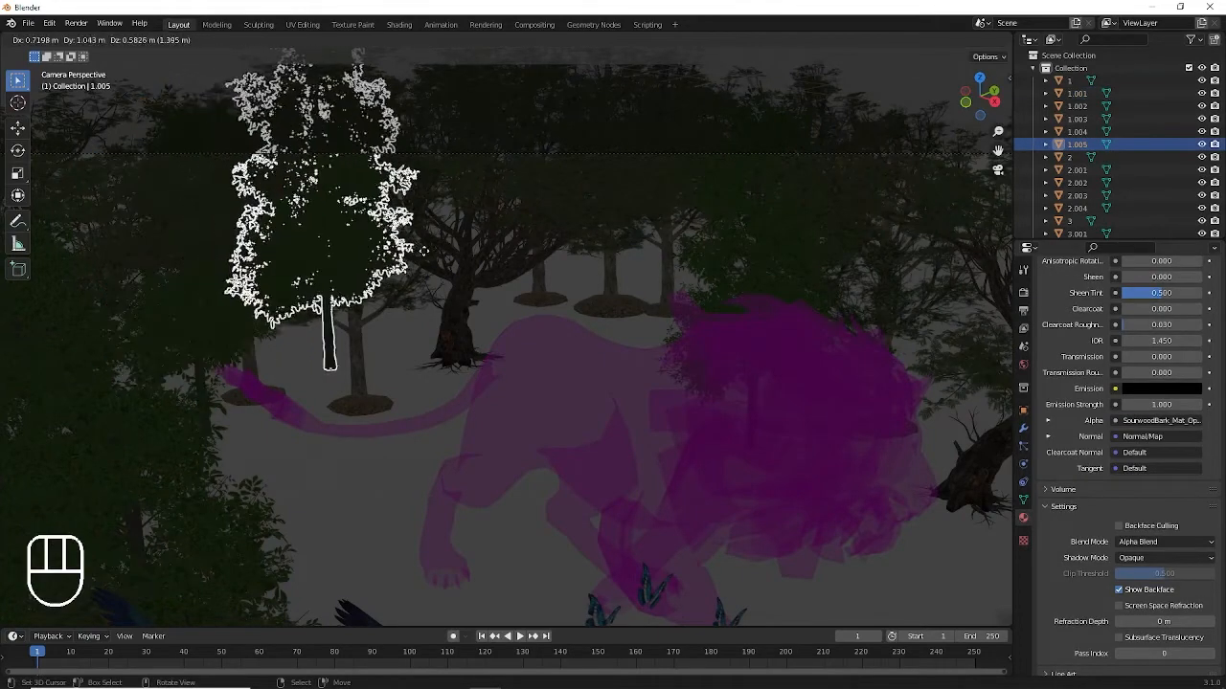
pyautogui.rightClick(373, 300)
# Move the sourwood copy about 1.9 m in the top view, farther behind the lion's tail, and return to the camera view.
pyautogui.press('KP_0')
pyautogui.press('KP_7')
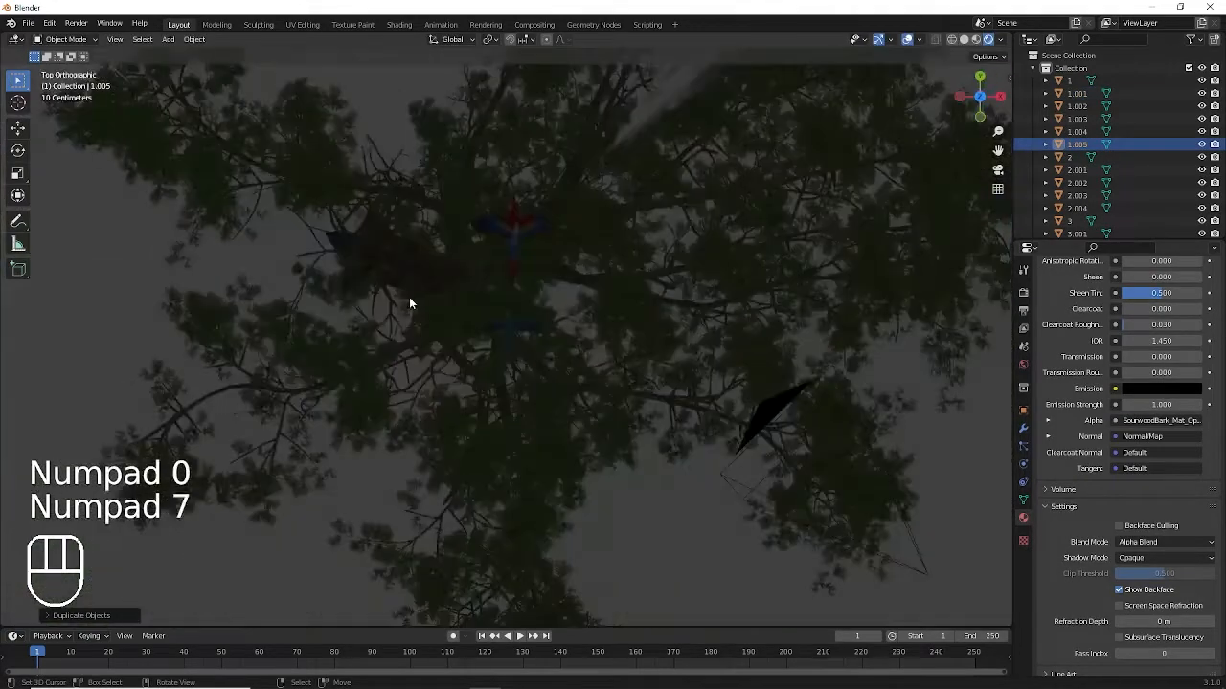
pyautogui.scroll(-4, 409, 297)
pyautogui.keyDown('ctrl'); pyautogui.scroll(-8, 414, 296); pyautogui.keyUp('ctrl')
pyautogui.scroll(3, 414, 296)
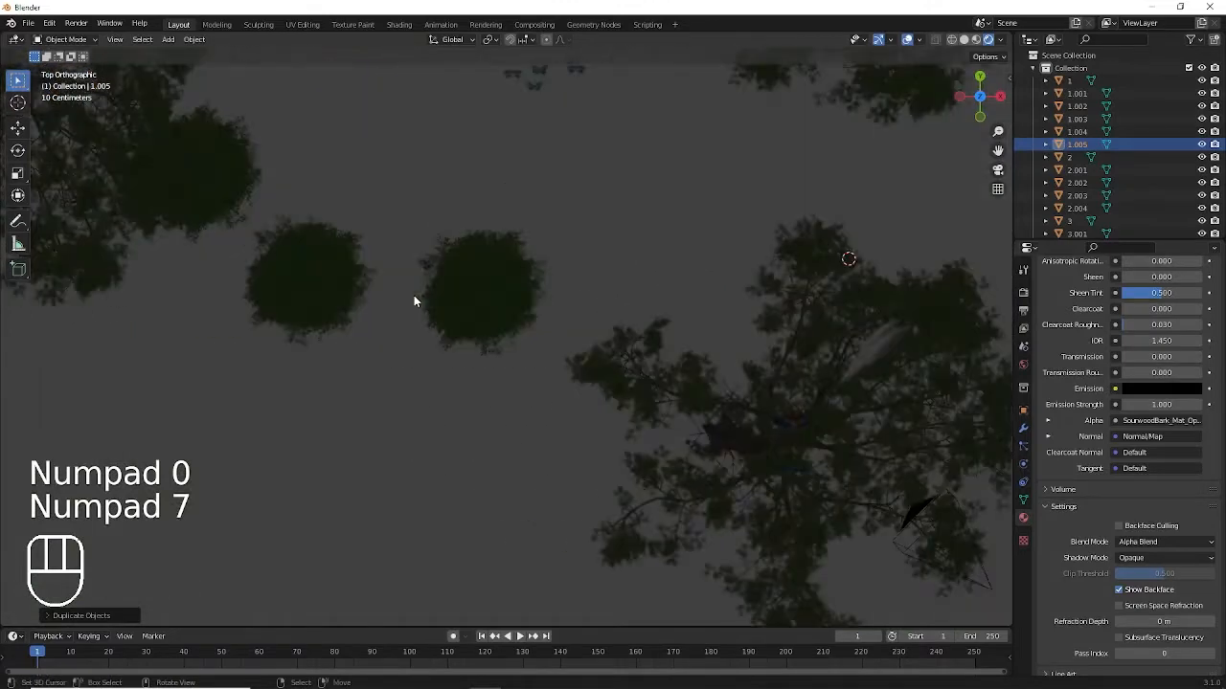
pyautogui.scroll(-4, 414, 296)
pyautogui.keyDown('shift'); pyautogui.scroll(4, 414, 295); pyautogui.keyUp('shift')
pyautogui.press('g')
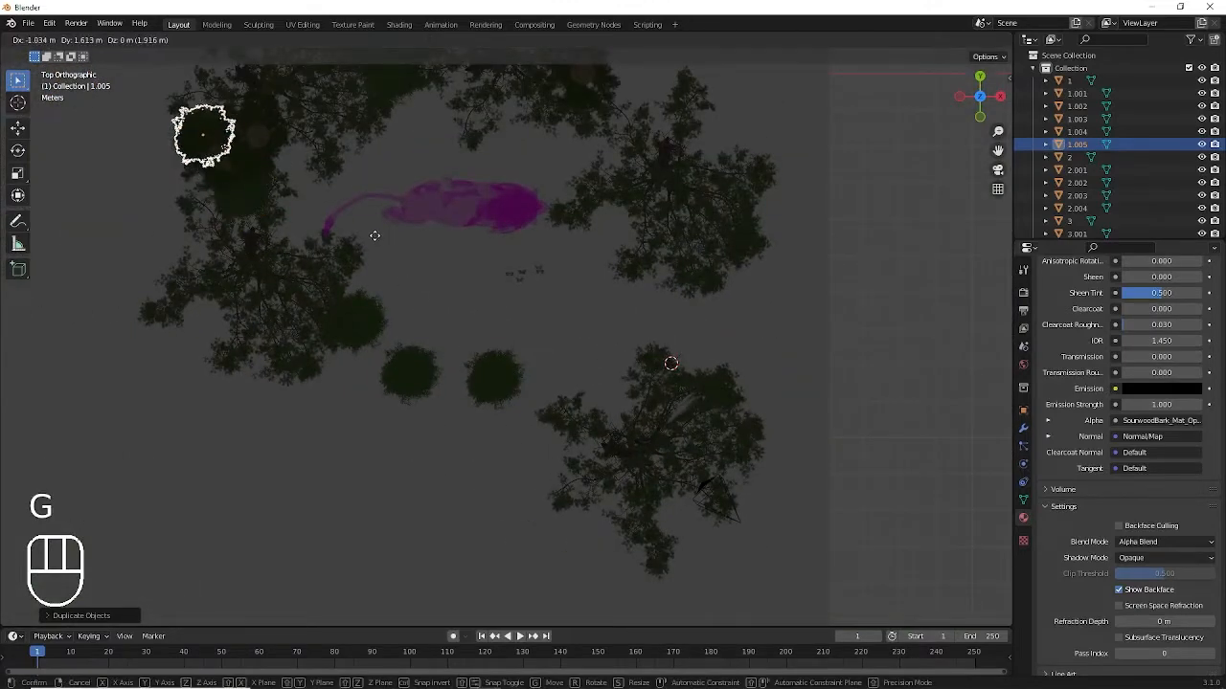
pyautogui.click(374, 235)
pyautogui.press('KP_0')
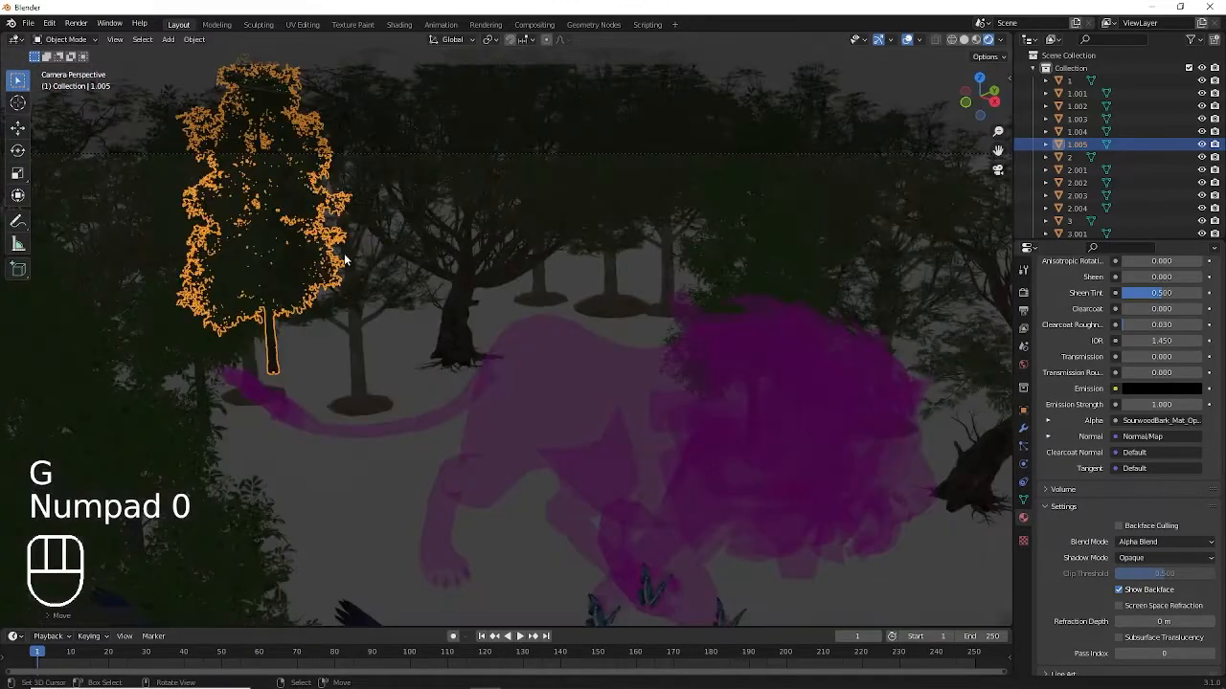
# Move the sourwood copy within the horizontal plane to stand between the red maple and the gnarled tree behind the lion, then deselect it.
pyautogui.press('g')
pyautogui.hotkey('shift', 'z')
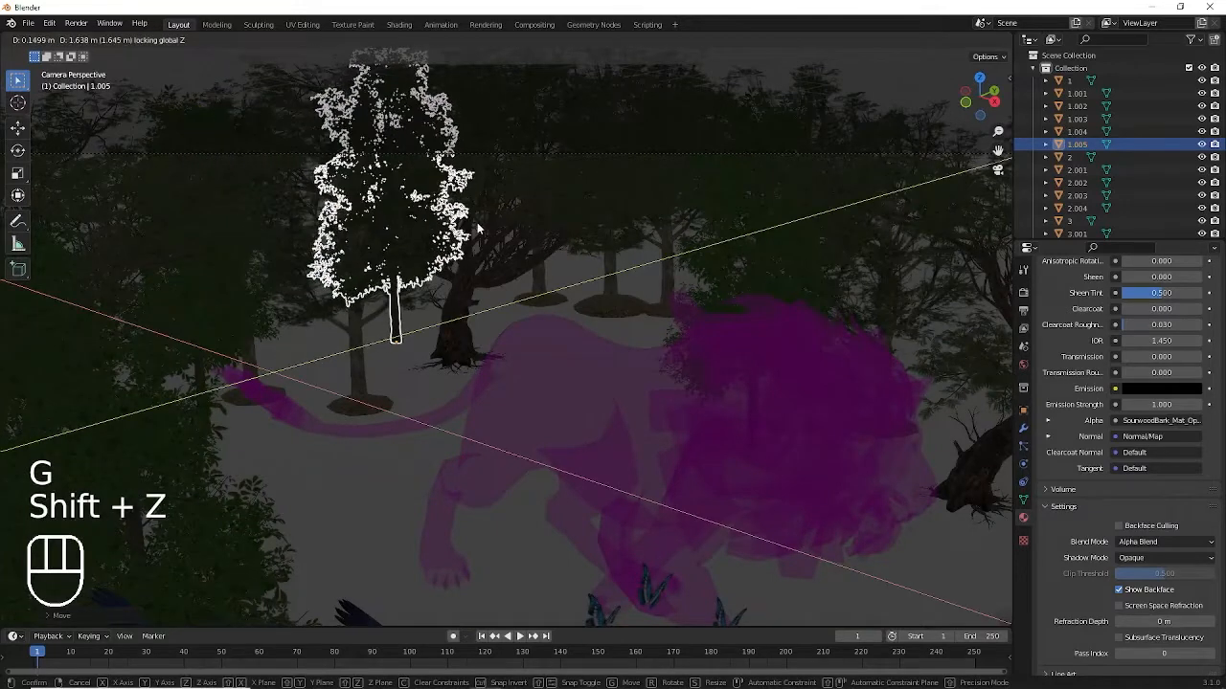
pyautogui.click(491, 218)
pyautogui.press('a')
pyautogui.scroll(-3, 539, 268)
pyautogui.scroll(2, 539, 270)
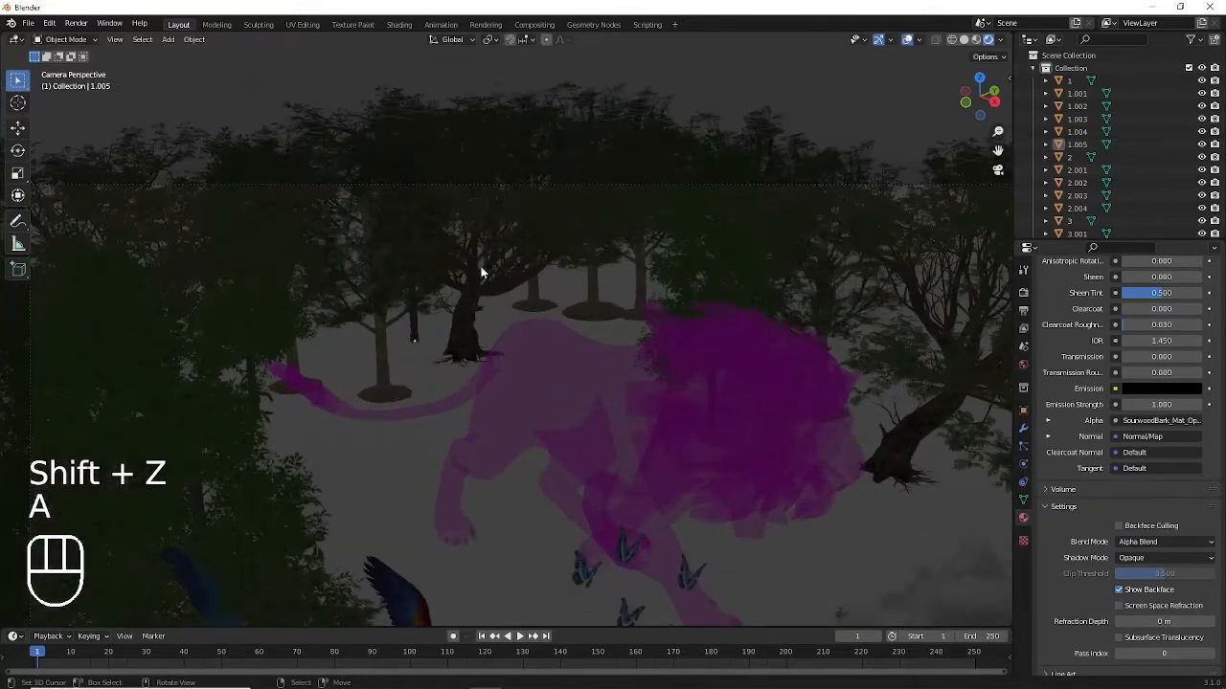
pyautogui.click(401, 231)
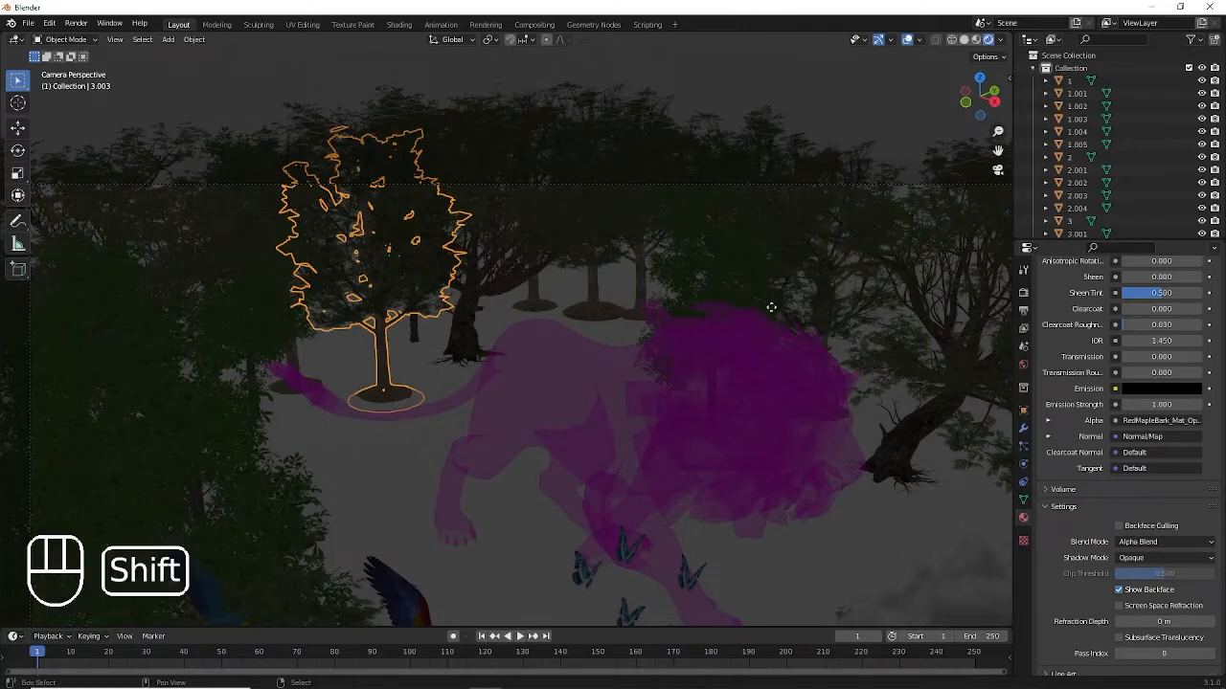
pyautogui.hotkey('shift', 'd')
pyautogui.rightClick(680, 276)
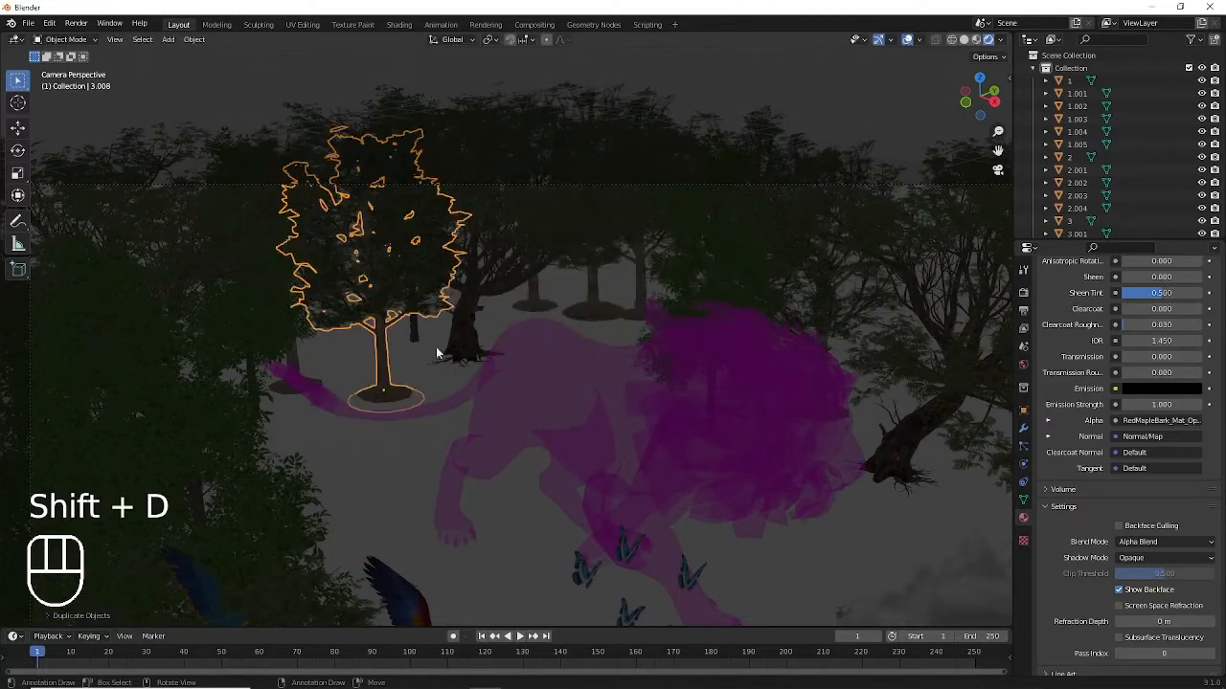
pyautogui.press('Delete')
# Duplicate the sourwood behind the lion's tail and move the copy within the horizontal plane to the background beyond the lion's head.
pyautogui.click(375, 261)
pyautogui.click(272, 288)
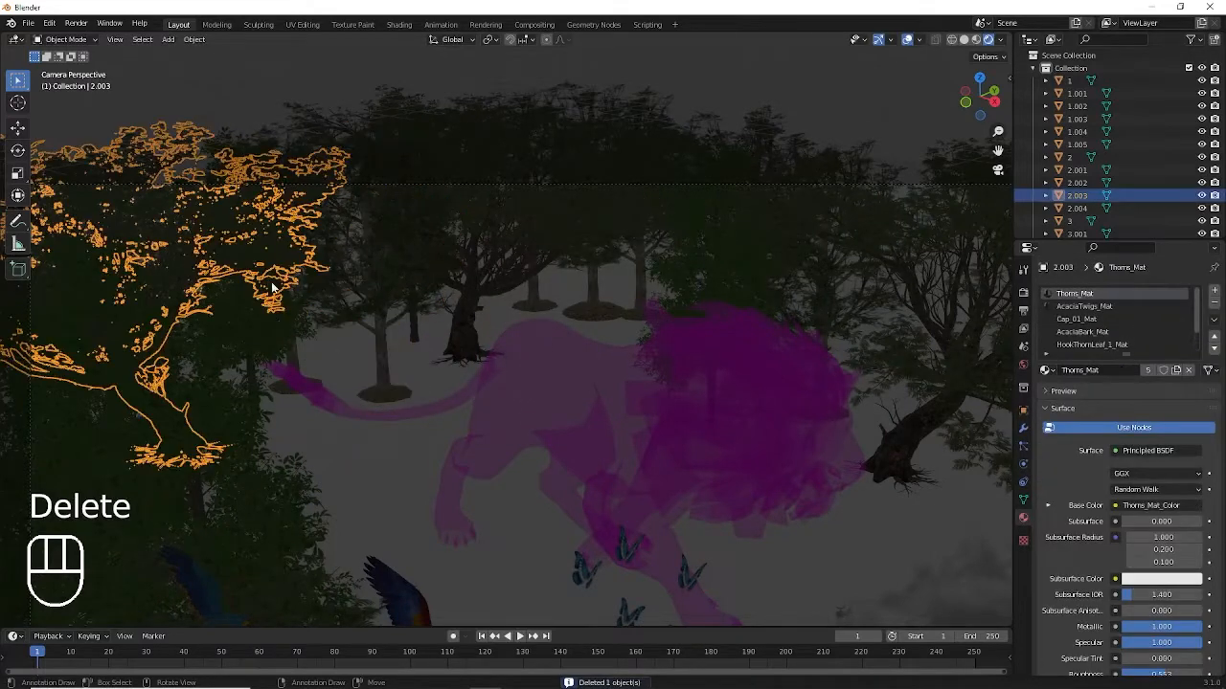
pyautogui.click(257, 316)
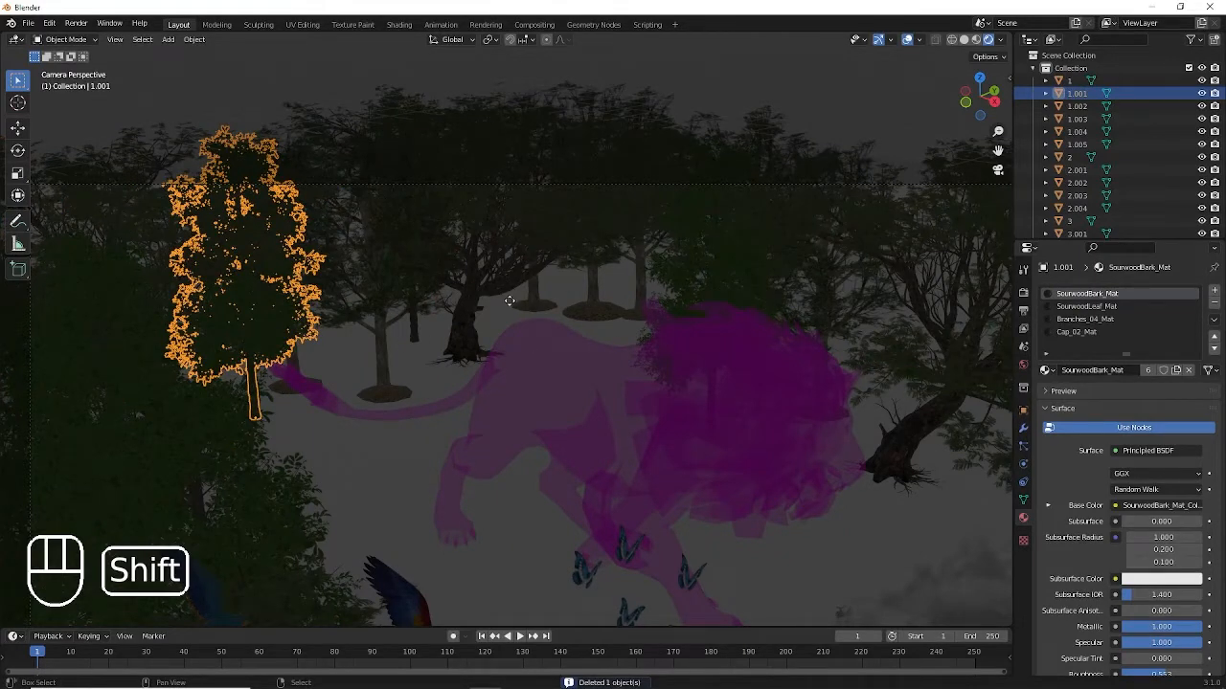
pyautogui.hotkey('shift', 'd')
pyautogui.rightClick(485, 394)
pyautogui.press('g')
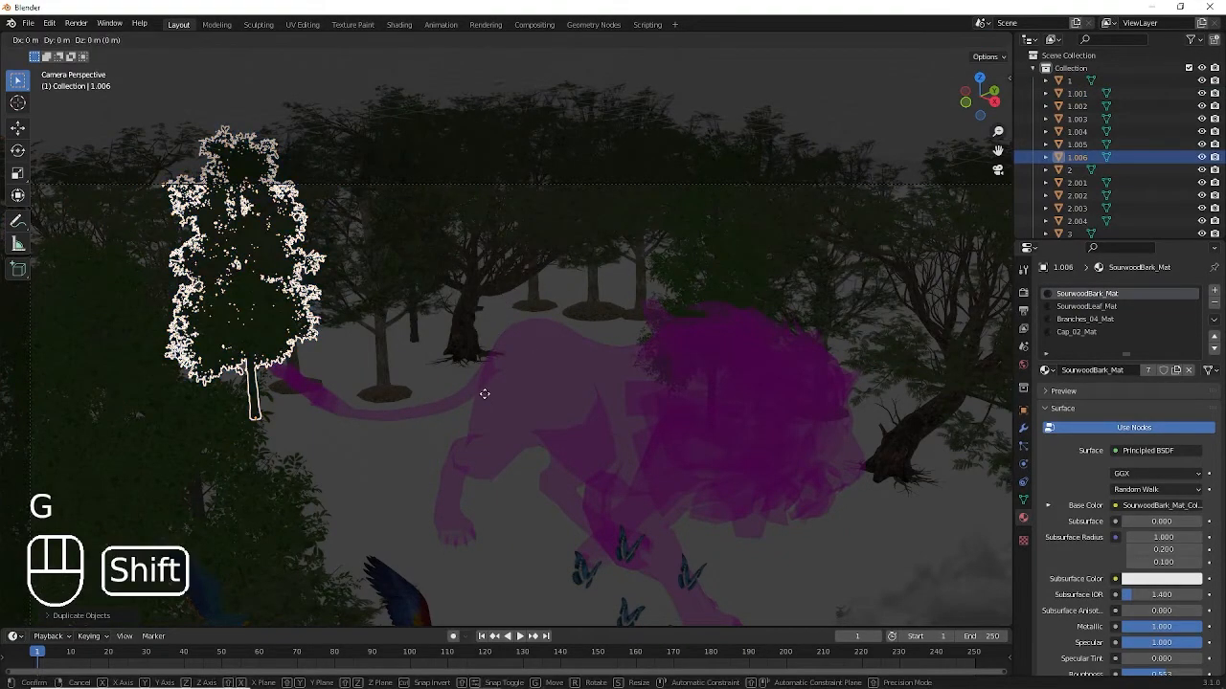
pyautogui.hotkey('shift', 'z')
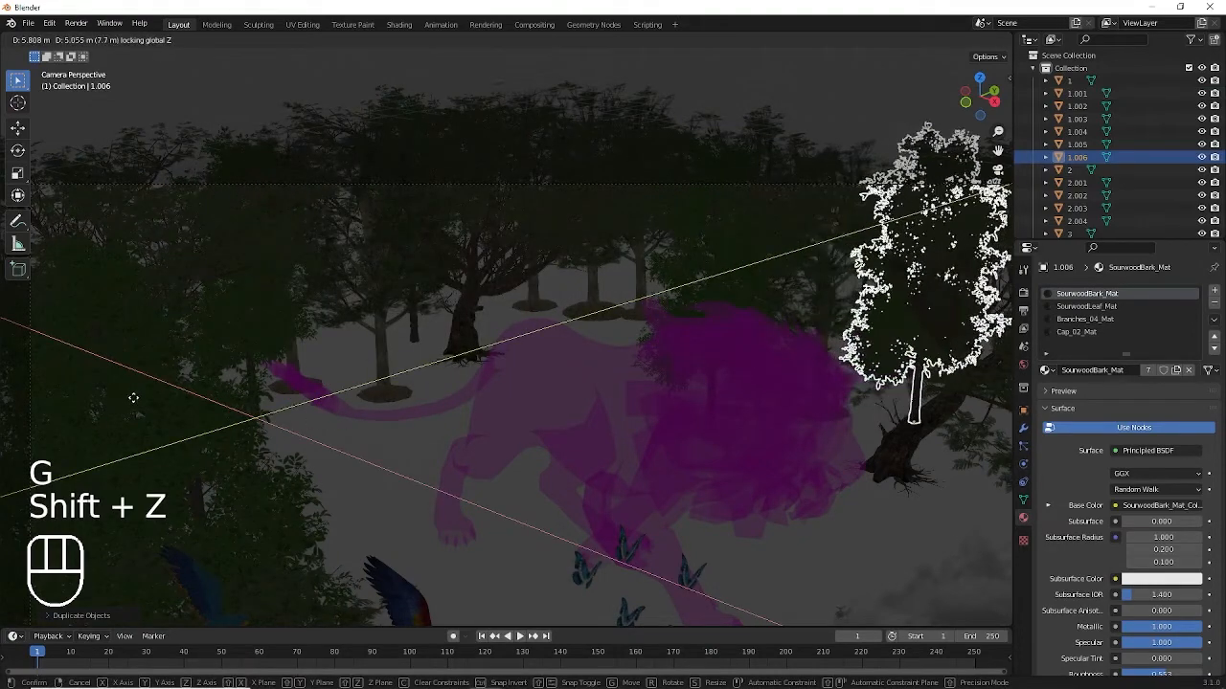
pyautogui.click(103, 404)
pyautogui.press('KP_0')
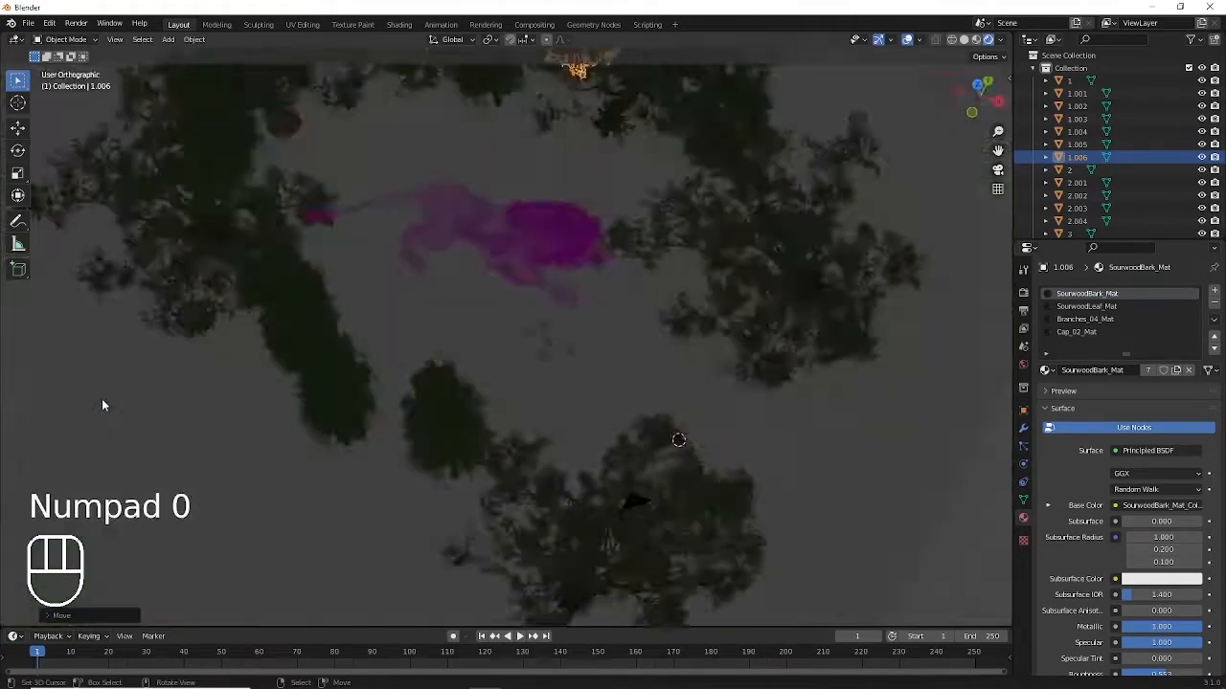
# Move the sourwood copy about 0.9 m in the top view, farther behind the lion, then return to the camera view and deselect it.
pyautogui.press('KP_7')
pyautogui.scroll(-5, 242, 394)
pyautogui.press('g')
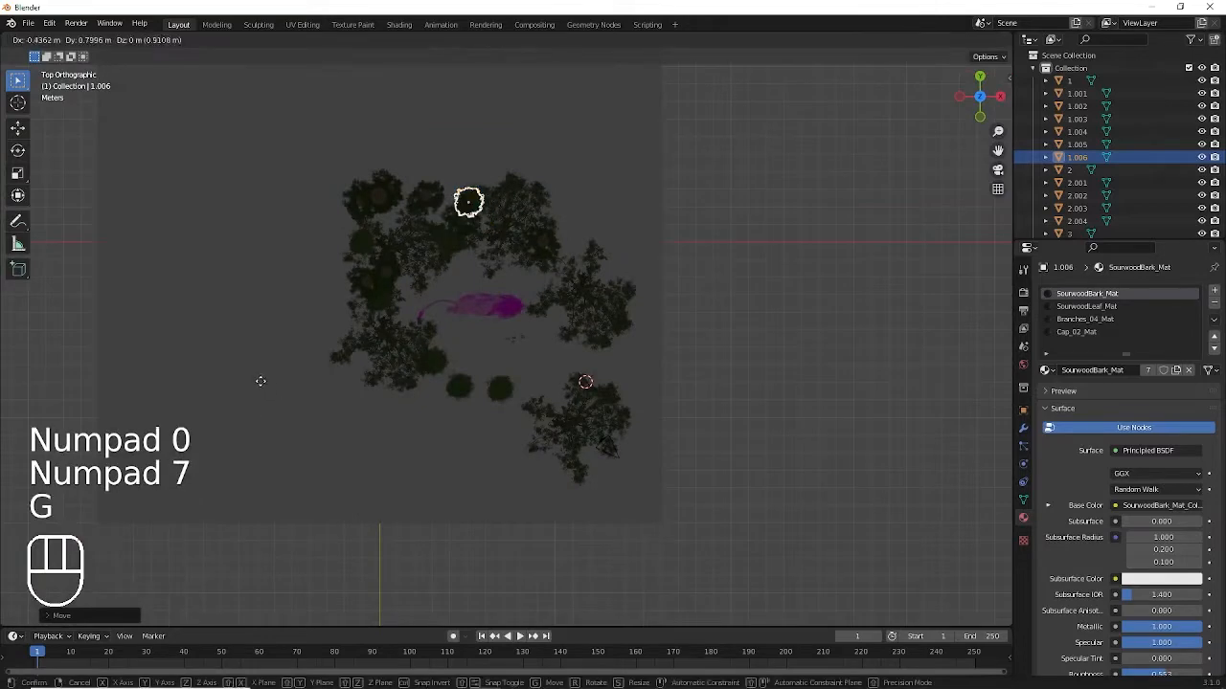
pyautogui.click(256, 380)
pyautogui.press('KP_0')
pyautogui.press('a')
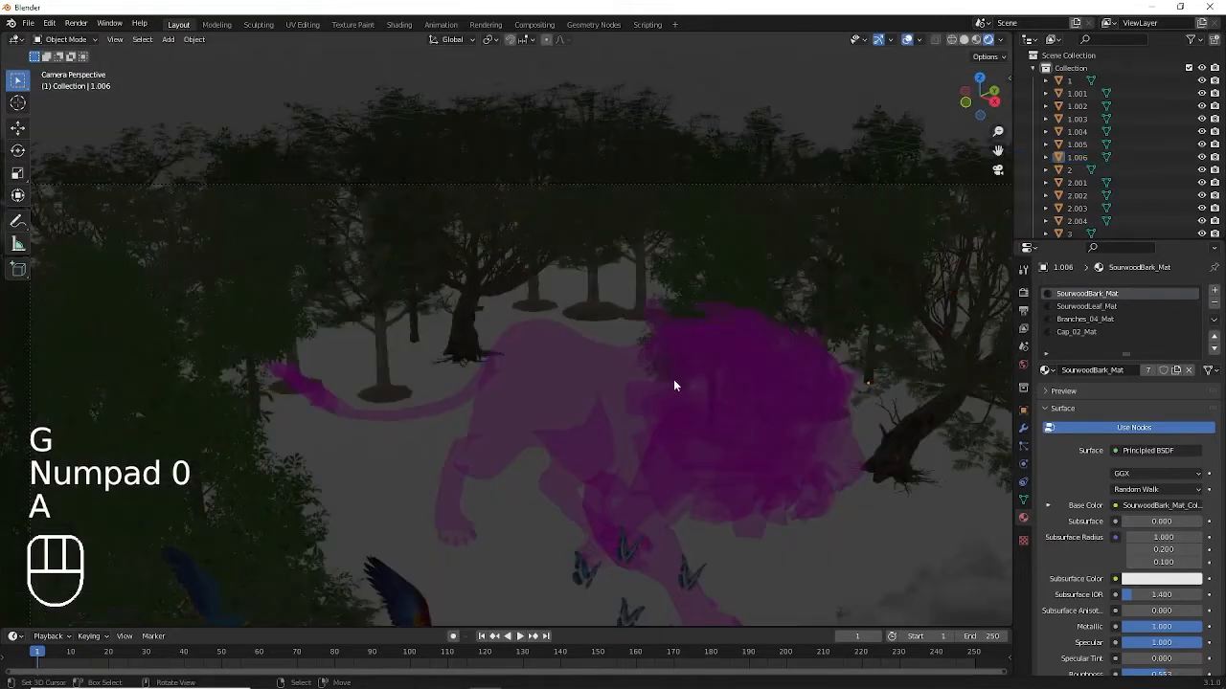
# Examine the tree arrangement around the lion, parrots and butterflies up close and from afar in the camera view, and from the front.
pyautogui.scroll(-3, 673, 379)
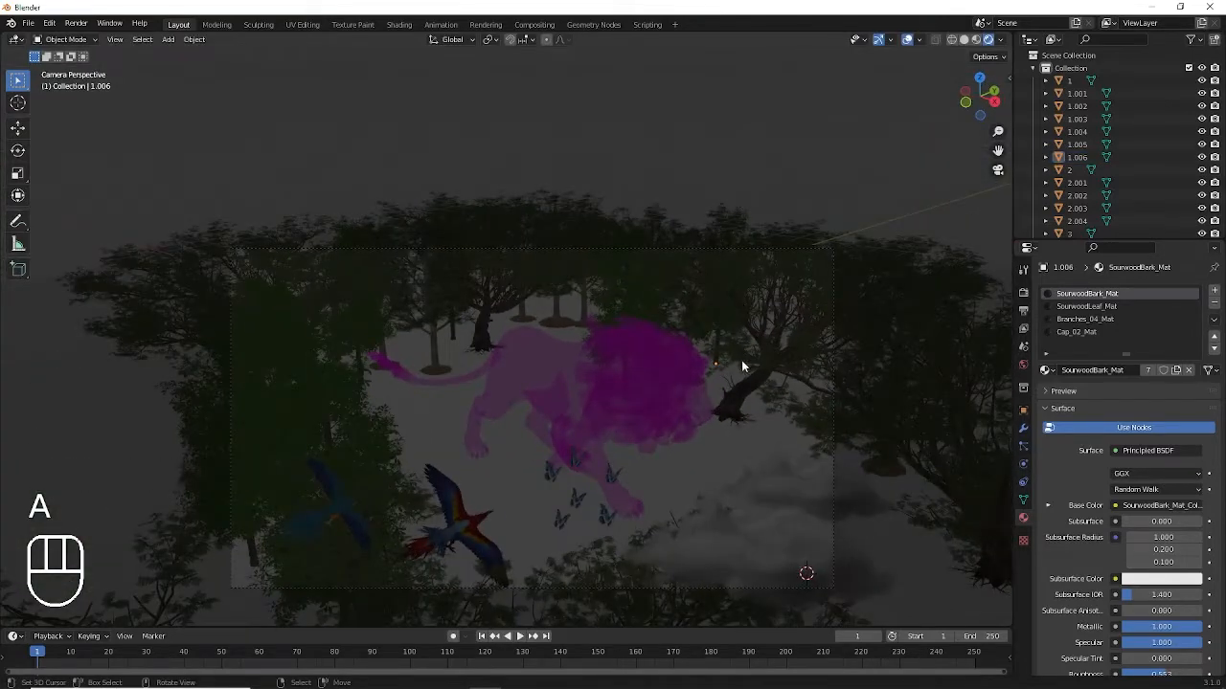
pyautogui.scroll(1, 745, 364)
pyautogui.keyDown('ctrl'); pyautogui.scroll(2, 709, 366); pyautogui.keyUp('ctrl')
pyautogui.keyDown('shift'); pyautogui.scroll(-2, 697, 364); pyautogui.keyUp('shift')
pyautogui.keyDown('ctrl'); pyautogui.scroll(3, 663, 387); pyautogui.keyUp('ctrl')
pyautogui.scroll(2, 630, 374)
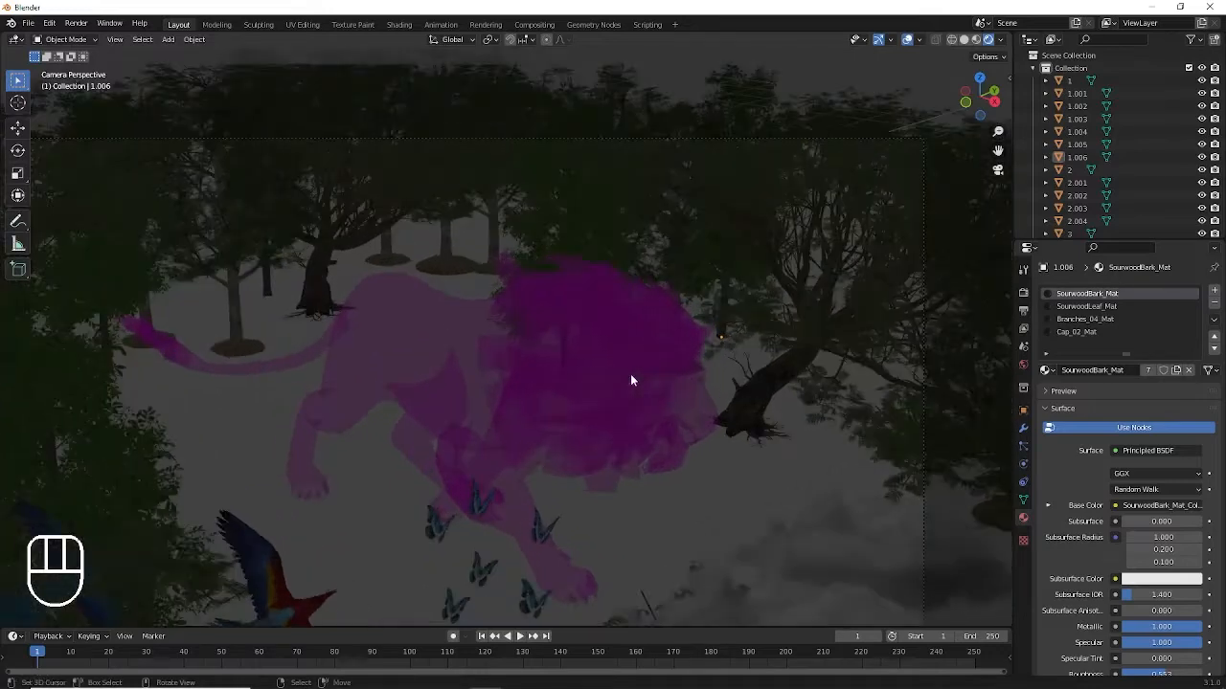
pyautogui.keyDown('shift'); pyautogui.scroll(-2, 642, 329); pyautogui.keyUp('shift')
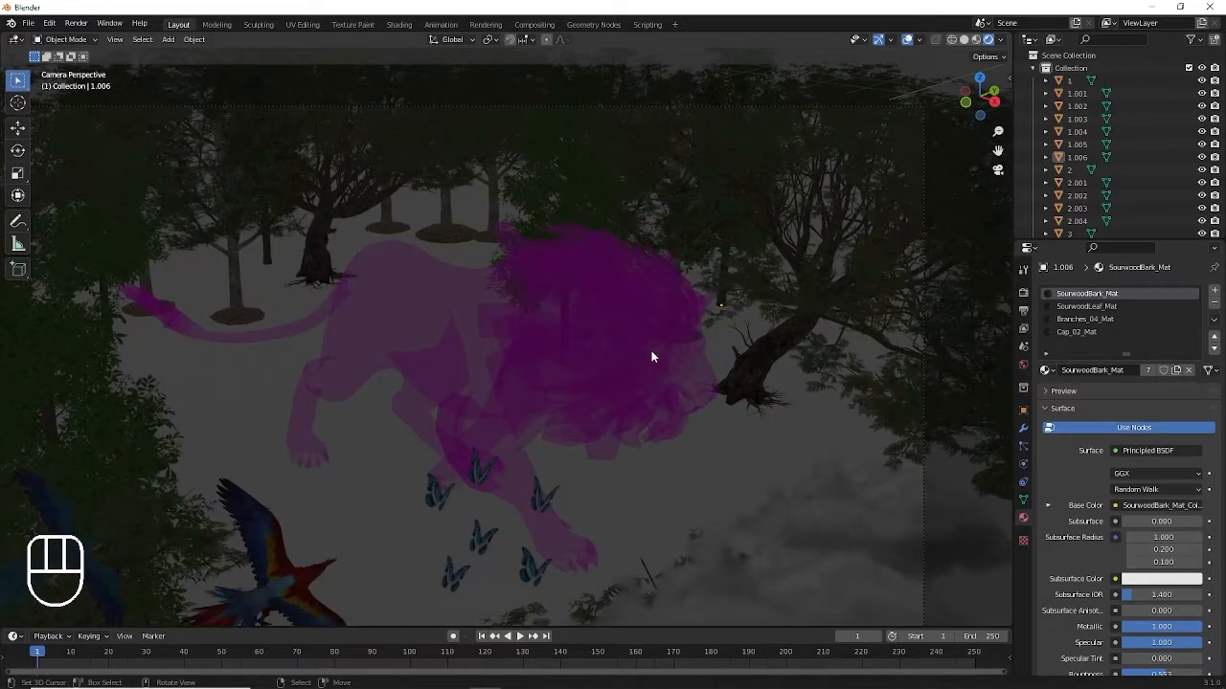
pyautogui.press('KP_0')
pyautogui.press('KP_1')
pyautogui.press('KP_2')
pyautogui.press('KP_2')
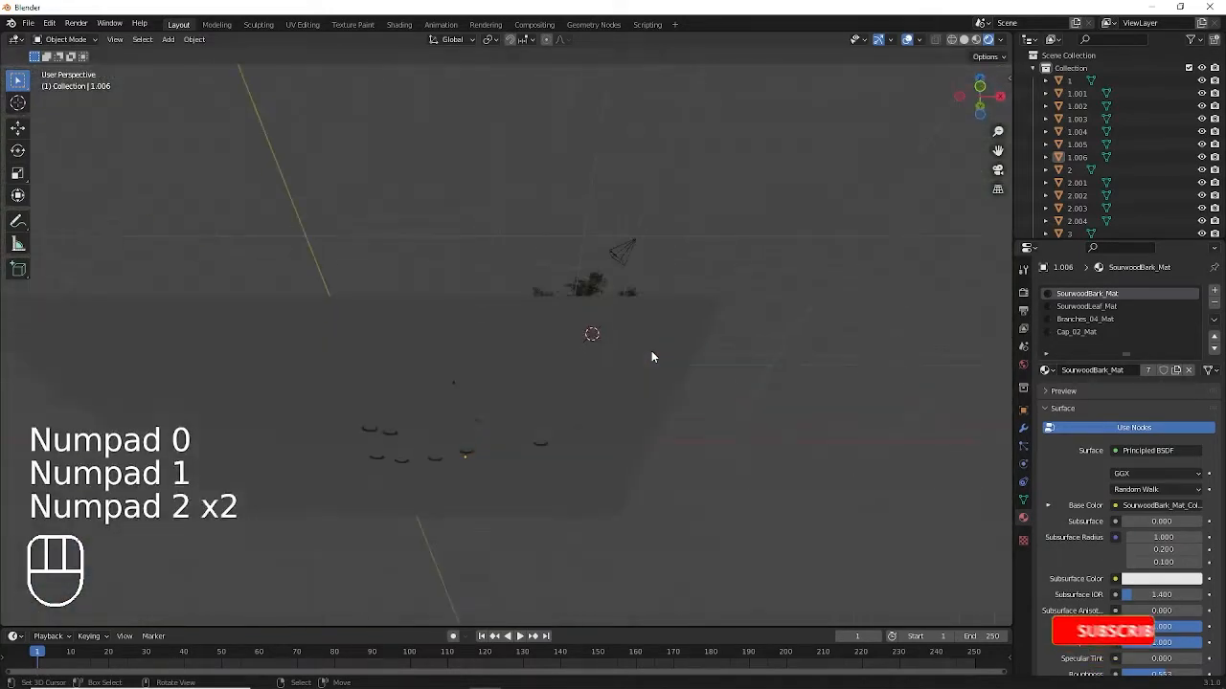
pyautogui.press('KP_8')
pyautogui.press('KP_0')
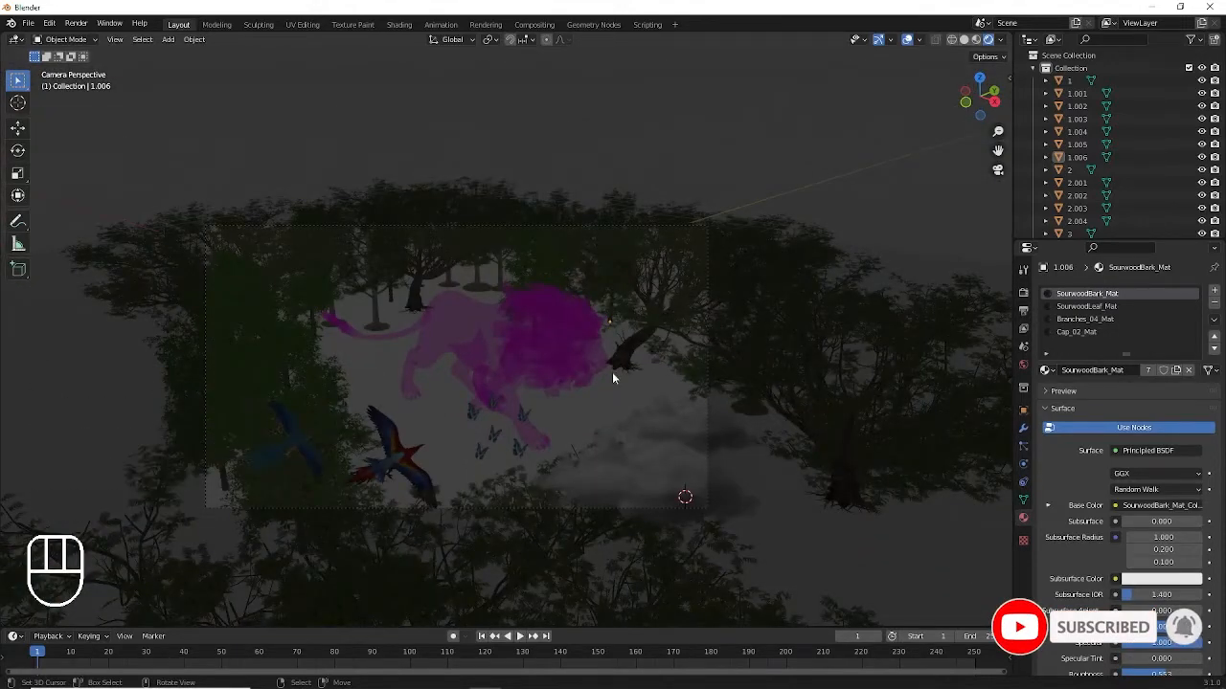
pyautogui.scroll(1, 613, 378)
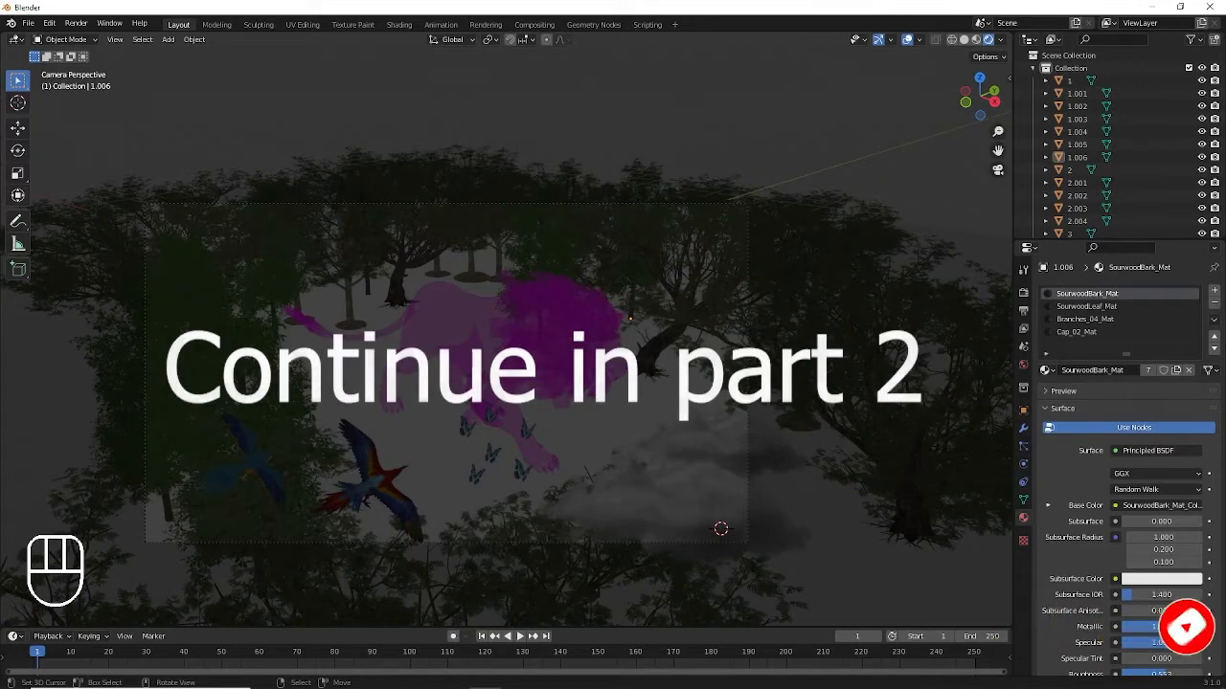